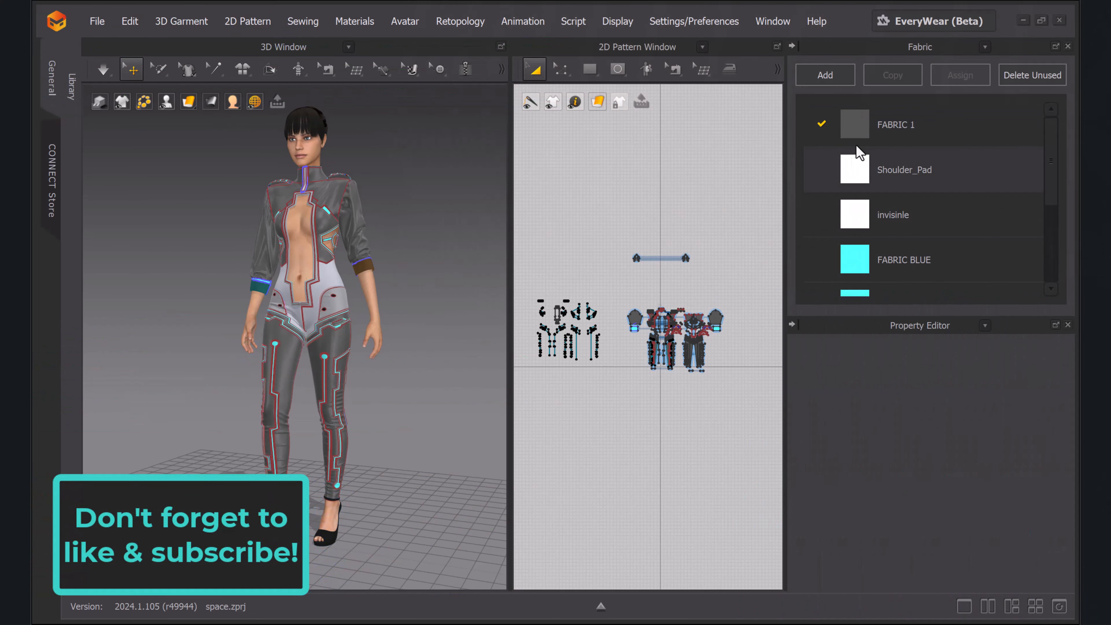
# Examine where FABRIC 1 is used on the jumpsuit, both on the 3D avatar and across the 2D patterns.
pyautogui.click(899, 125)
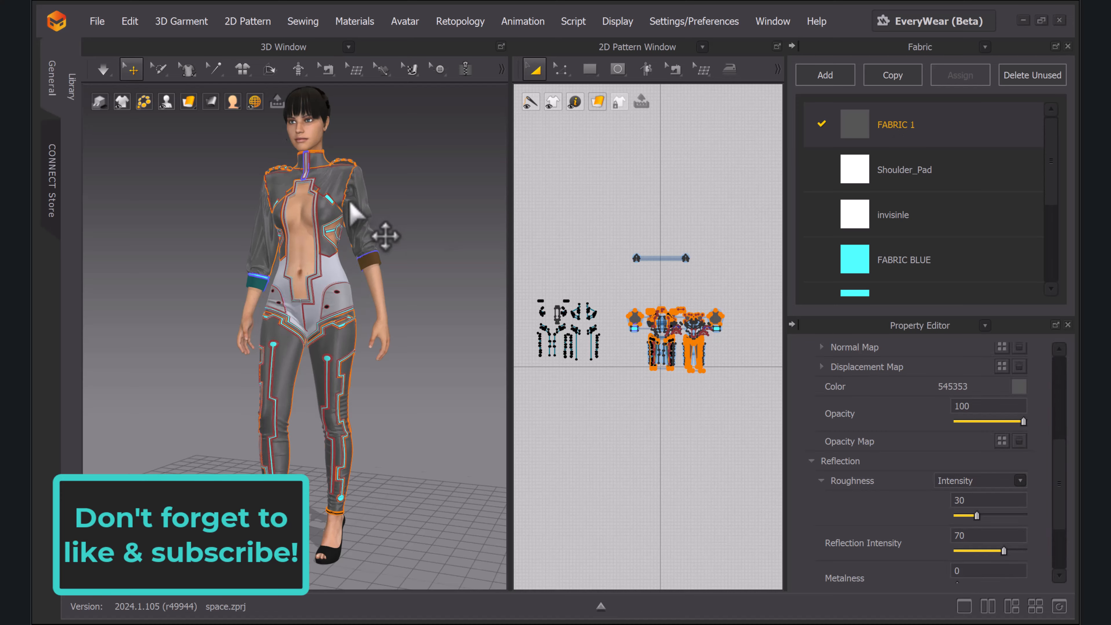
pyautogui.scroll(2, 353, 219)
pyautogui.moveTo(351, 219); pyautogui.dragTo(385, 218, button='right')
pyautogui.scroll(2, 369, 217)
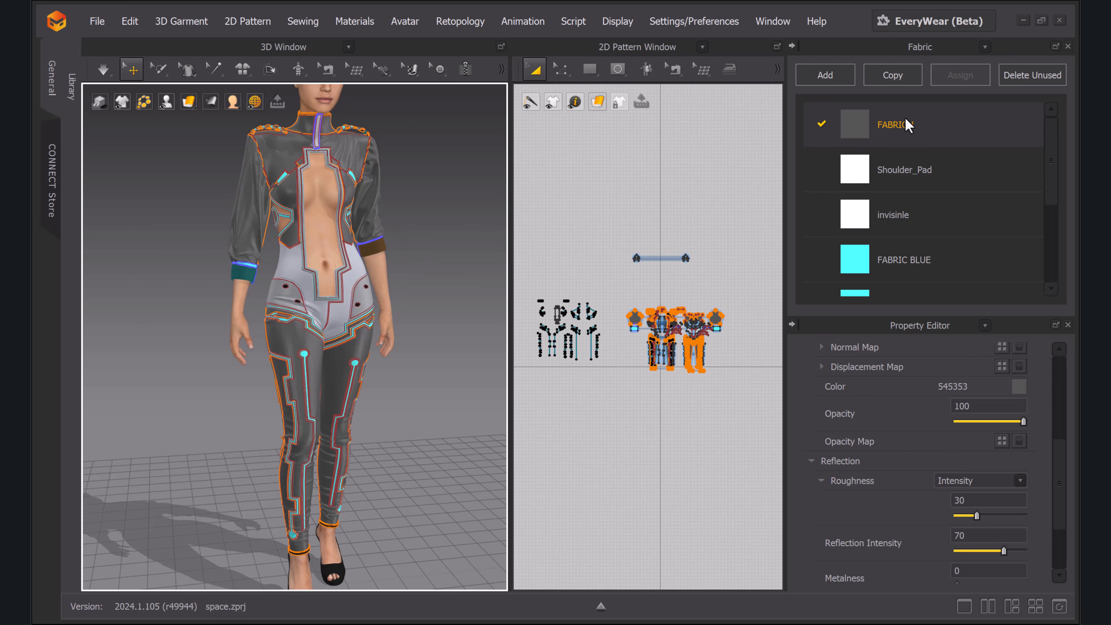
pyautogui.scroll(5, 702, 323)
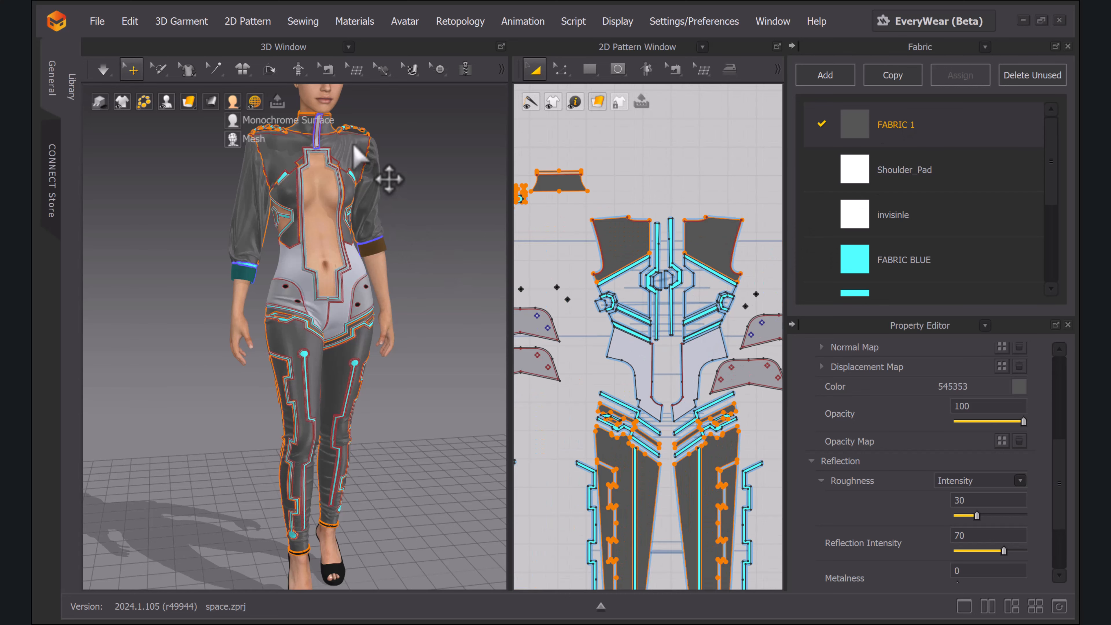
pyautogui.scroll(-3, 400, 396)
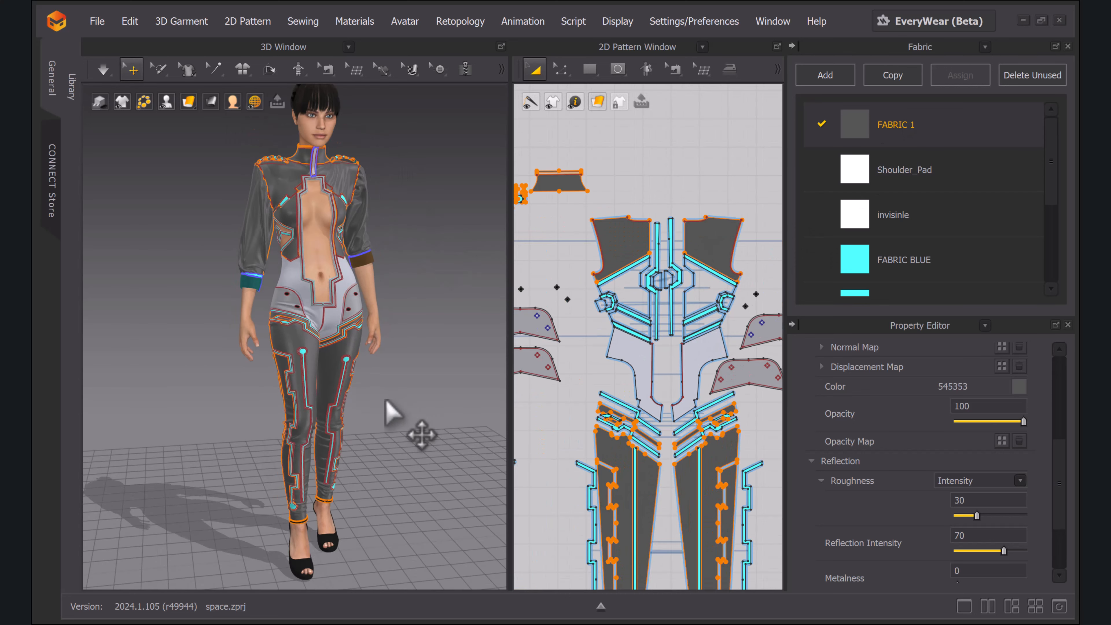
pyautogui.moveTo(385, 398); pyautogui.dragTo(379, 345, button='middle')
pyautogui.moveTo(367, 253); pyautogui.dragTo(363, 330, button='middle')
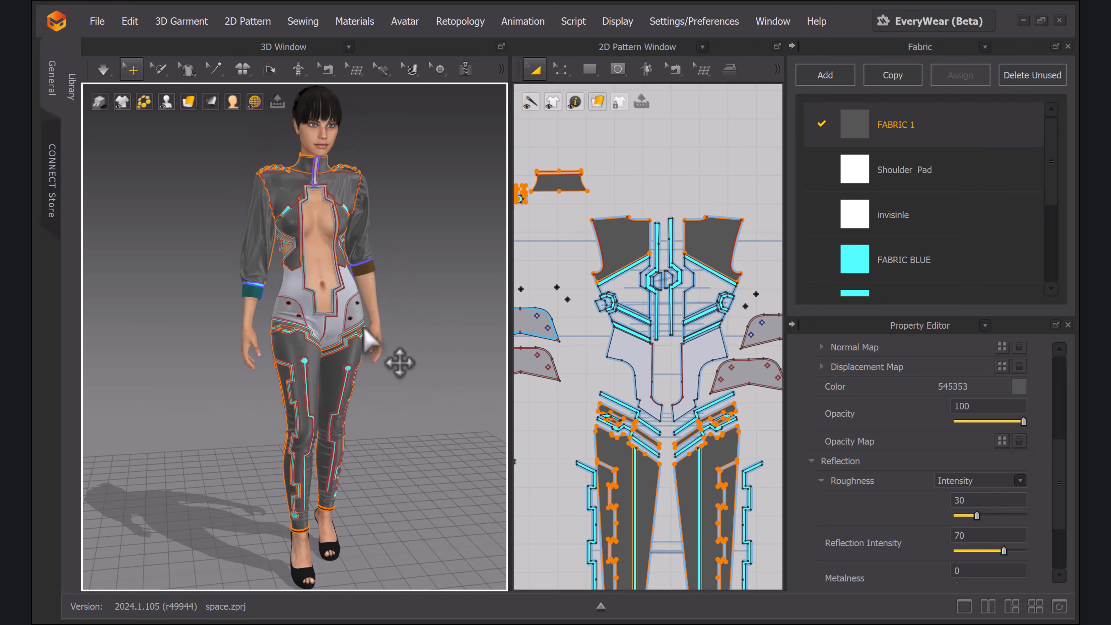
pyautogui.scroll(2, 385, 344)
pyautogui.moveTo(400, 353); pyautogui.dragTo(375, 346, button='right')
pyautogui.click(916, 138)
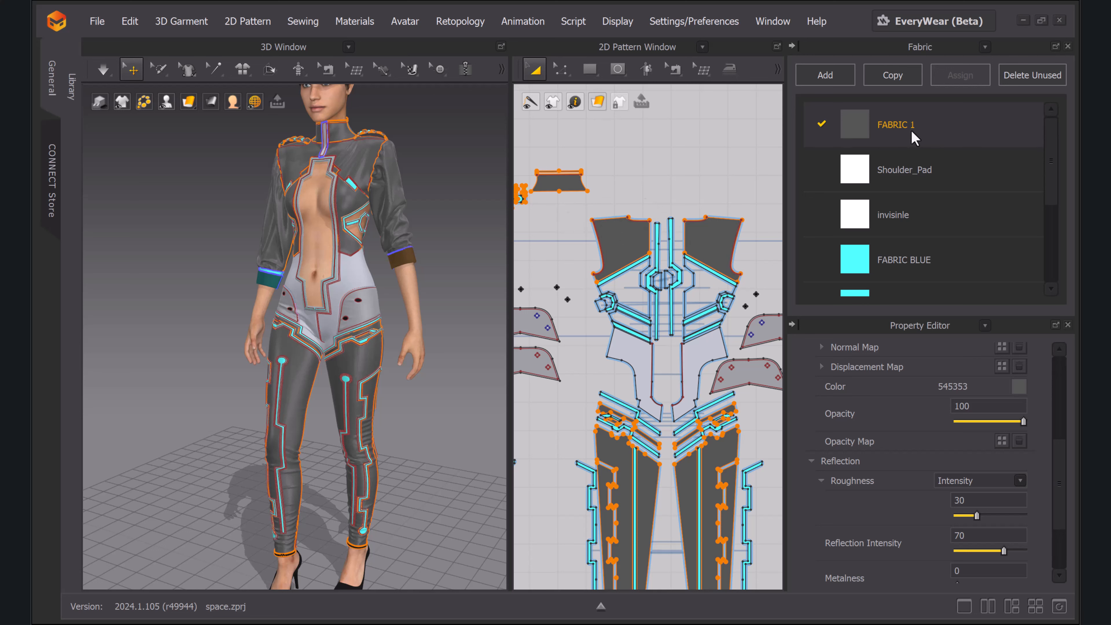
pyautogui.scroll(-2, 337, 280)
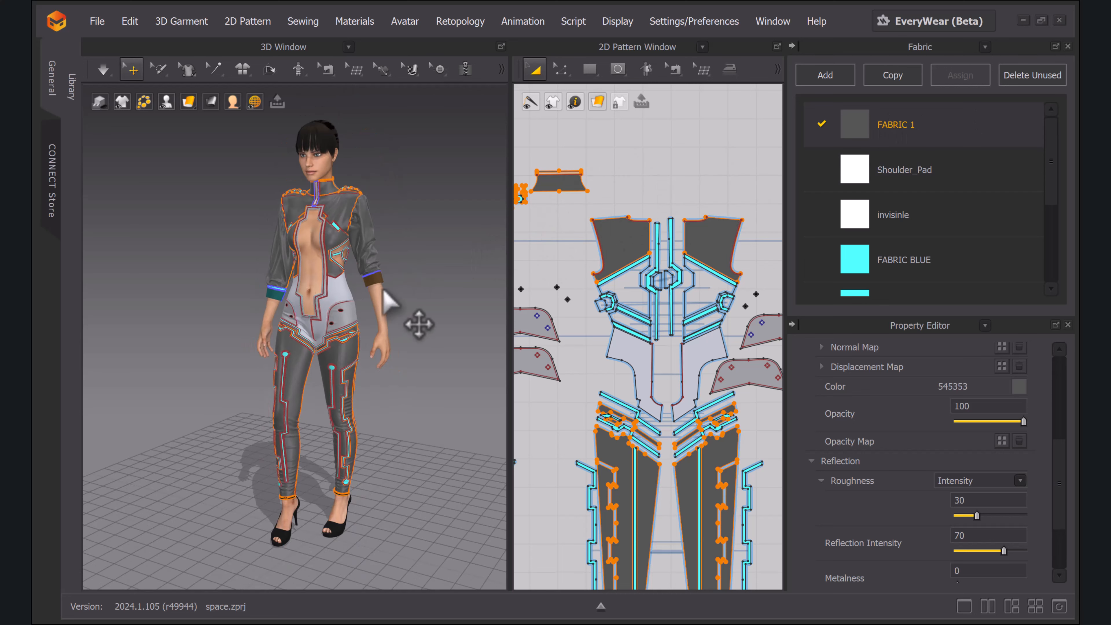
pyautogui.moveTo(385, 290)
pyautogui.mouseDown(button='right')
pyautogui.moveTo(300, 288)
pyautogui.moveTo(404, 281)
pyautogui.mouseUp(button='right')
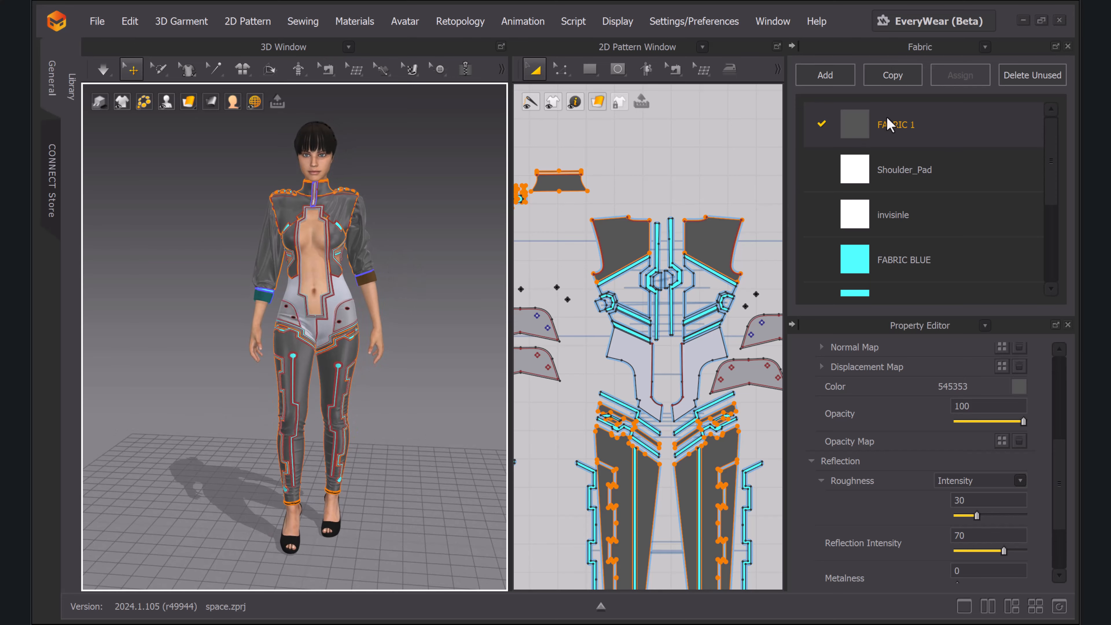
pyautogui.click(895, 127)
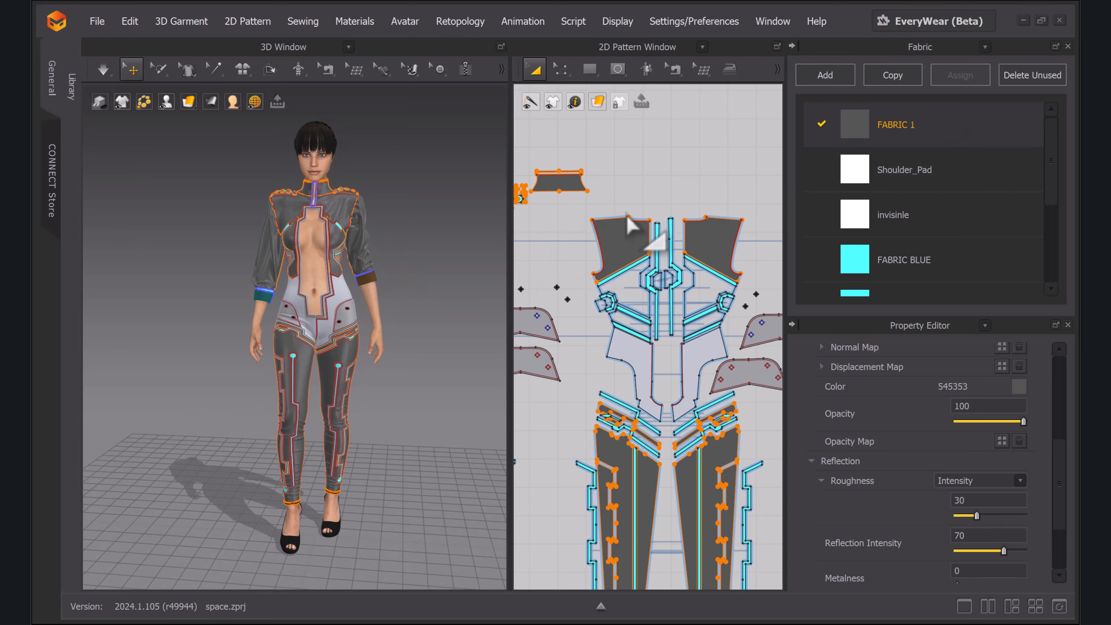
pyautogui.scroll(-2, 631, 224)
pyautogui.click(899, 125)
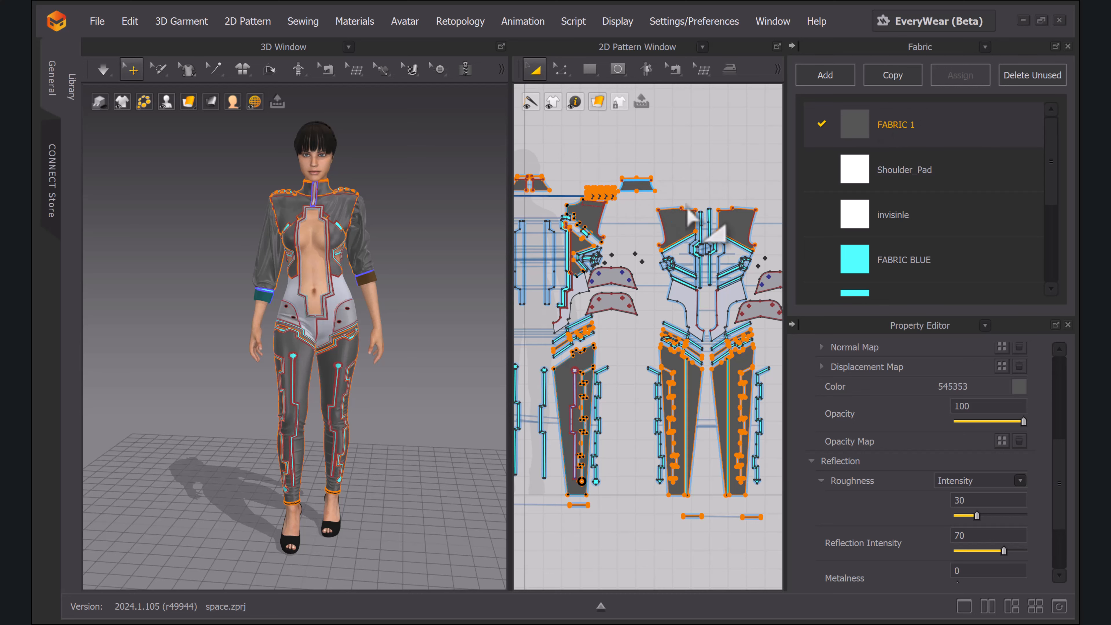
# Select all patterns that share the same fabric as the dark grey upper bodice piece.
pyautogui.scroll(5, 686, 214)
pyautogui.rightClick(649, 238)
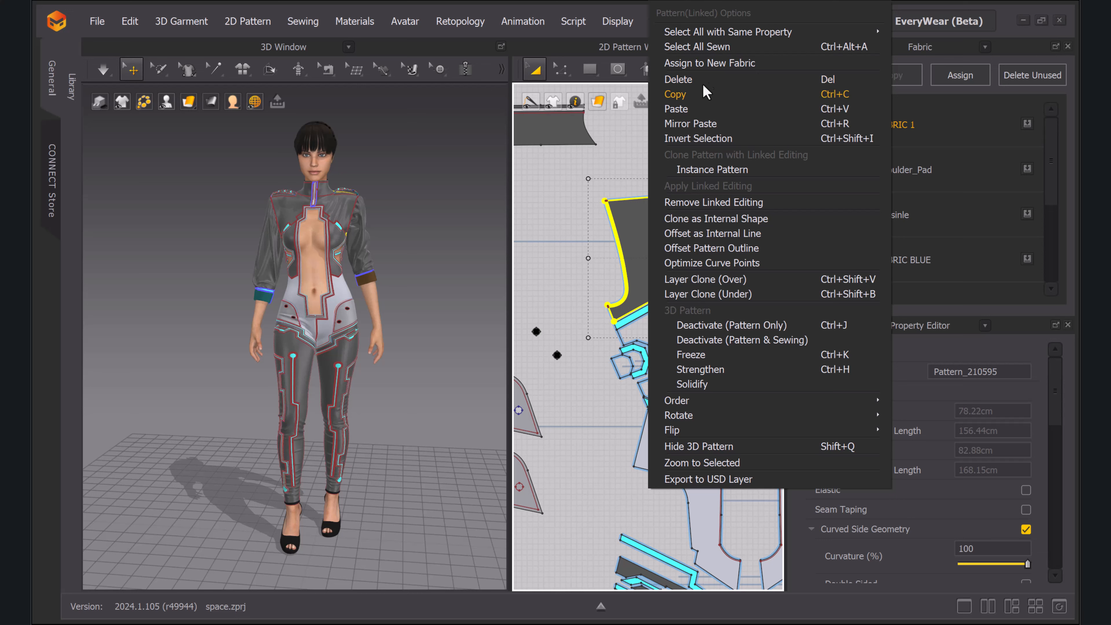
pyautogui.moveTo(689, 35)
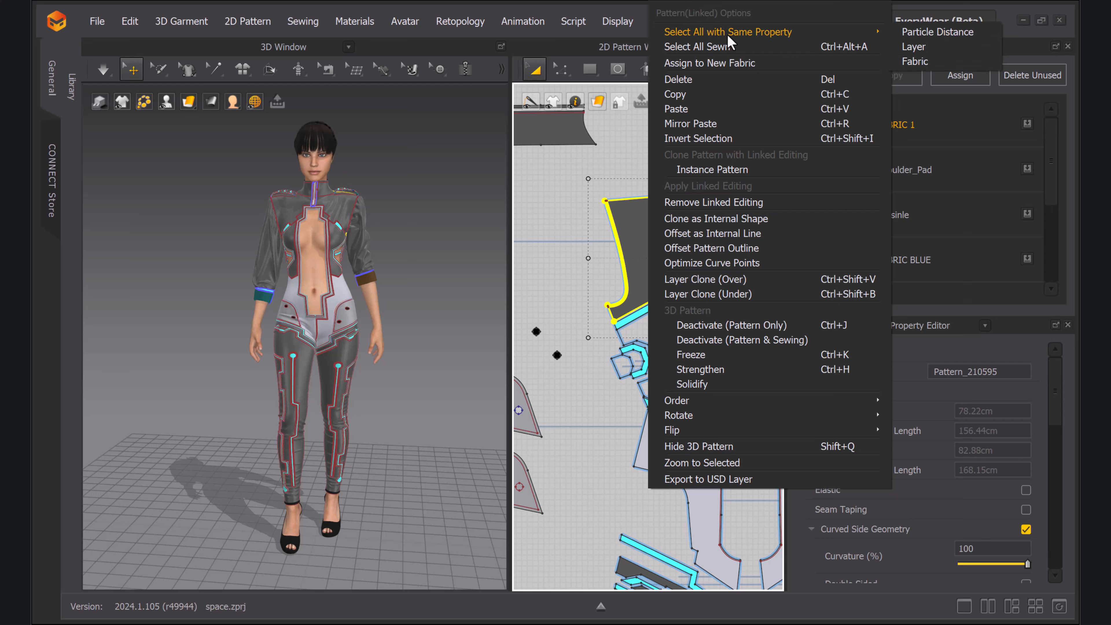
pyautogui.click(916, 61)
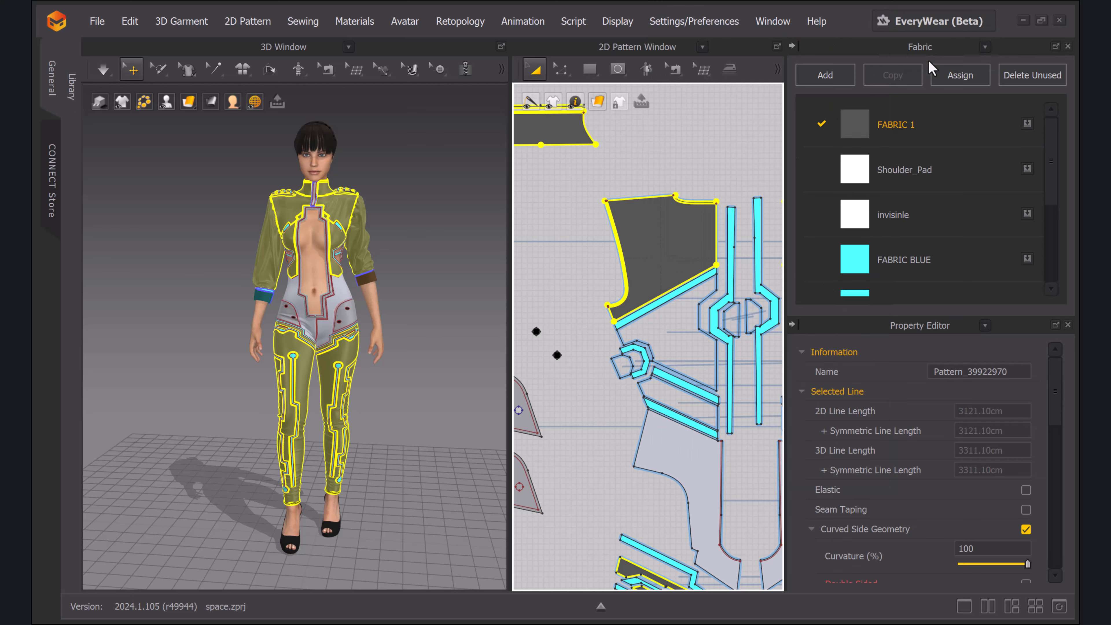
# Start an OBJ export of only the selected patterns, saved as "main fabric" in D:\green space\BLENDER.
pyautogui.click(96, 22)
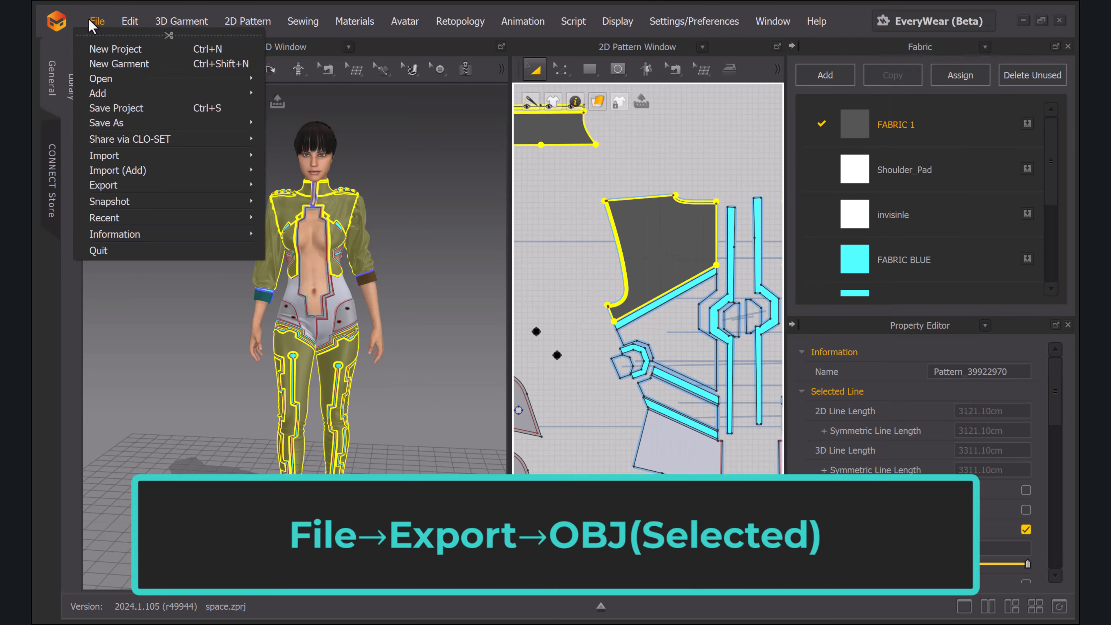
pyautogui.moveTo(109, 186)
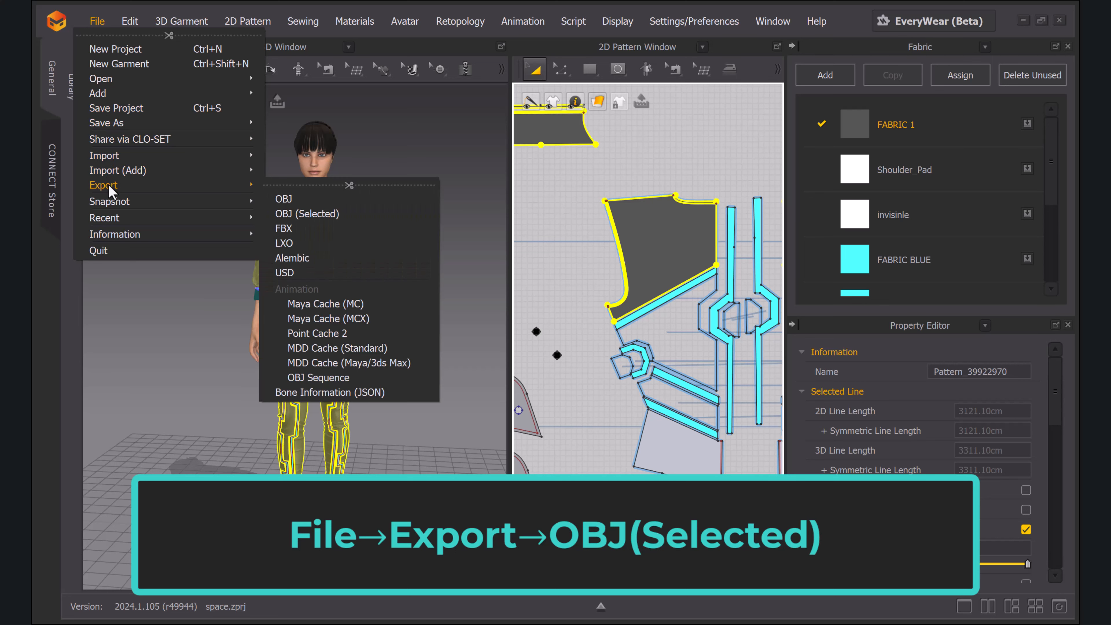
pyautogui.click(298, 218)
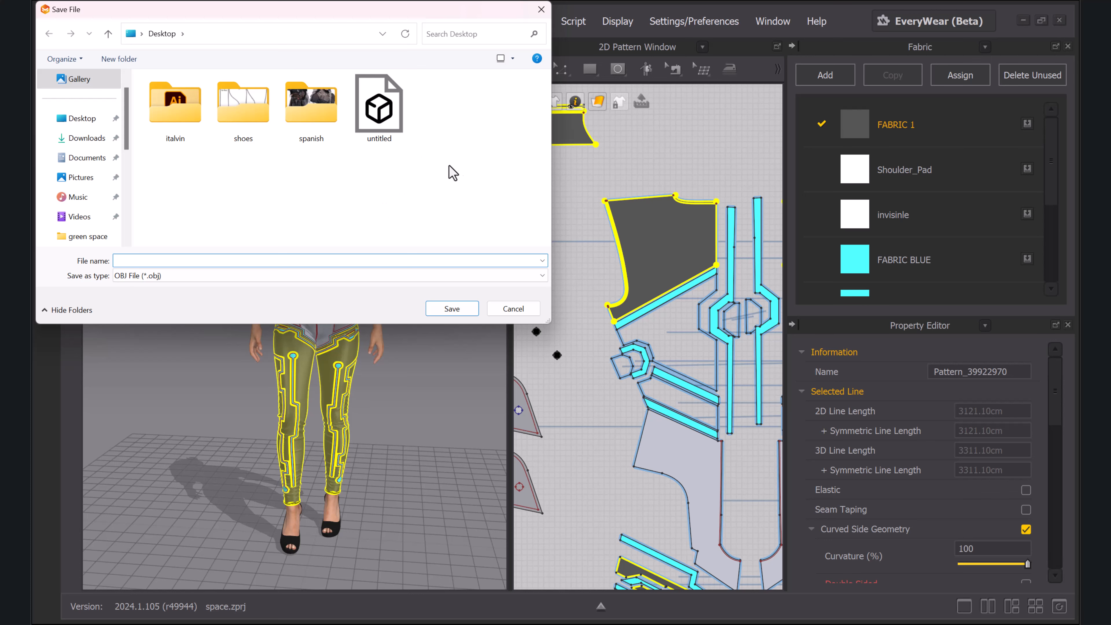
pyautogui.click(279, 39)
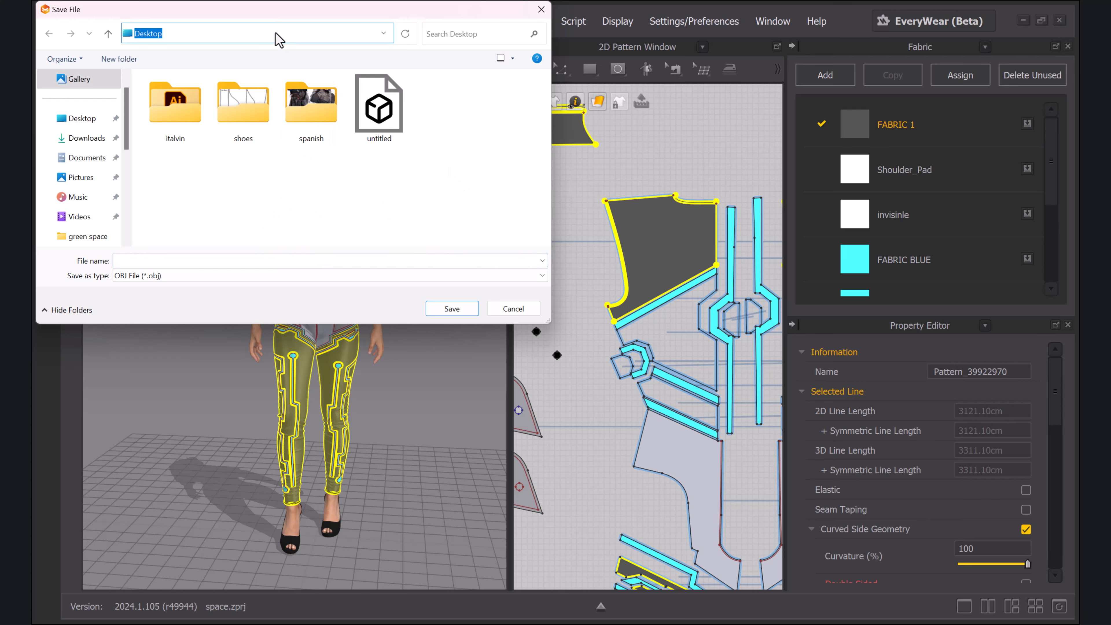
pyautogui.write('D:\\green space\\BLENDER')
pyautogui.click(402, 35)
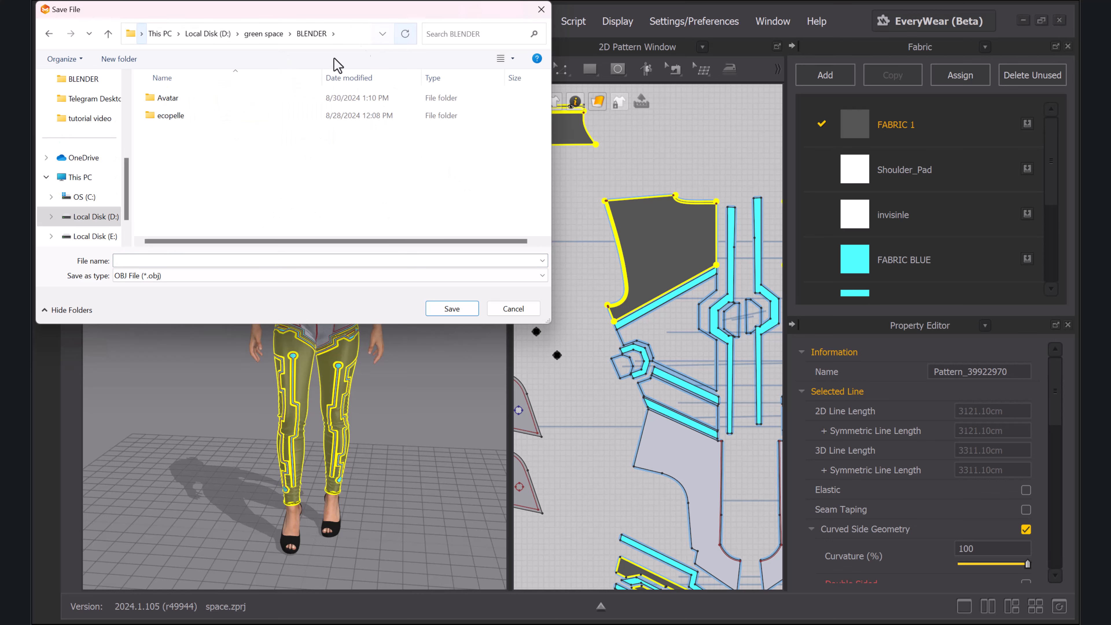
pyautogui.moveTo(340, 10); pyautogui.dragTo(340, 28)
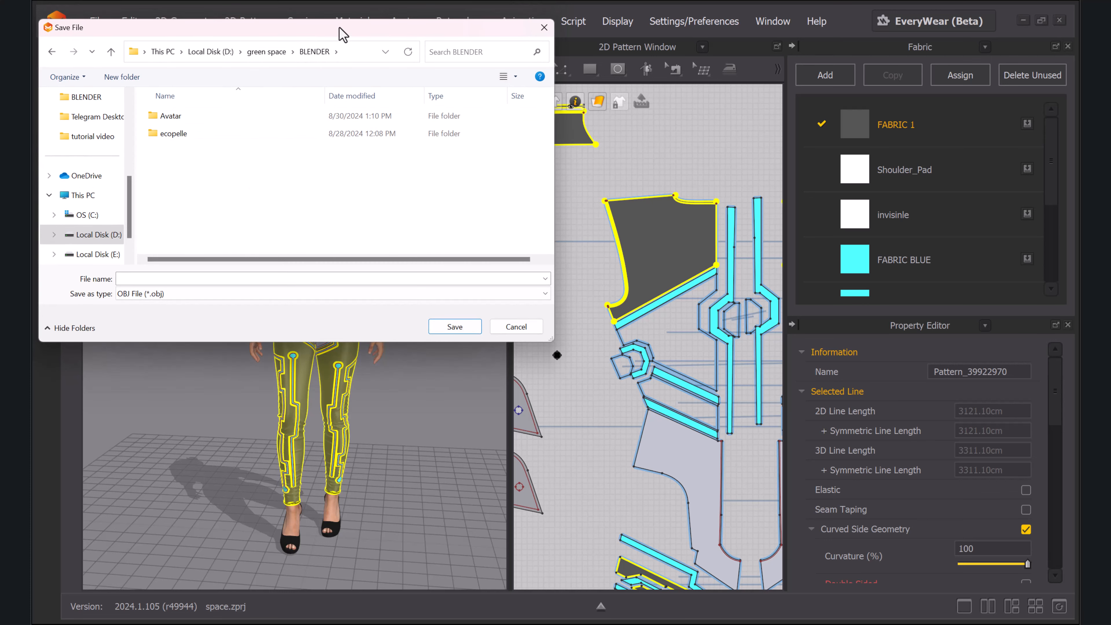
pyautogui.click(181, 284)
pyautogui.write('main fabric')
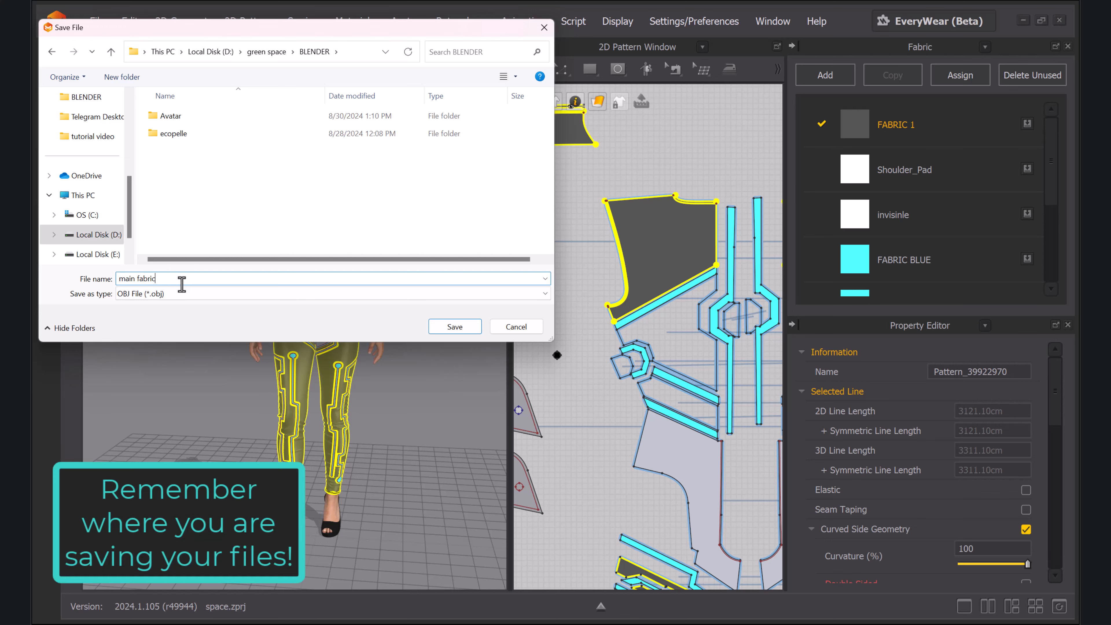
pyautogui.click(468, 324)
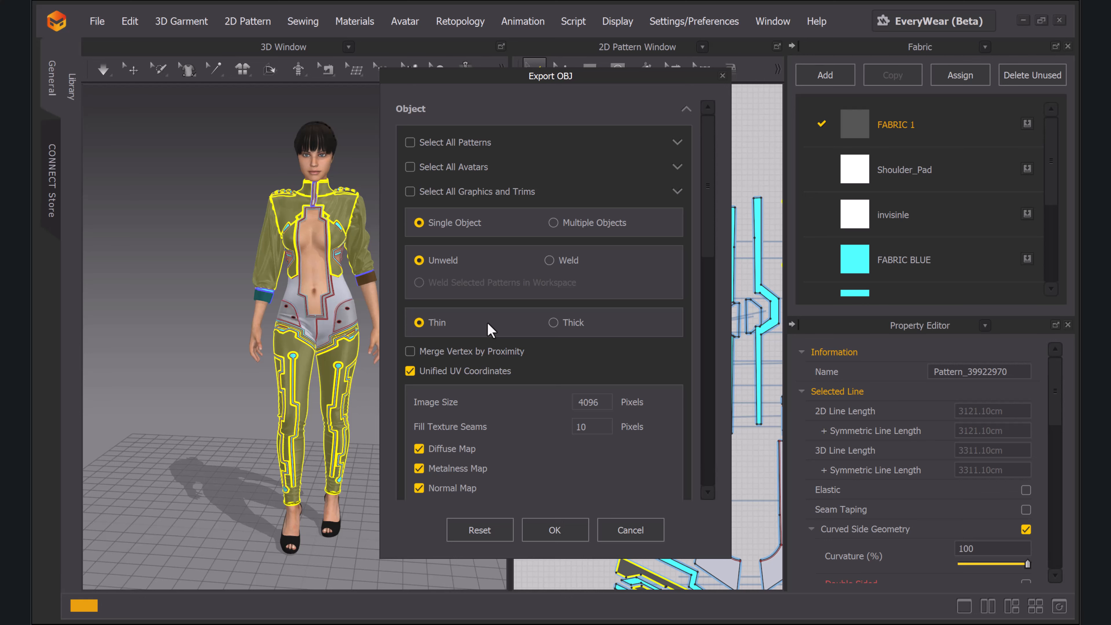
# Export the main fabric OBJ welded, with Unified UV Coordinates off and the scale in m.
pyautogui.click(425, 373)
pyautogui.scroll(-3, 560, 350)
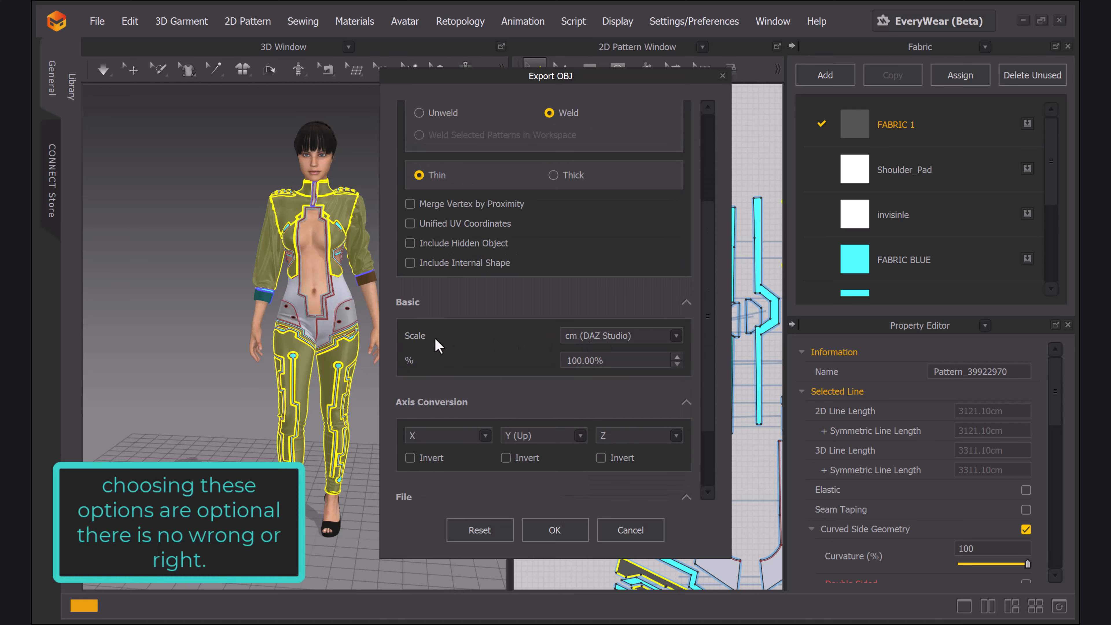
pyautogui.click(676, 337)
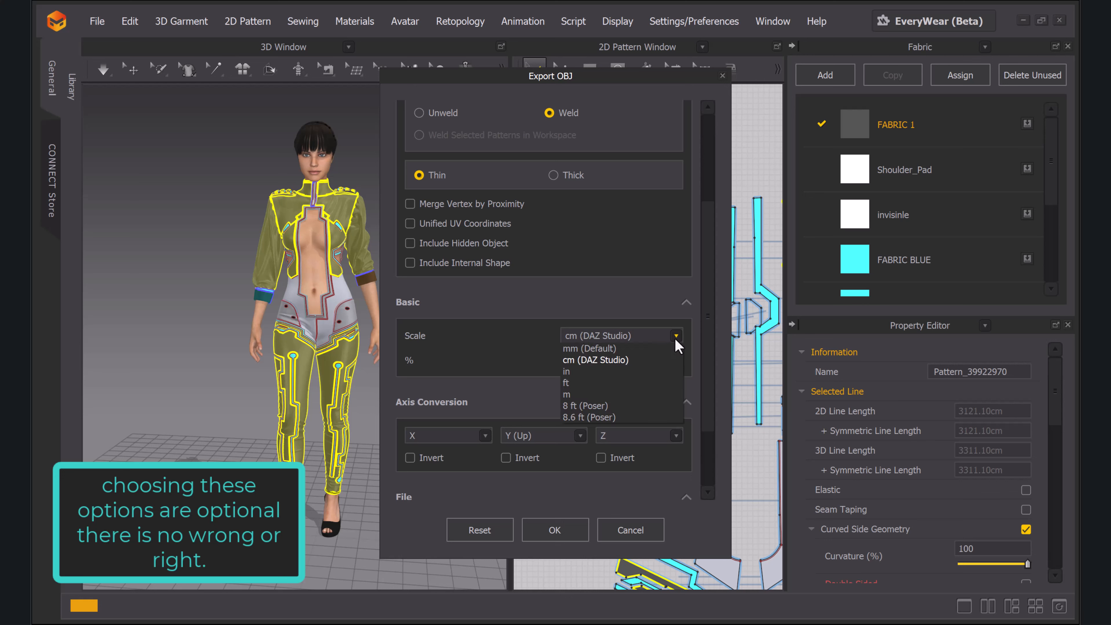
pyautogui.click(572, 396)
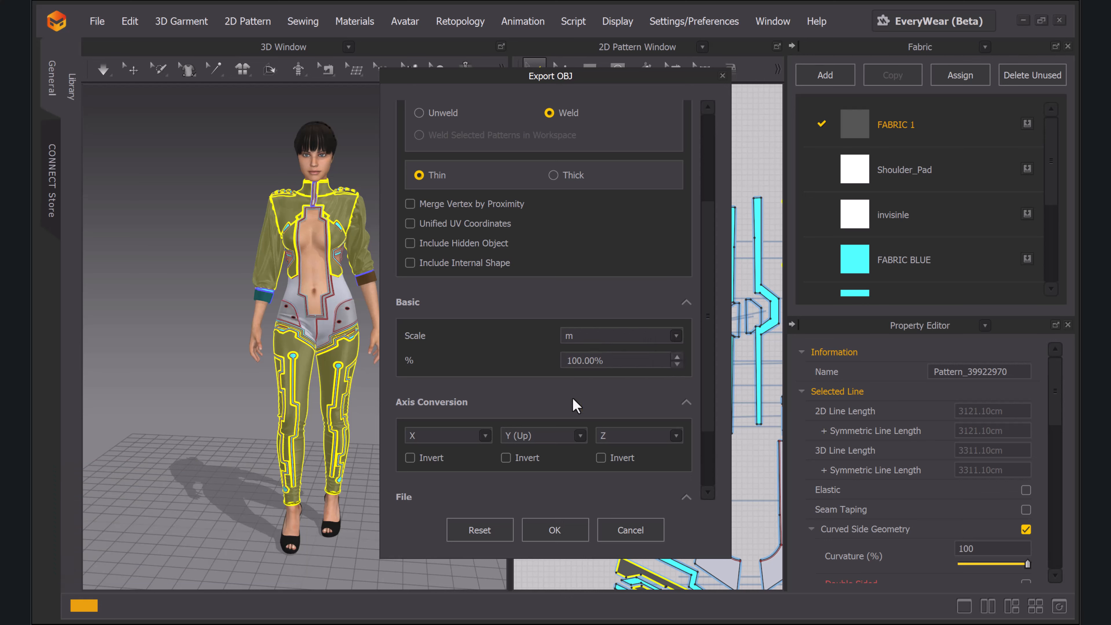
pyautogui.scroll(-2, 494, 373)
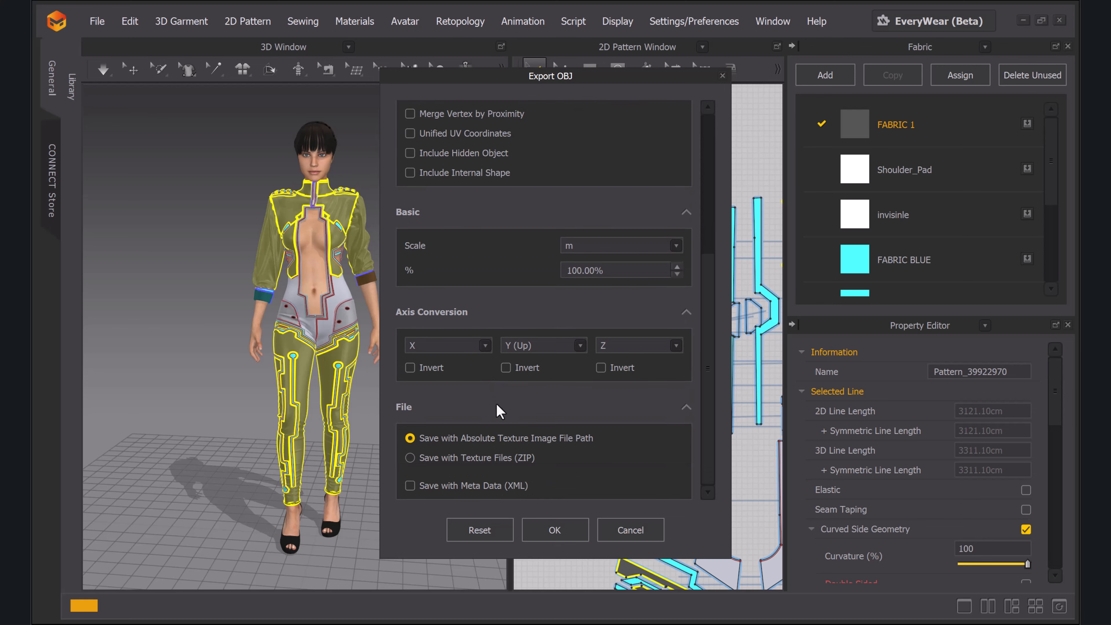
pyautogui.click(554, 530)
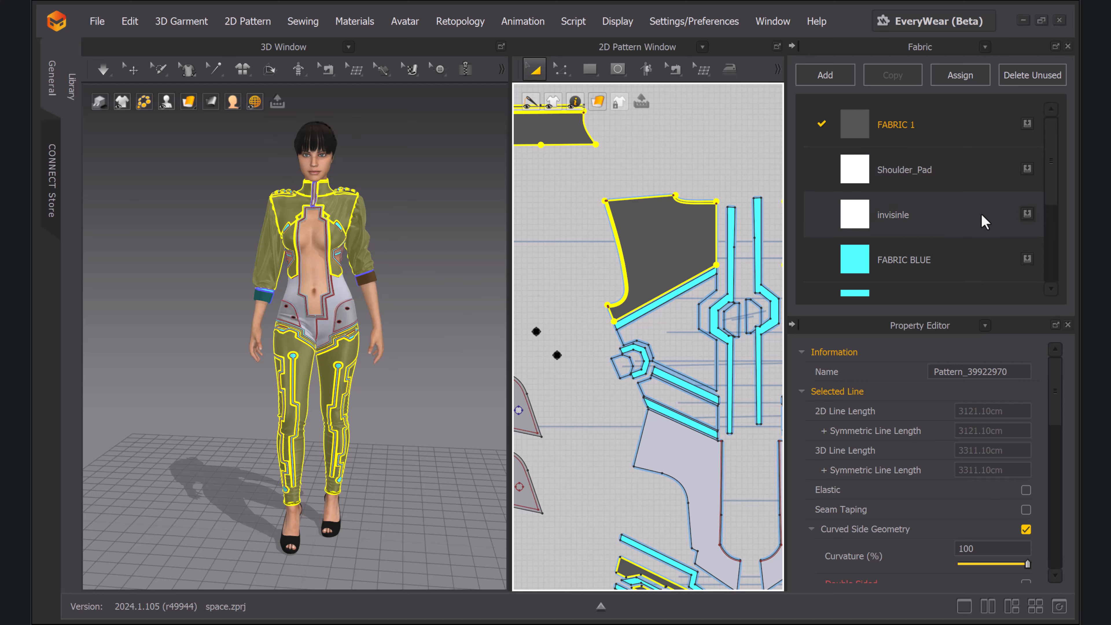
# Select all patterns that use FABRIC BLUE, starting from one of the cyan centre front strips.
pyautogui.scroll(-3, 907, 177)
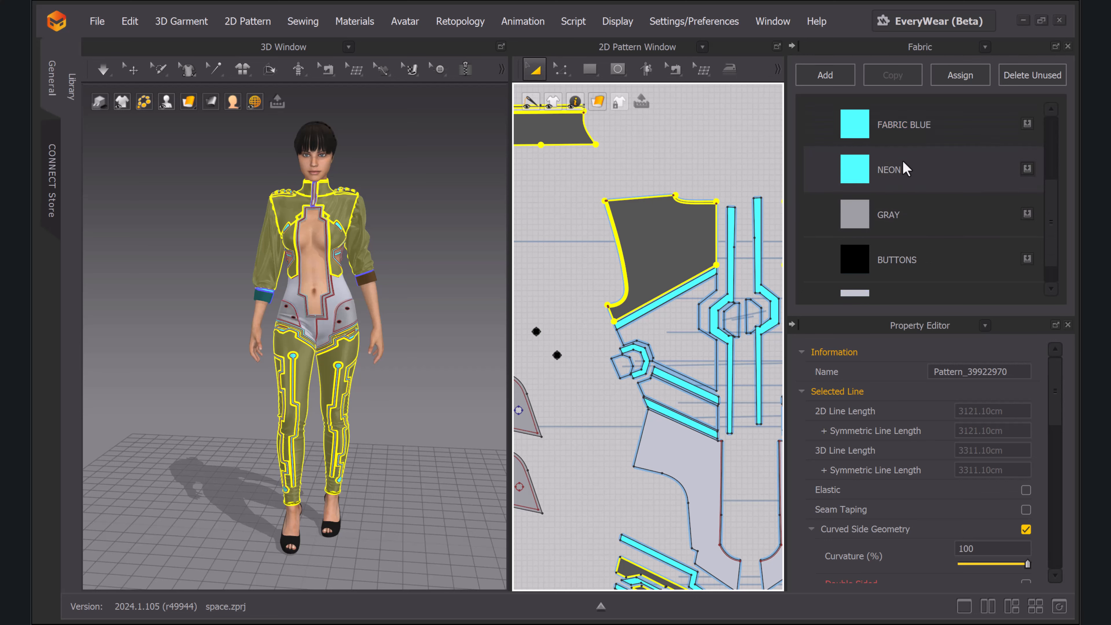
pyautogui.click(906, 134)
pyautogui.scroll(3, 936, 208)
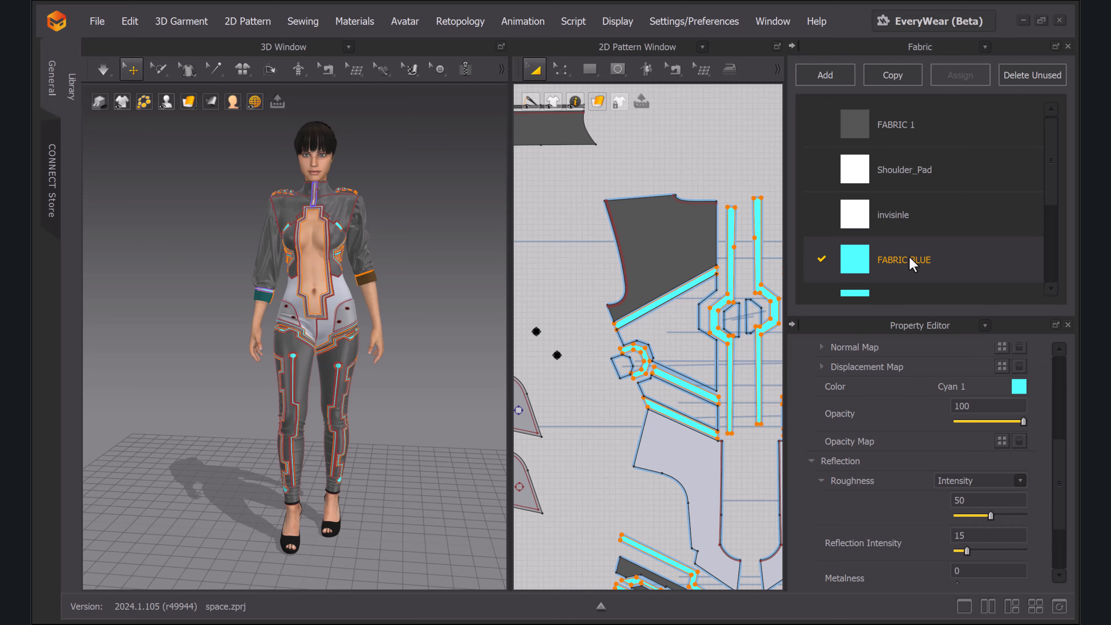
pyautogui.scroll(3, 736, 287)
pyautogui.click(735, 278)
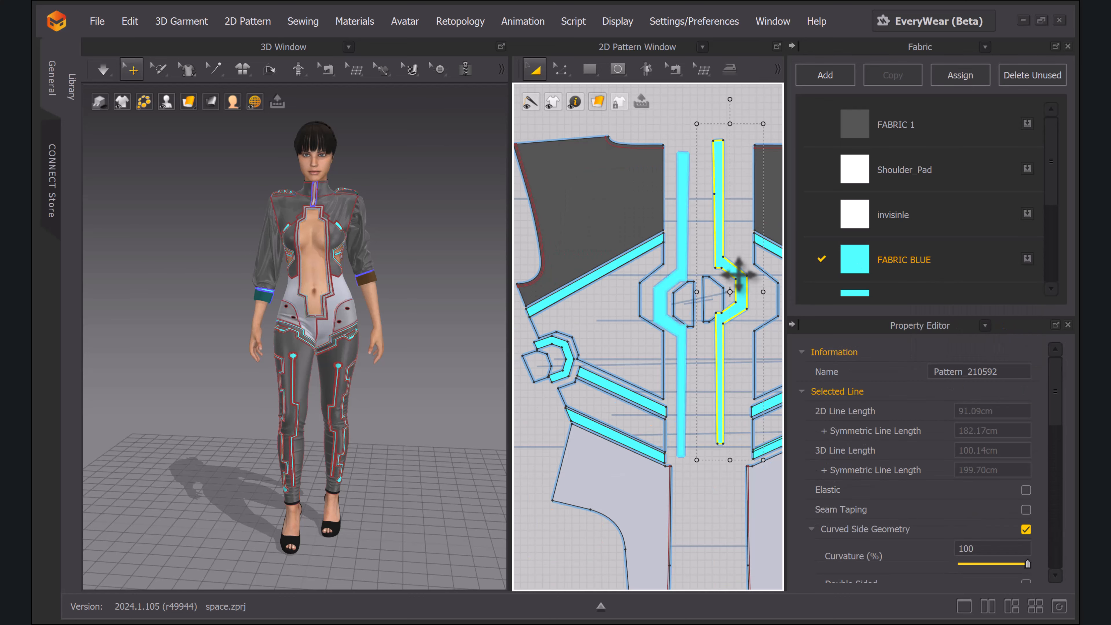
pyautogui.rightClick(737, 280)
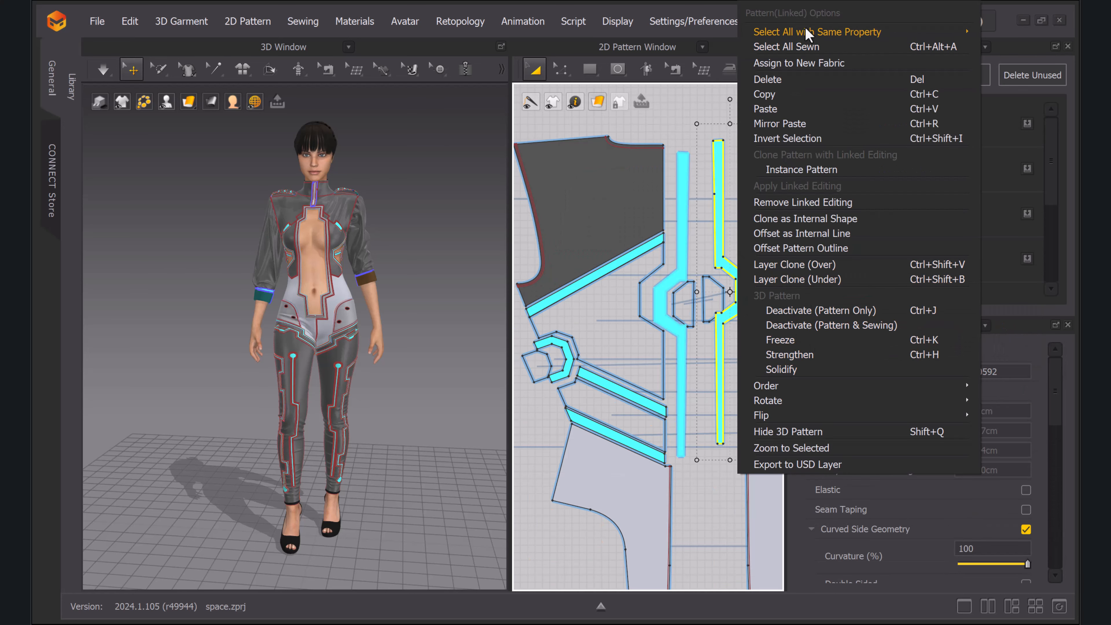
pyautogui.moveTo(805, 32)
pyautogui.click(694, 46)
# Start an OBJ export of only the selected patterns, saved as "blue fabric" in the BLENDER folder.
pyautogui.click(98, 22)
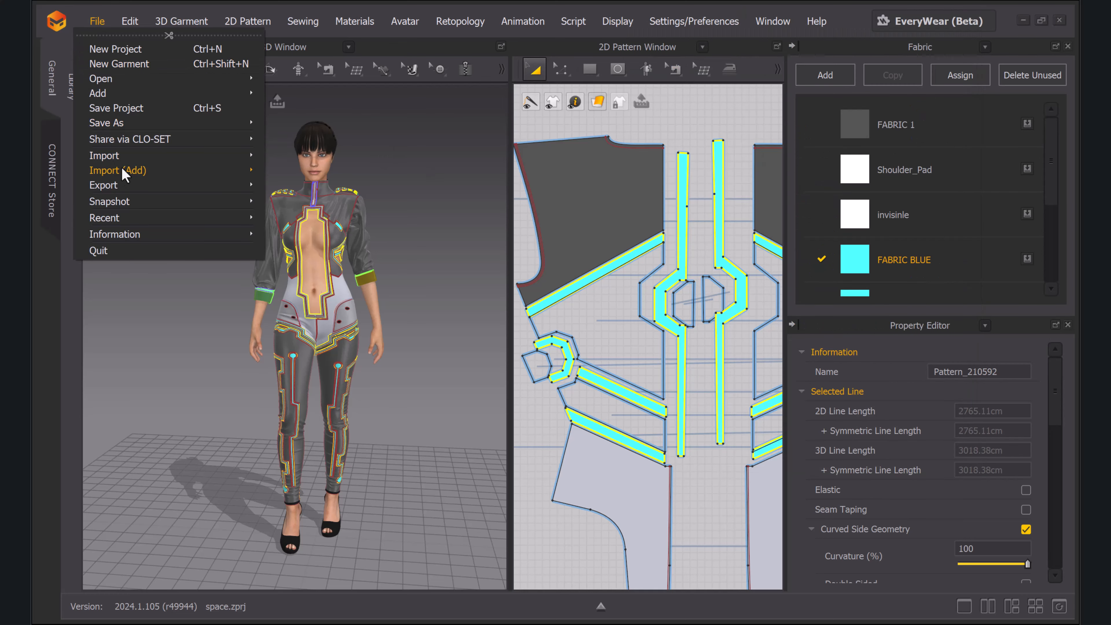
pyautogui.moveTo(118, 187)
pyautogui.click(323, 217)
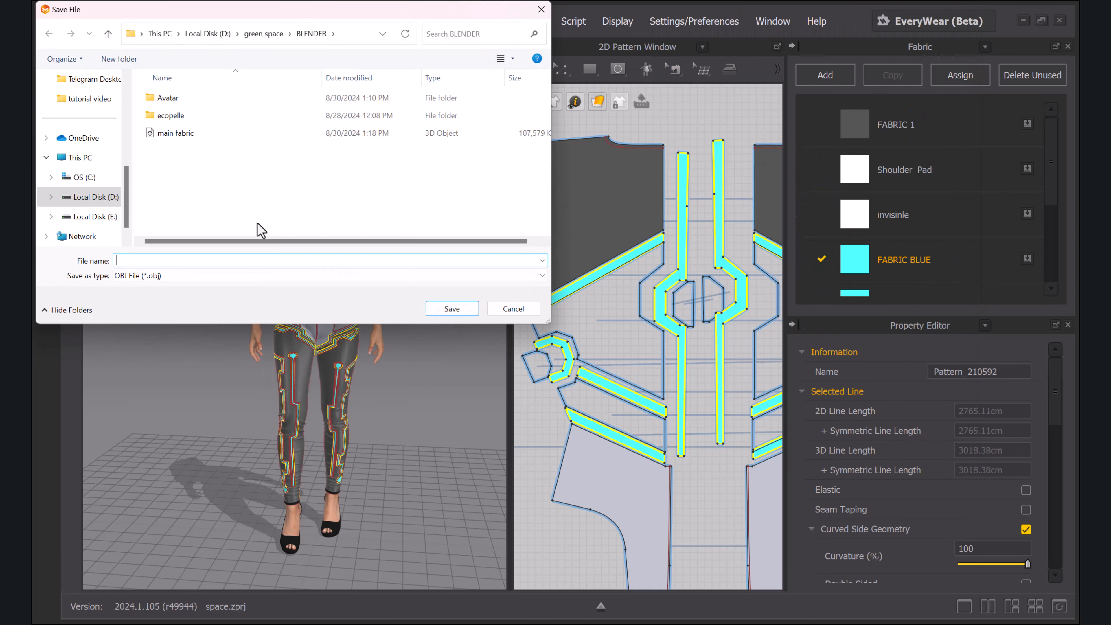
pyautogui.write('blue fabric')
pyautogui.click(457, 311)
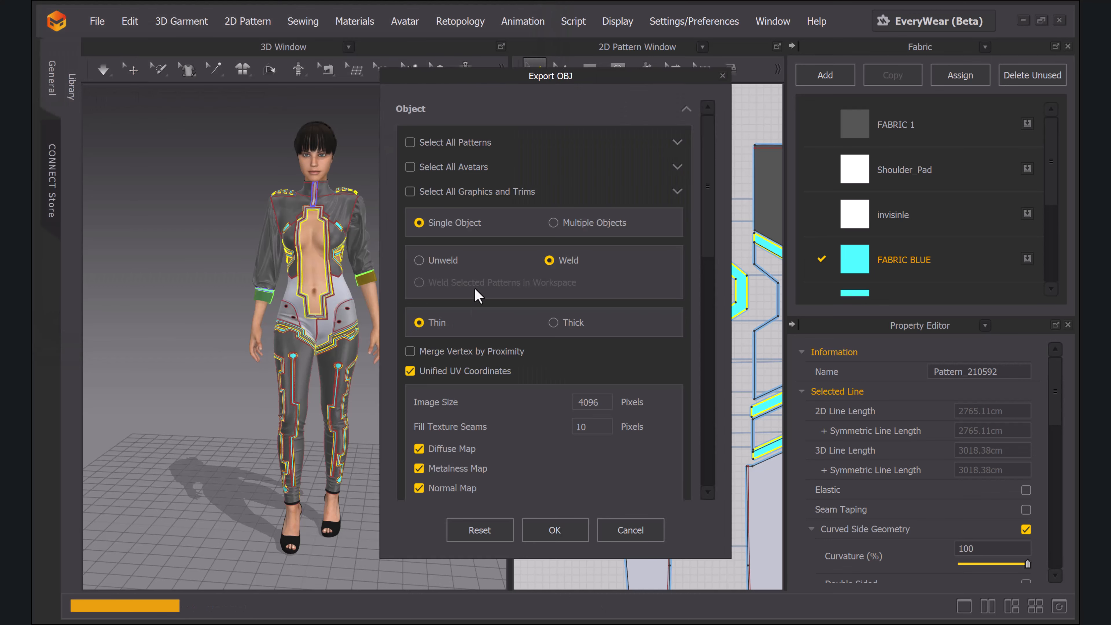
# Turn off Unified UV Coordinates and complete the welded OBJ export of the blue fabric patterns.
pyautogui.scroll(-6, 476, 304)
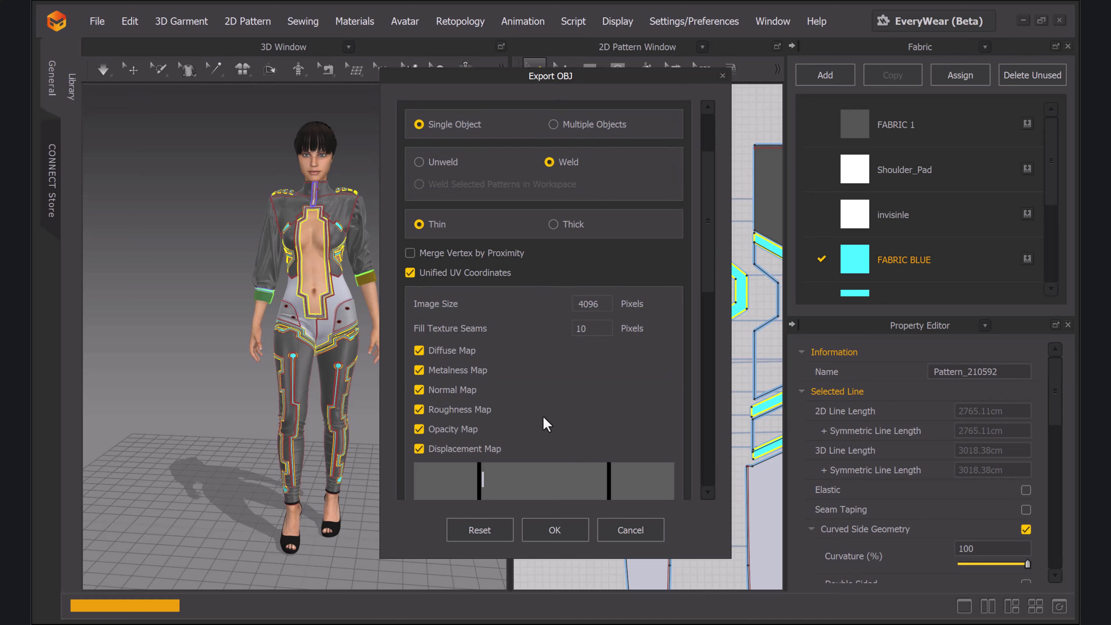
pyautogui.click(411, 127)
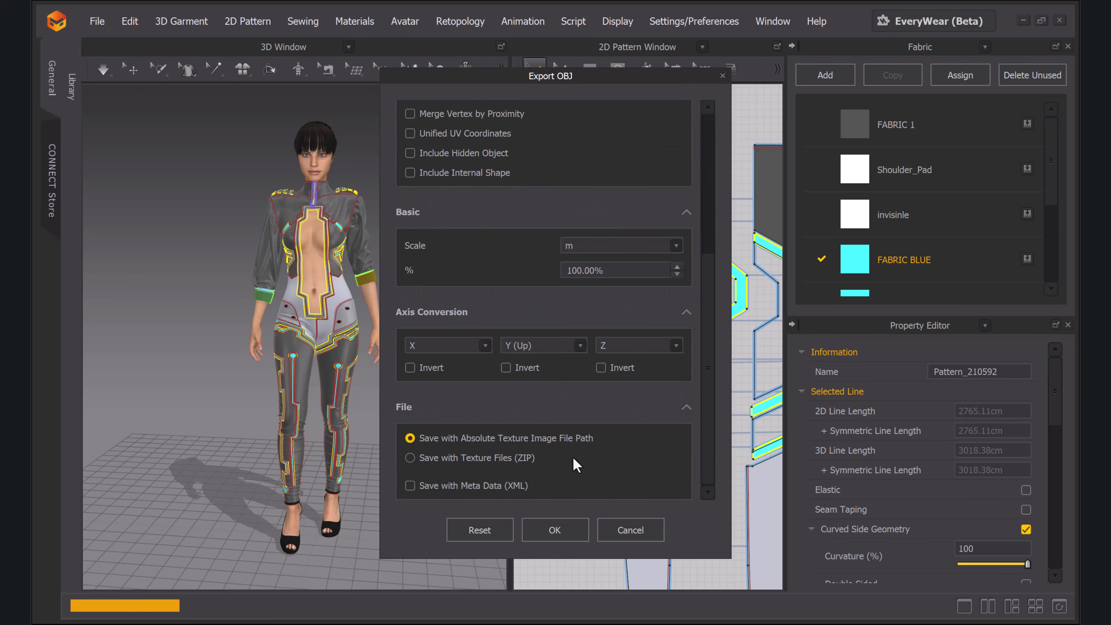
pyautogui.click(563, 540)
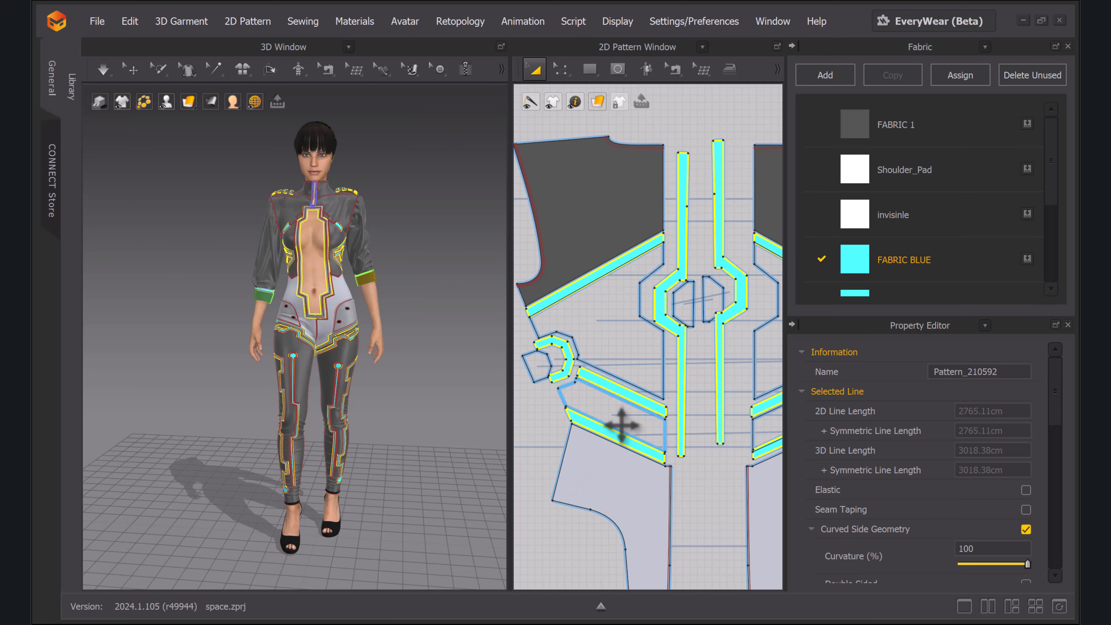
pyautogui.scroll(-4, 885, 229)
pyautogui.scroll(3, 921, 180)
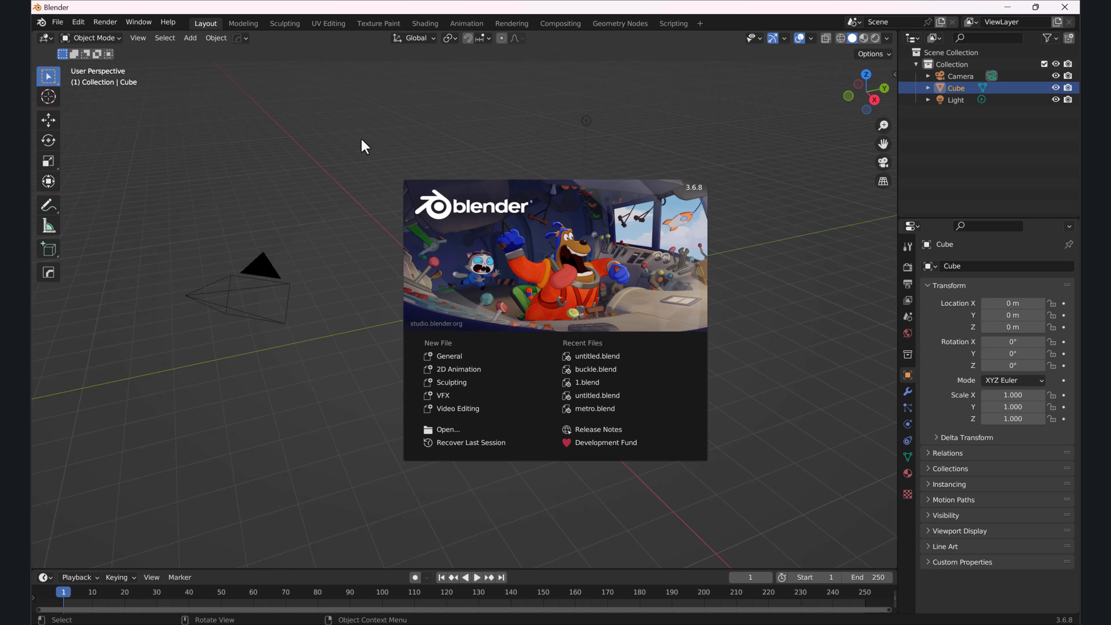
# Switch to Blender, dismiss the splash screen and delete all the default objects from the new scene.
pyautogui.click(696, 120)
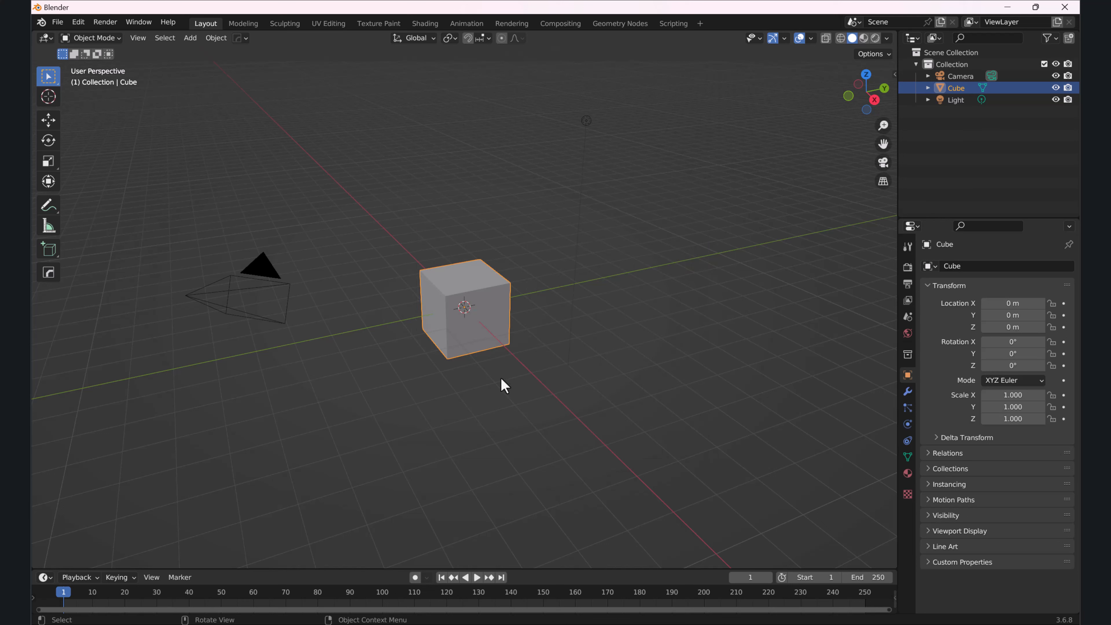
pyautogui.scroll(-2, 628, 323)
pyautogui.press('a')
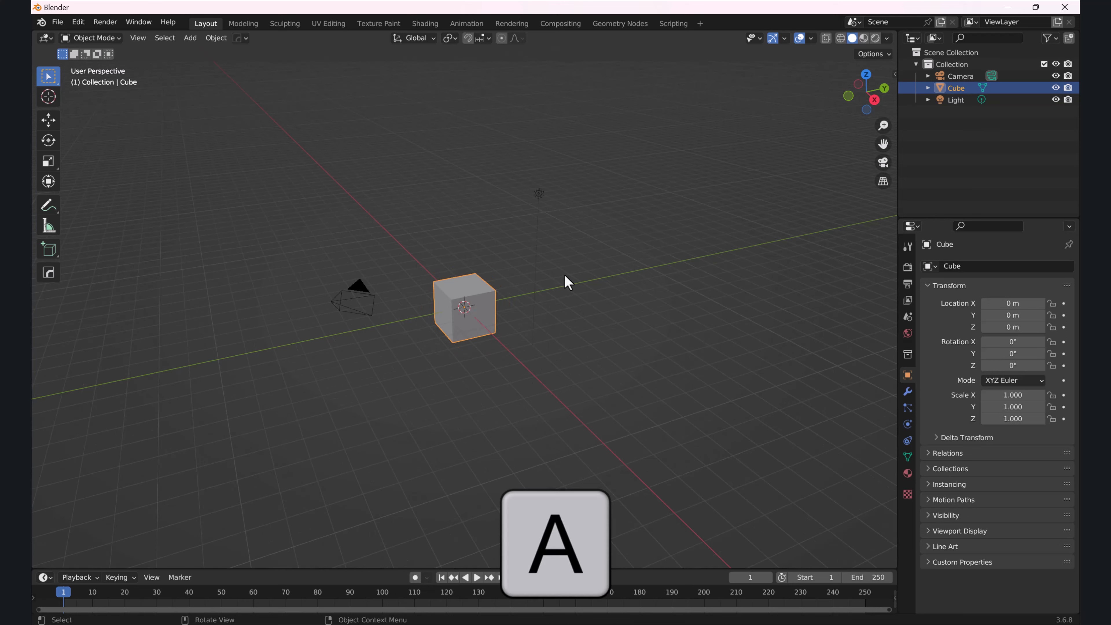
pyautogui.press('Delete')
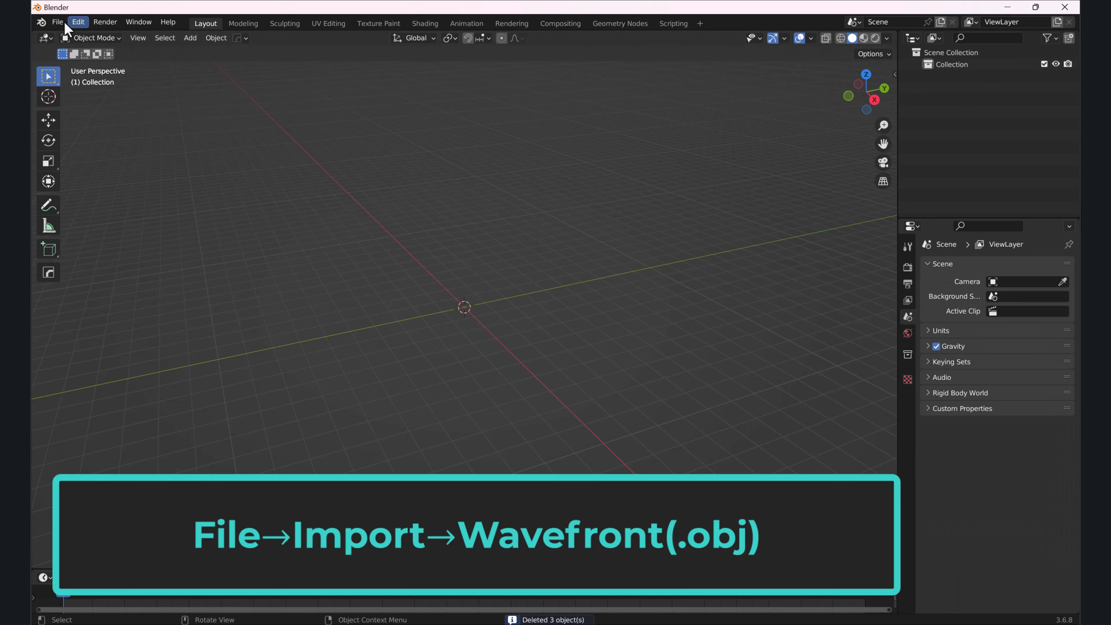
# Start a Wavefront (.obj) import and go to the folder D:\green space\BLENDER.
pyautogui.click(58, 22)
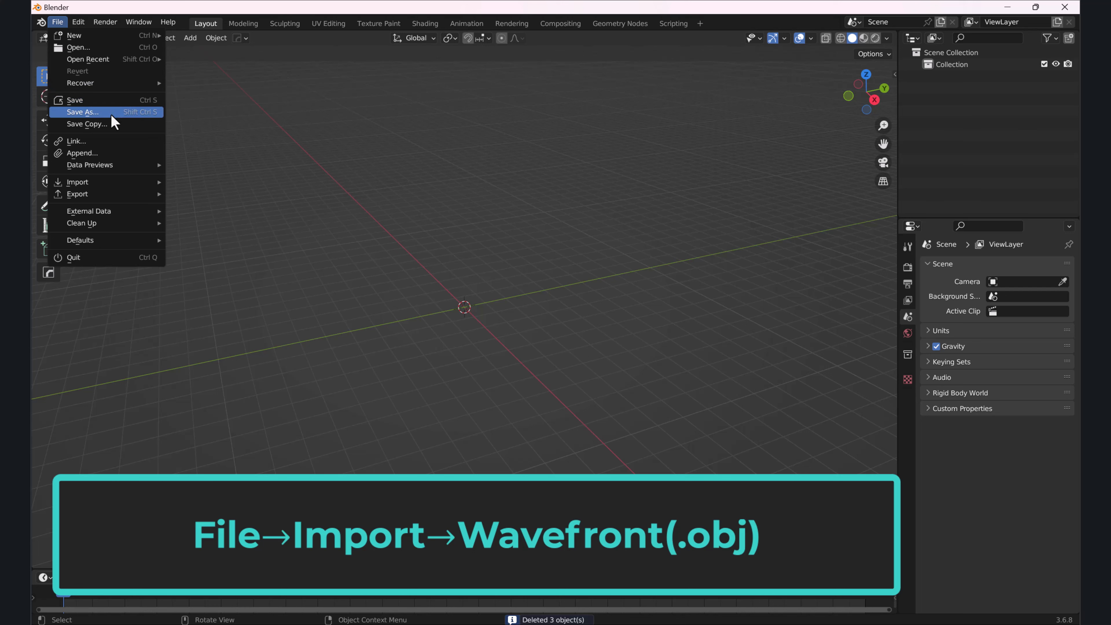
pyautogui.moveTo(129, 186)
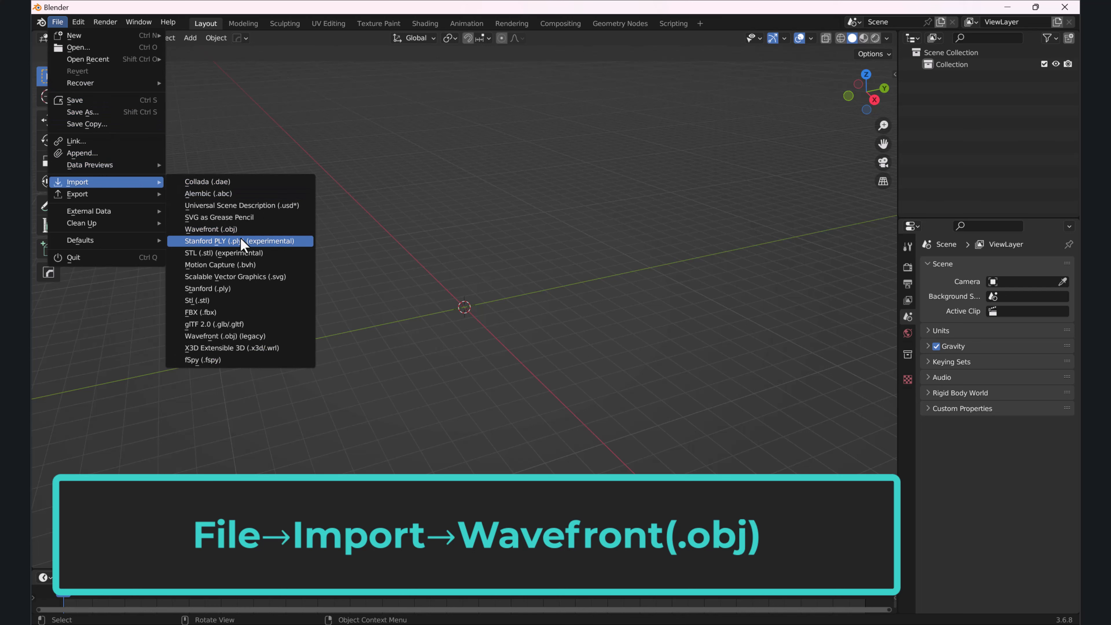
pyautogui.click(216, 230)
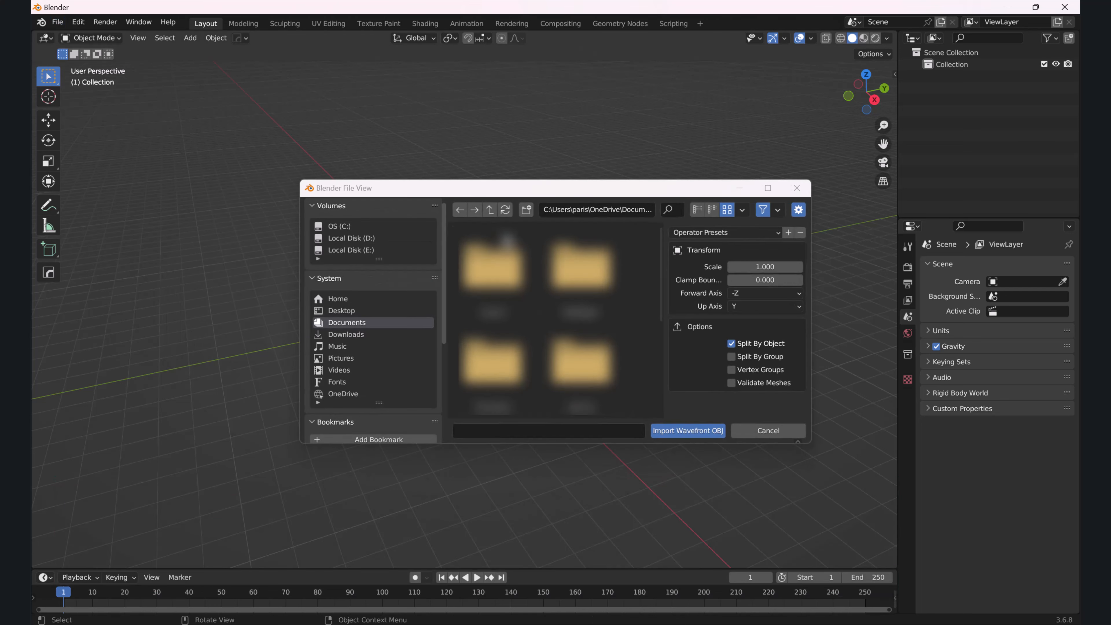
pyautogui.click(589, 209)
pyautogui.write('D:\\green space\\BLENDER')
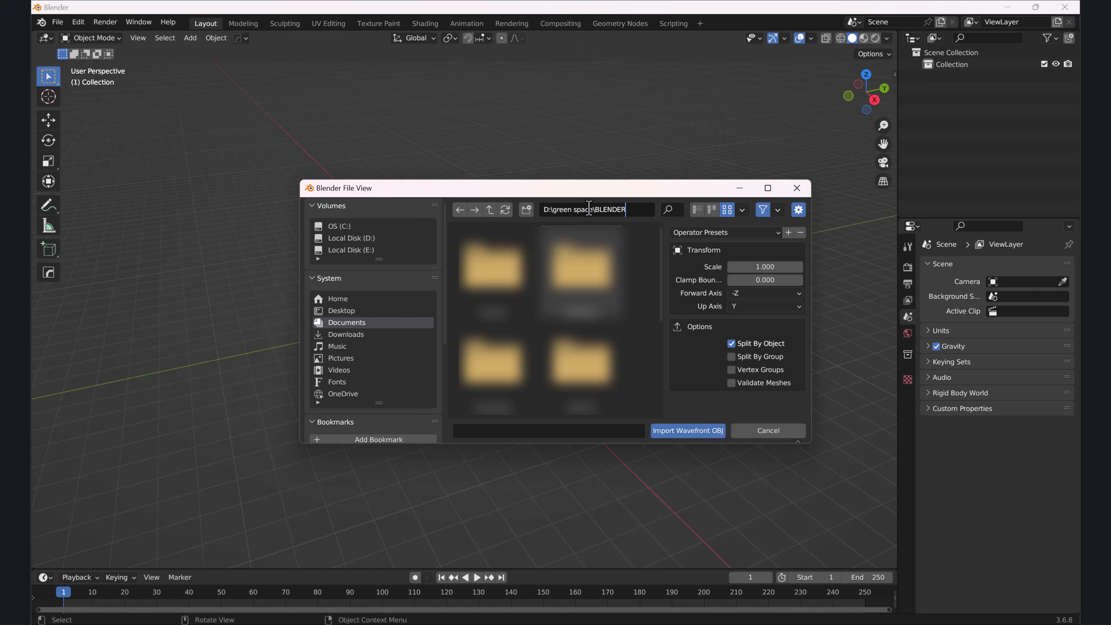
pyautogui.press('Return')
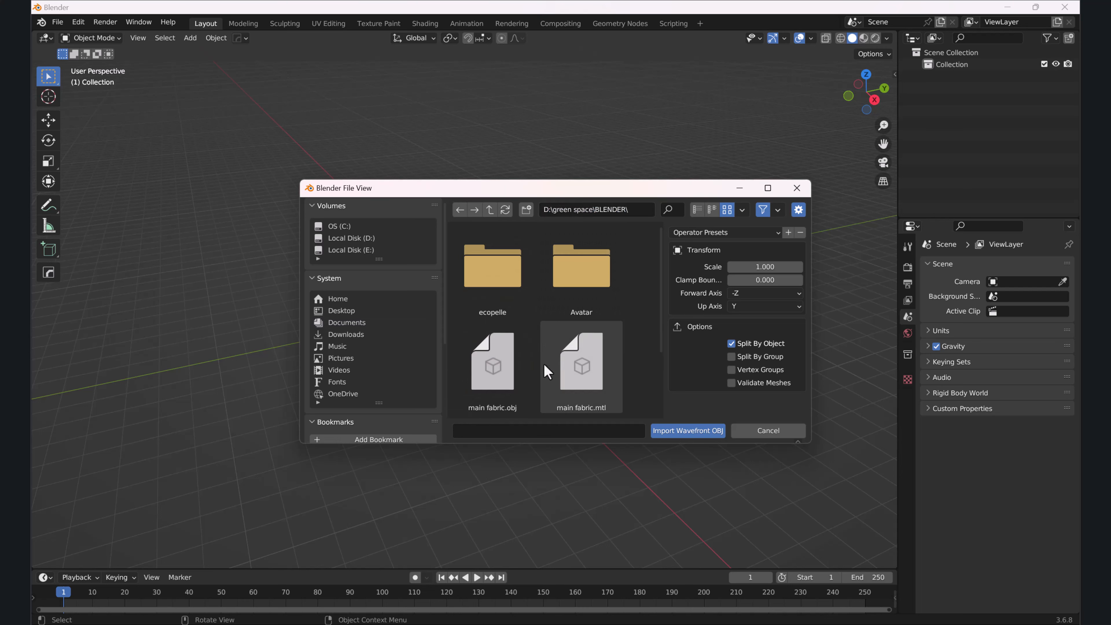
# Import main fabric.obj with the default import settings and bring the garment into view.
pyautogui.click(571, 375)
pyautogui.scroll(-1, 599, 378)
pyautogui.click(502, 359)
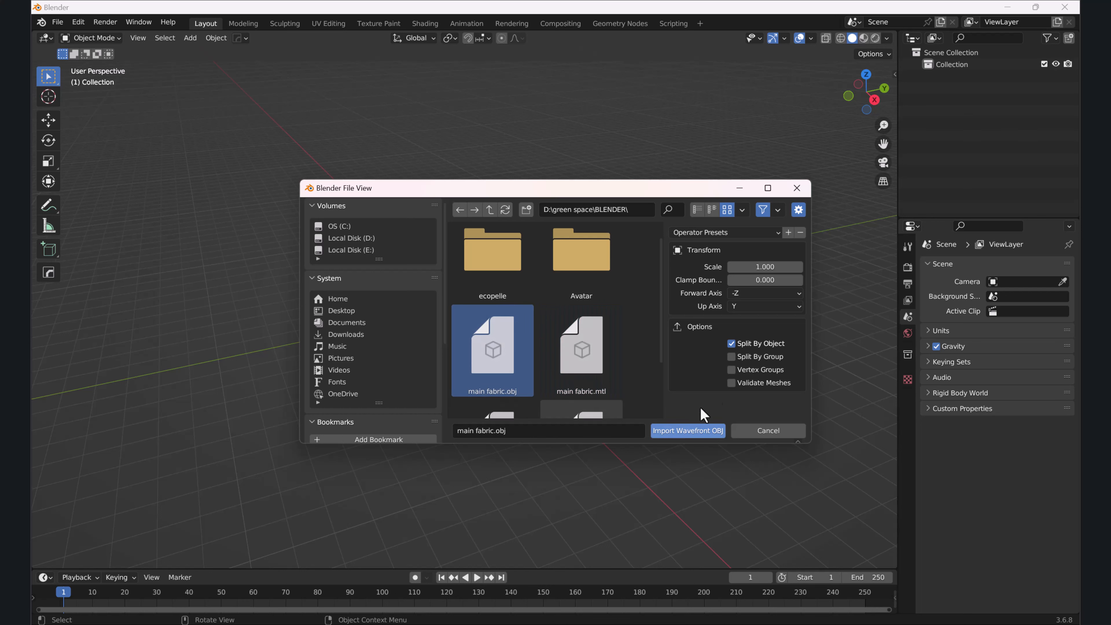
pyautogui.click(674, 429)
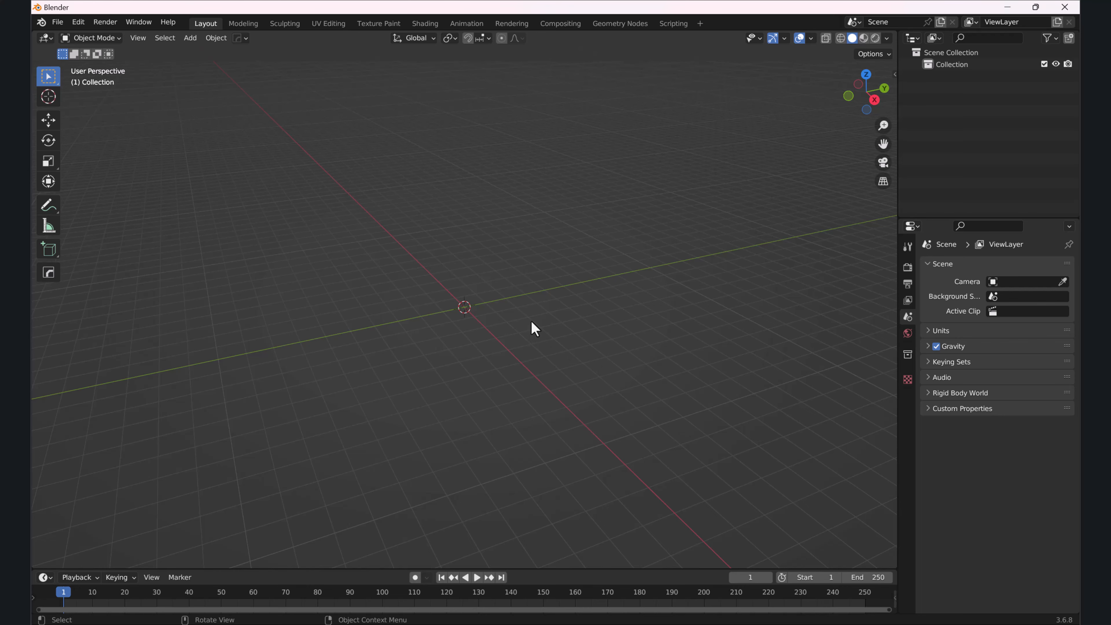
pyautogui.moveTo(490, 287); pyautogui.dragTo(487, 318, button='middle')
pyautogui.scroll(-3, 492, 323)
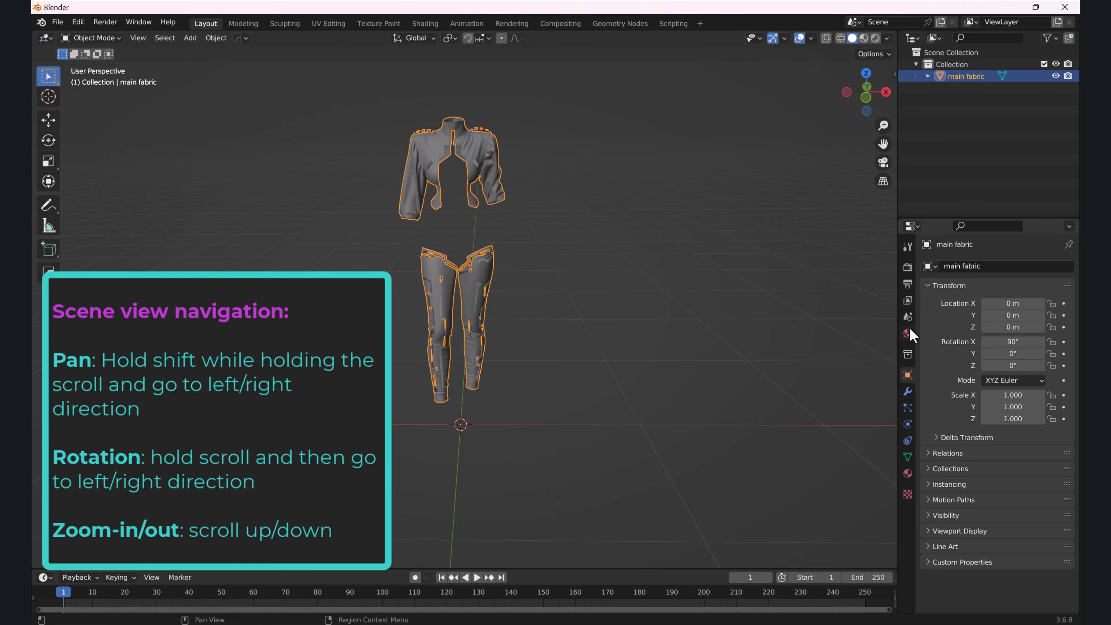
# Check the length unit in the scene's unit settings and leave it as it is.
pyautogui.click(908, 284)
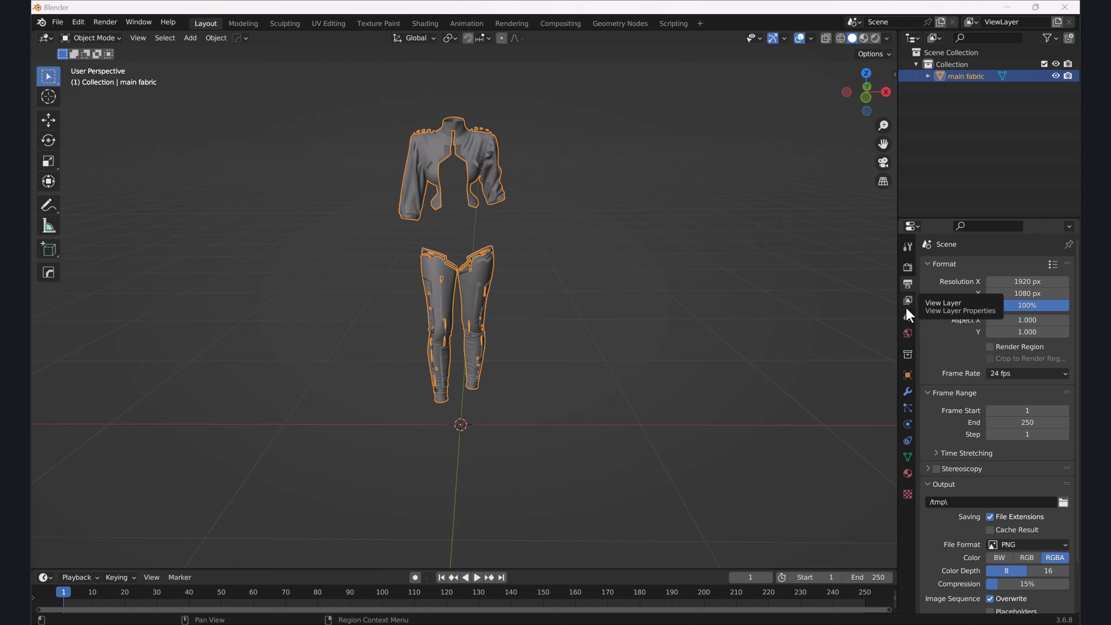
pyautogui.click(908, 316)
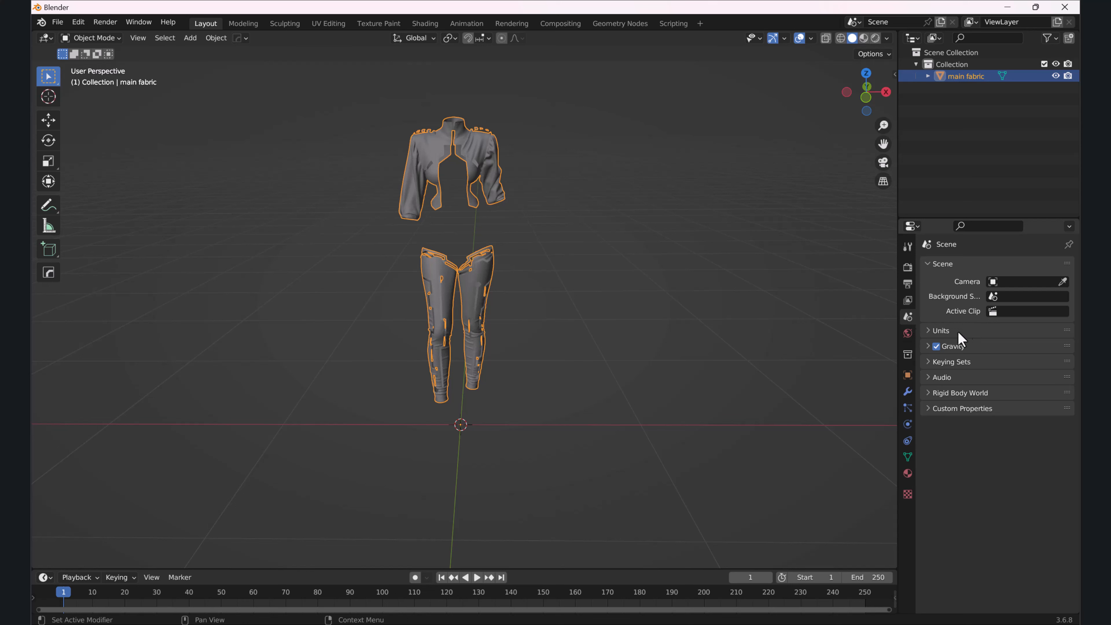
pyautogui.click(936, 335)
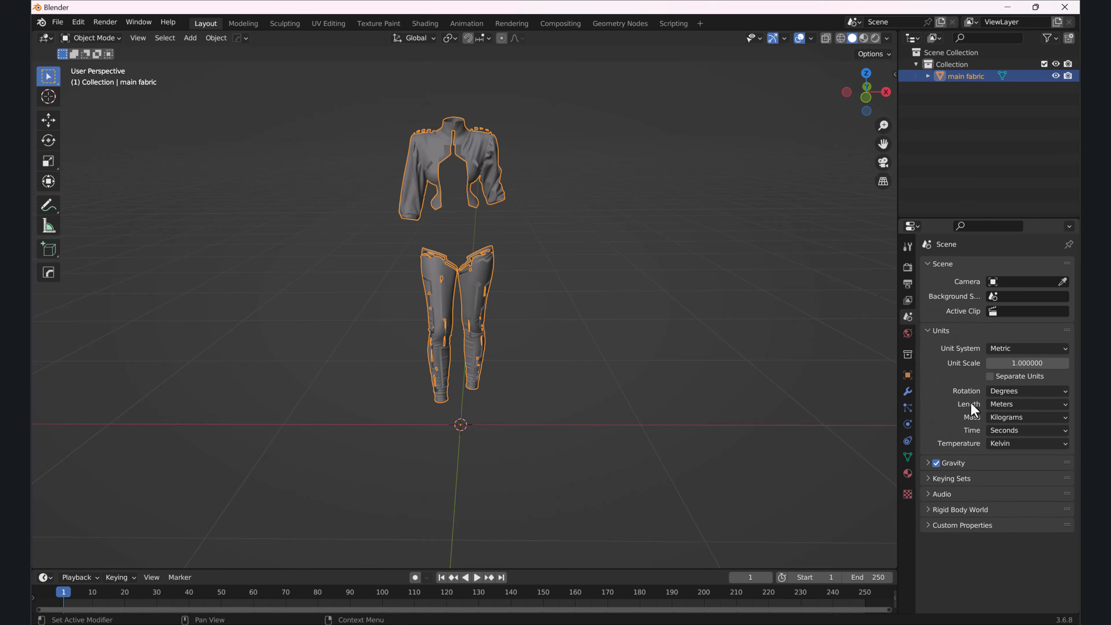
pyautogui.click(1001, 404)
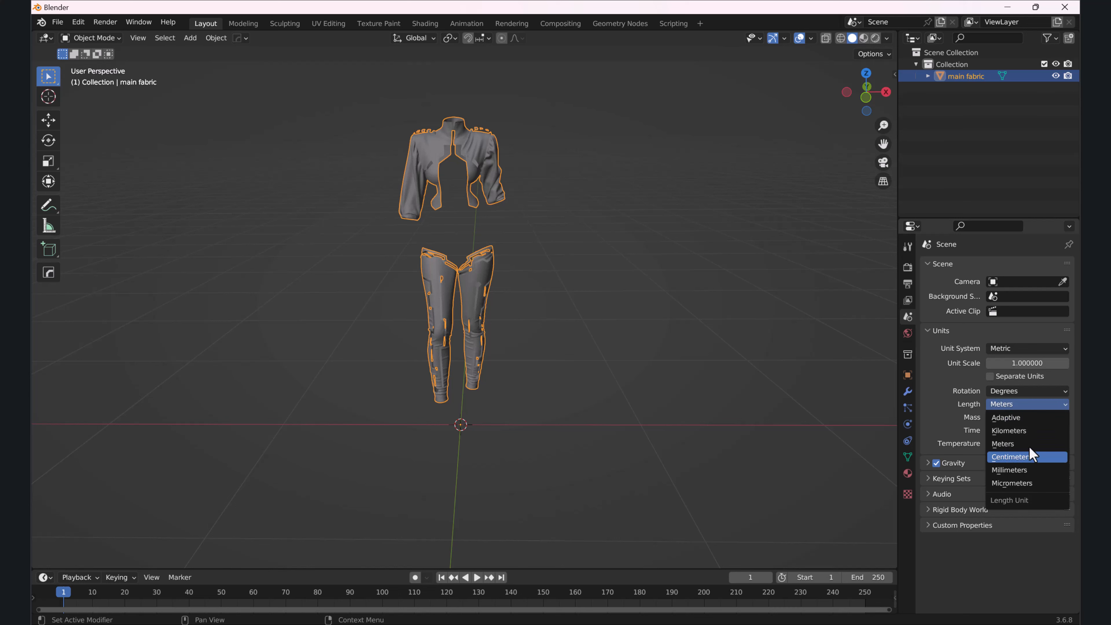
pyautogui.click(568, 339)
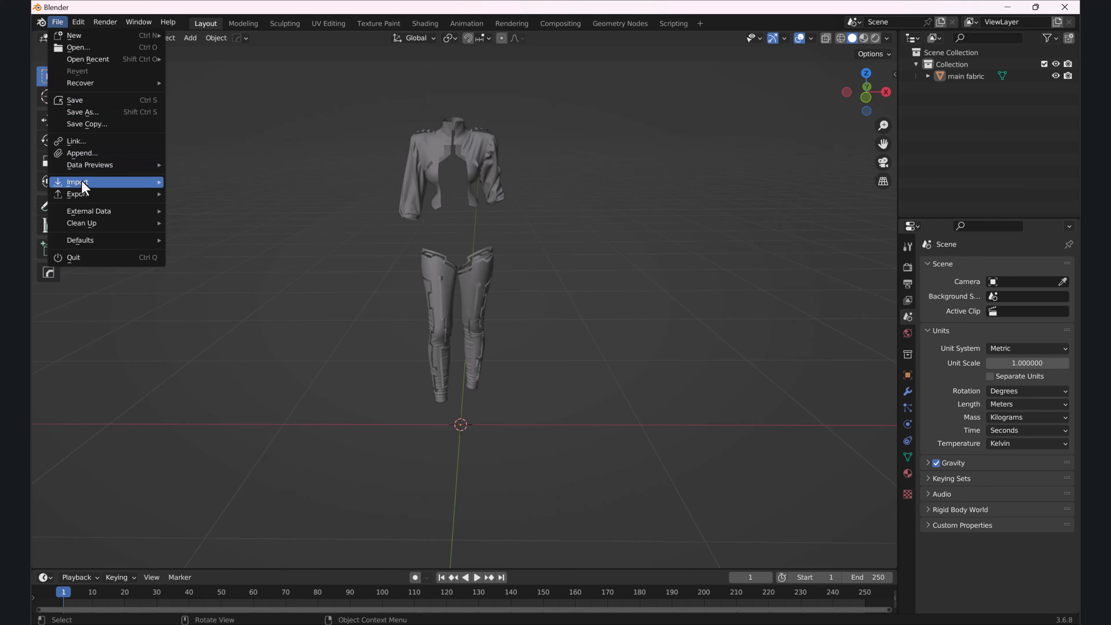
# Import blue fabric.obj from the BLENDER folder as a Wavefront OBJ and clear the selection.
pyautogui.moveTo(83, 181)
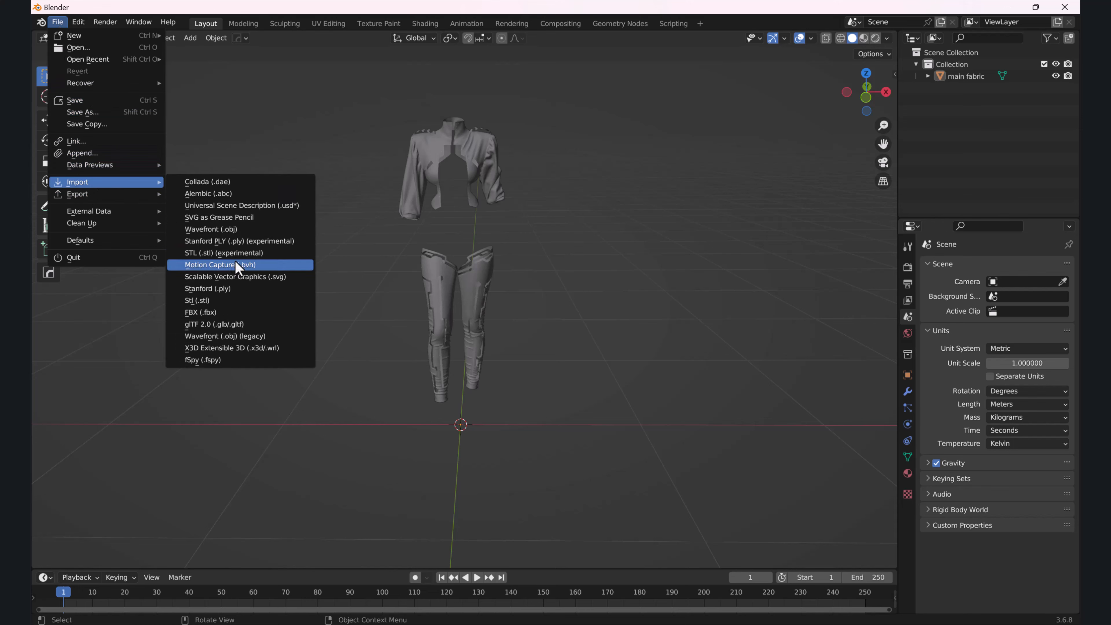
pyautogui.click(225, 229)
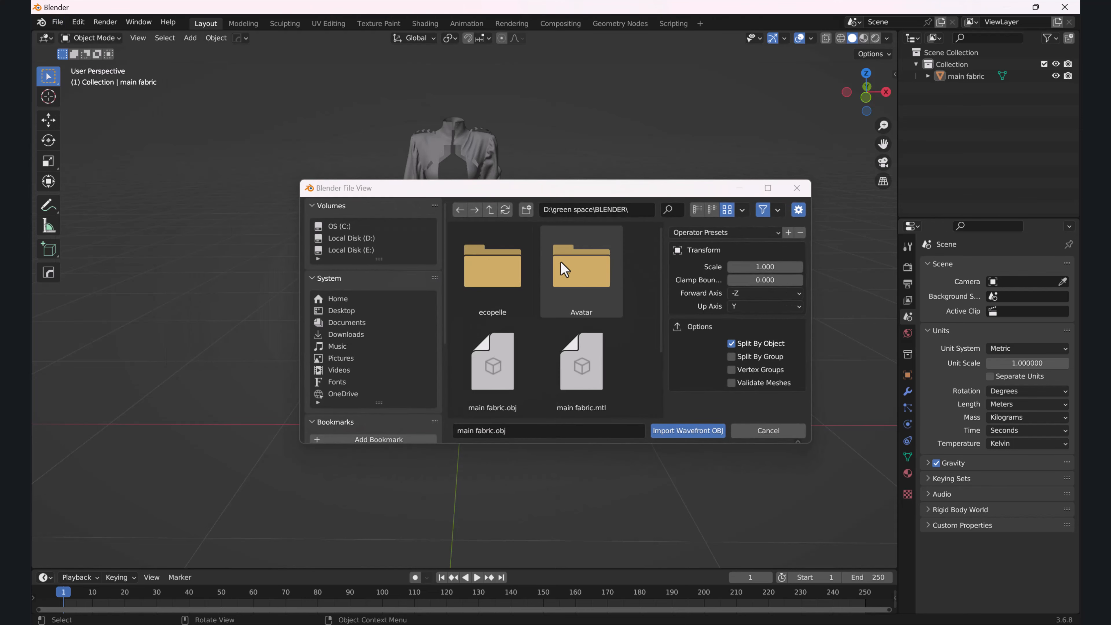
pyautogui.scroll(-3, 571, 337)
pyautogui.click(492, 363)
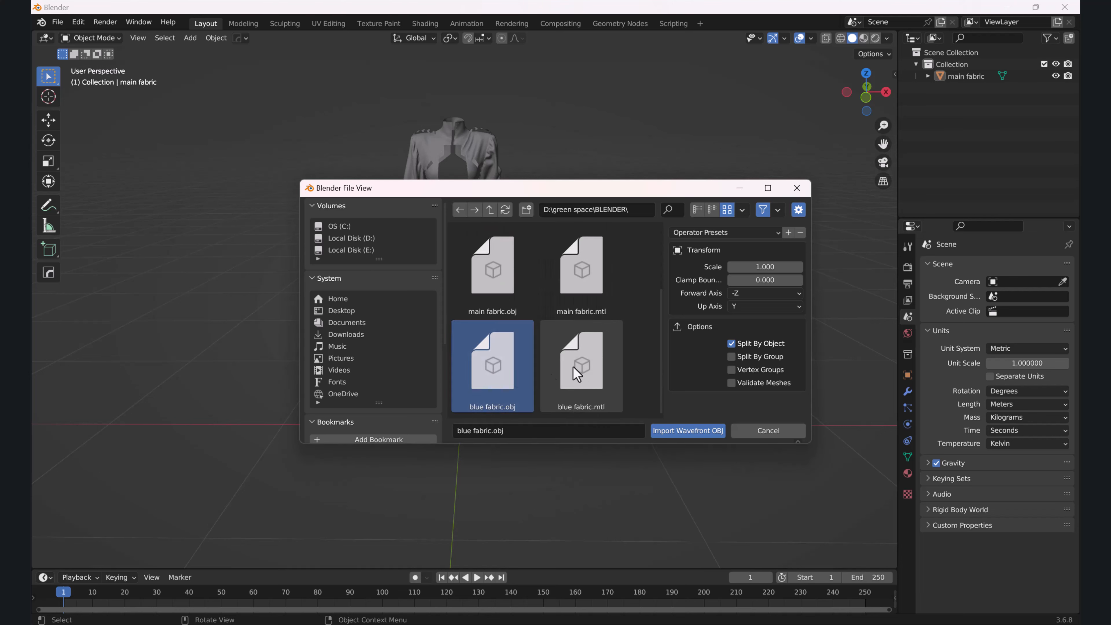
pyautogui.click(699, 433)
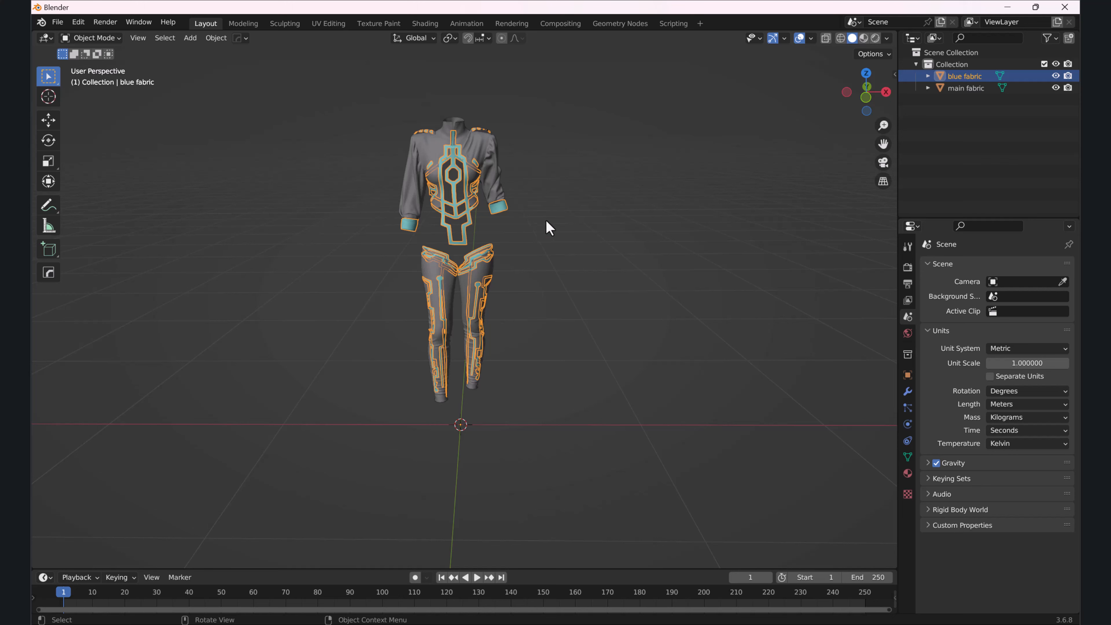
pyautogui.click(549, 227)
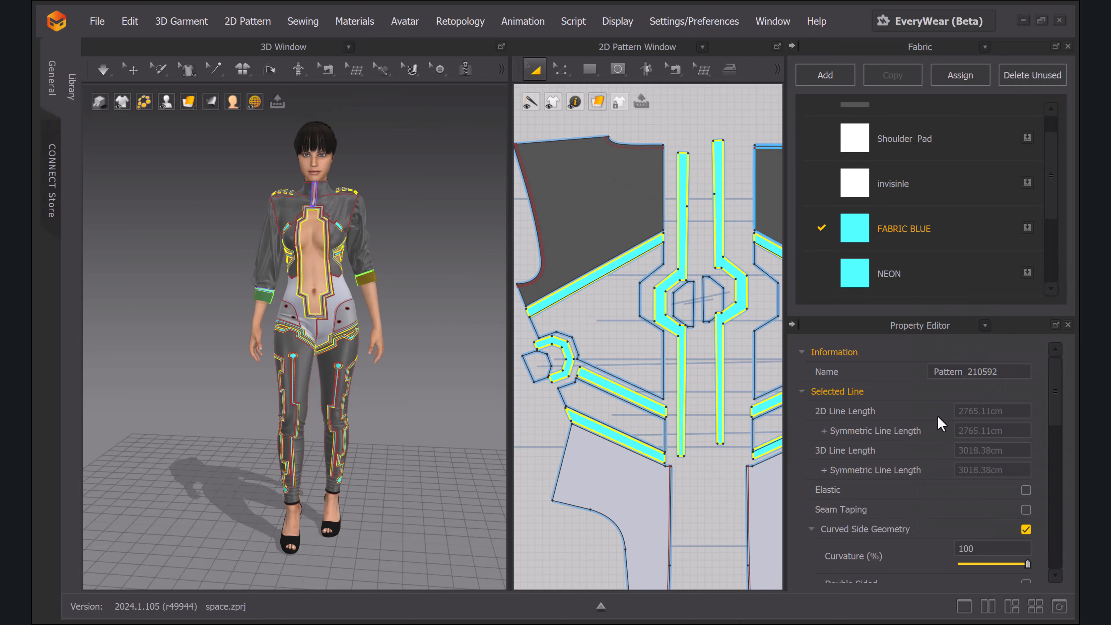
# Switch to Marvelous Designer and highlight the NEON fabric to locate the patterns that use it.
pyautogui.scroll(-3, 895, 184)
pyautogui.rightClick(894, 148)
pyautogui.click(892, 123)
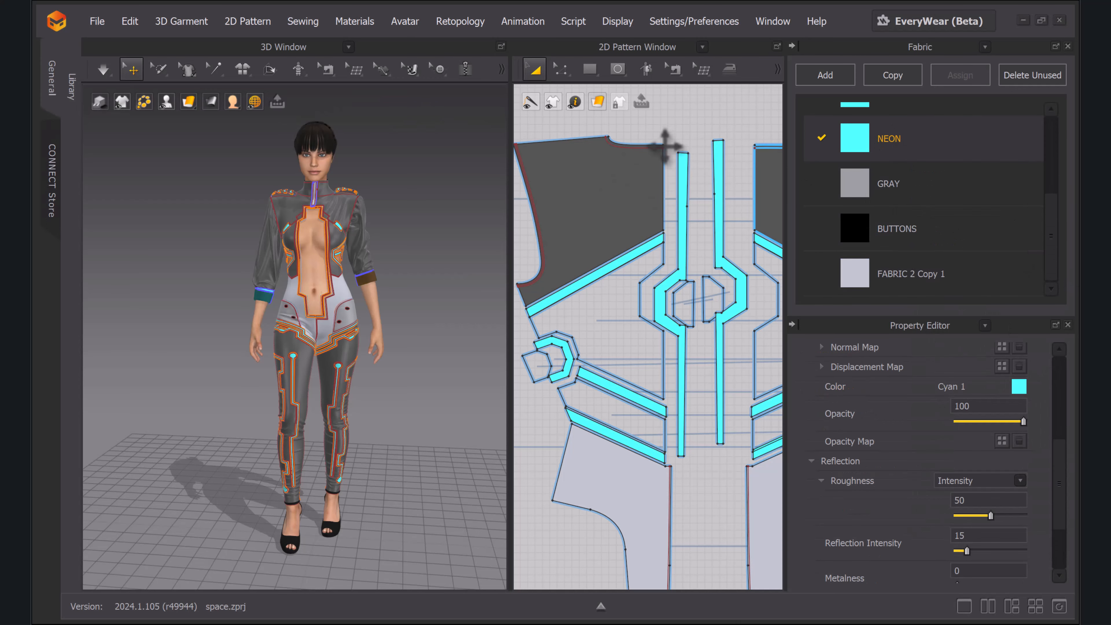
pyautogui.scroll(-8, 664, 148)
pyautogui.moveTo(554, 236); pyautogui.dragTo(641, 245, button='middle')
pyautogui.scroll(4, 647, 242)
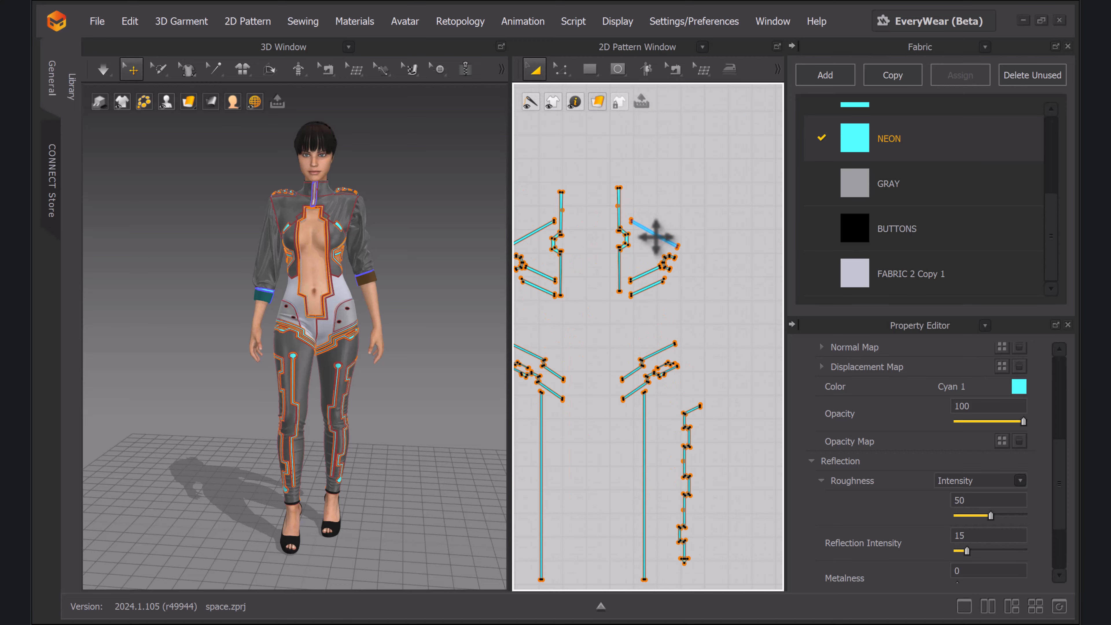
pyautogui.click(657, 236)
pyautogui.rightClick(655, 237)
pyautogui.moveTo(729, 269)
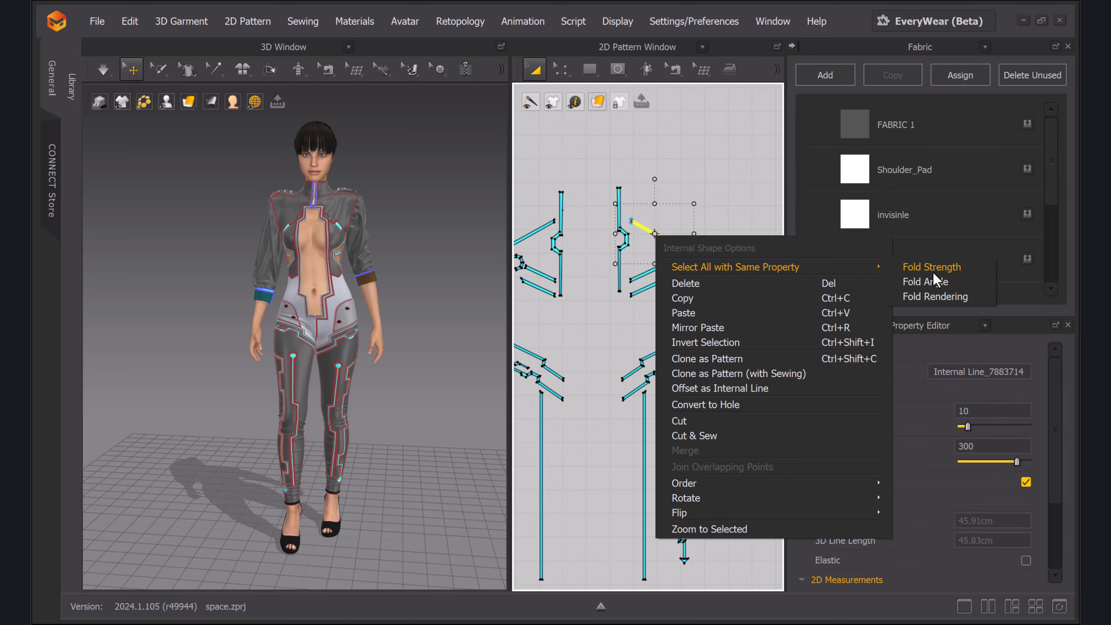
pyautogui.click(751, 219)
# Select all patterns that use the NEON fabric, starting from one of the narrow cyan strips with an angular bend.
pyautogui.scroll(6, 751, 241)
pyautogui.moveTo(551, 250); pyautogui.dragTo(682, 258, button='middle')
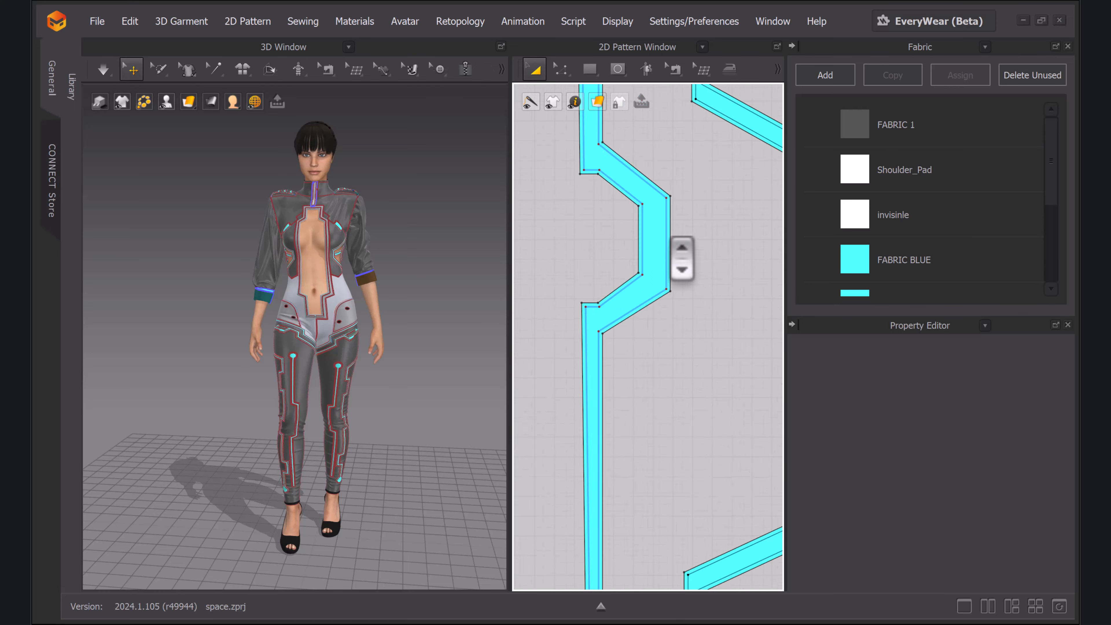
pyautogui.scroll(4, 678, 254)
pyautogui.rightClick(642, 246)
pyautogui.click(685, 208)
pyautogui.rightClick(674, 209)
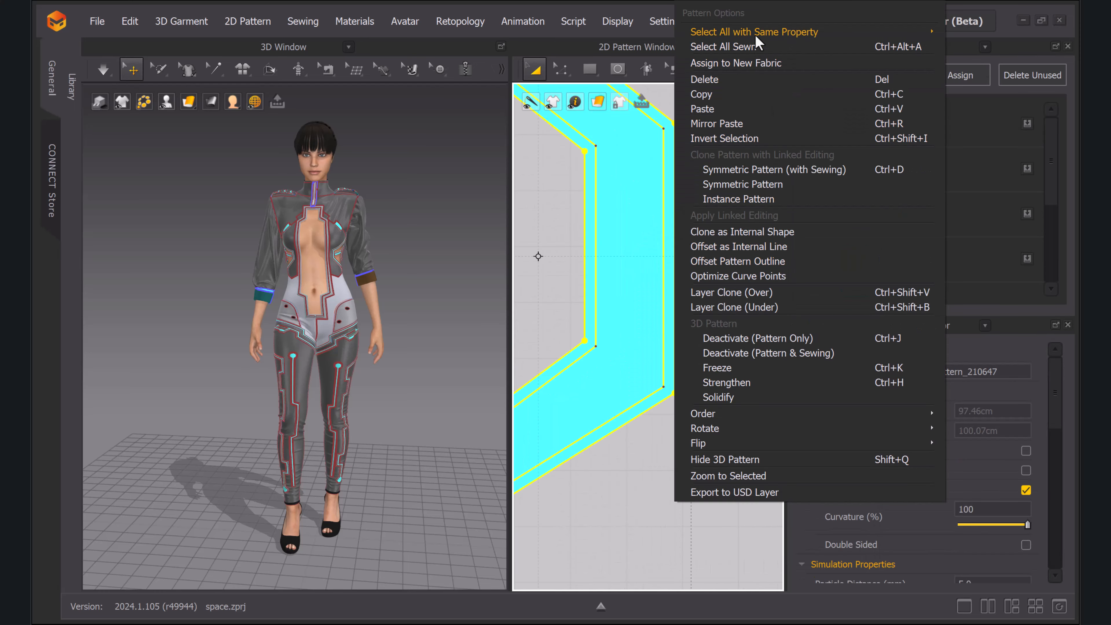
pyautogui.moveTo(758, 35)
pyautogui.click(969, 61)
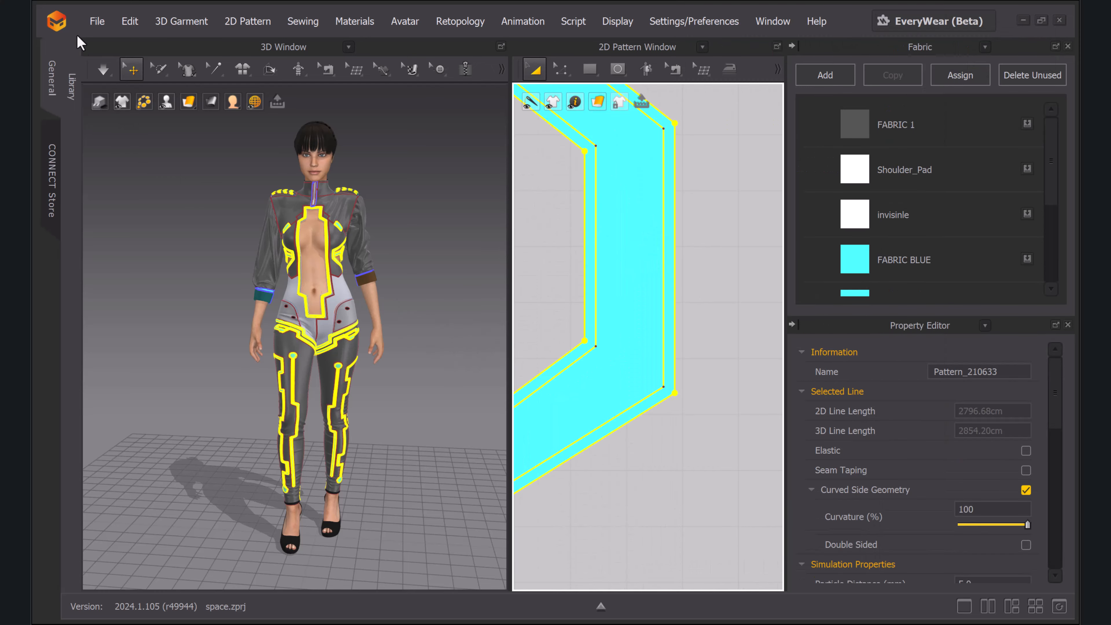
# Export the selected patterns as neon.obj to the BLENDER folder, as a single welded, thin object without unified UV coordinates, scaled in m.
pyautogui.click(97, 21)
pyautogui.moveTo(117, 189)
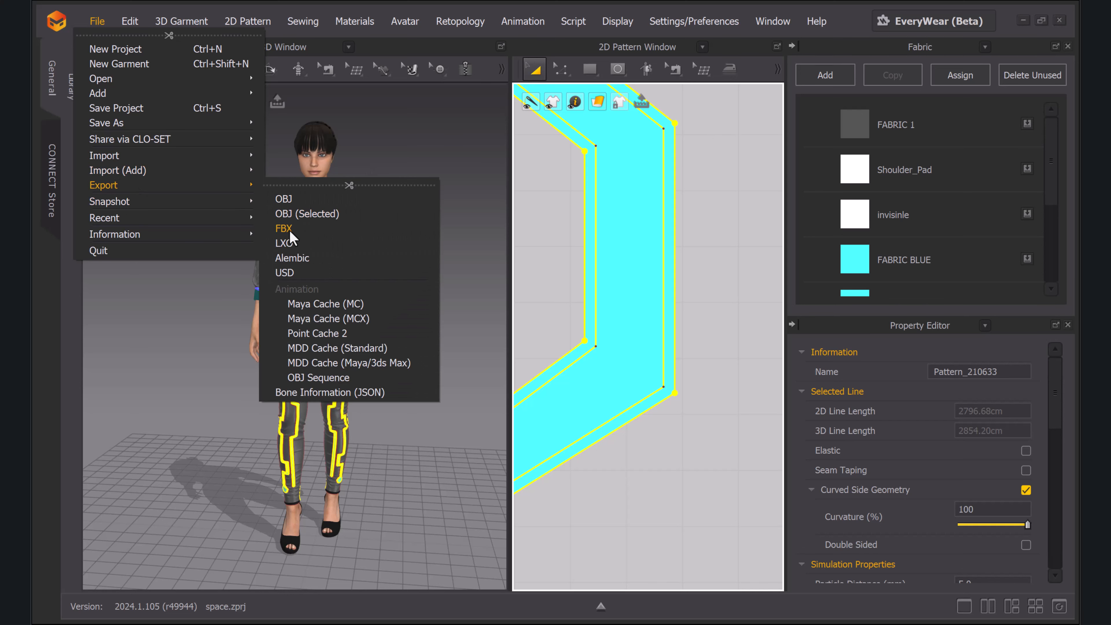
pyautogui.click(302, 214)
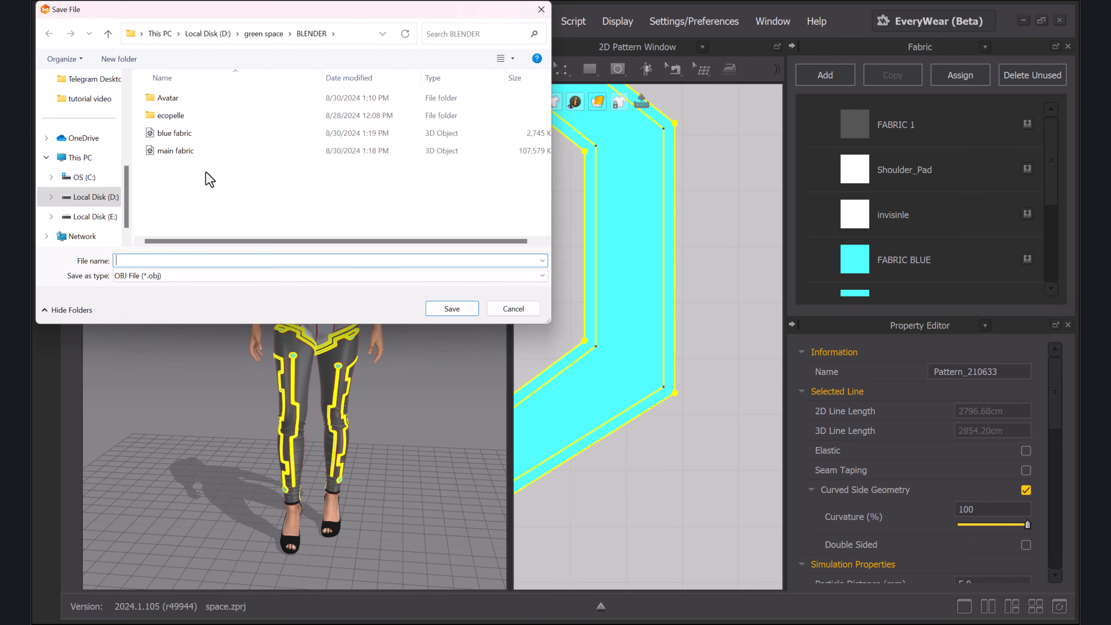
pyautogui.click(440, 308)
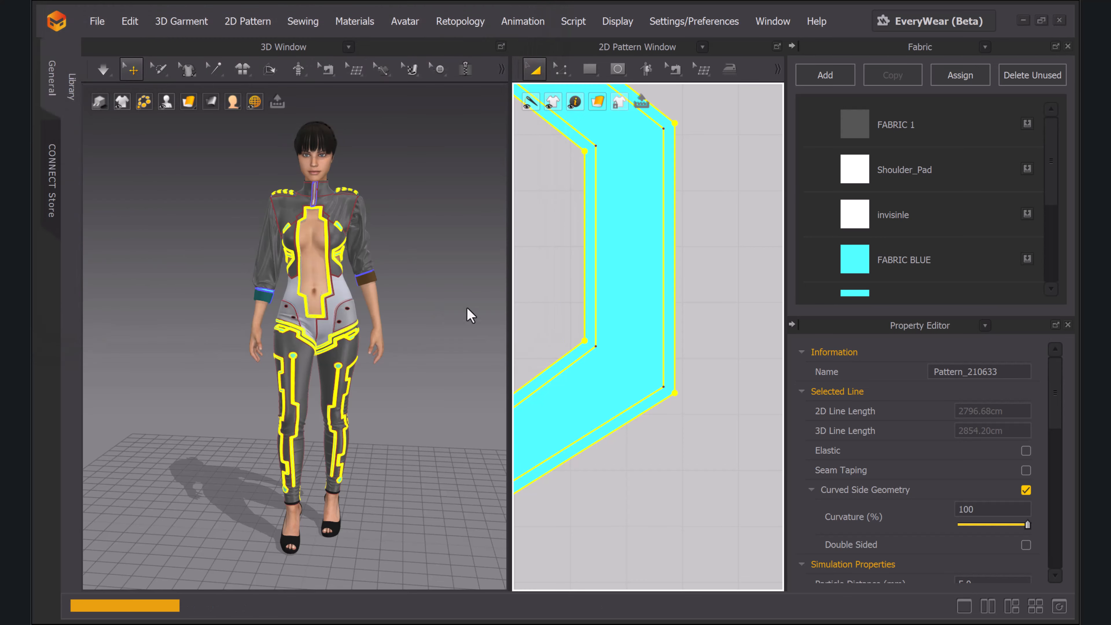
pyautogui.scroll(-5, 545, 422)
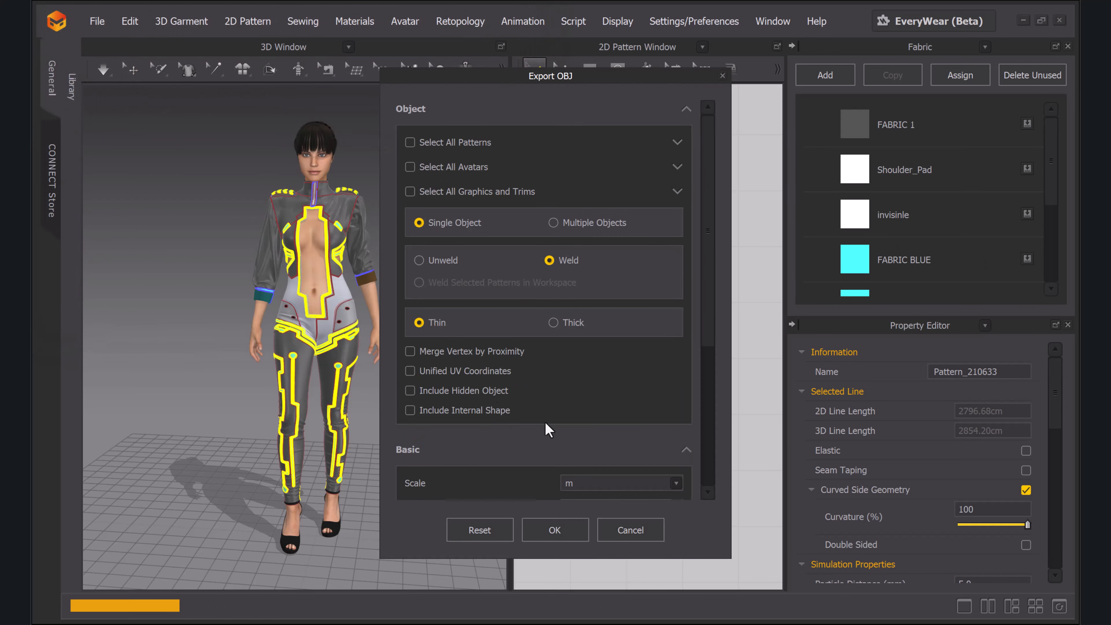
pyautogui.click(564, 530)
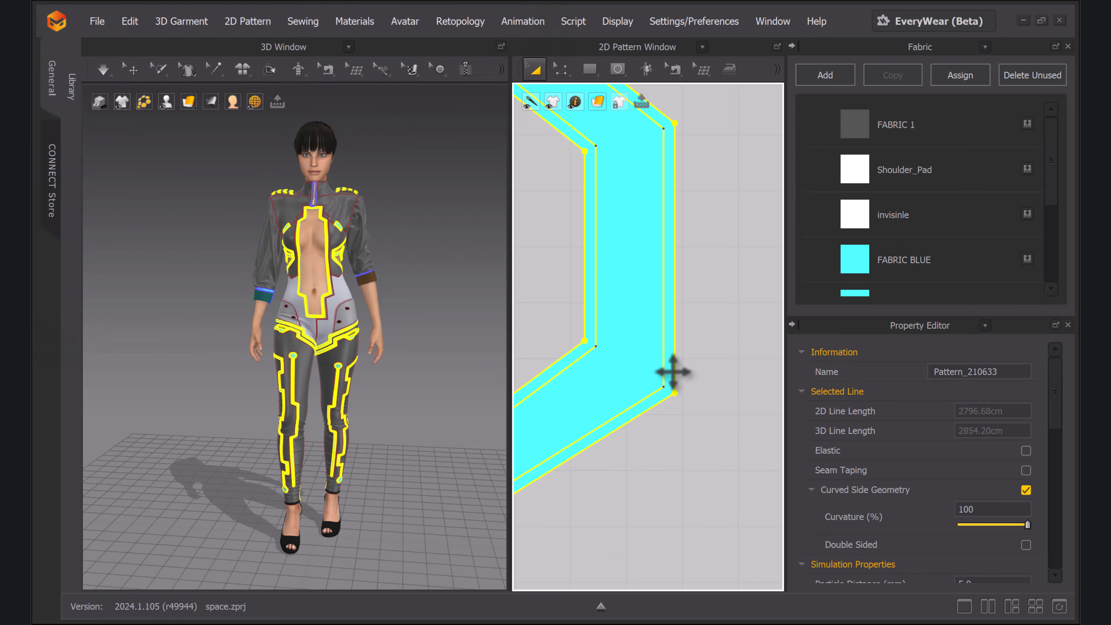
pyautogui.scroll(-3, 889, 226)
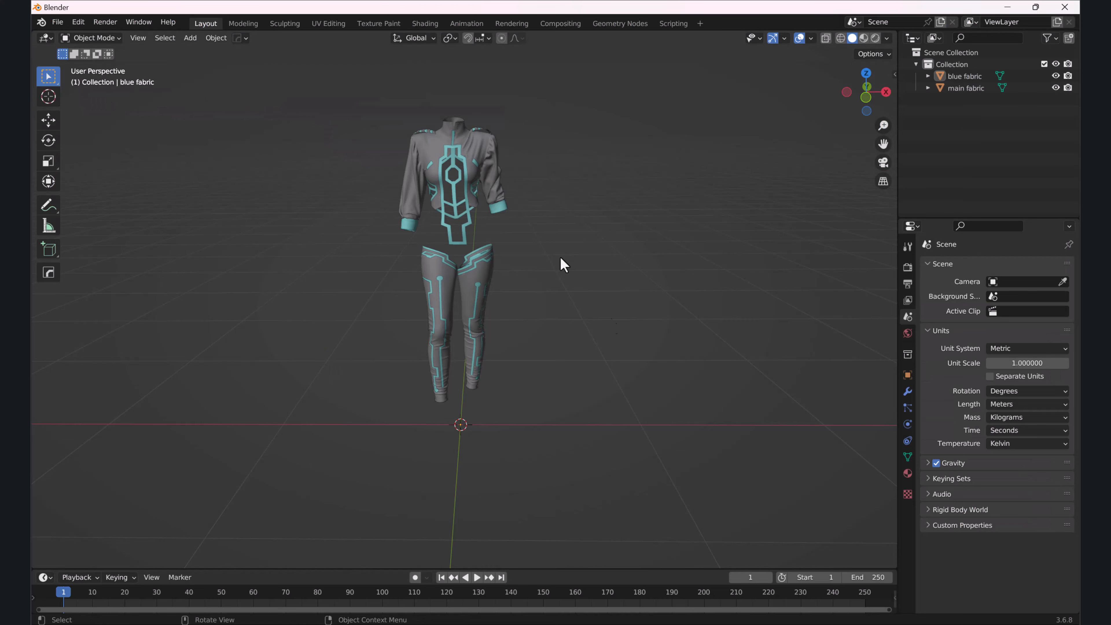
# Switch to Blender and import neon.obj from the BLENDER folder as a Wavefront OBJ.
pyautogui.click(57, 22)
pyautogui.moveTo(132, 182)
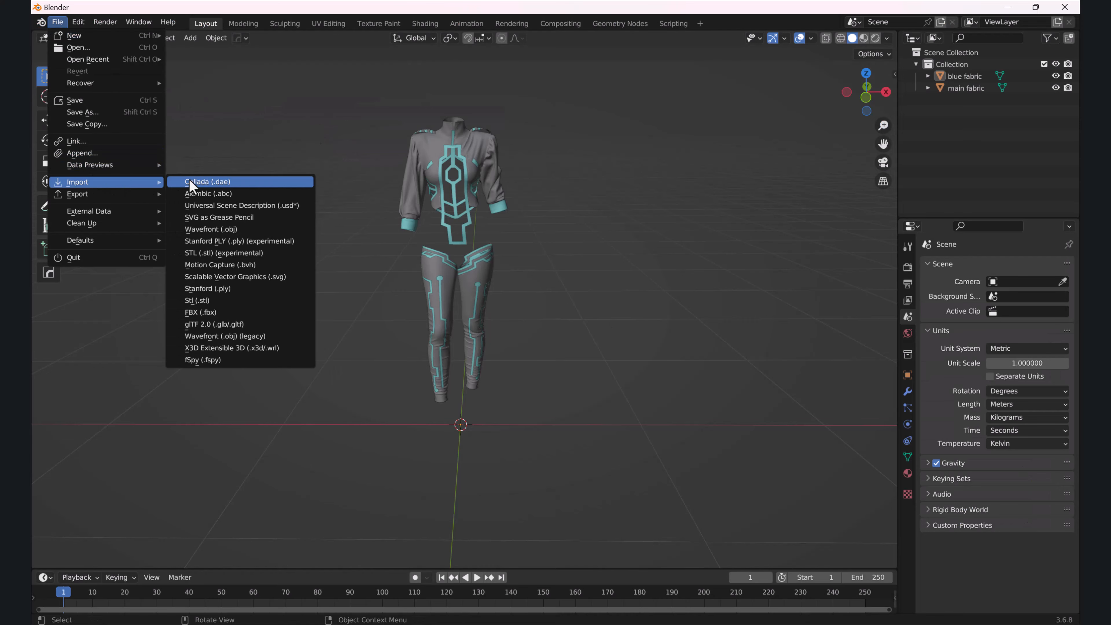
pyautogui.click(232, 230)
pyautogui.scroll(-7, 563, 345)
pyautogui.click(505, 280)
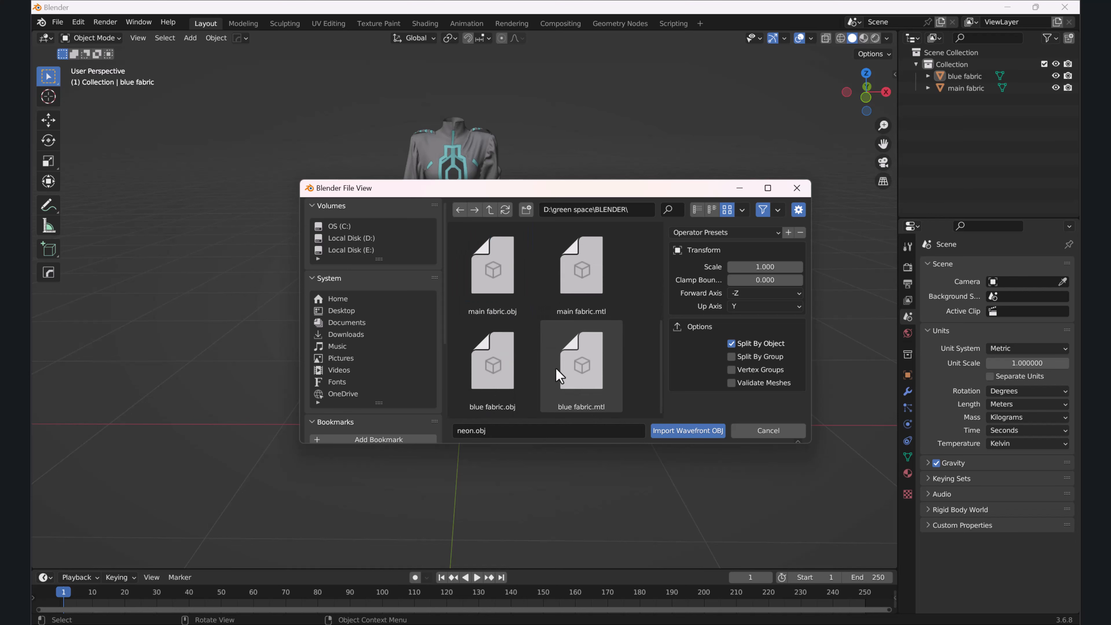
pyautogui.scroll(3, 536, 368)
pyautogui.click(681, 431)
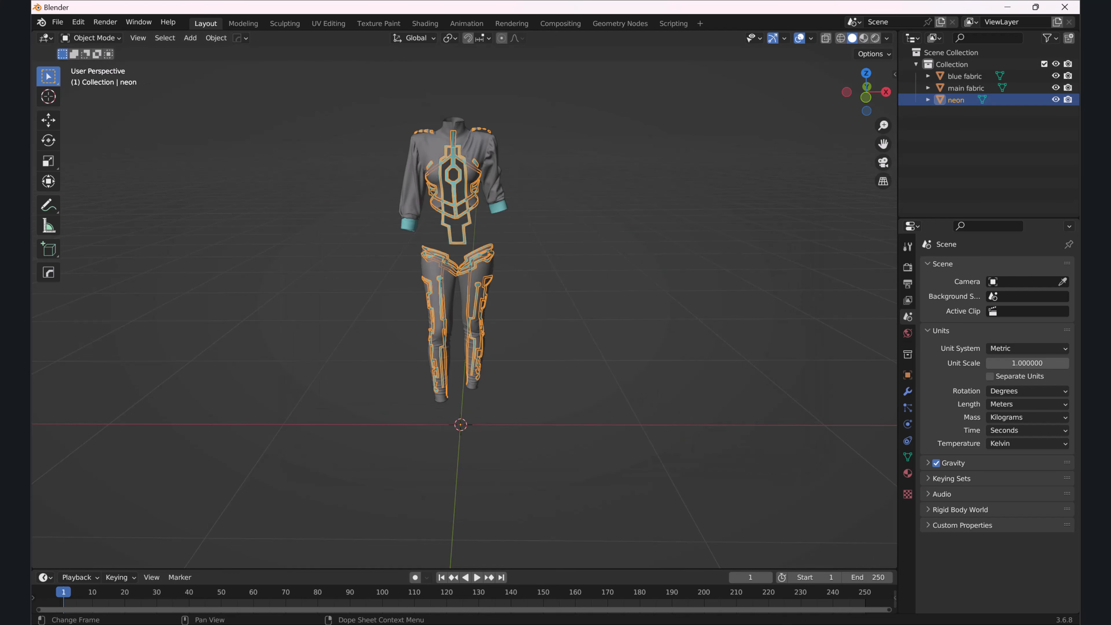
# Switch to Marvelous Designer and highlight the GRAY fabric to locate the patterns that use it.
pyautogui.click(720, 624)
pyautogui.scroll(-2, 885, 213)
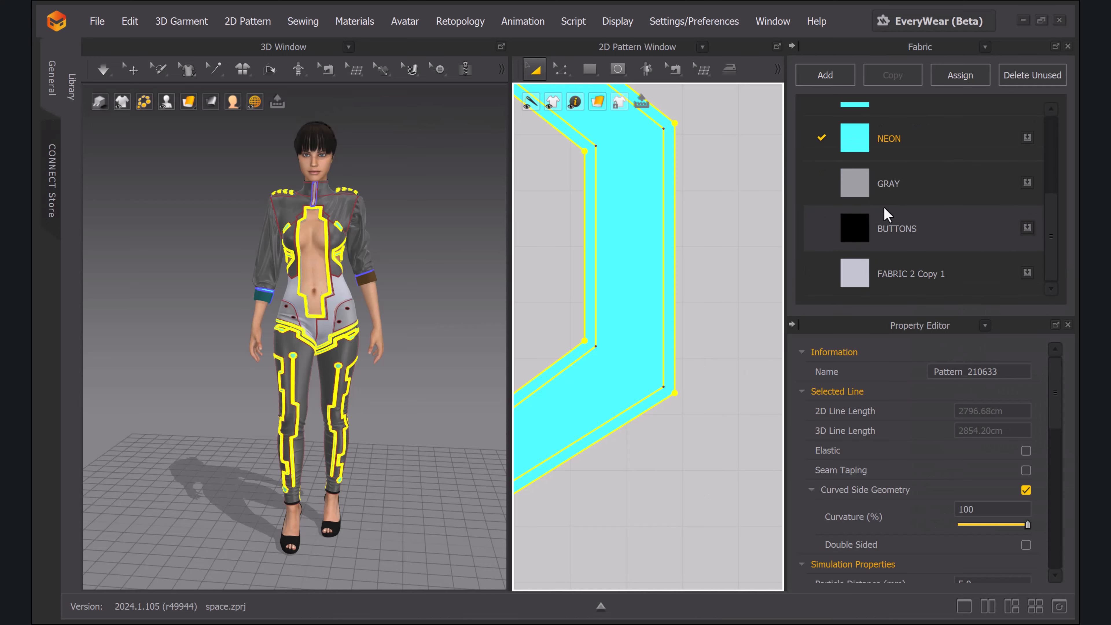
pyautogui.click(872, 185)
pyautogui.scroll(-6, 634, 280)
pyautogui.moveTo(634, 280); pyautogui.dragTo(712, 288, button='middle')
pyautogui.scroll(3, 587, 319)
pyautogui.moveTo(587, 320); pyautogui.dragTo(683, 264, button='middle')
pyautogui.scroll(5, 683, 265)
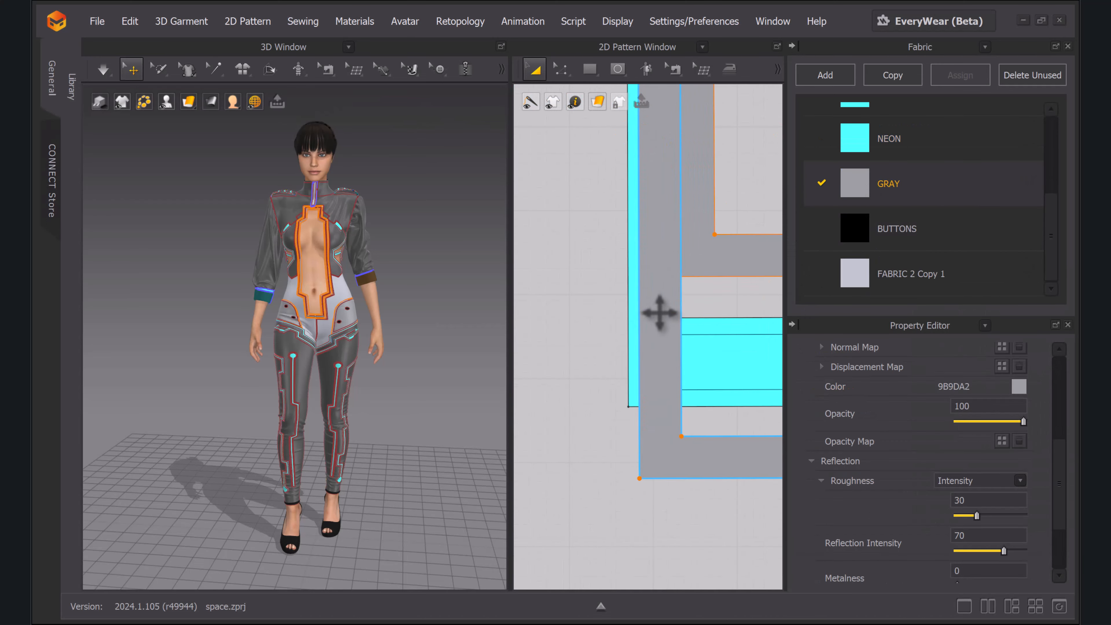
# Select all patterns that share the GRAY fabric, starting from the long gray frame strip beside the narrow cyan one.
pyautogui.click(658, 310)
pyautogui.rightClick(651, 273)
pyautogui.moveTo(893, 32)
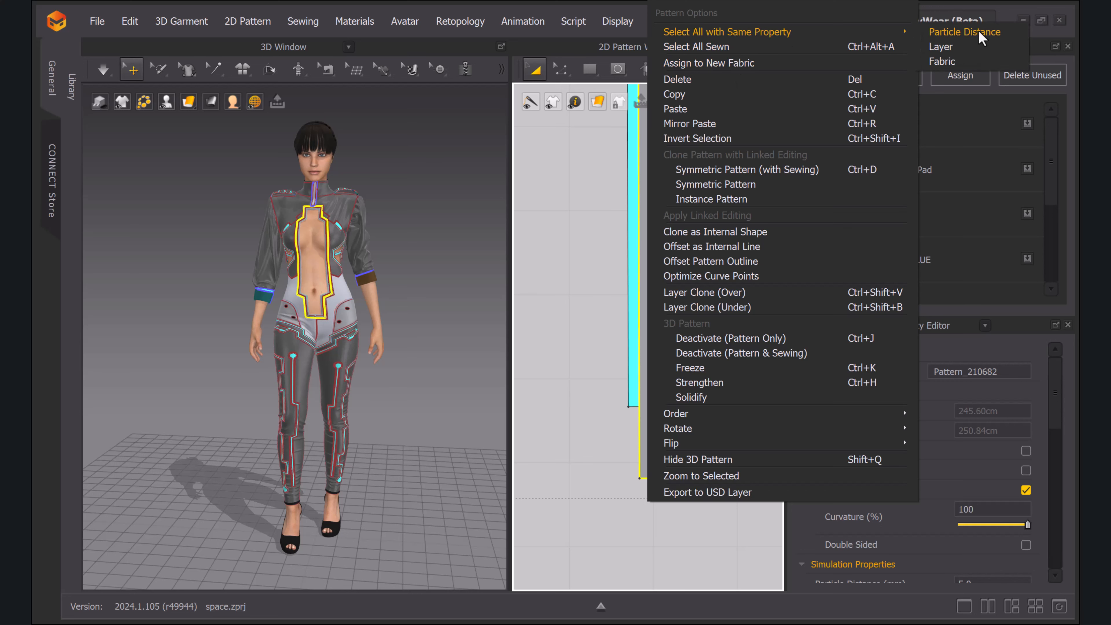
pyautogui.click(941, 64)
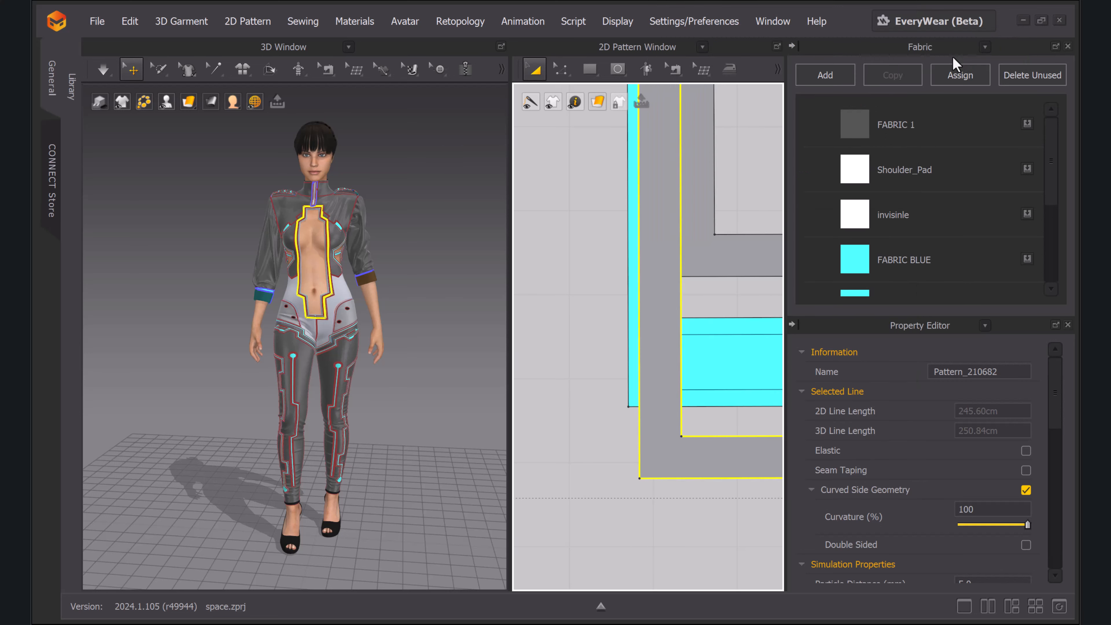
# Export the selected patterns as an OBJ named gray in the BLENDER folder, as a single welded, thin object.
pyautogui.click(93, 22)
pyautogui.moveTo(130, 193)
pyautogui.click(307, 214)
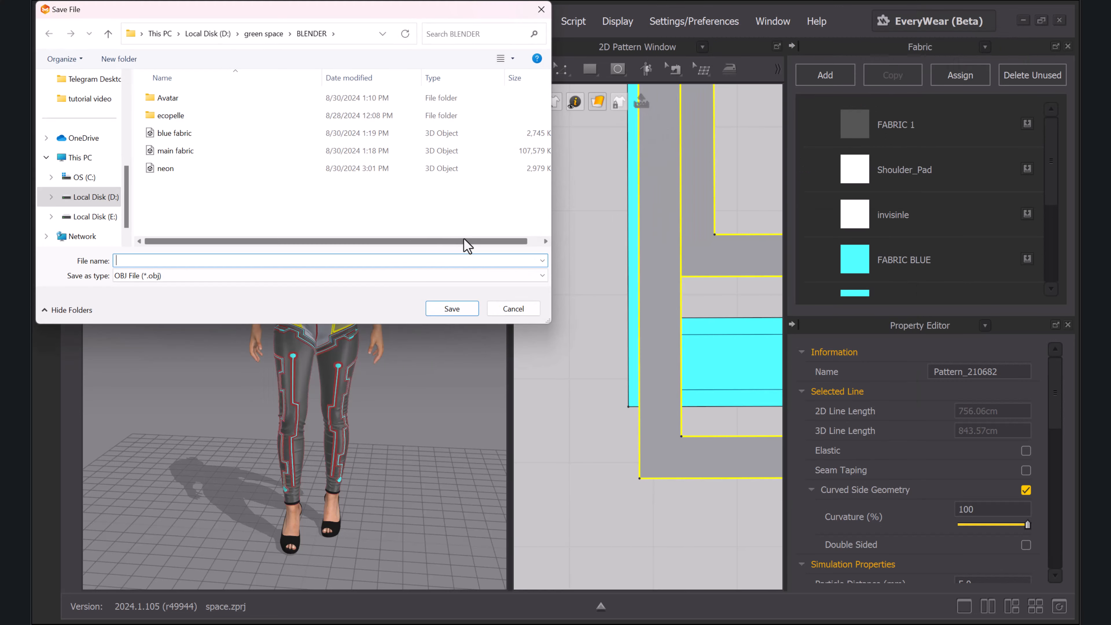
pyautogui.click(218, 259)
pyautogui.write('gray')
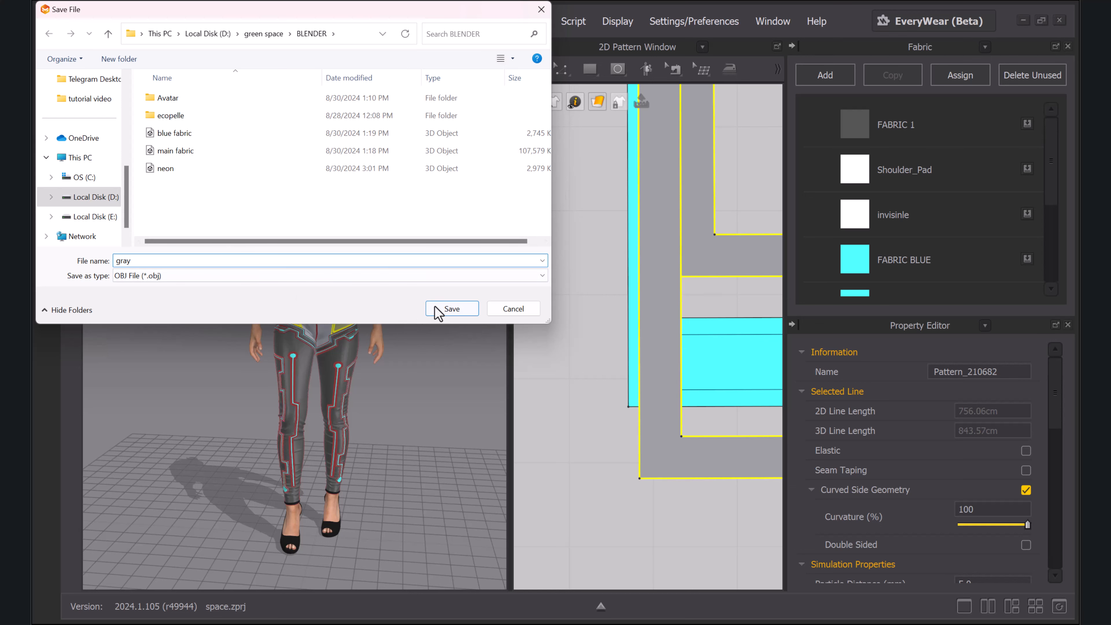
pyautogui.click(438, 310)
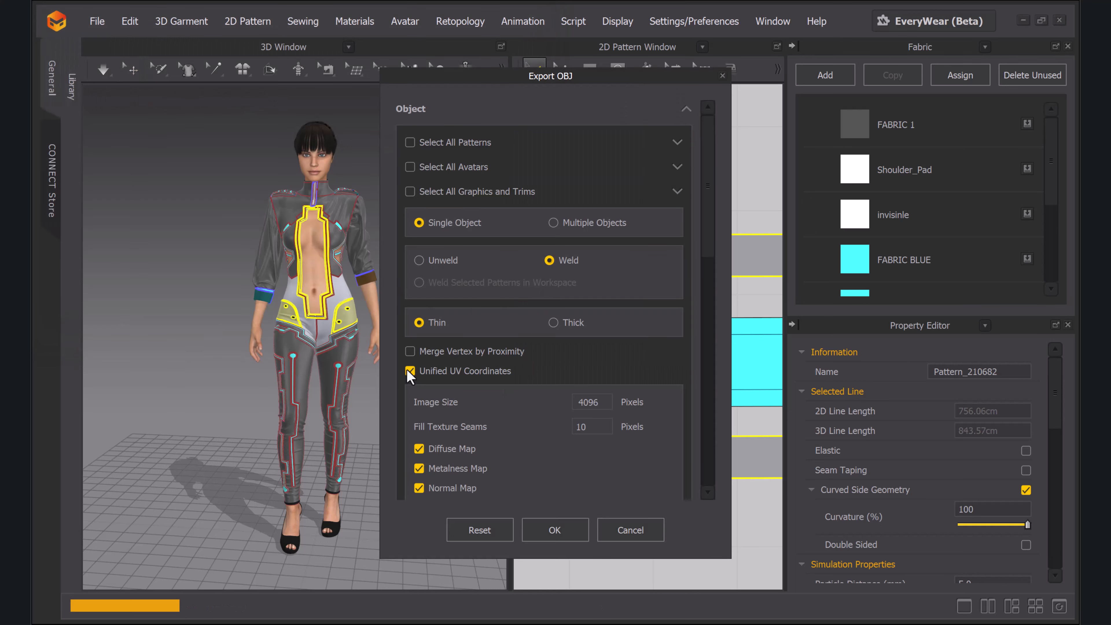
pyautogui.scroll(-5, 410, 376)
pyautogui.click(574, 530)
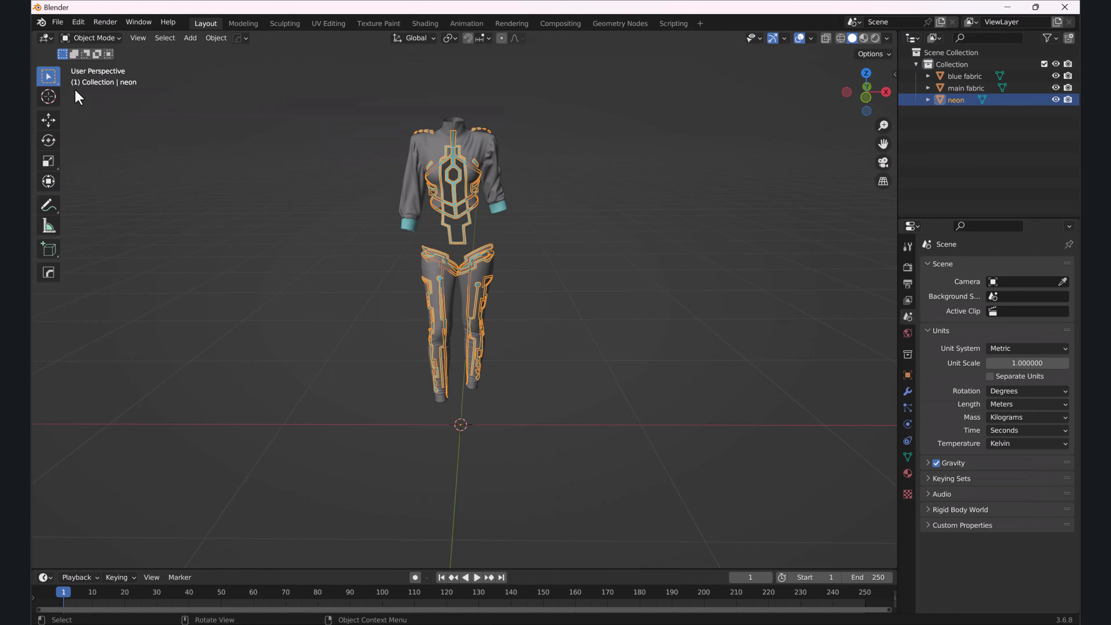
# Switch to Blender, import gray.obj from the BLENDER folder as a Wavefront OBJ and clear the selection.
pyautogui.click(57, 22)
pyautogui.moveTo(122, 182)
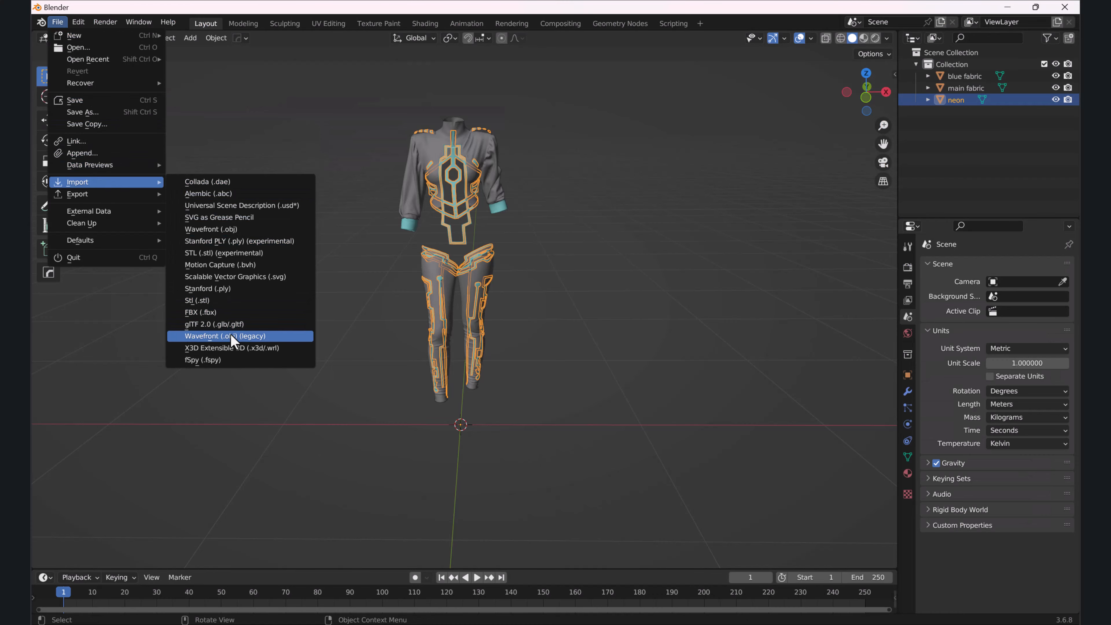
pyautogui.click(218, 229)
pyautogui.scroll(-2, 572, 341)
pyautogui.scroll(-4, 547, 333)
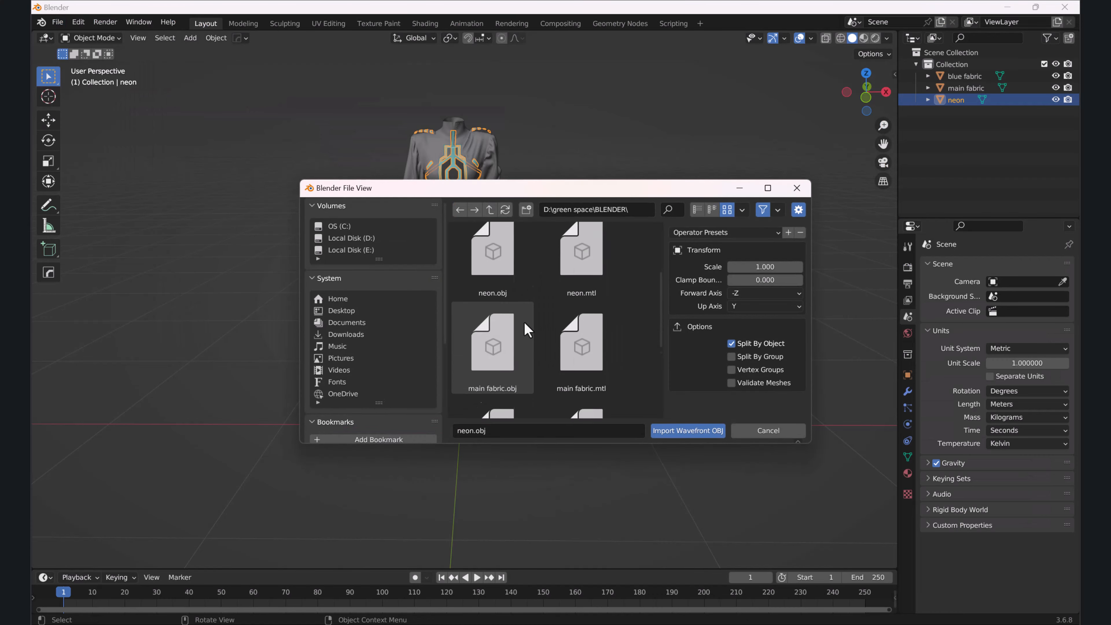
pyautogui.click(515, 350)
pyautogui.click(691, 431)
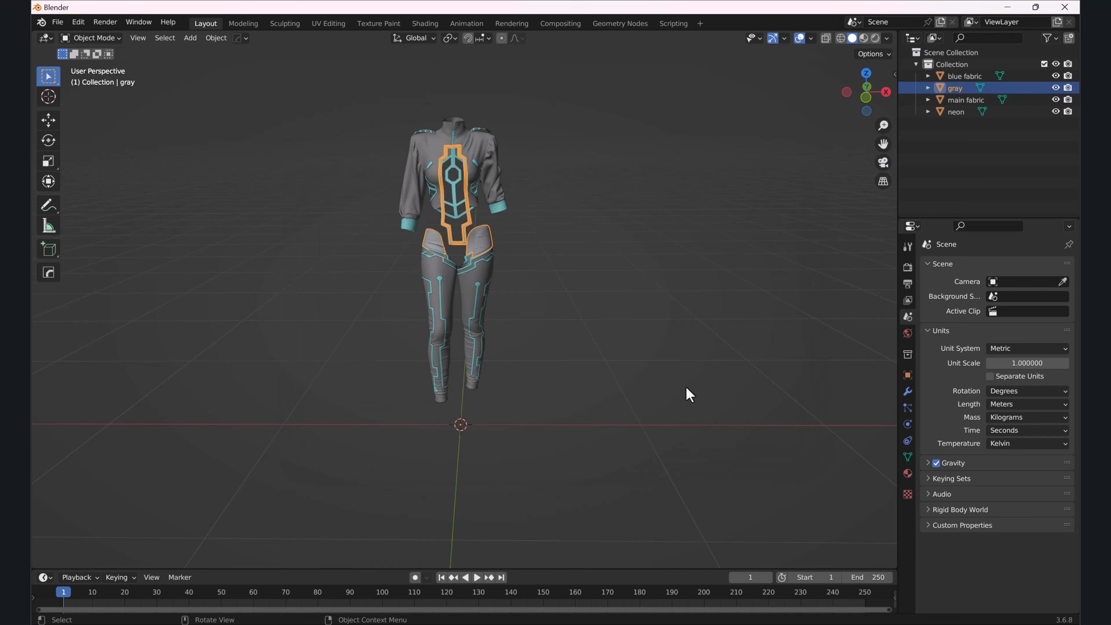
pyautogui.click(724, 398)
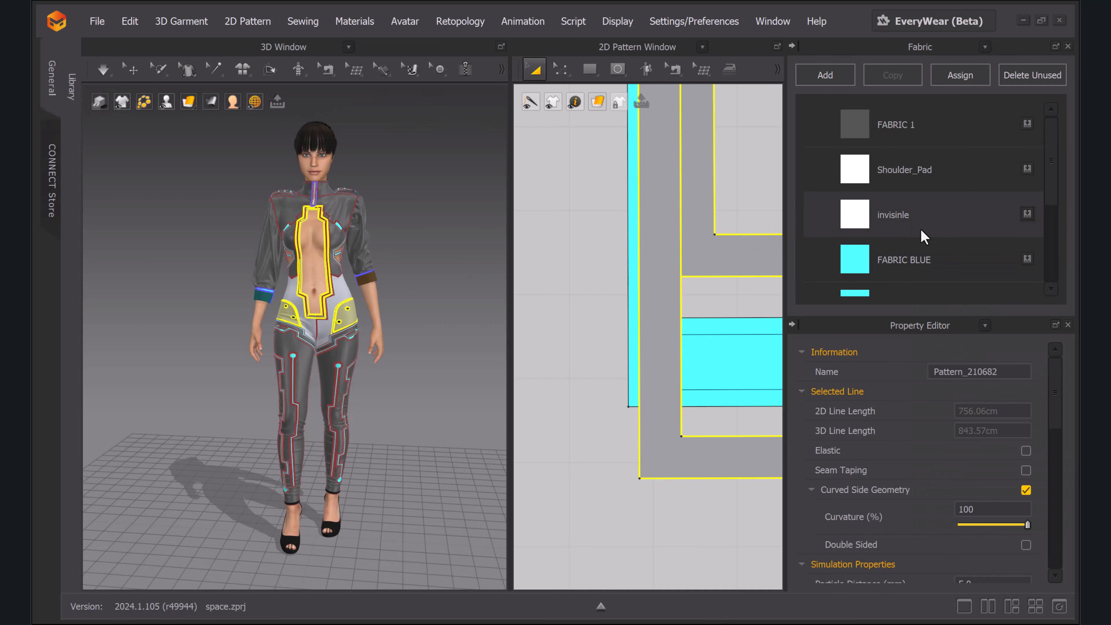
# Switch to Marvelous Designer and highlight the BUTTONS fabric to locate its small black circular patterns.
pyautogui.scroll(-4, 921, 230)
pyautogui.click(897, 228)
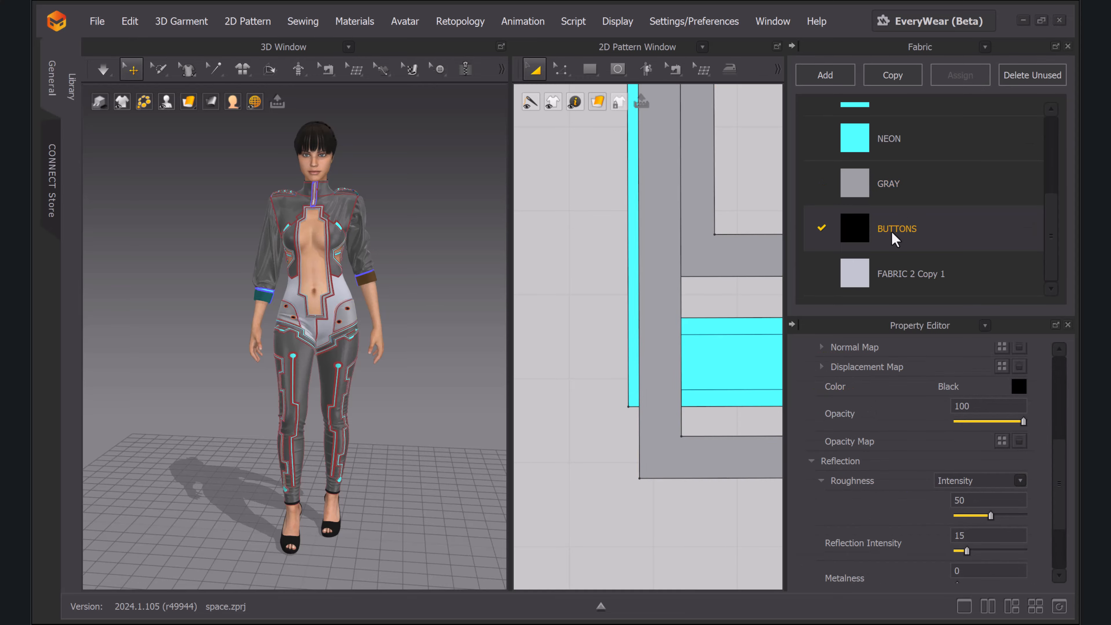
pyautogui.click(97, 22)
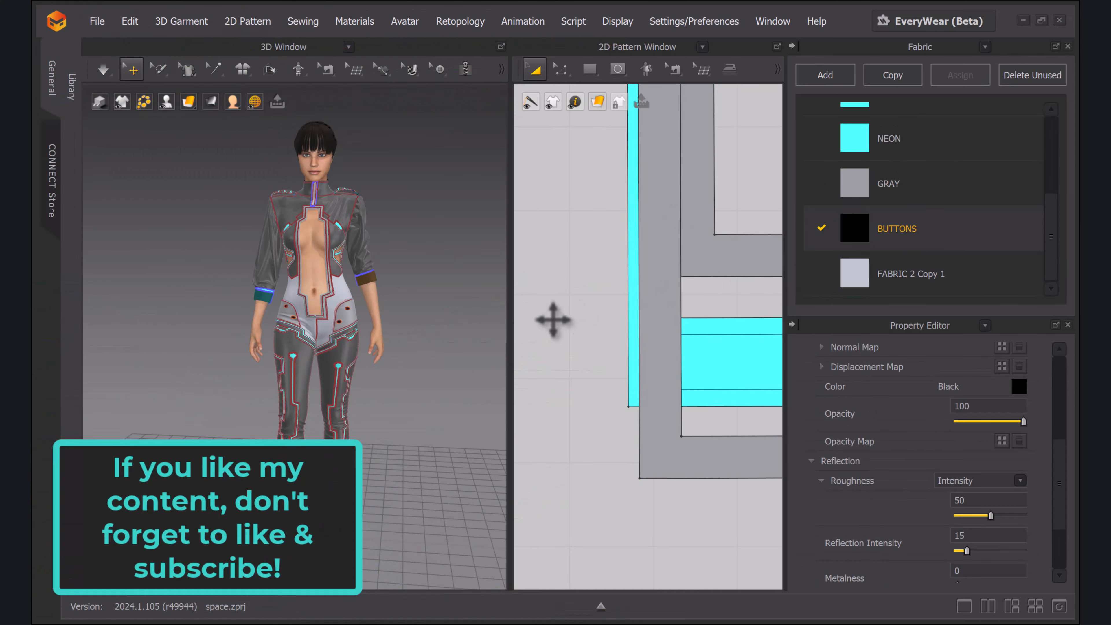
pyautogui.scroll(-3, 323, 363)
pyautogui.scroll(-10, 719, 348)
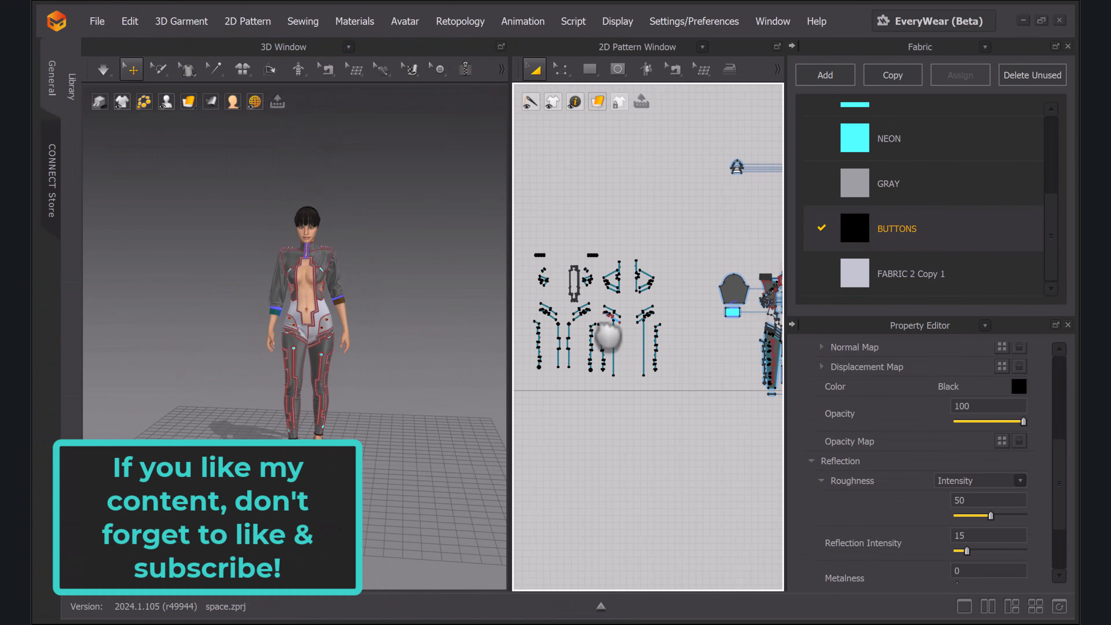
pyautogui.scroll(6, 623, 301)
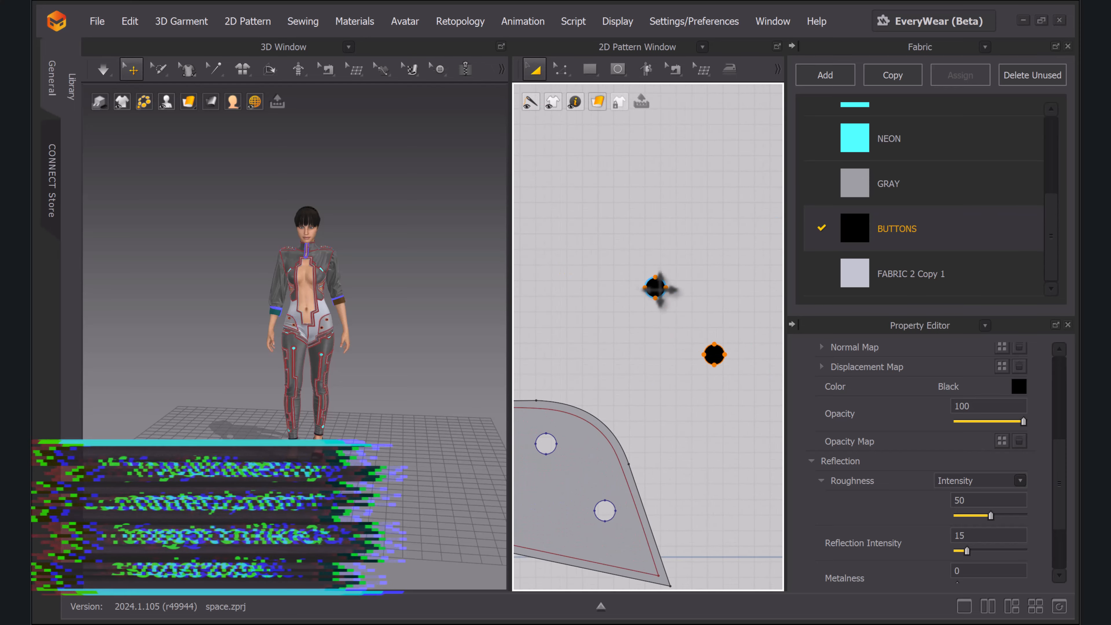
# Select all patterns that share the BUTTONS fabric, starting from one of the black circles.
pyautogui.click(654, 287)
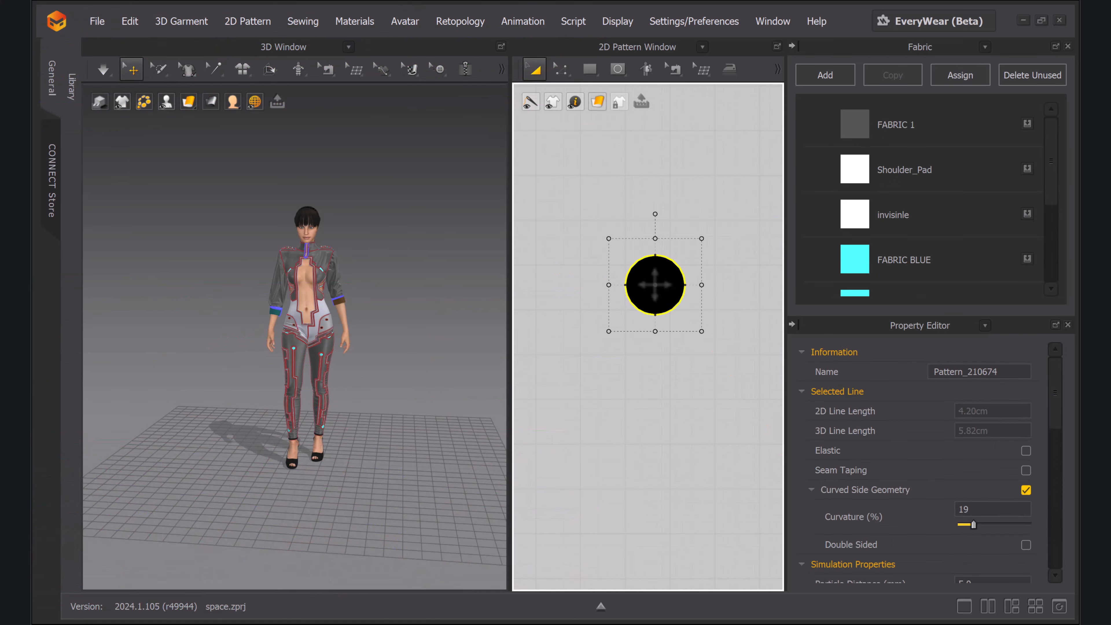
pyautogui.rightClick(654, 287)
pyautogui.moveTo(743, 32)
pyautogui.click(961, 65)
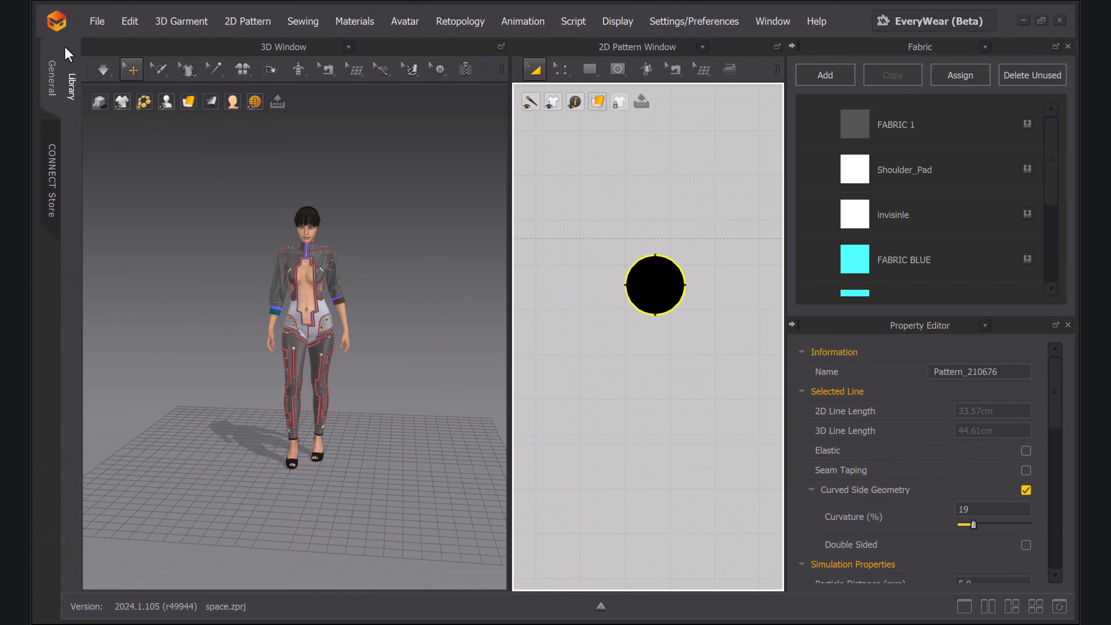
pyautogui.click(98, 21)
pyautogui.moveTo(121, 185)
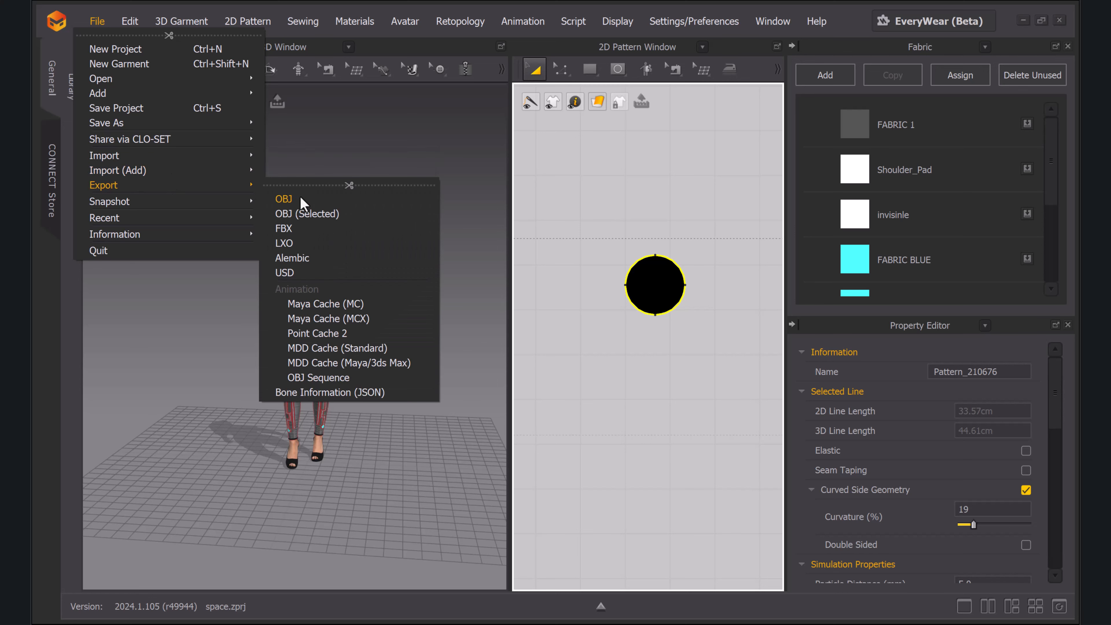
pyautogui.click(300, 229)
pyautogui.press('Escape')
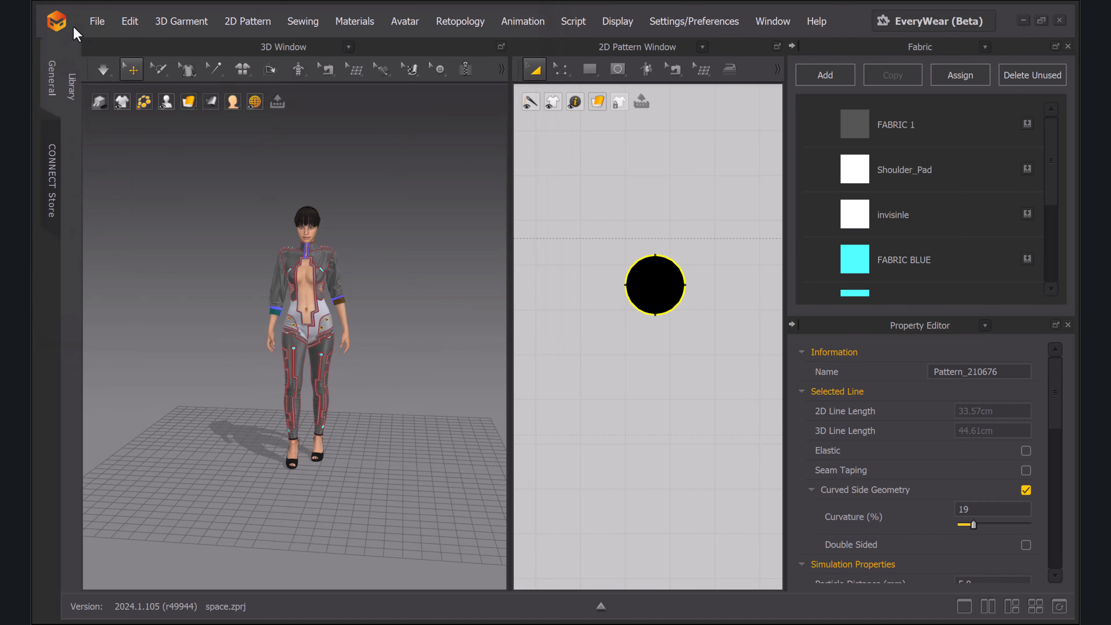
# Export the selected patterns as an OBJ named buttons in the BLENDER folder, single, welded and thin, with Unified UV Coordinates turned off.
pyautogui.click(97, 21)
pyautogui.click(298, 199)
pyautogui.write('buttons')
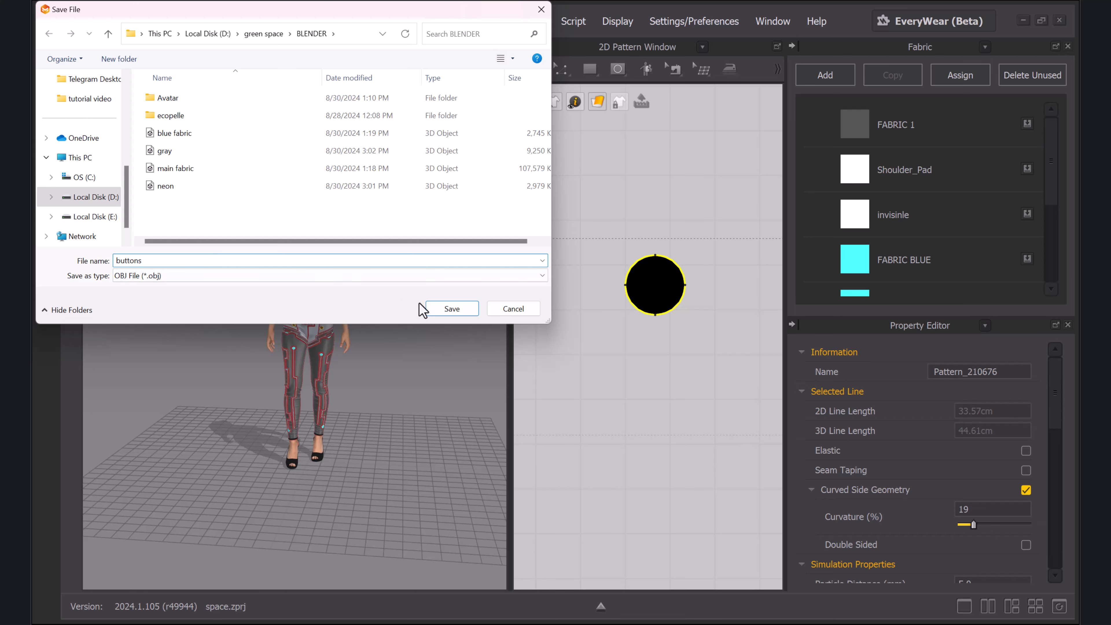
pyautogui.click(428, 308)
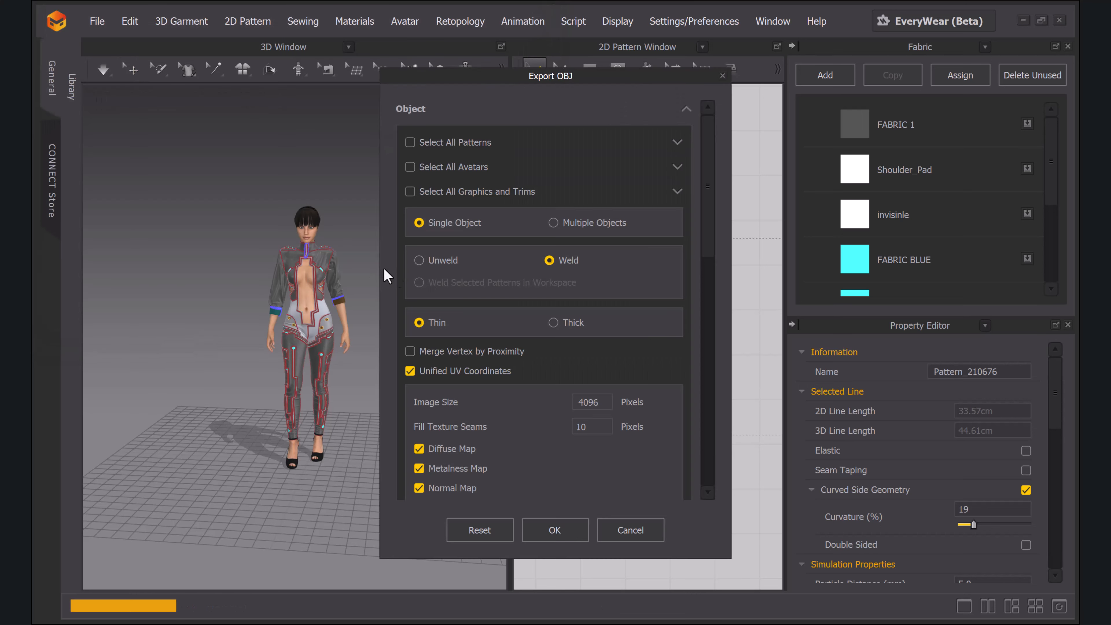
pyautogui.click(455, 371)
pyautogui.scroll(-5, 447, 402)
pyautogui.click(565, 529)
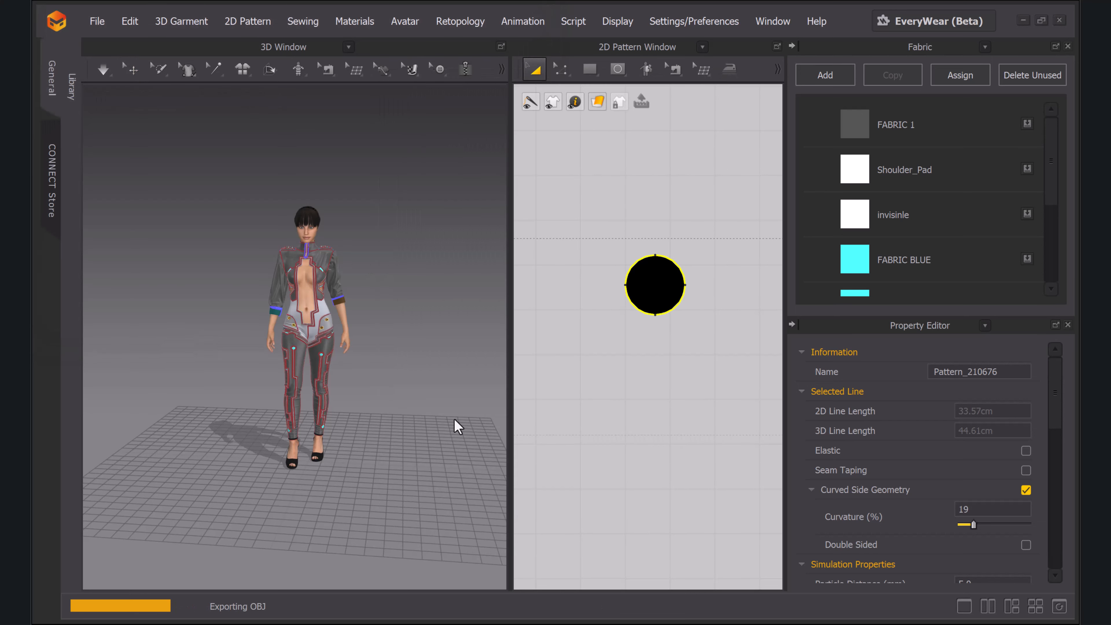
# Highlight the FABRIC 2 Copy 1 fabric to locate the light gray patterns that use it.
pyautogui.scroll(-10, 621, 375)
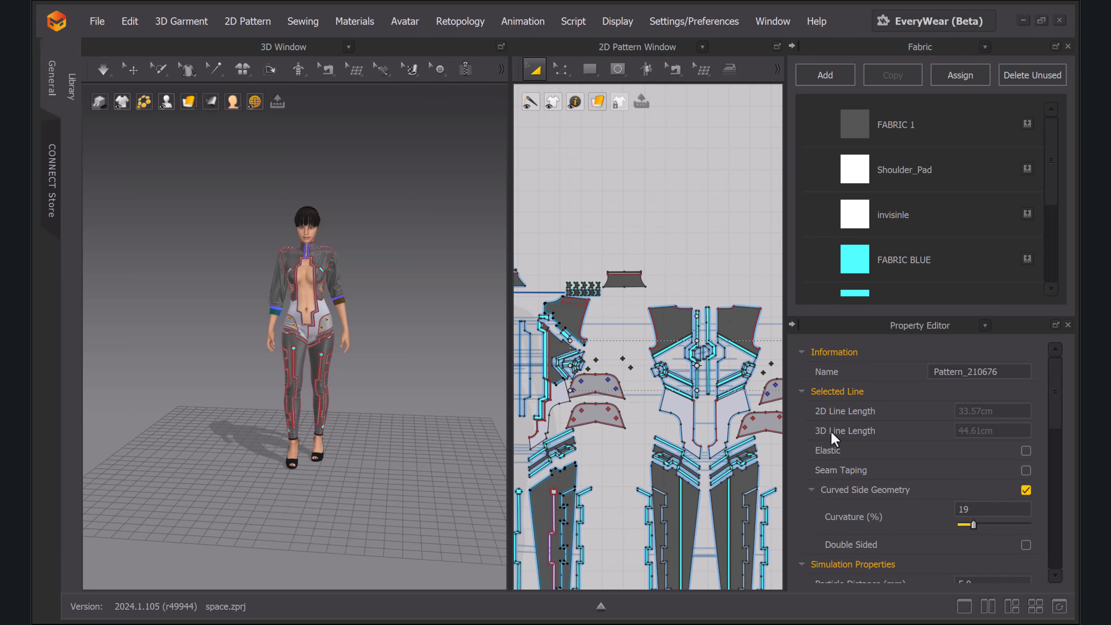
pyautogui.scroll(-5, 893, 263)
pyautogui.click(893, 280)
pyautogui.scroll(8, 598, 372)
# Select all patterns that share the FABRIC 2 Copy 1 fabric, starting from the light gray hip panel.
pyautogui.click(638, 355)
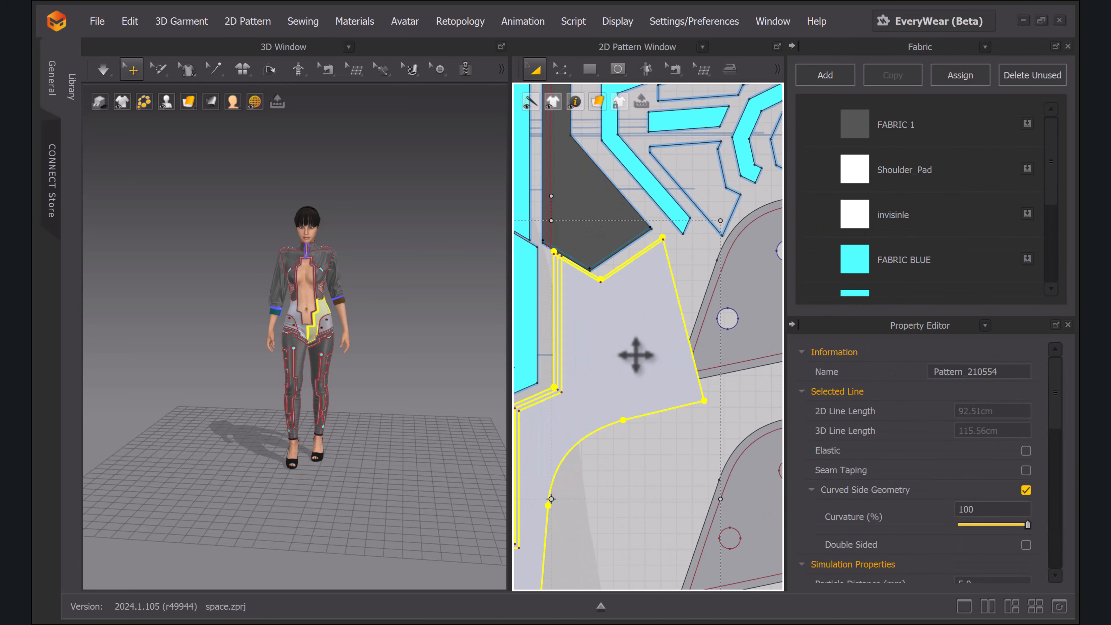
pyautogui.rightClick(647, 361)
pyautogui.moveTo(744, 33)
pyautogui.click(941, 35)
# Export the selected patterns as an OBJ named light gray in the BLENDER folder, single, welded and thin, with Unified UV Coordinates turned off.
pyautogui.click(90, 22)
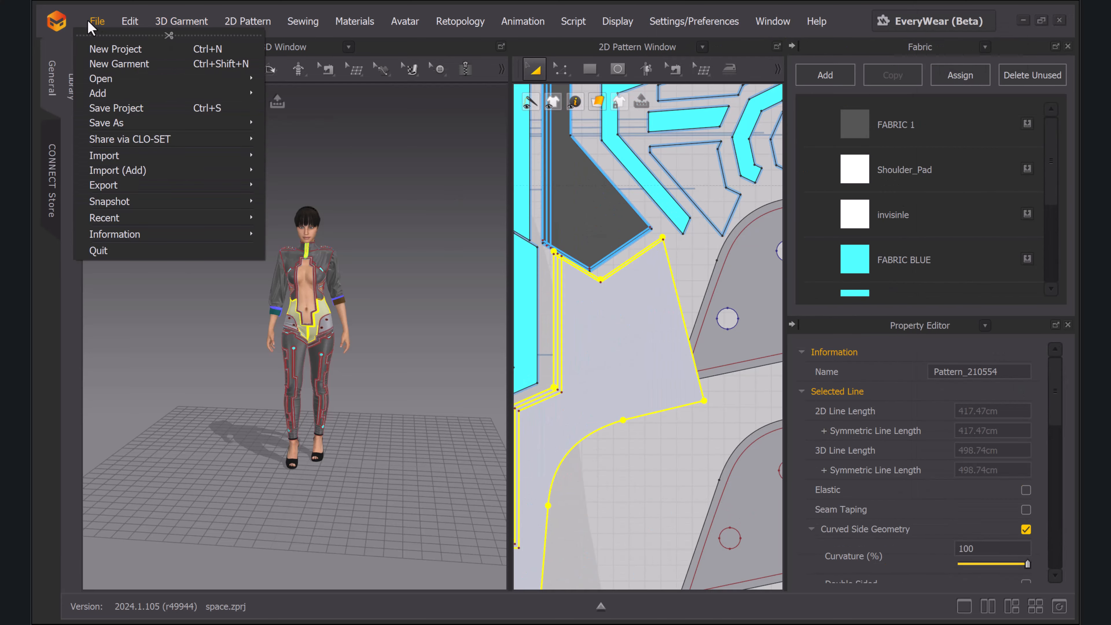
pyautogui.moveTo(109, 185)
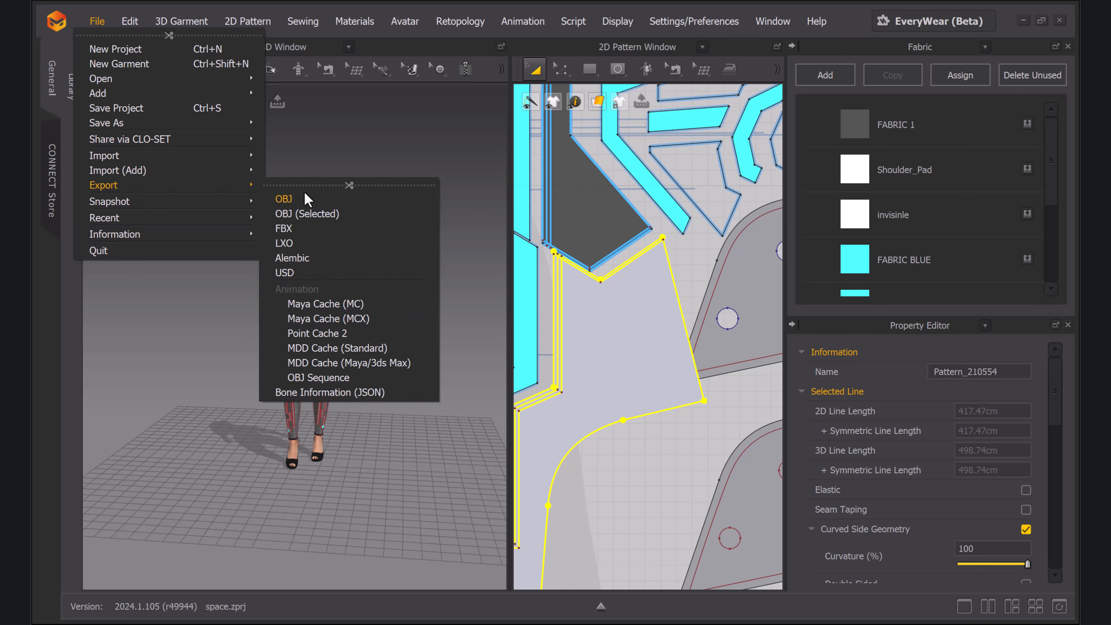
pyautogui.click(306, 217)
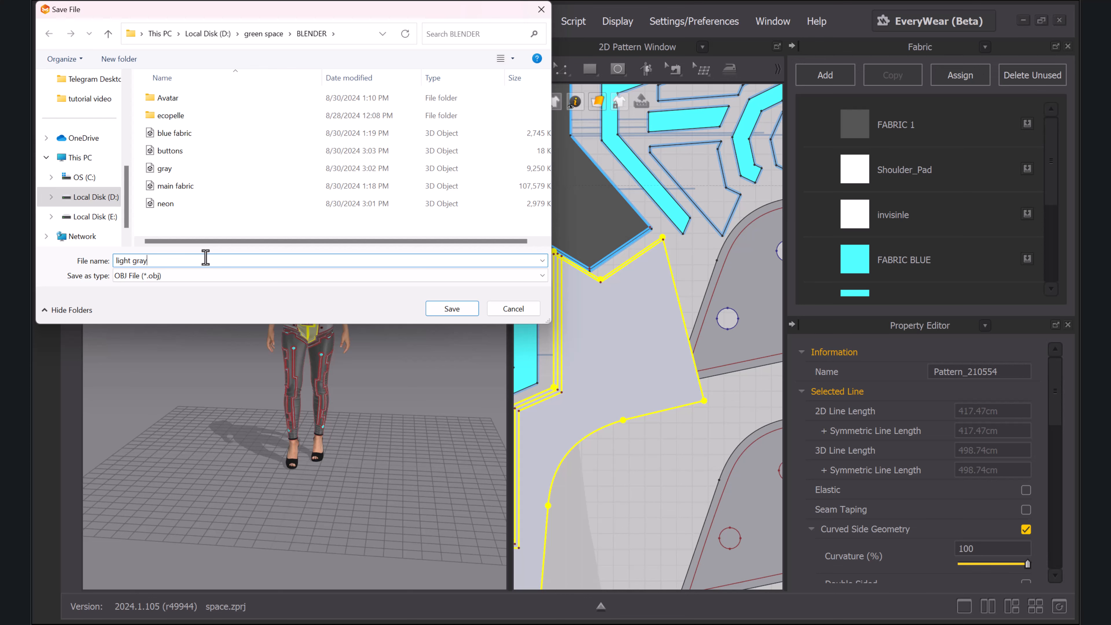
pyautogui.click(451, 309)
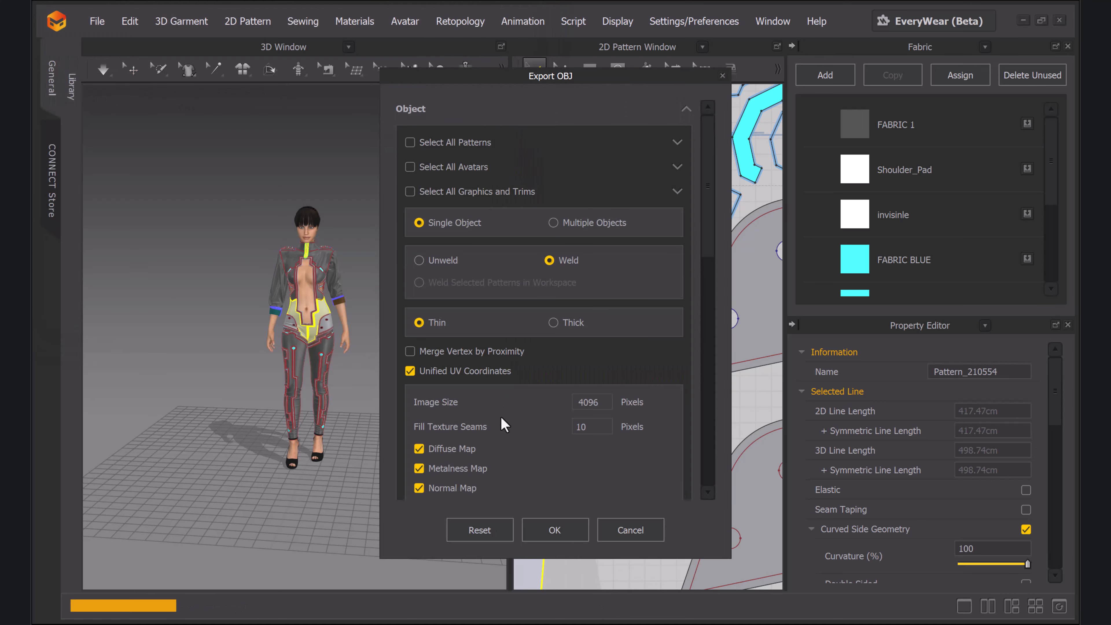
pyautogui.scroll(-7, 502, 362)
pyautogui.scroll(4, 525, 397)
pyautogui.click(414, 224)
pyautogui.scroll(-2, 503, 333)
pyautogui.click(561, 528)
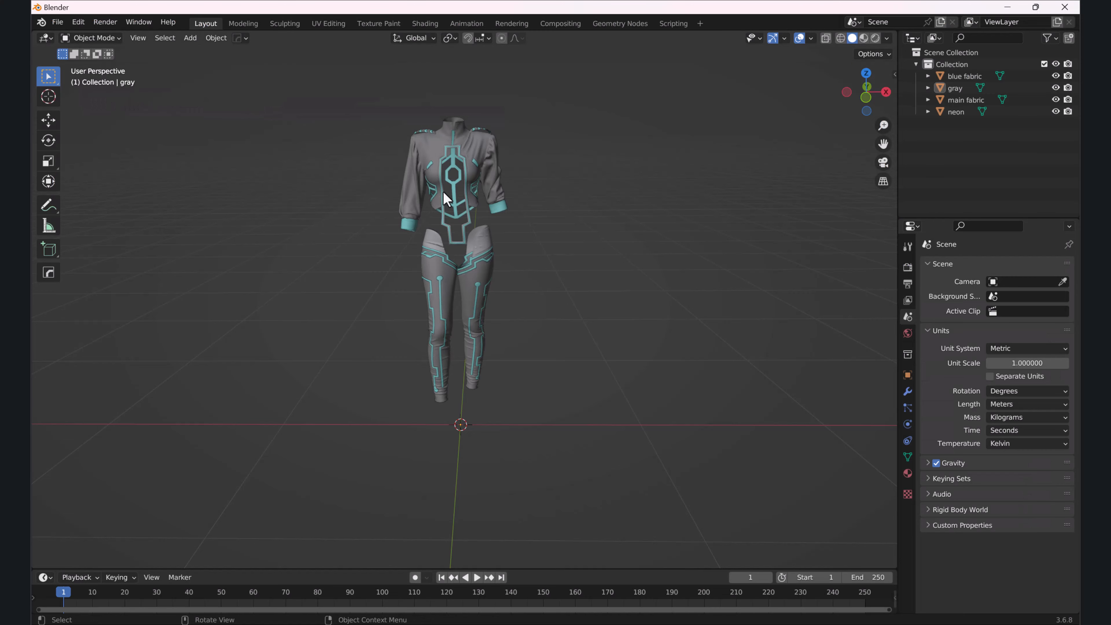
# Switch to Blender and import the gray OBJ from the BLENDER folder as a Wavefront file.
pyautogui.click(57, 22)
pyautogui.moveTo(89, 197)
pyautogui.moveTo(145, 182)
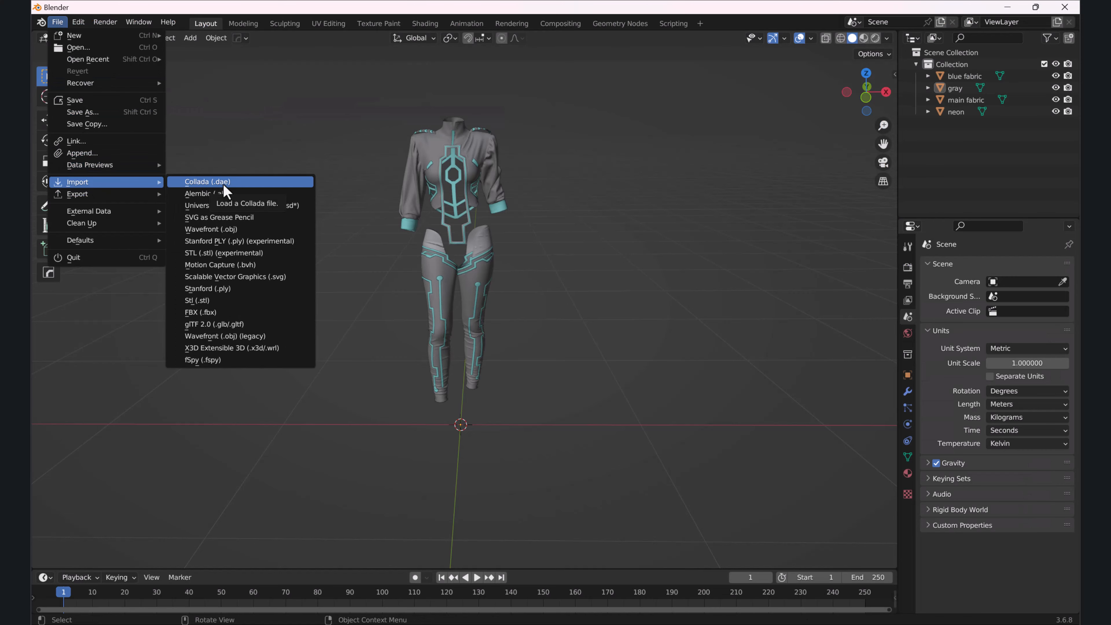
pyautogui.click(229, 233)
pyautogui.scroll(-3, 613, 324)
pyautogui.click(570, 372)
pyautogui.click(688, 434)
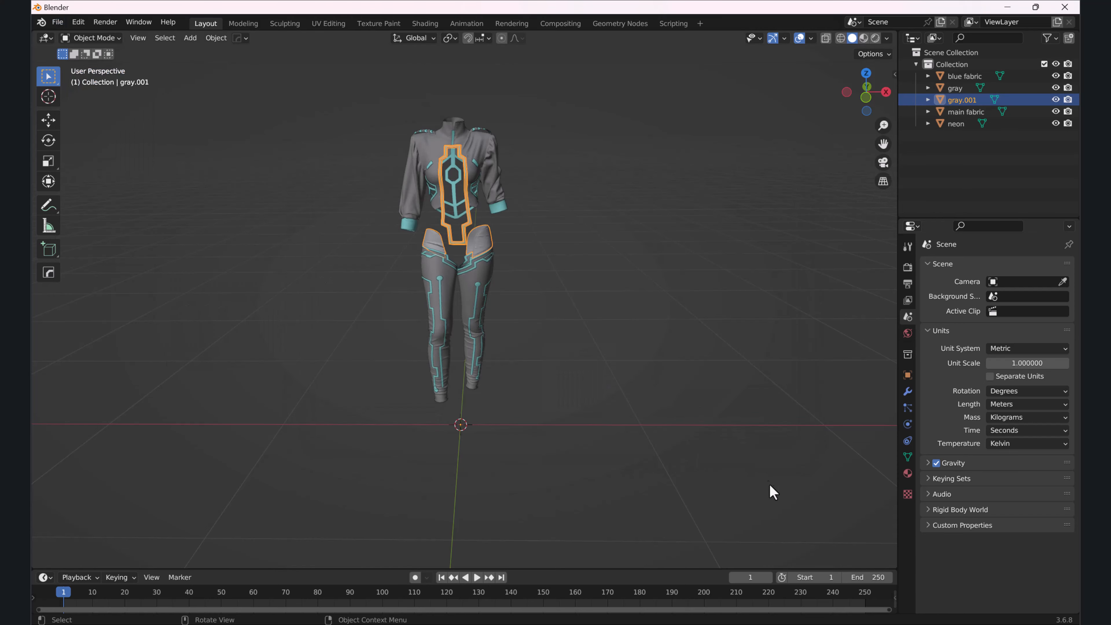
# Examine the jumpsuit's hip panels and front trim up close in Blender and compare them with the patterns in Marvelous Designer.
pyautogui.click(590, 384)
pyautogui.scroll(9, 486, 227)
pyautogui.scroll(-6, 491, 226)
pyautogui.moveTo(496, 221); pyautogui.dragTo(485, 333, button='middle')
pyautogui.moveTo(485, 333); pyautogui.dragTo(496, 306, button='middle')
pyautogui.scroll(-3, 485, 311)
pyautogui.scroll(6, 480, 301)
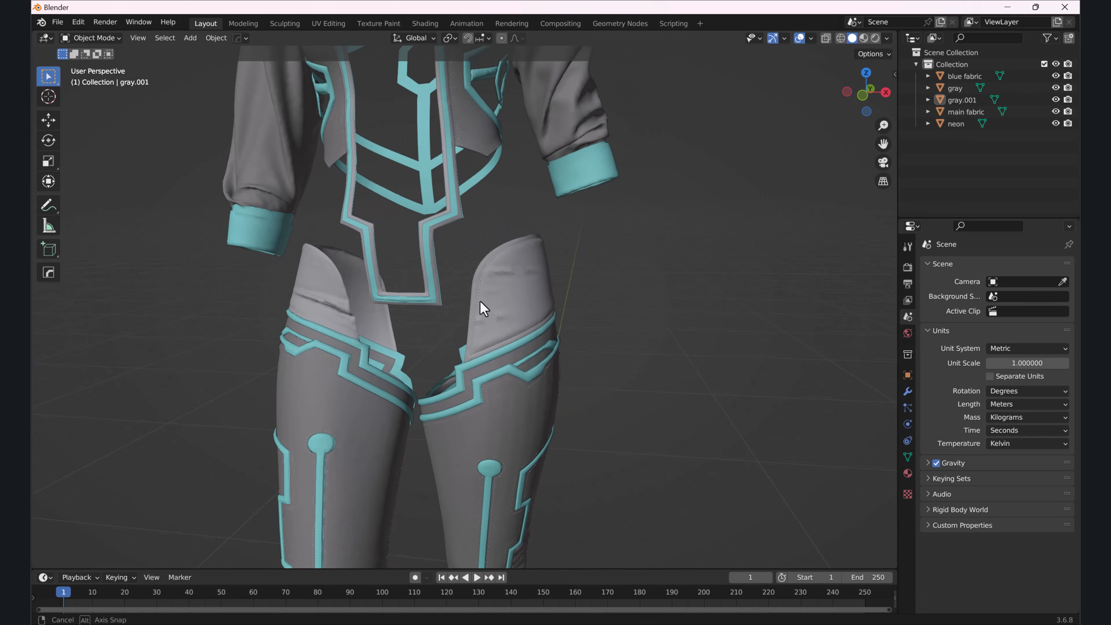
pyautogui.scroll(-5, 464, 336)
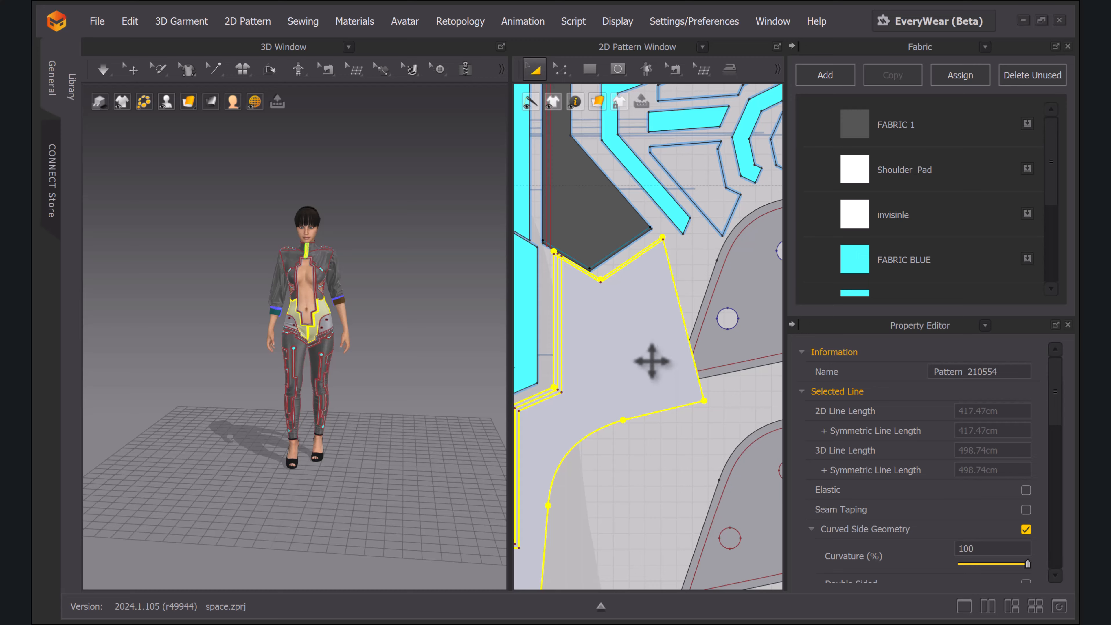
pyautogui.scroll(-5, 649, 362)
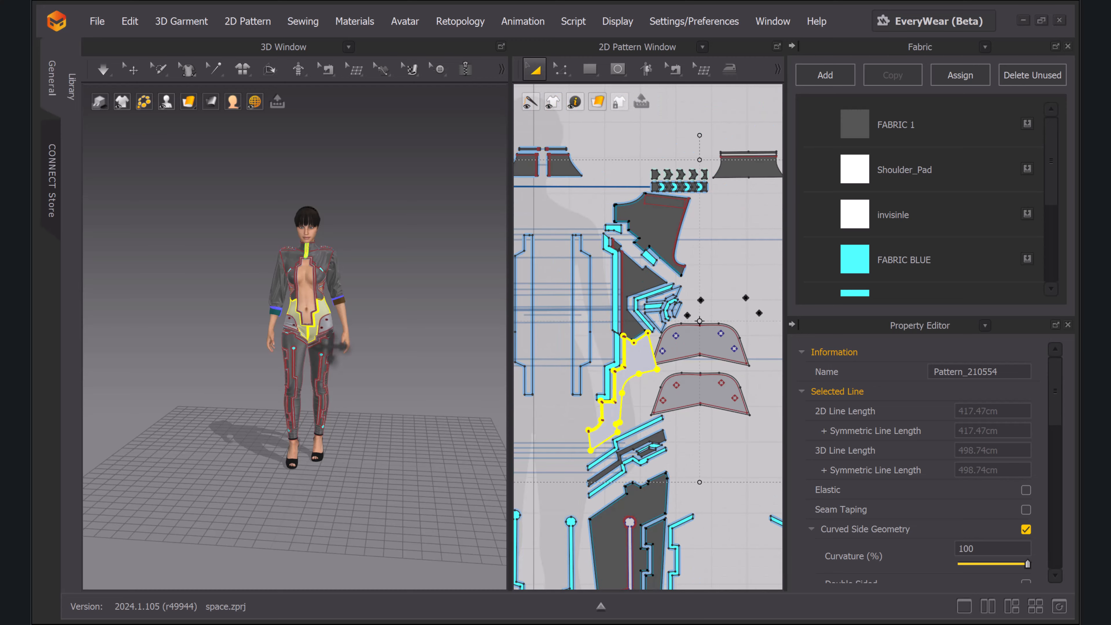
pyautogui.scroll(5, 455, 496)
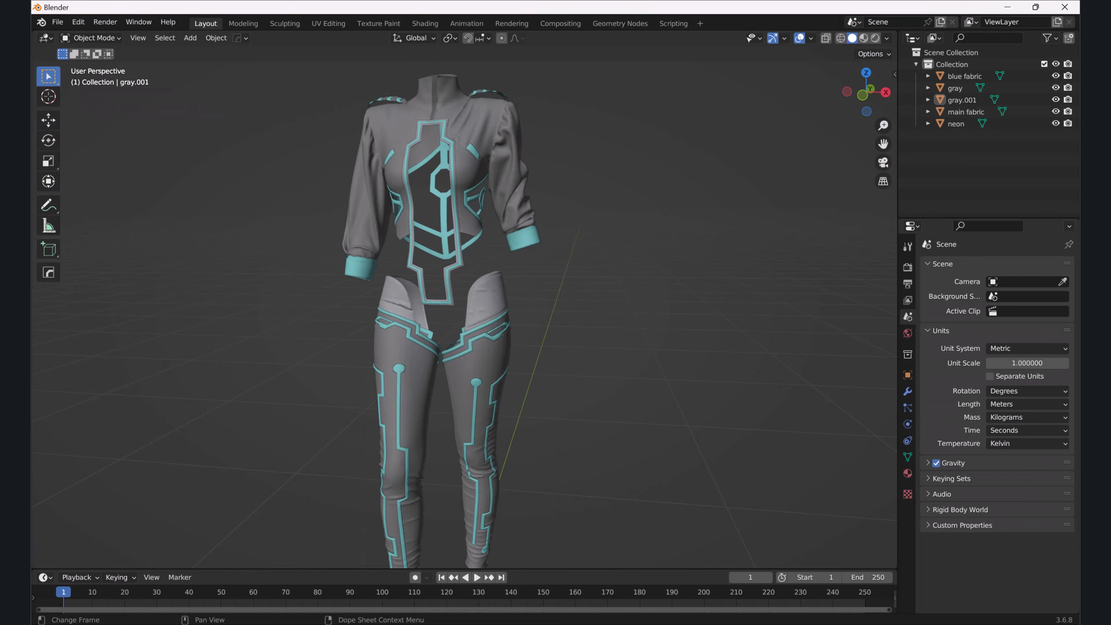
pyautogui.scroll(6, 684, 422)
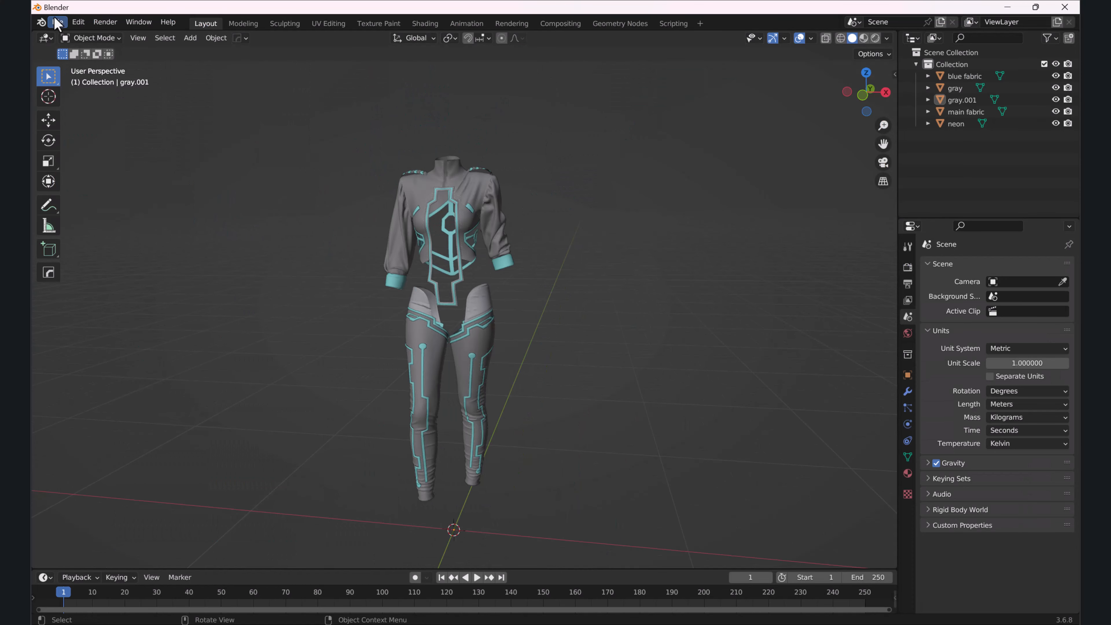
# Import light gray.obj from the BLENDER folder into the Blender scene as a Wavefront file.
pyautogui.click(58, 22)
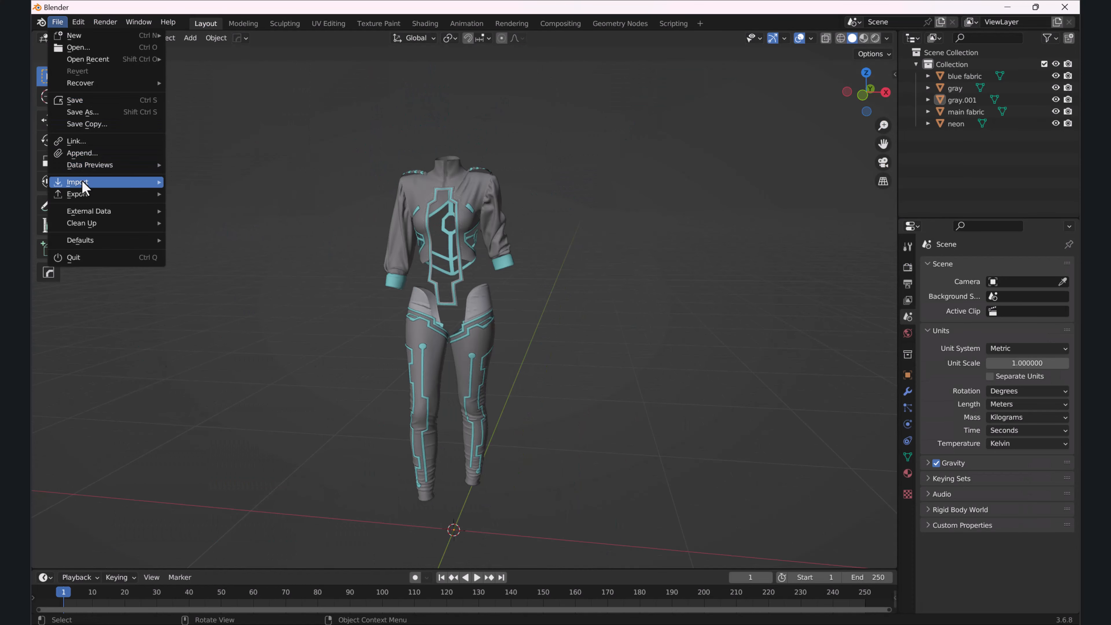
pyautogui.moveTo(106, 182)
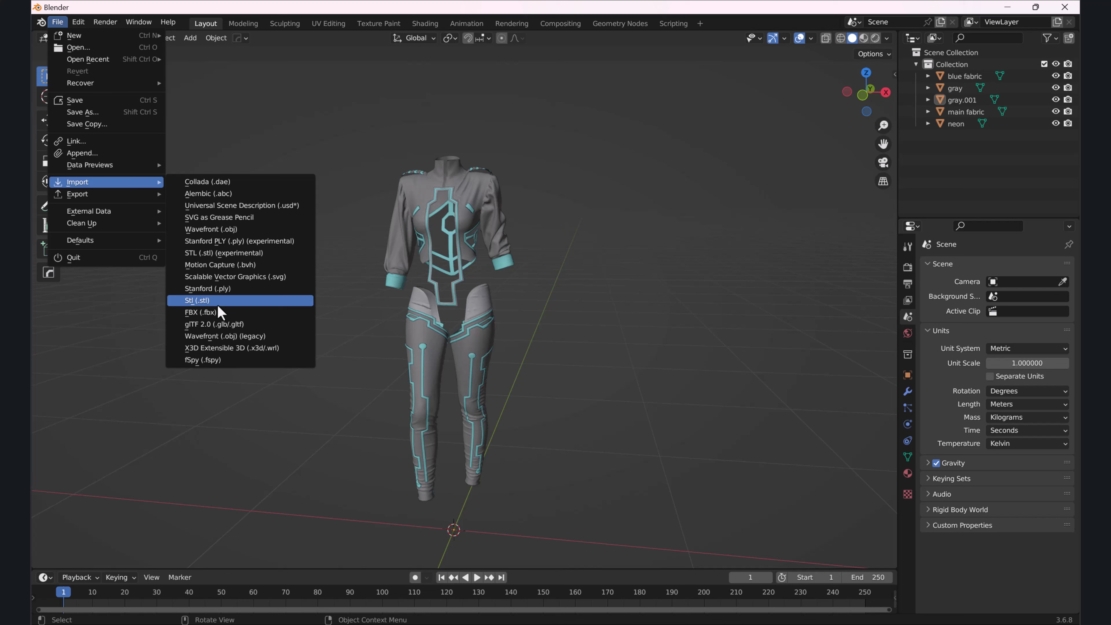
pyautogui.click(239, 229)
pyautogui.scroll(2, 574, 348)
pyautogui.click(493, 320)
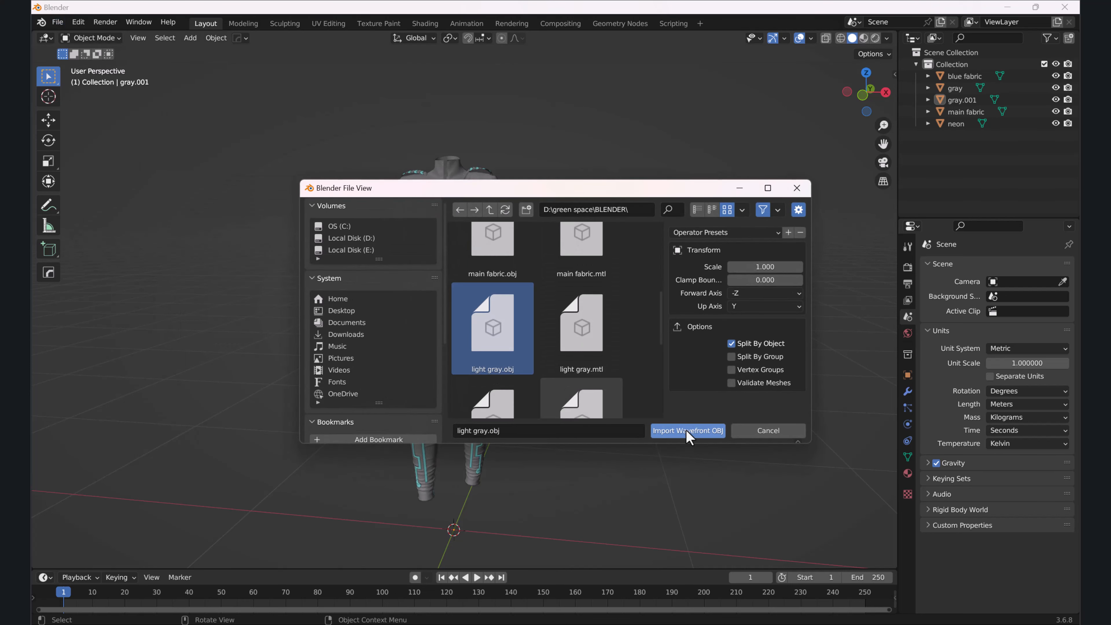
pyautogui.click(657, 431)
pyautogui.moveTo(534, 337); pyautogui.dragTo(554, 339, button='middle')
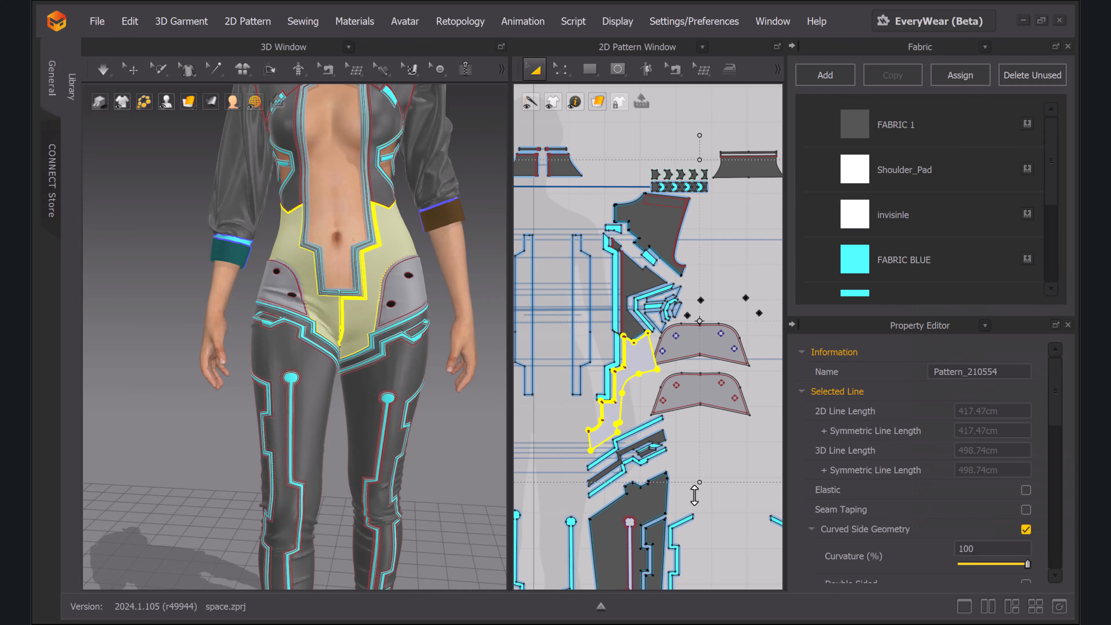
# Switch to Marvelous Designer and clear the pattern selection.
pyautogui.scroll(-4, 916, 258)
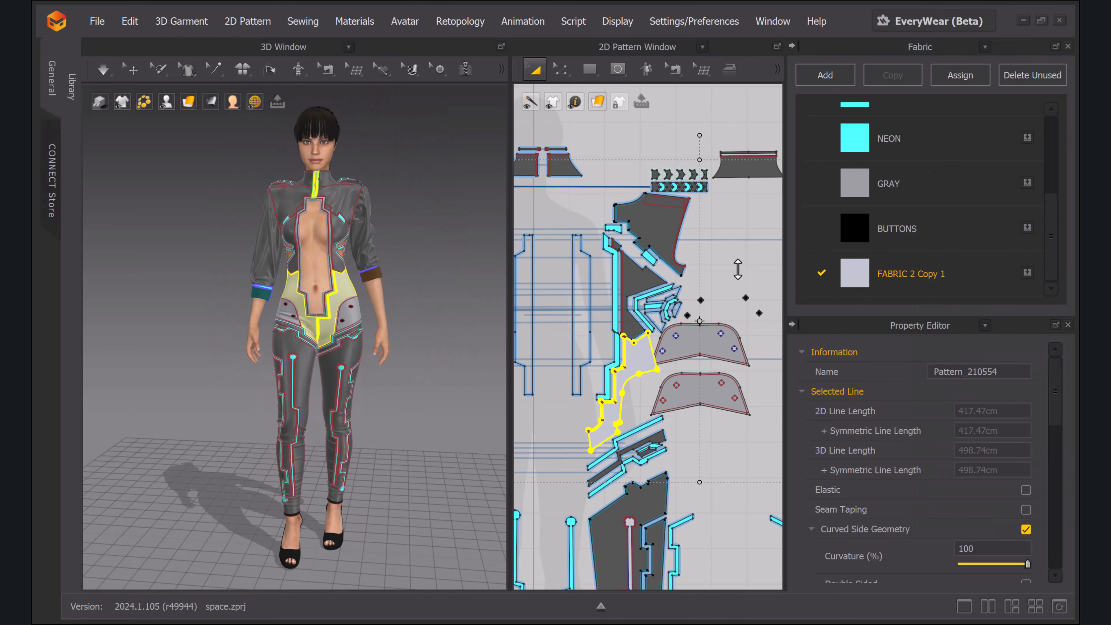
pyautogui.click(736, 239)
pyautogui.scroll(3, 399, 290)
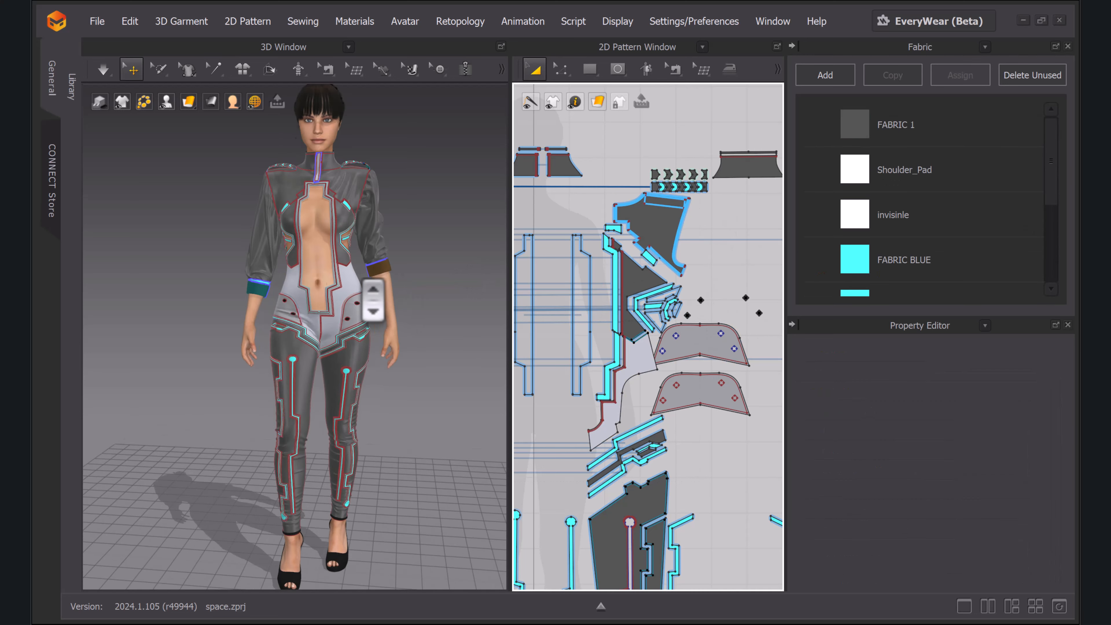
pyautogui.scroll(-4, 403, 311)
pyautogui.scroll(-4, 639, 263)
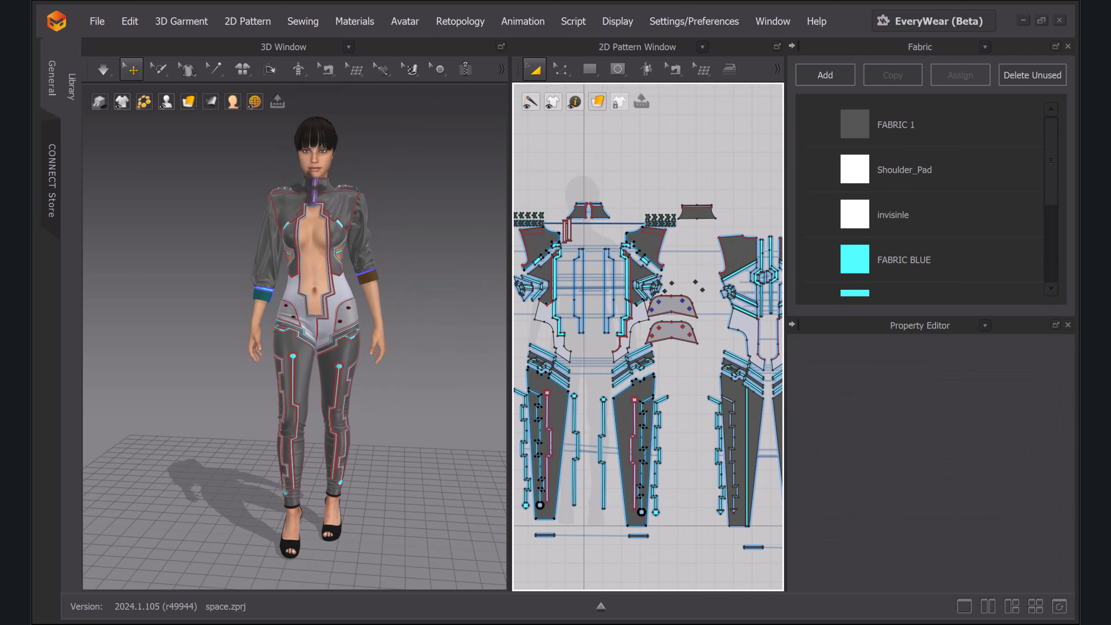
# Start a full OBJ export with the file name Avatar, saved in the Avatar folder inside BLENDER.
pyautogui.click(97, 21)
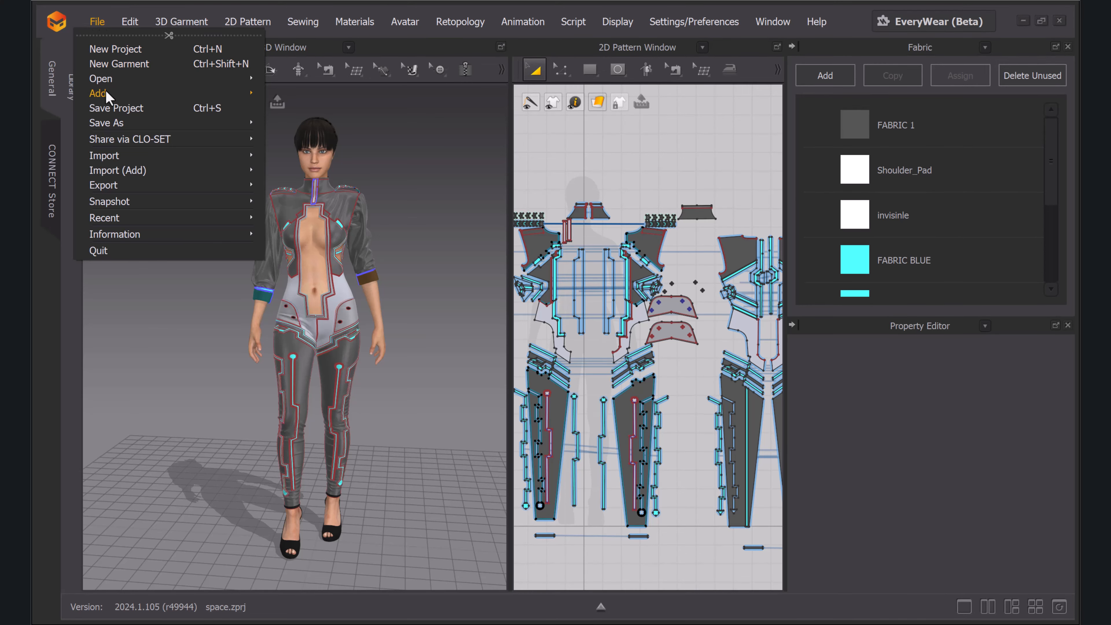
pyautogui.moveTo(115, 183)
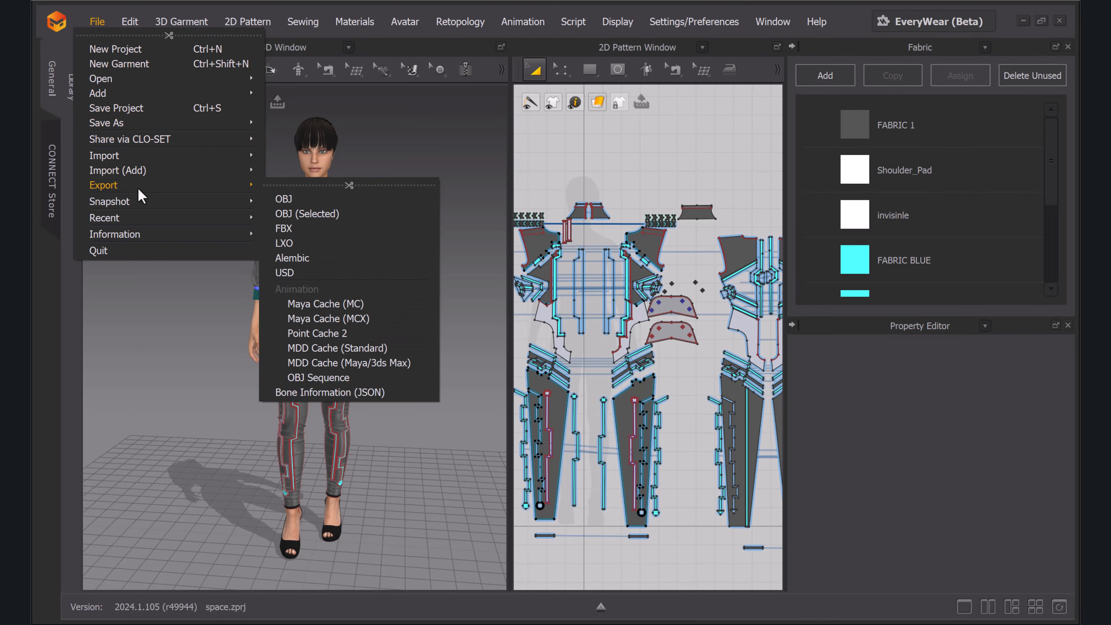
pyautogui.click(305, 199)
pyautogui.write('ava')
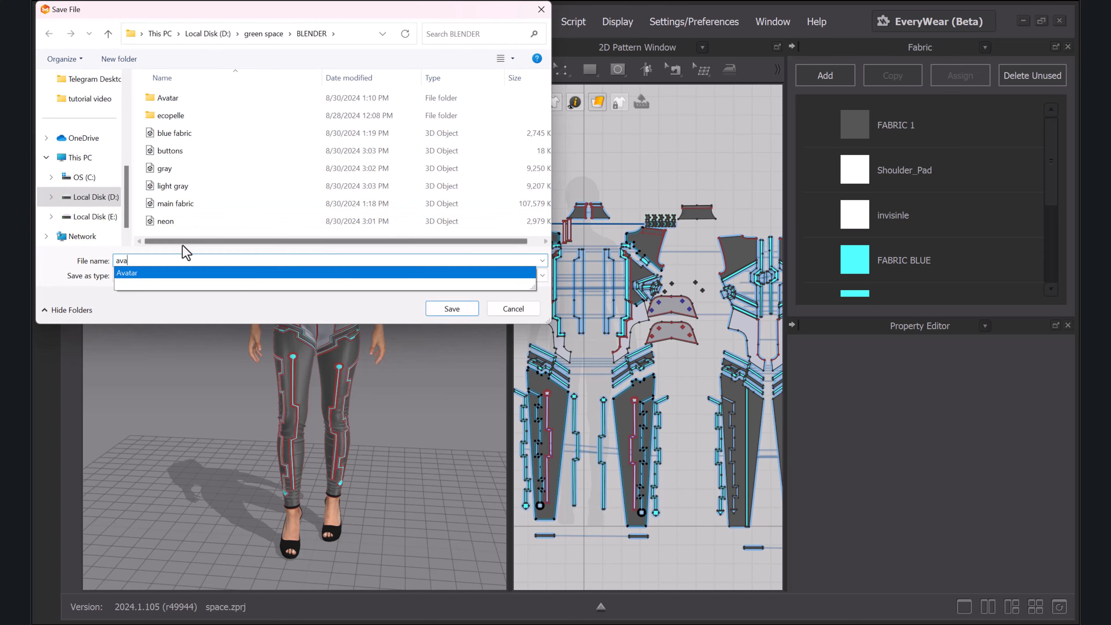
pyautogui.click(171, 274)
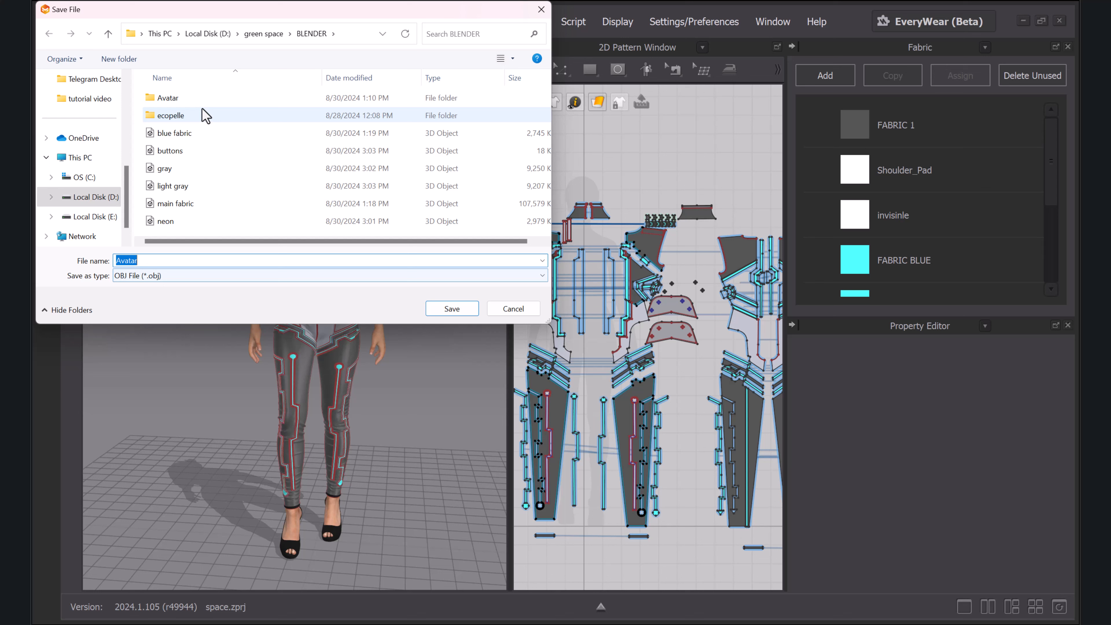
pyautogui.doubleClick(166, 97)
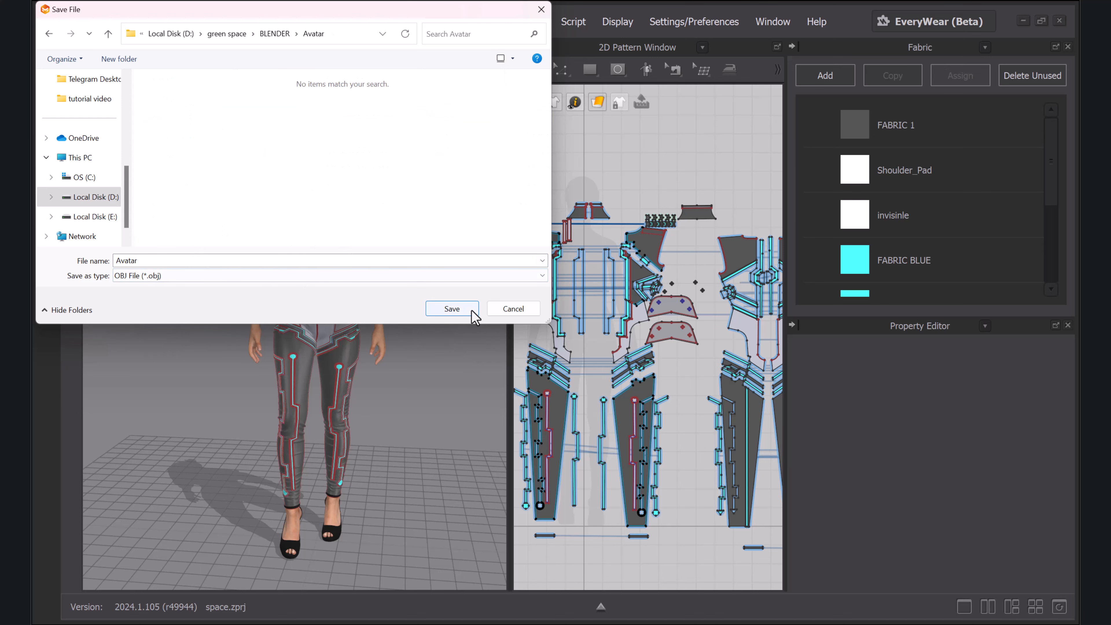
pyautogui.click(458, 313)
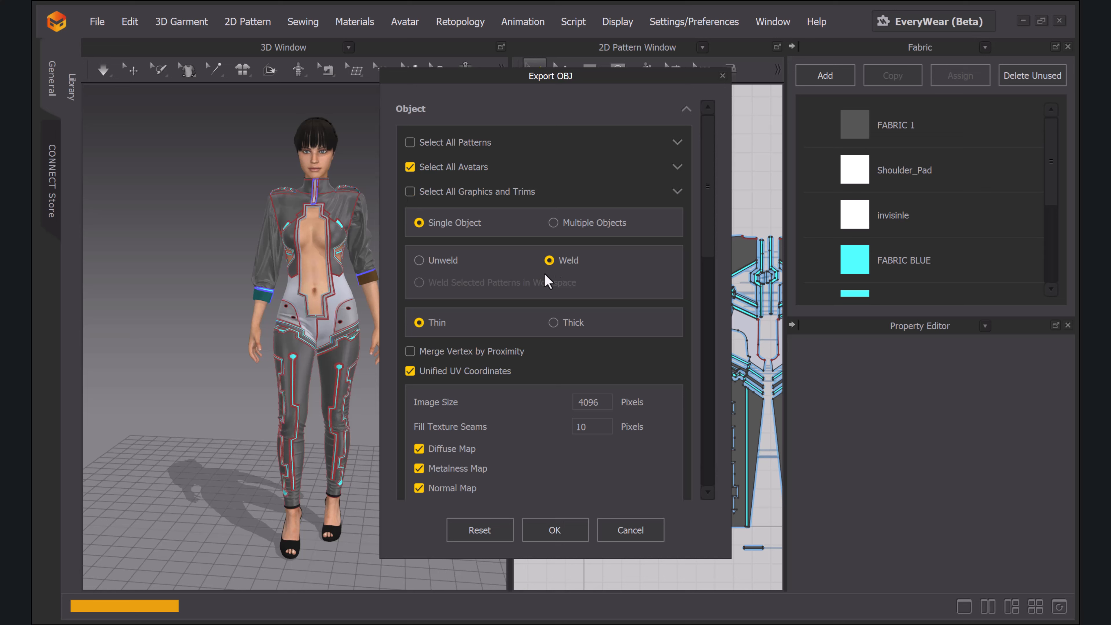
# Export only the avatars without patterns or trims, as a single, welded, thin object with Unified UV Coordinates turned off.
pyautogui.scroll(-3, 473, 361)
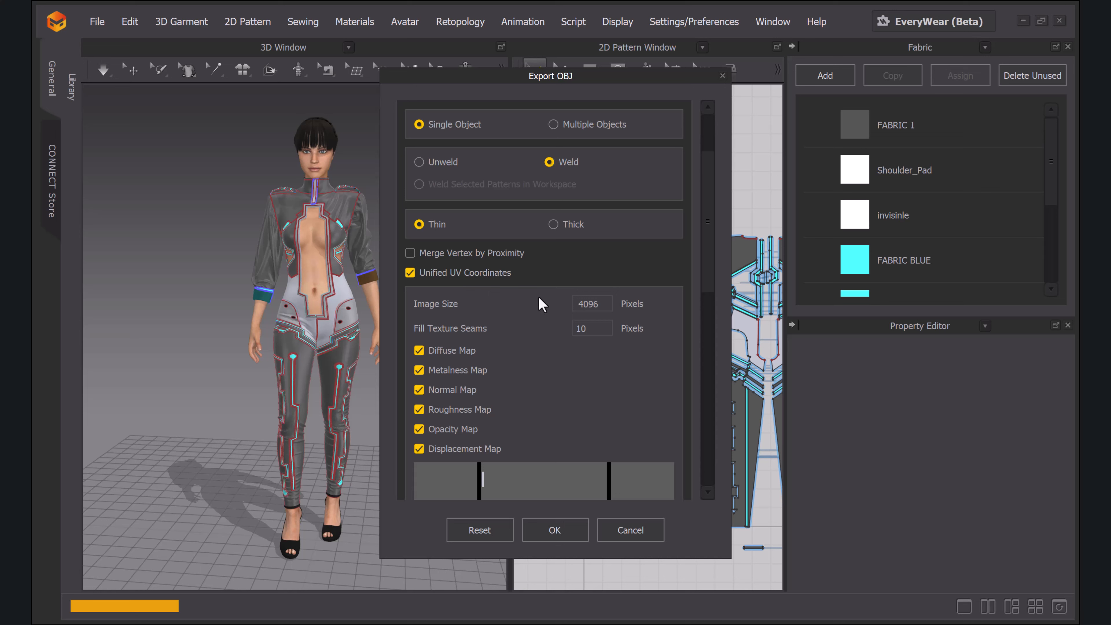
pyautogui.scroll(-6, 520, 306)
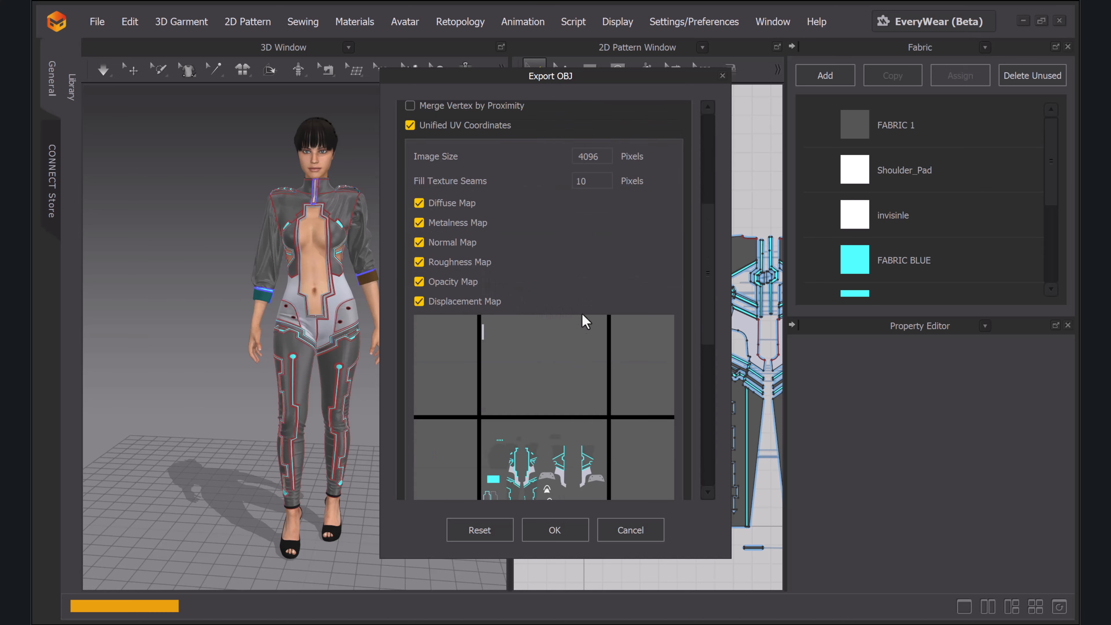
pyautogui.scroll(-3, 575, 261)
pyautogui.scroll(3, 505, 311)
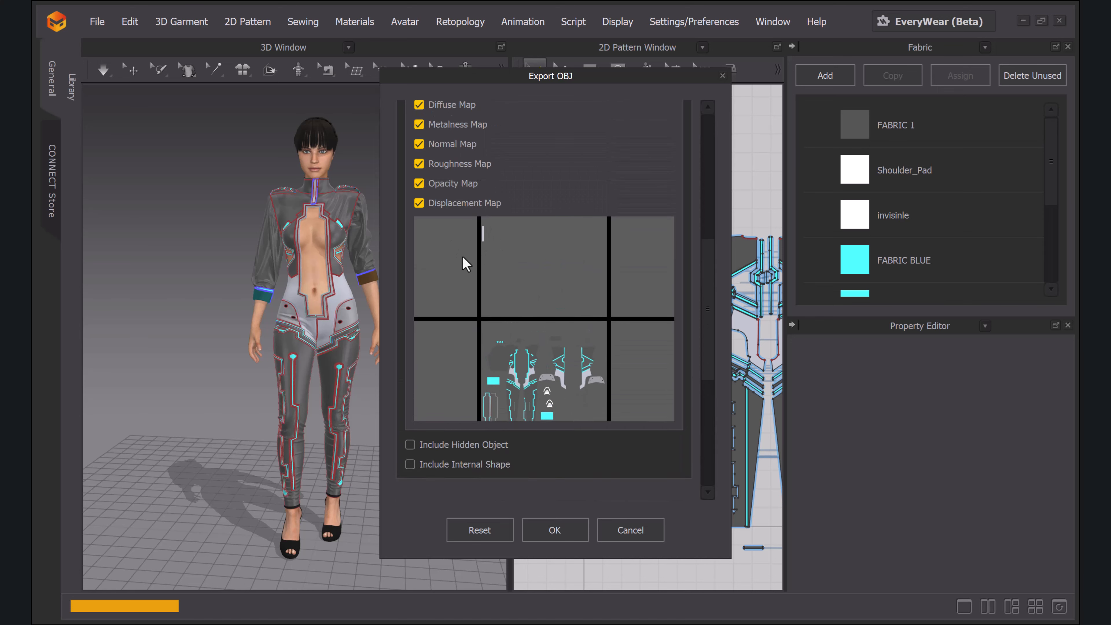
pyautogui.scroll(3, 564, 280)
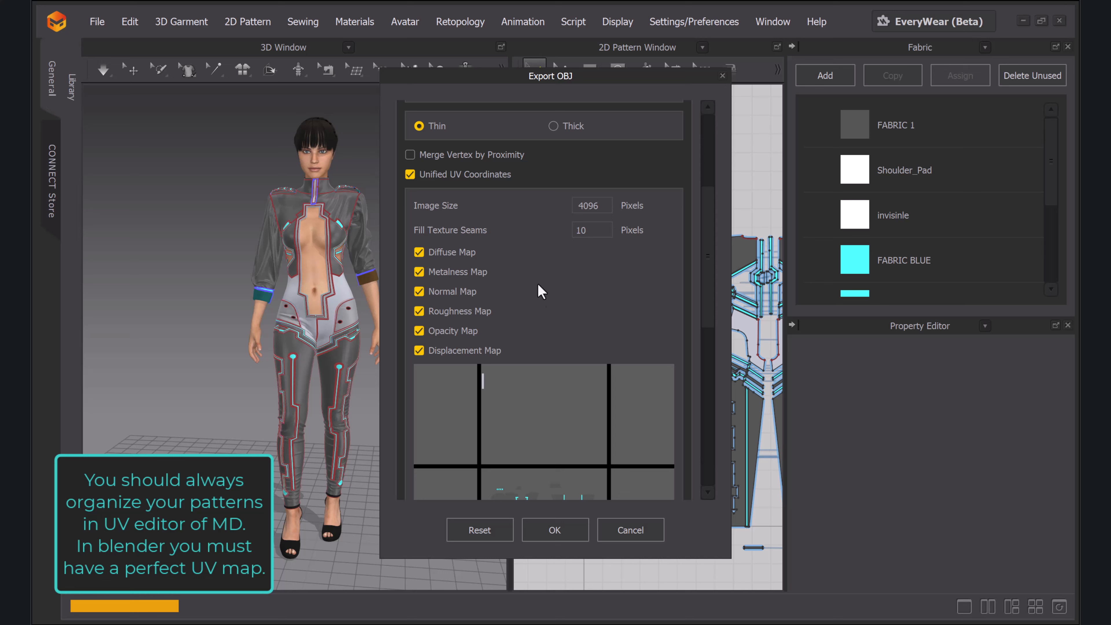
pyautogui.click(410, 175)
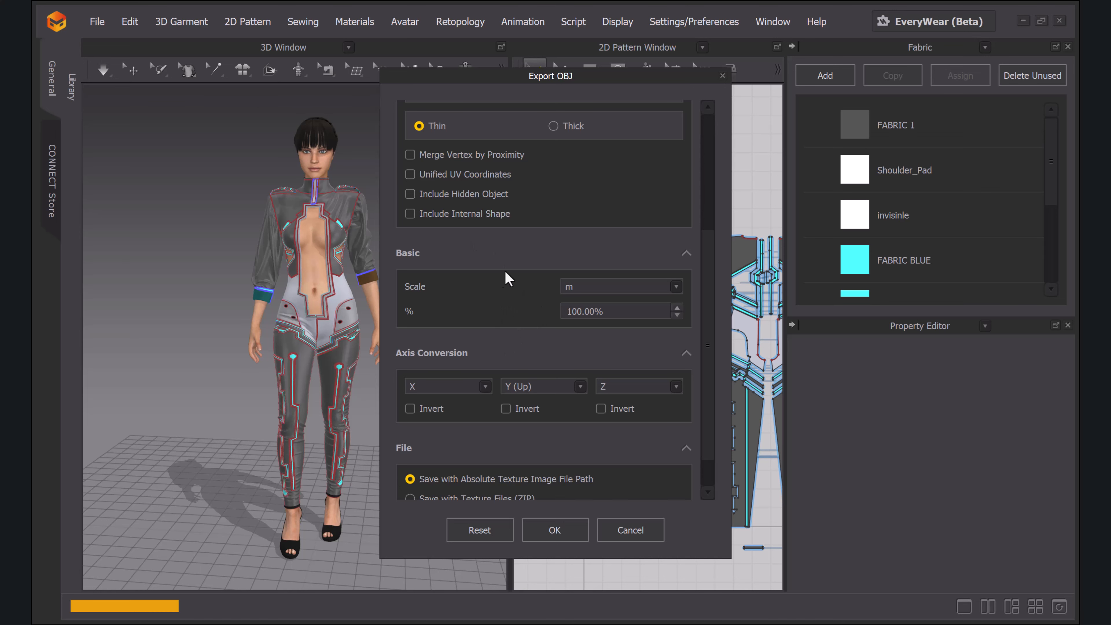
pyautogui.scroll(4, 493, 262)
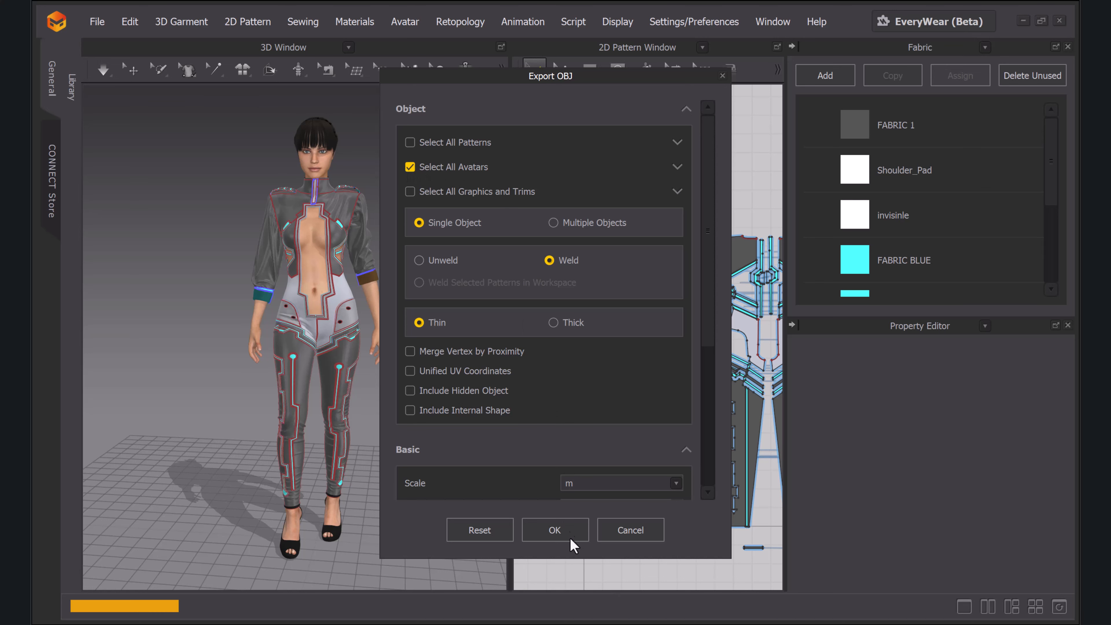
pyautogui.scroll(-5, 551, 516)
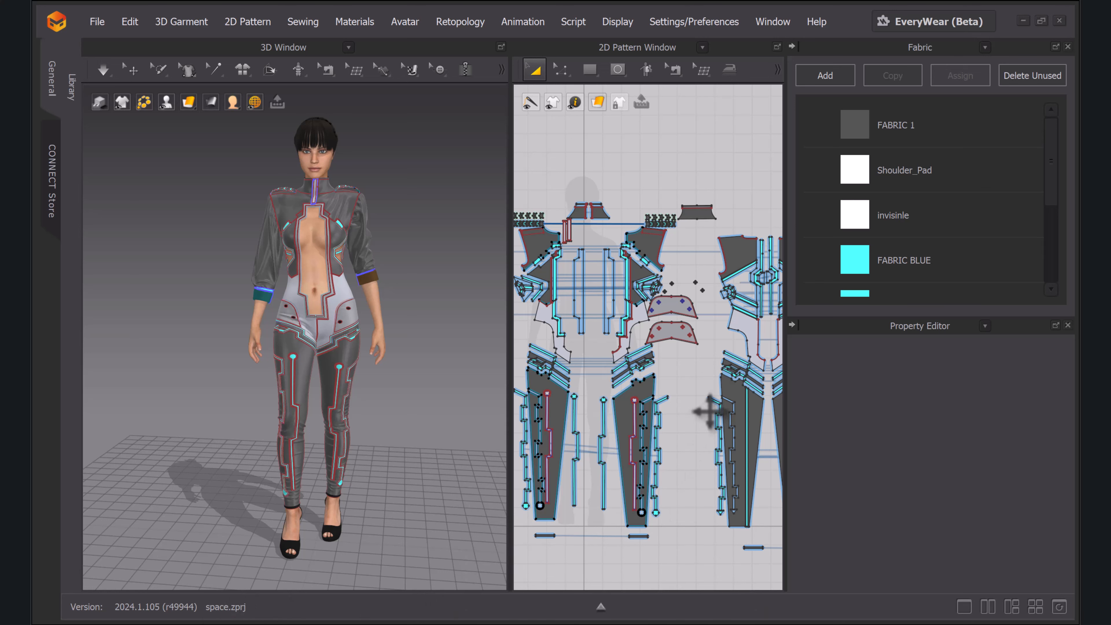
# Switch to Blender and import Avatar.obj from the Avatar folder as a Wavefront file, leaving it deselected.
pyautogui.click(796, 622)
pyautogui.click(57, 22)
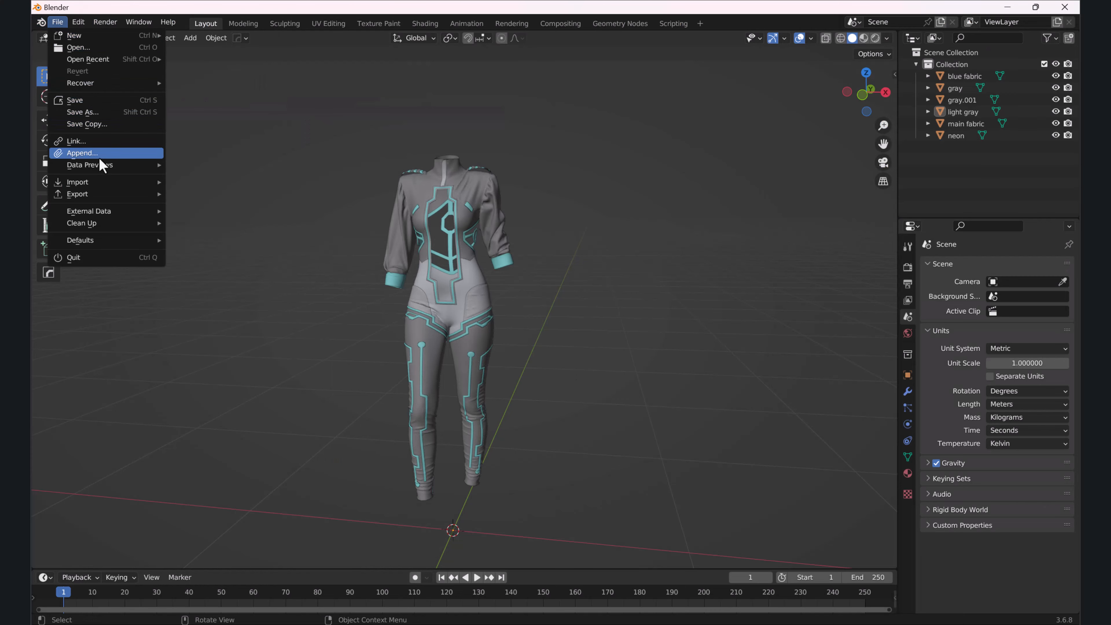
pyautogui.moveTo(99, 182)
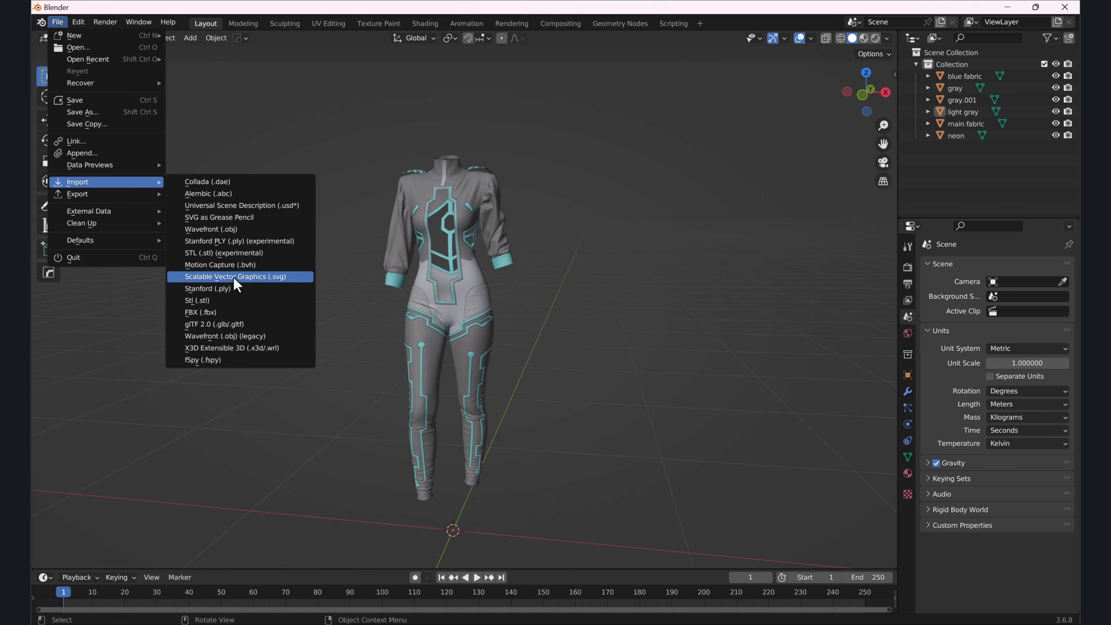
pyautogui.click(222, 228)
pyautogui.click(582, 280)
pyautogui.click(494, 264)
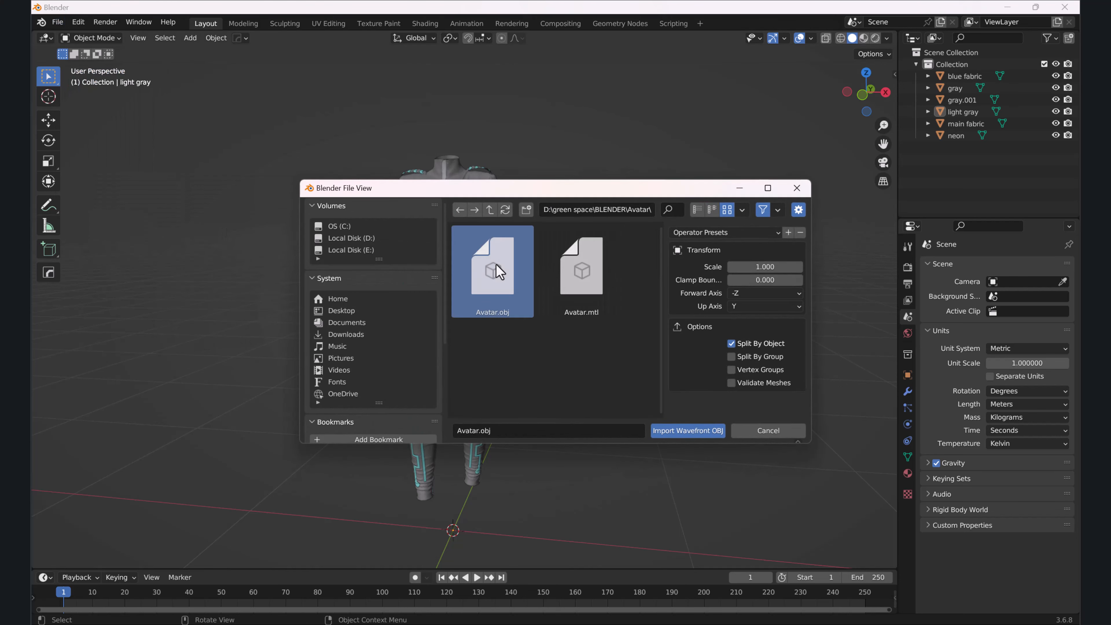
pyautogui.click(690, 432)
pyautogui.click(605, 382)
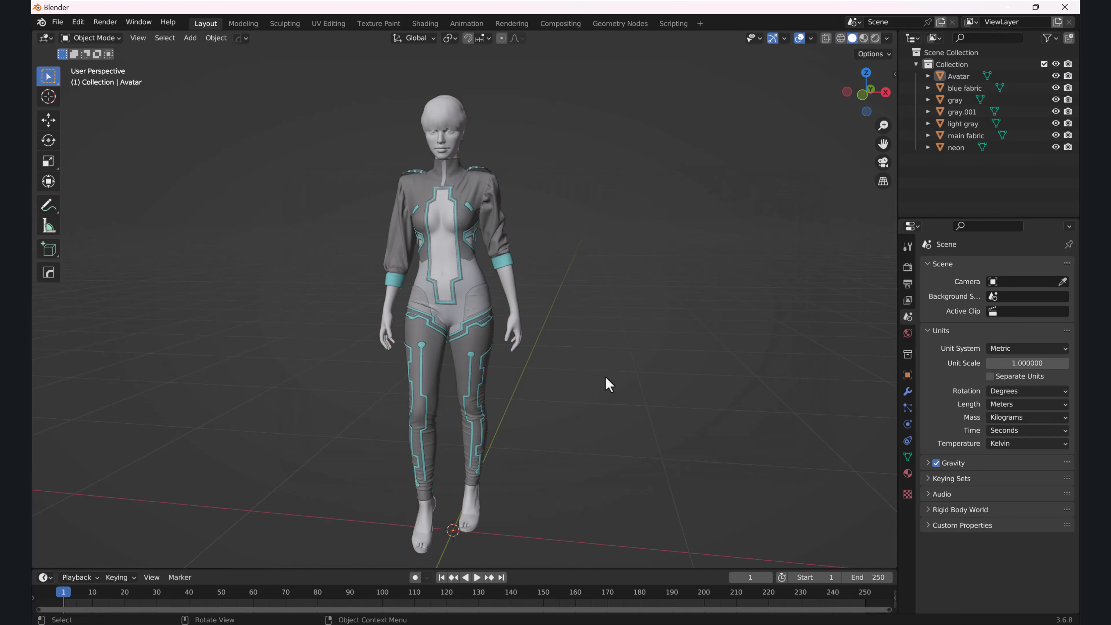
# Examine the imported avatar together with the jumpsuit from several angles and distances.
pyautogui.scroll(-4, 541, 312)
pyautogui.moveTo(533, 291)
pyautogui.keyDown('alt'); pyautogui.mouseDown(button='middle')
pyautogui.moveTo(559, 290)
pyautogui.moveTo(466, 303)
pyautogui.moveTo(520, 300)
pyautogui.mouseUp(button='middle'); pyautogui.keyUp('alt')
pyautogui.scroll(5, 473, 280)
pyautogui.click(435, 247)
pyautogui.click(533, 304)
pyautogui.scroll(-1, 525, 305)
pyautogui.scroll(1, 595, 298)
pyautogui.scroll(-1, 621, 305)
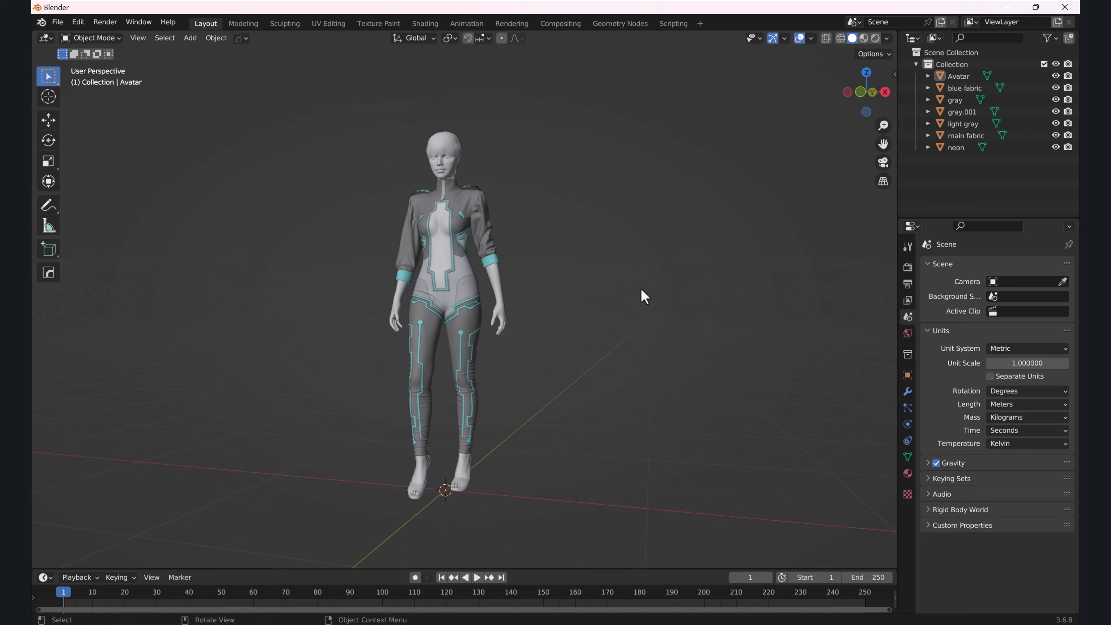
pyautogui.scroll(5, 451, 206)
pyautogui.moveTo(451, 207); pyautogui.dragTo(477, 227, button='middle')
pyautogui.scroll(-5, 519, 250)
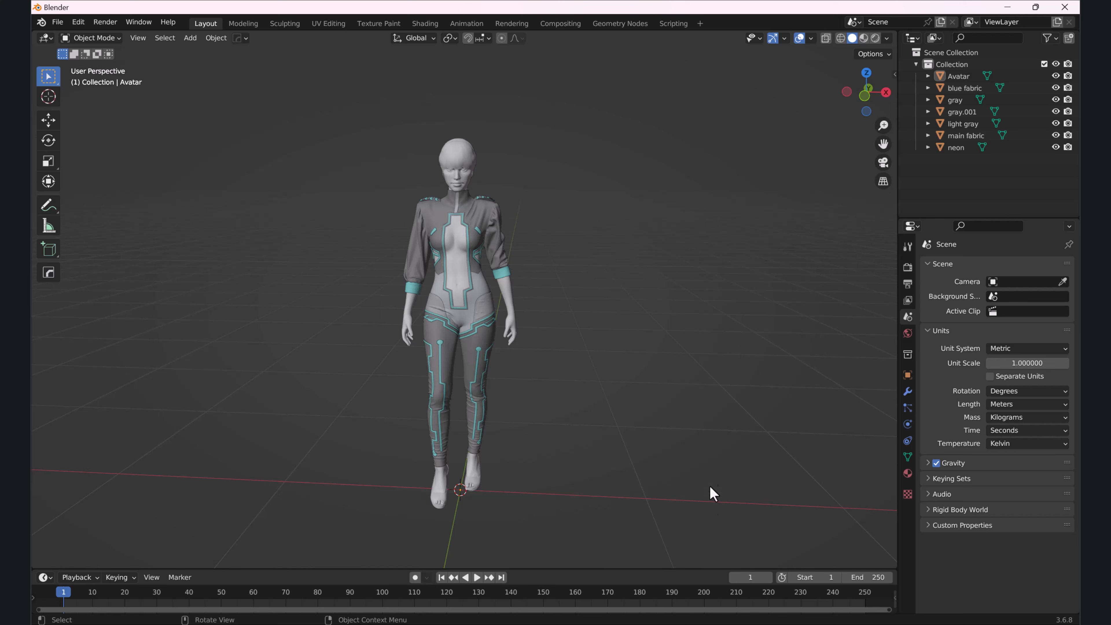
# Close the Marvelous Designer window.
pyautogui.rightClick(720, 624)
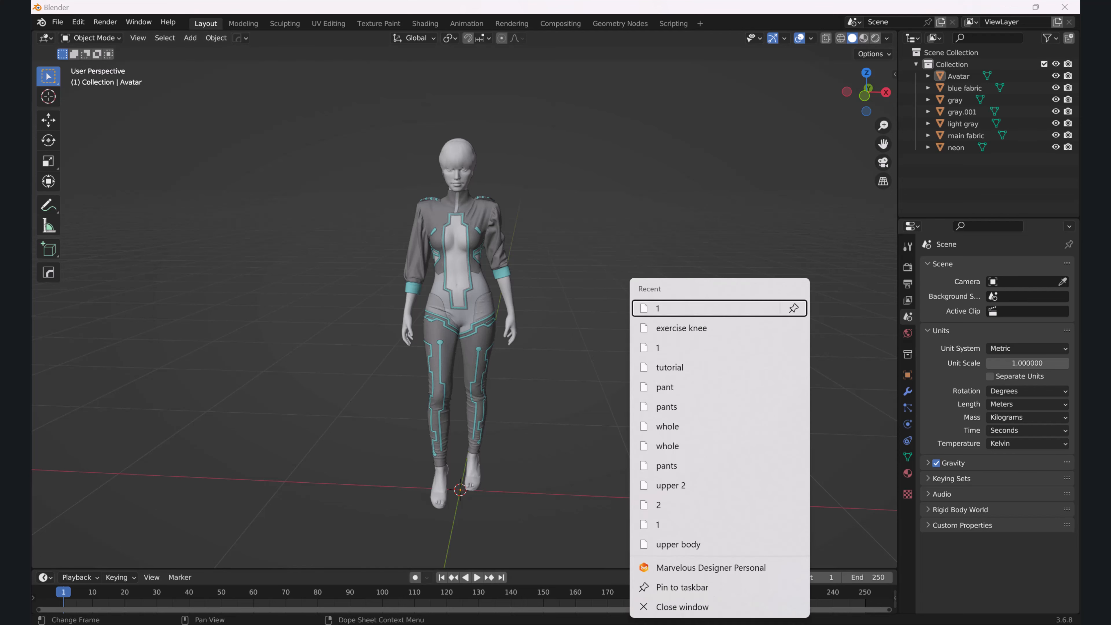
pyautogui.click(710, 609)
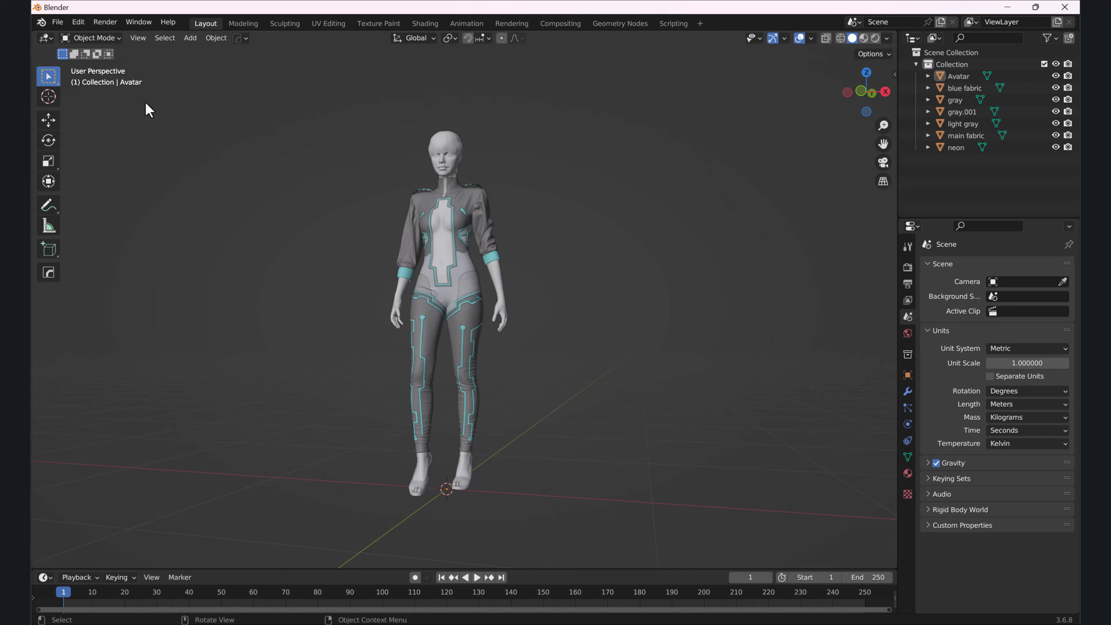
pyautogui.click(46, 39)
pyautogui.click(42, 23)
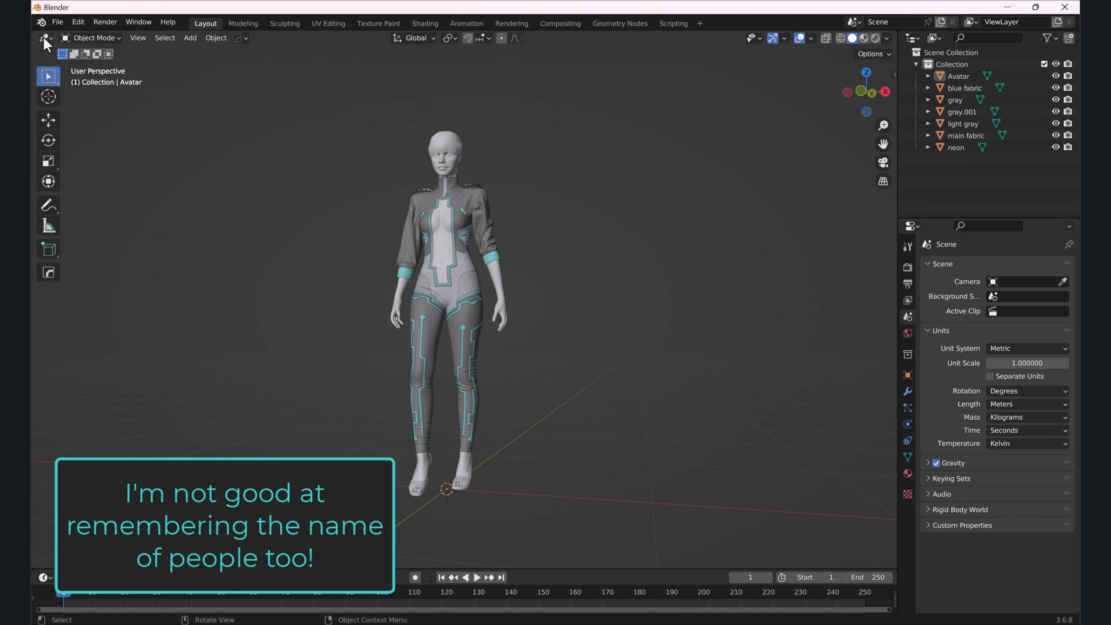
pyautogui.click(45, 38)
pyautogui.click(91, 74)
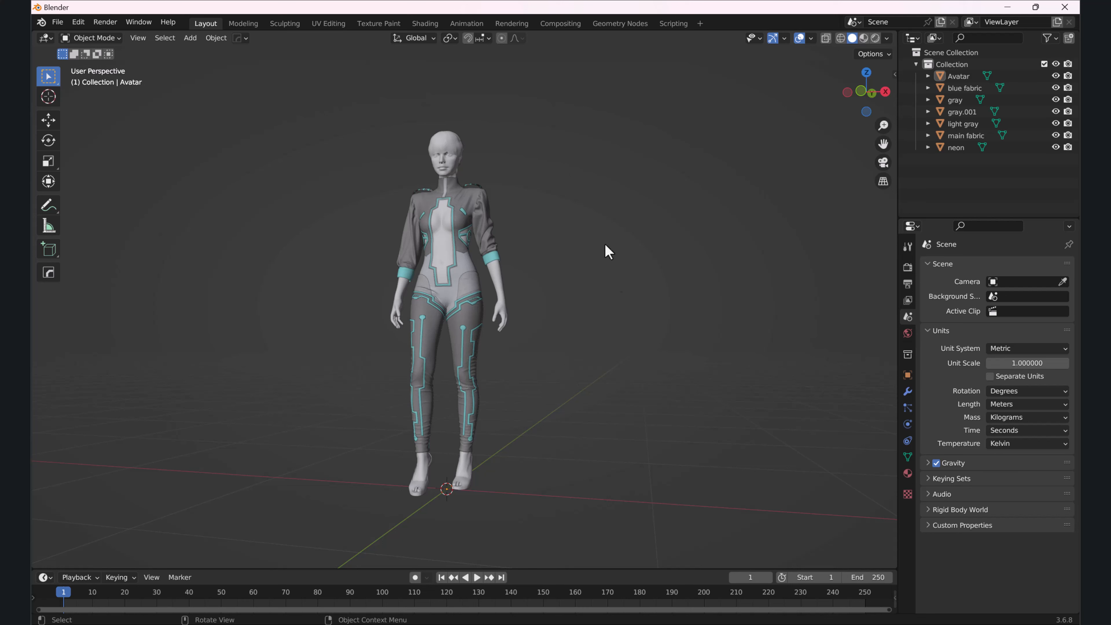
# Look through the Modeling, Sculpting, Animation, Rendering and Scripting workspaces and return to Layout.
pyautogui.click(255, 27)
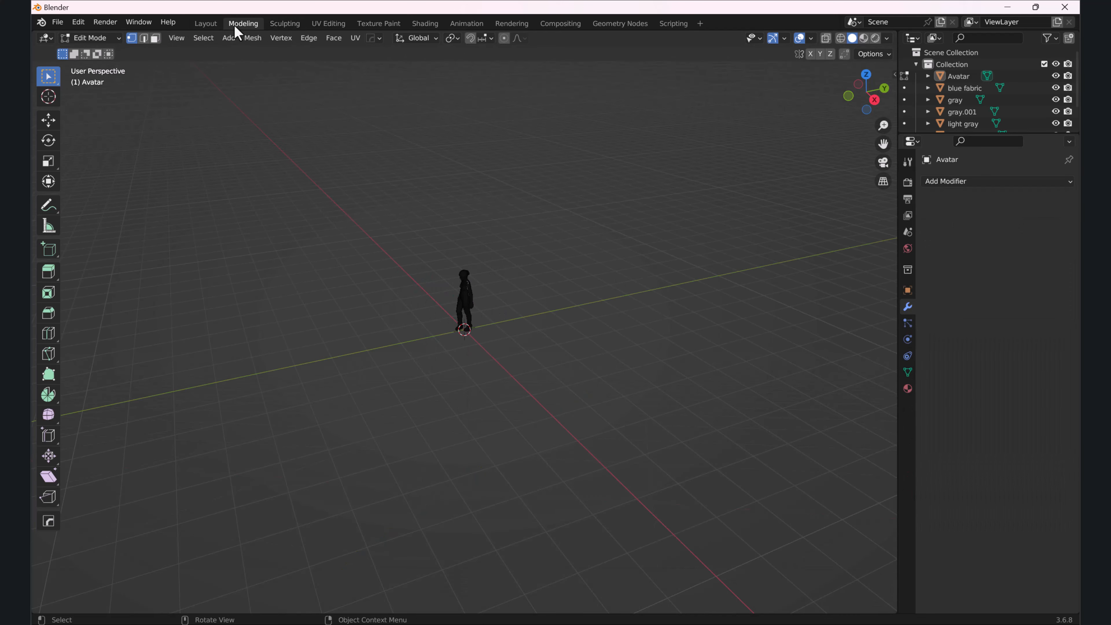
pyautogui.click(213, 24)
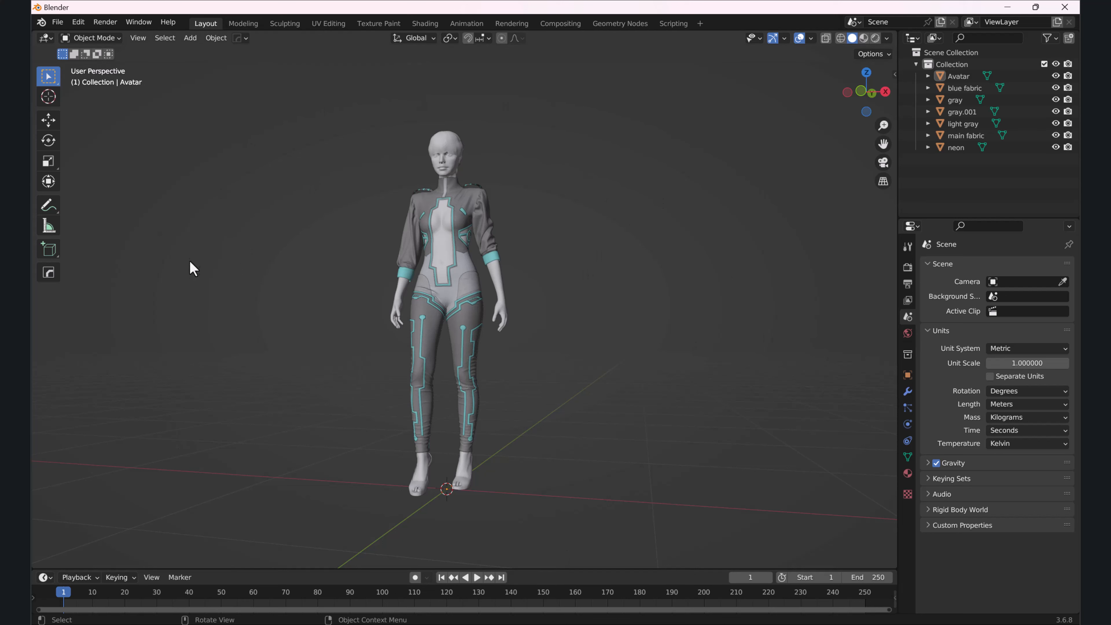
pyautogui.click(253, 26)
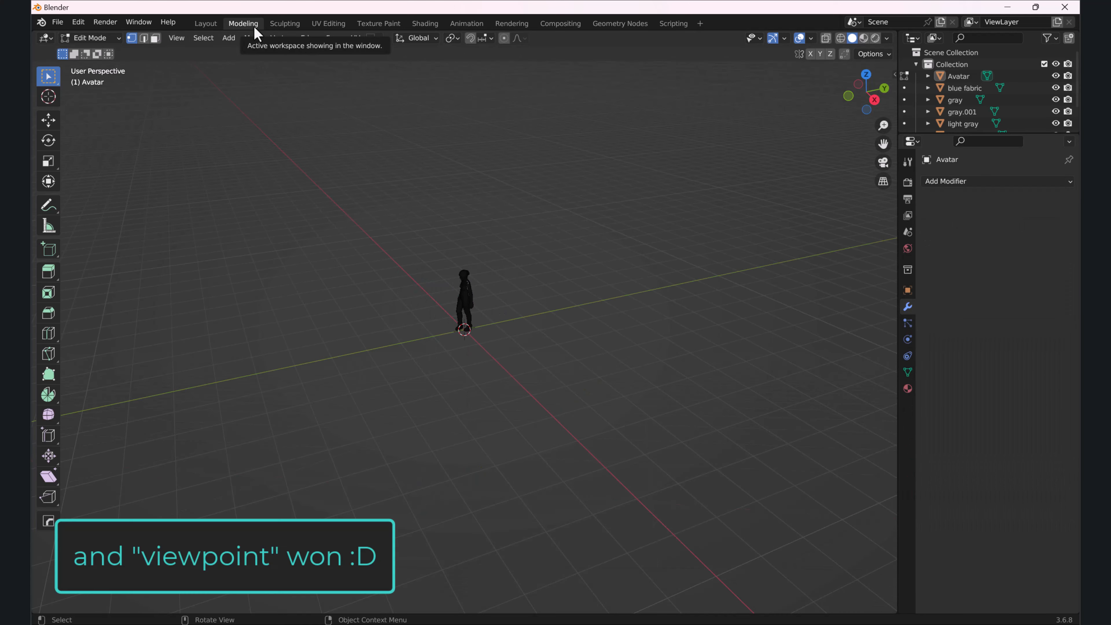
pyautogui.click(205, 25)
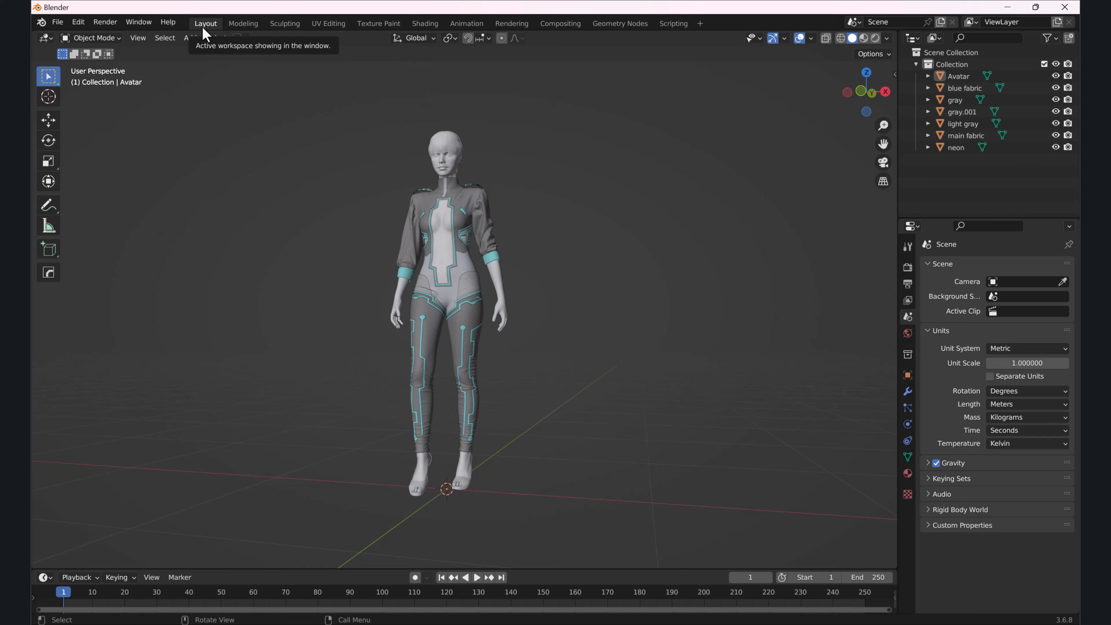
pyautogui.click(289, 27)
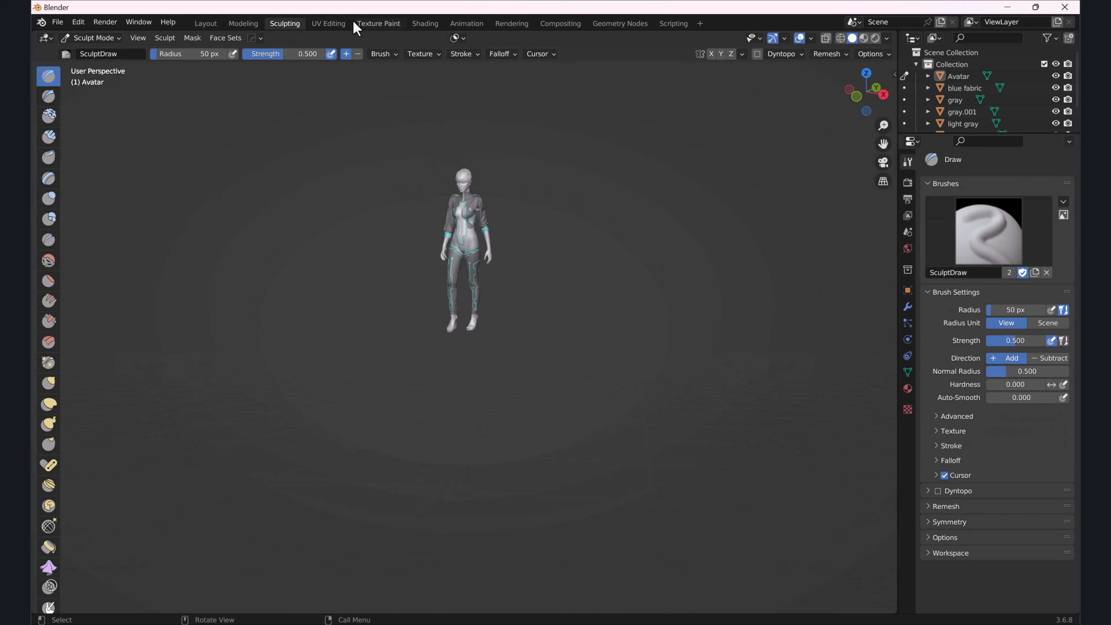
pyautogui.click(470, 25)
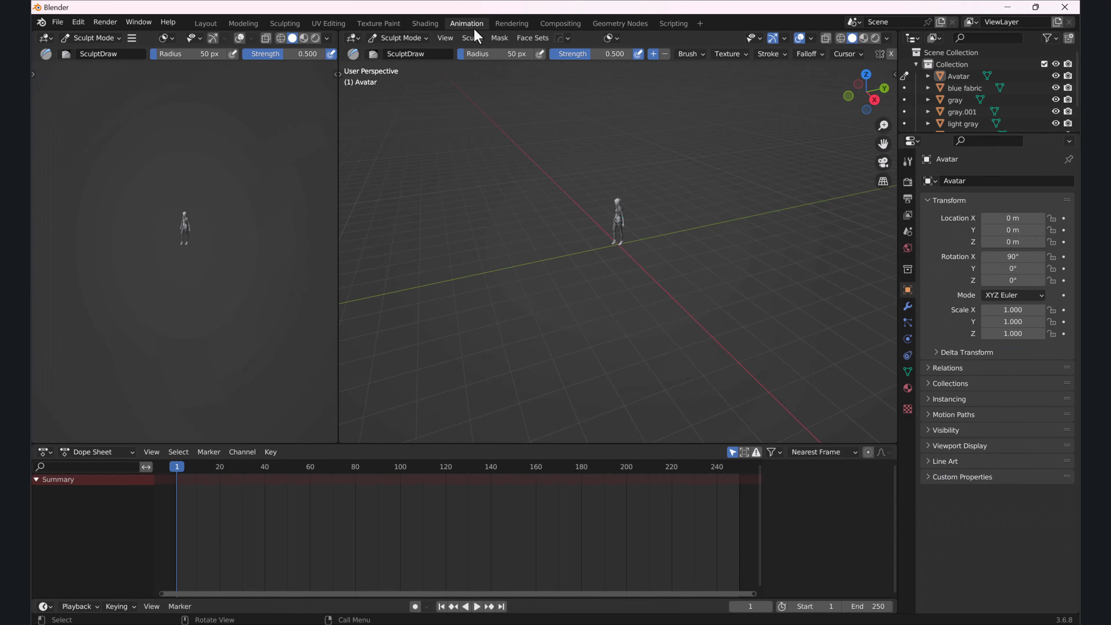
pyautogui.click(516, 25)
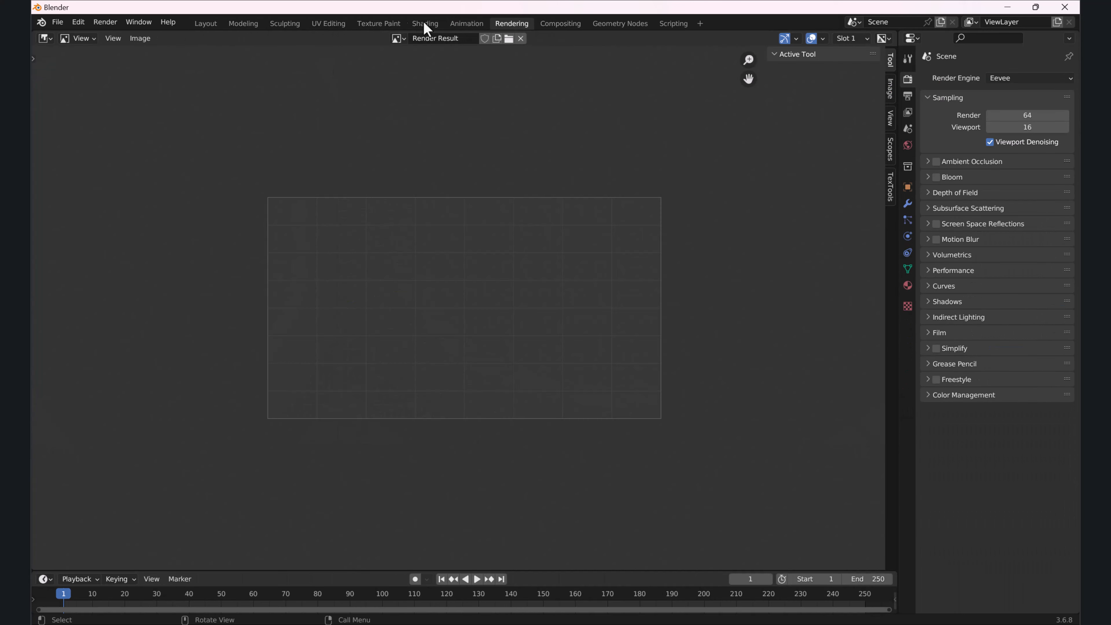
pyautogui.click(674, 25)
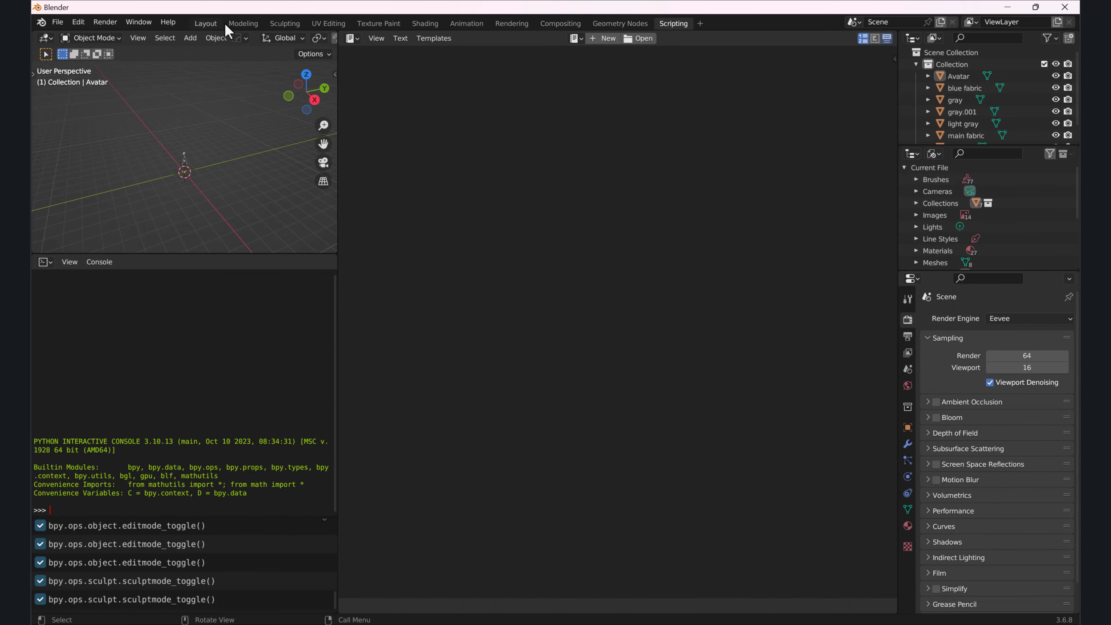
pyautogui.click(207, 23)
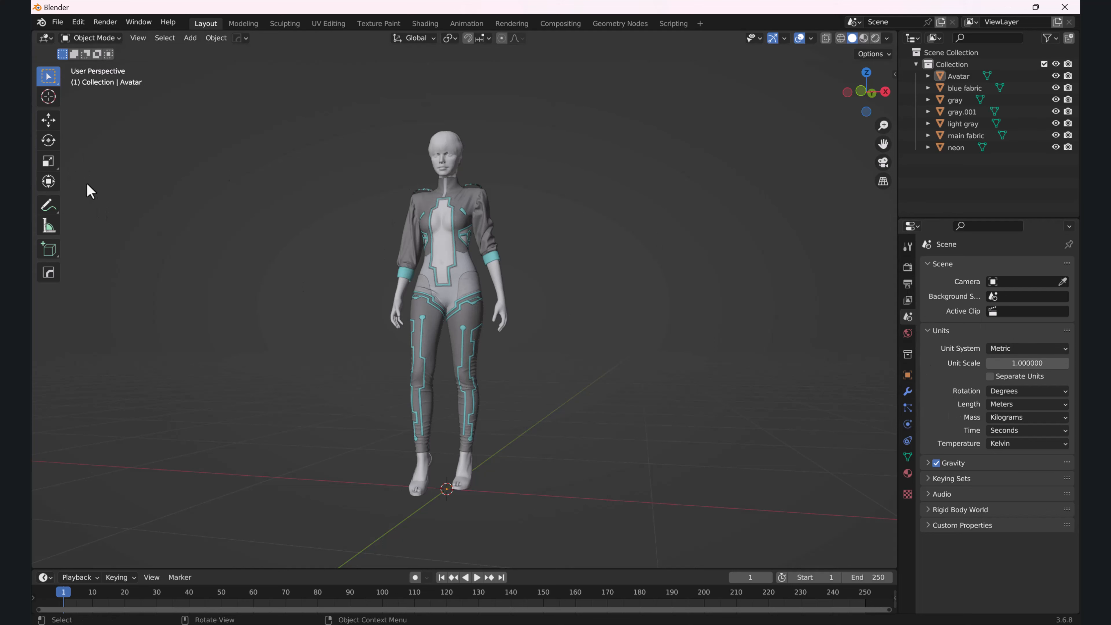
# Compare the tool sets of the Modeling, Sculpting and Layout workspaces, ending in Layout.
pyautogui.click(250, 29)
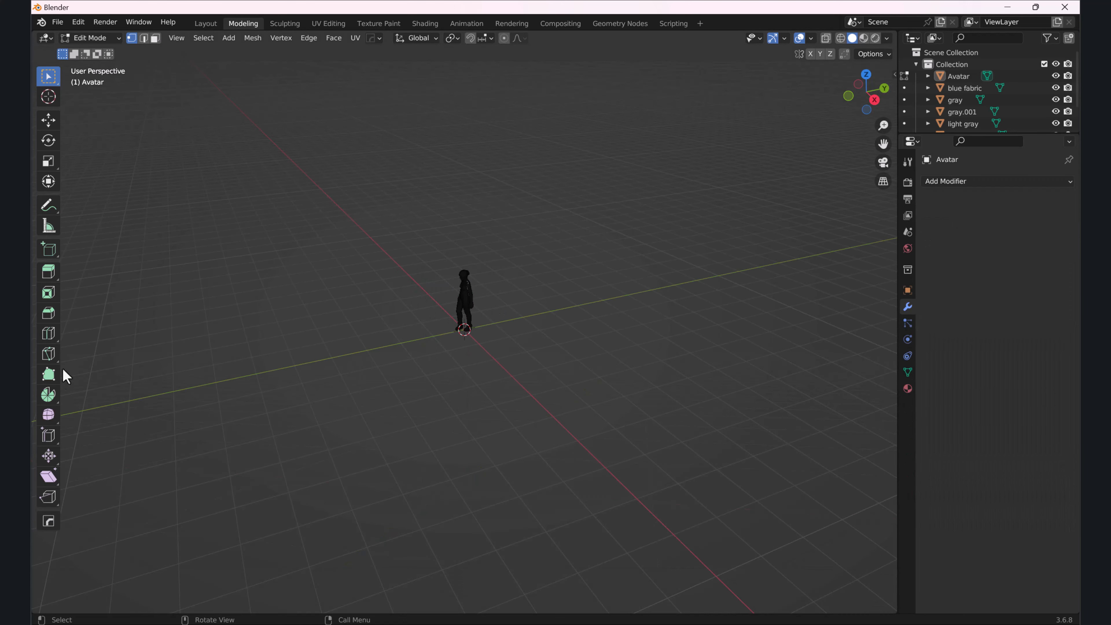
pyautogui.click(285, 23)
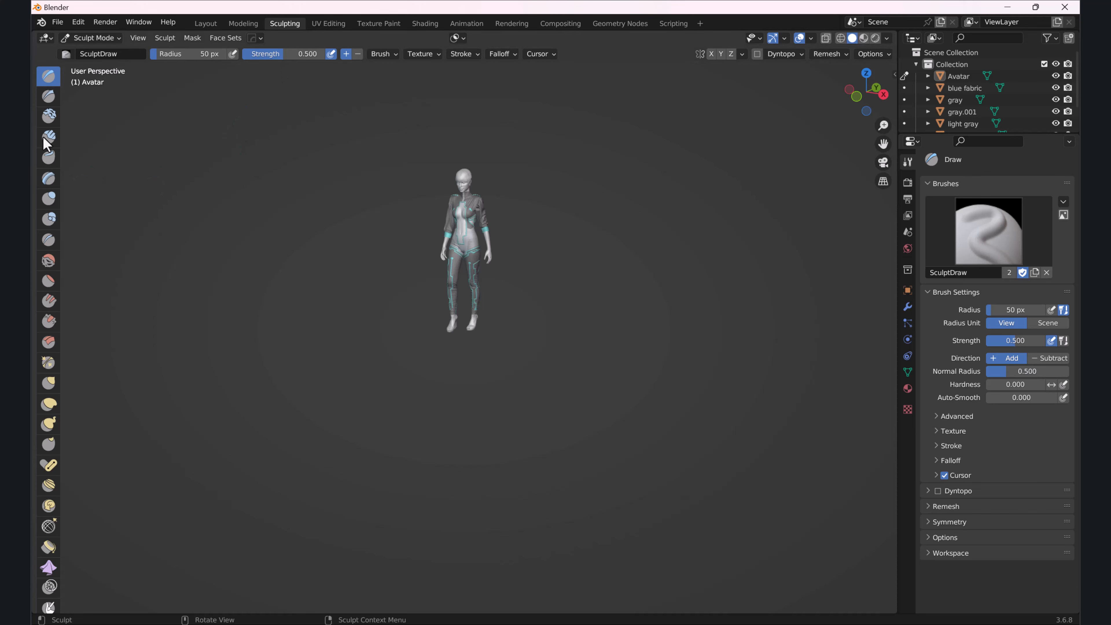
pyautogui.click(245, 24)
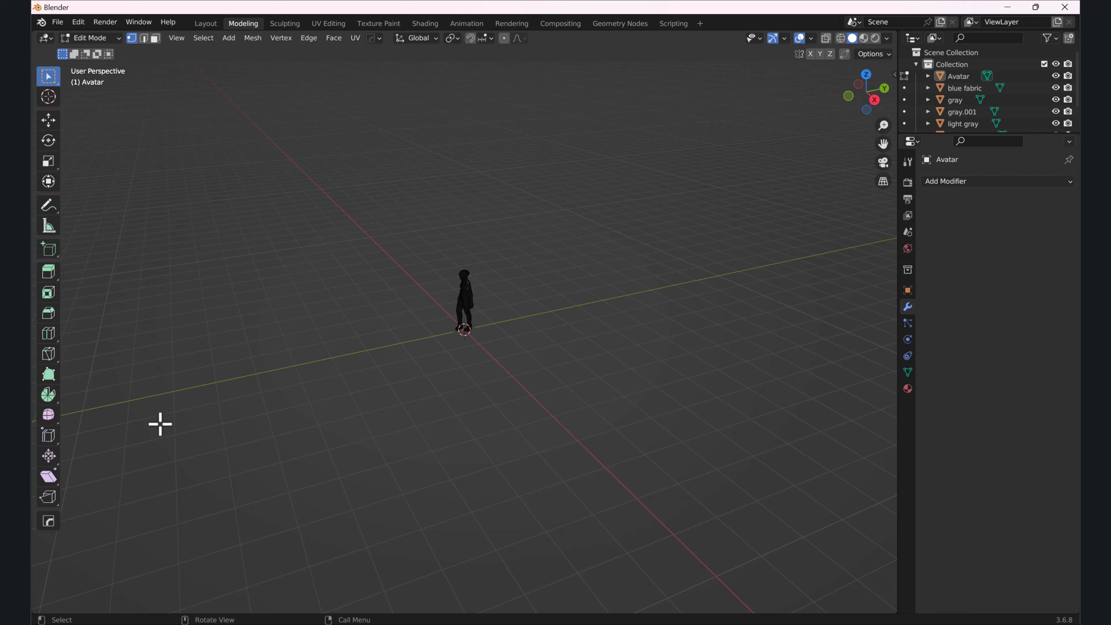
pyautogui.click(205, 26)
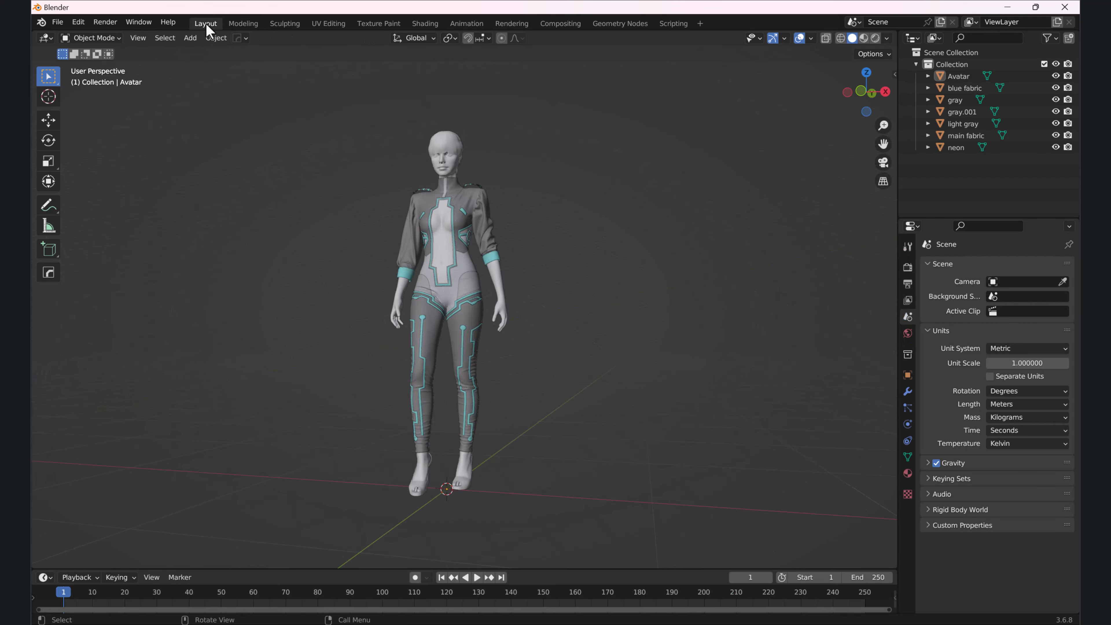
pyautogui.click(242, 25)
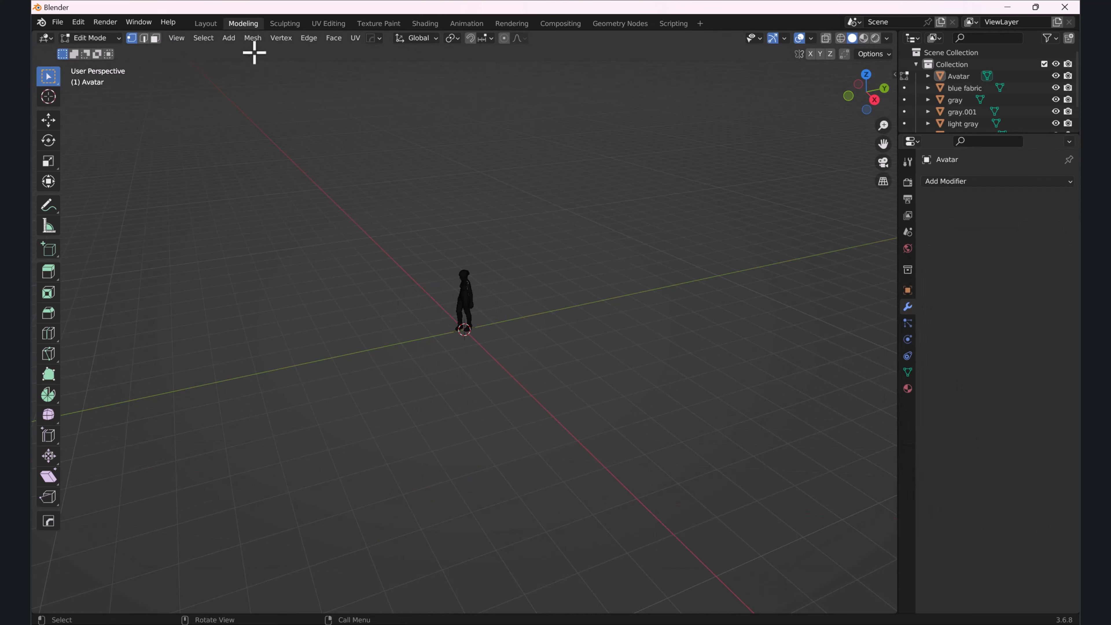
pyautogui.click(284, 24)
pyautogui.click(208, 25)
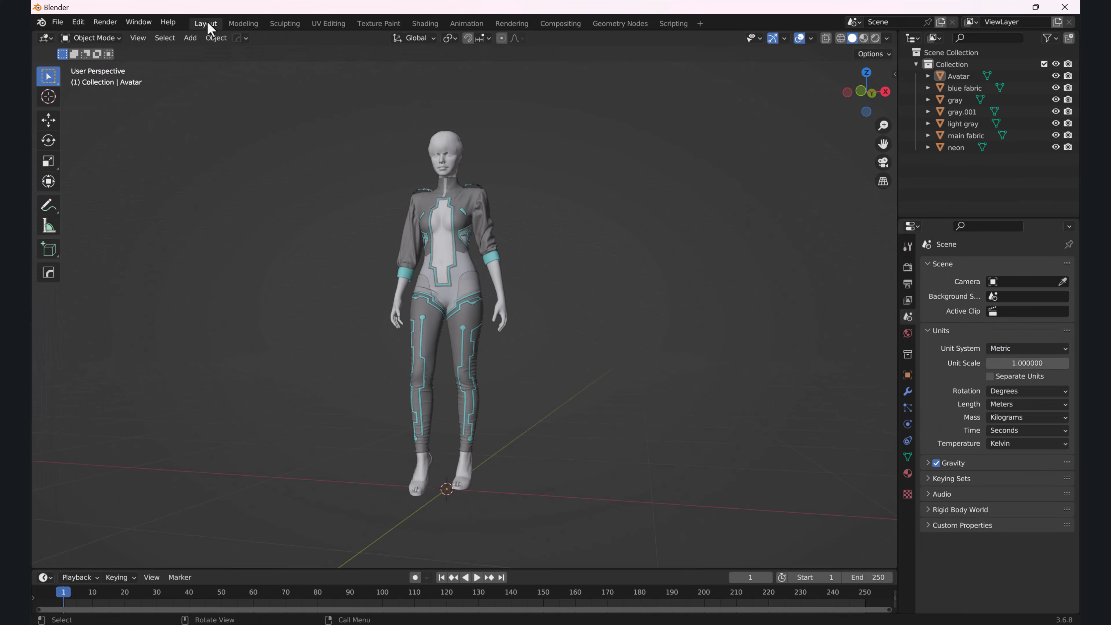
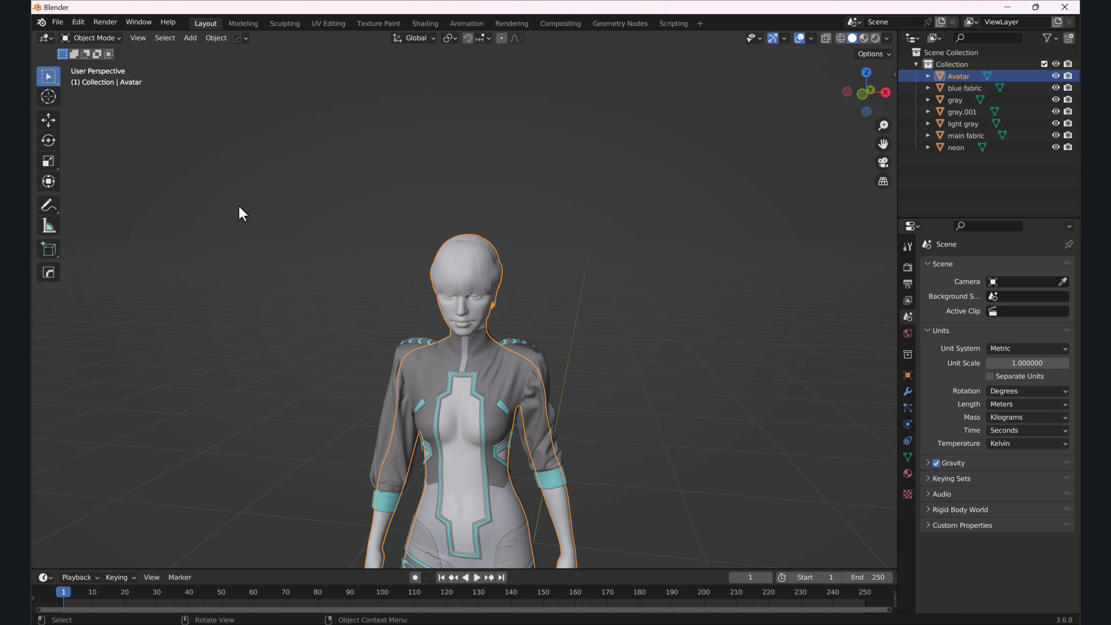
# Deselect the avatar and compare how it is shown in the Modeling and Layout workspaces.
pyautogui.click(229, 53)
pyautogui.click(252, 24)
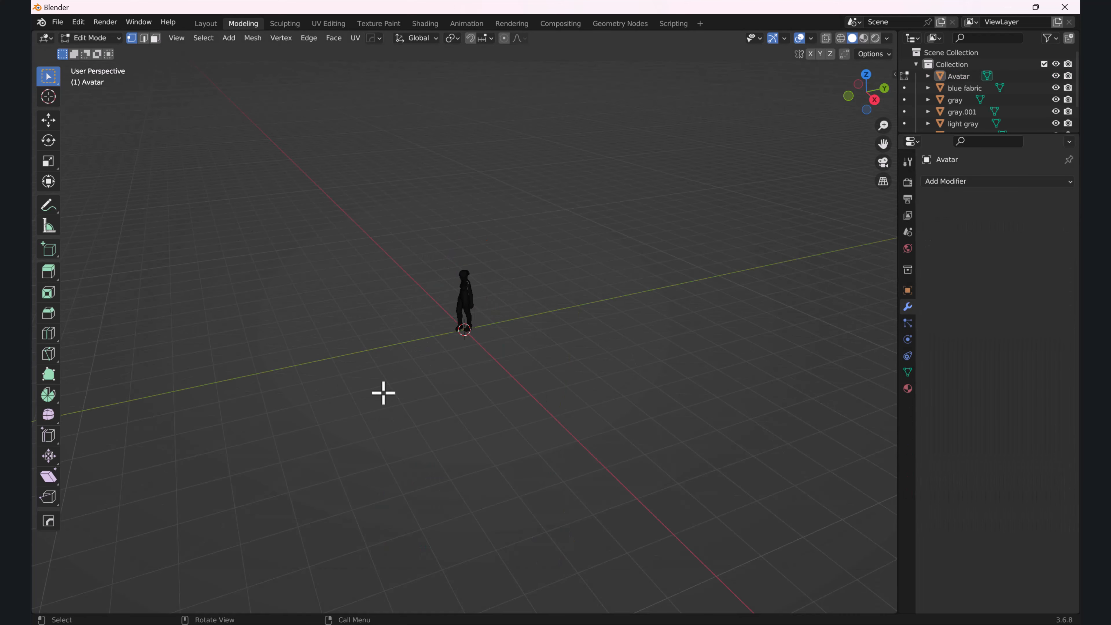
pyautogui.click(208, 24)
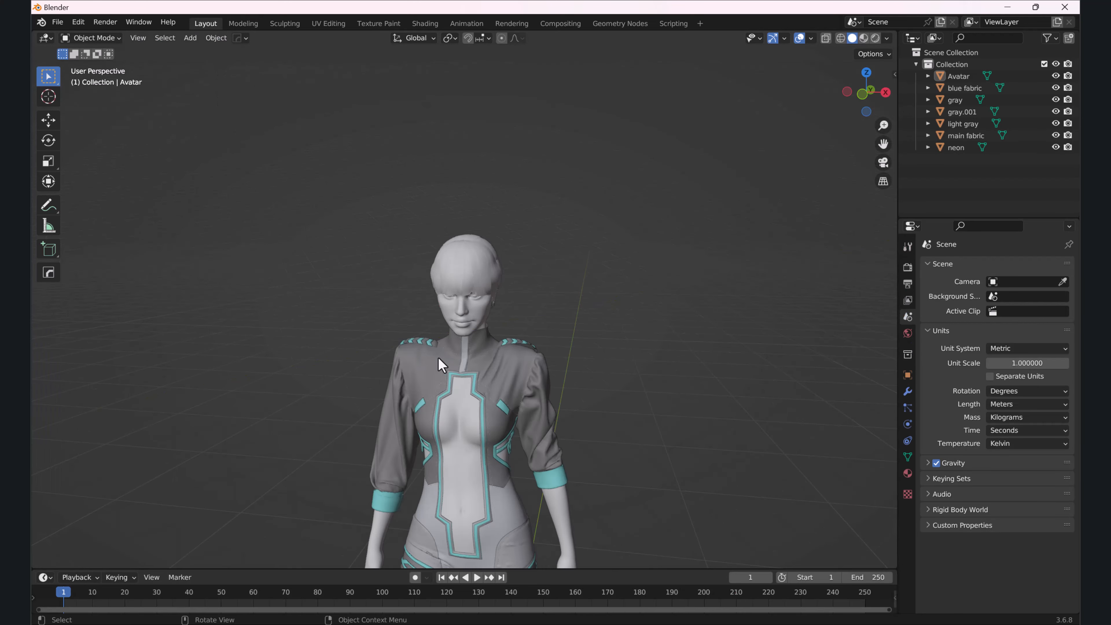
pyautogui.click(240, 24)
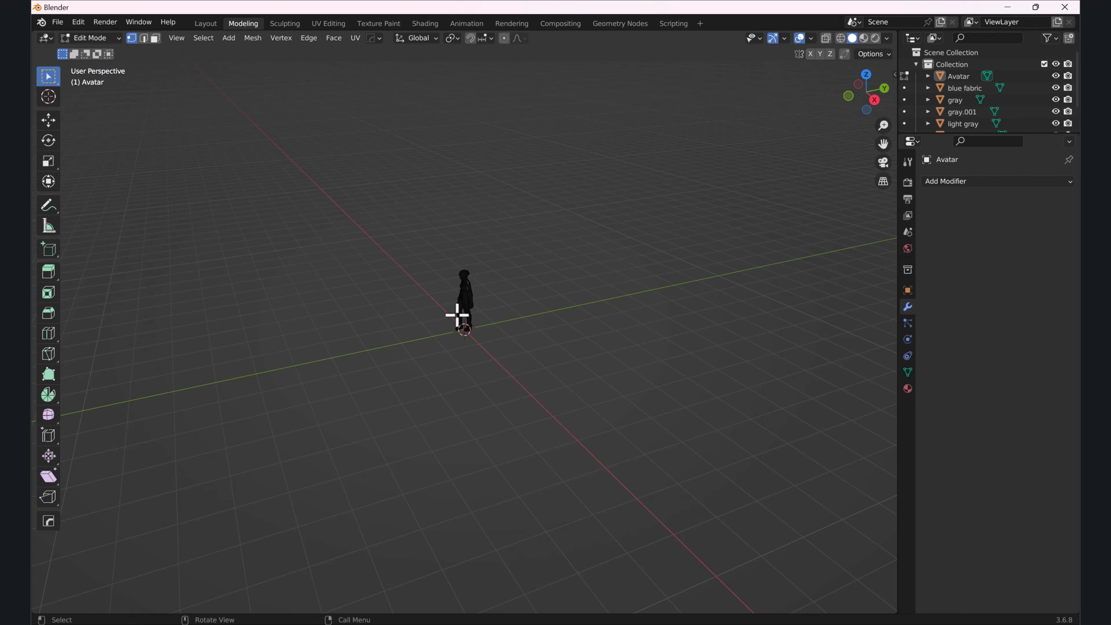
# Box-select the avatar's mesh in the Modeling workspace, inspect it closely and return to Layout.
pyautogui.moveTo(366, 211); pyautogui.dragTo(513, 347)
pyautogui.scroll(8, 441, 219)
pyautogui.moveTo(498, 211); pyautogui.dragTo(526, 188, button='middle')
pyautogui.scroll(-3, 526, 188)
pyautogui.click(217, 28)
pyautogui.scroll(4, 498, 284)
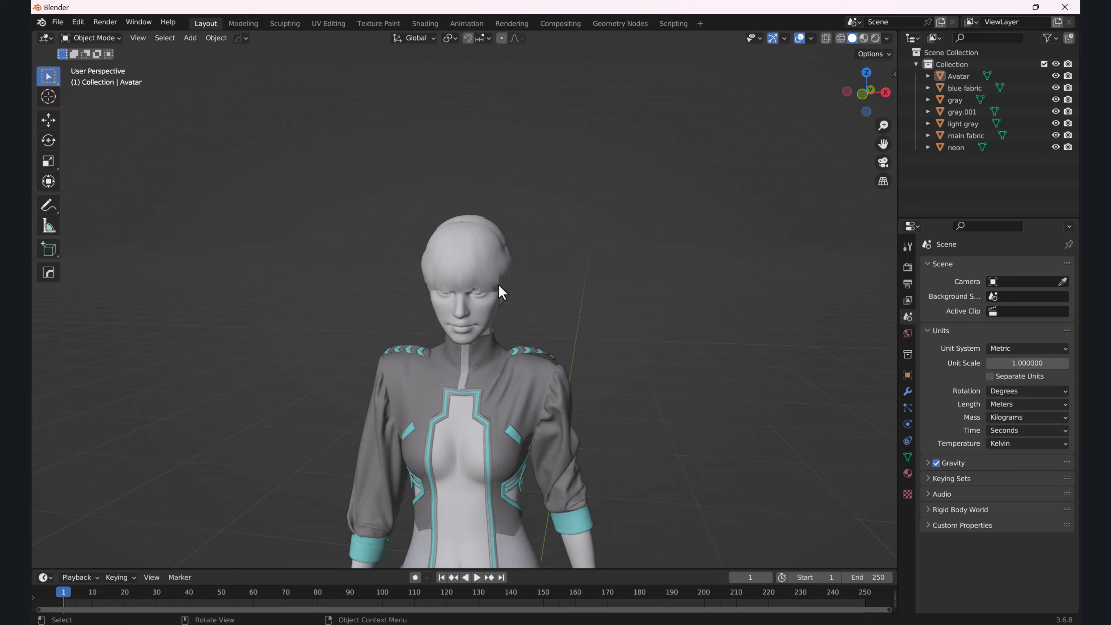
# Select the avatar in the Layout workspace and switch to the Modeling workspace to edit its mesh.
pyautogui.click(472, 494)
pyautogui.scroll(-4, 455, 461)
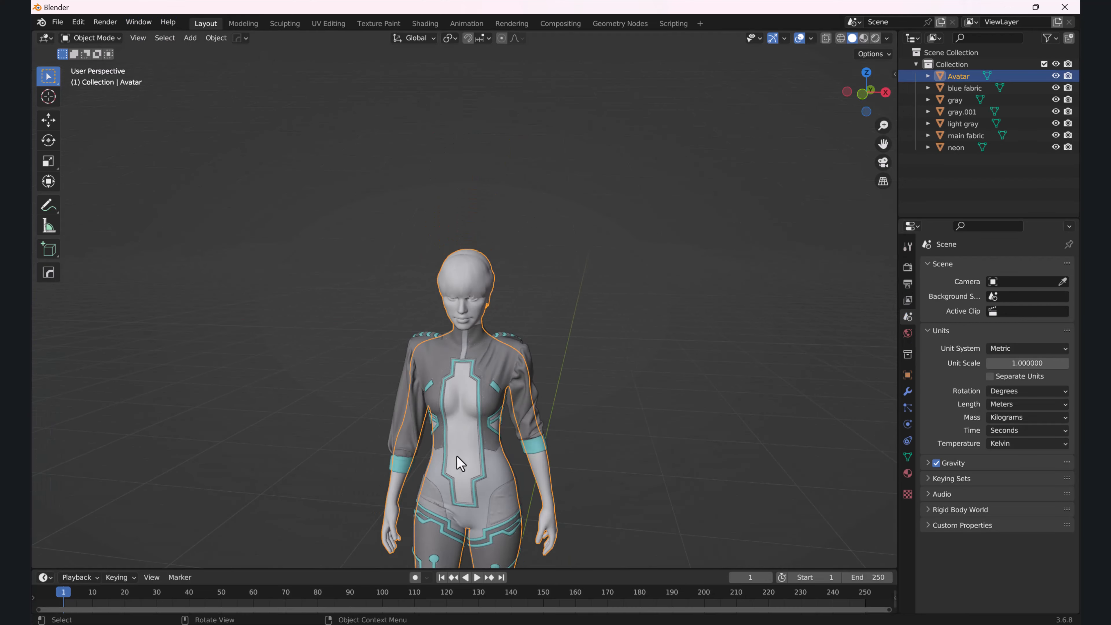
pyautogui.moveTo(455, 455); pyautogui.dragTo(477, 442, button='middle')
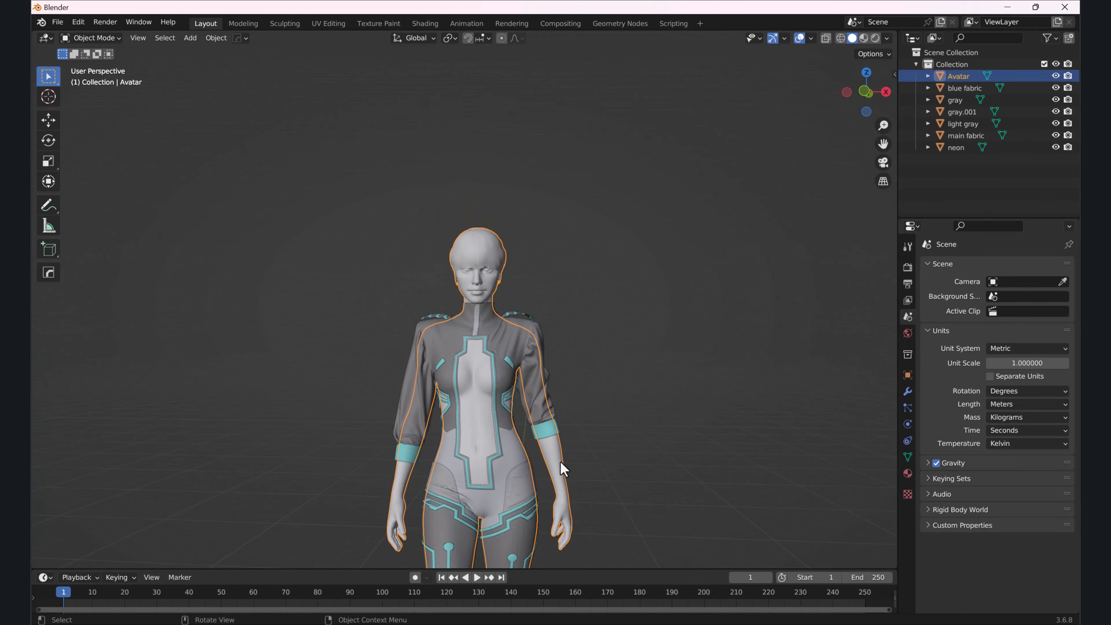
pyautogui.click(239, 26)
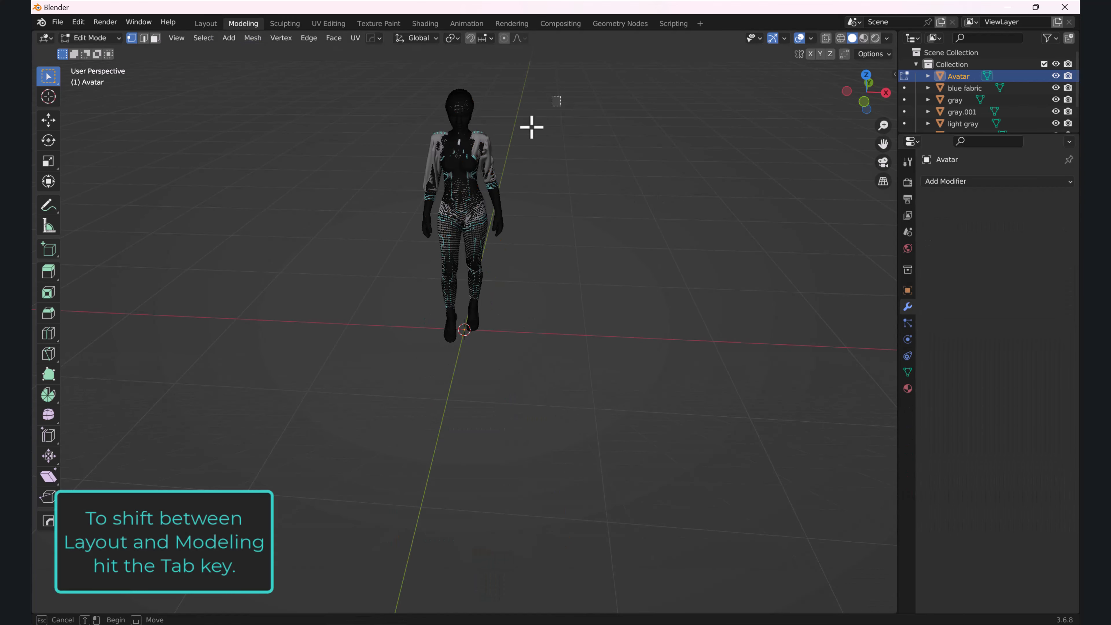
# Try a box selection of vertices on one half of the avatar's upper body and clear the selection.
pyautogui.scroll(4, 492, 129)
pyautogui.moveTo(497, 114); pyautogui.dragTo(502, 371, button='middle')
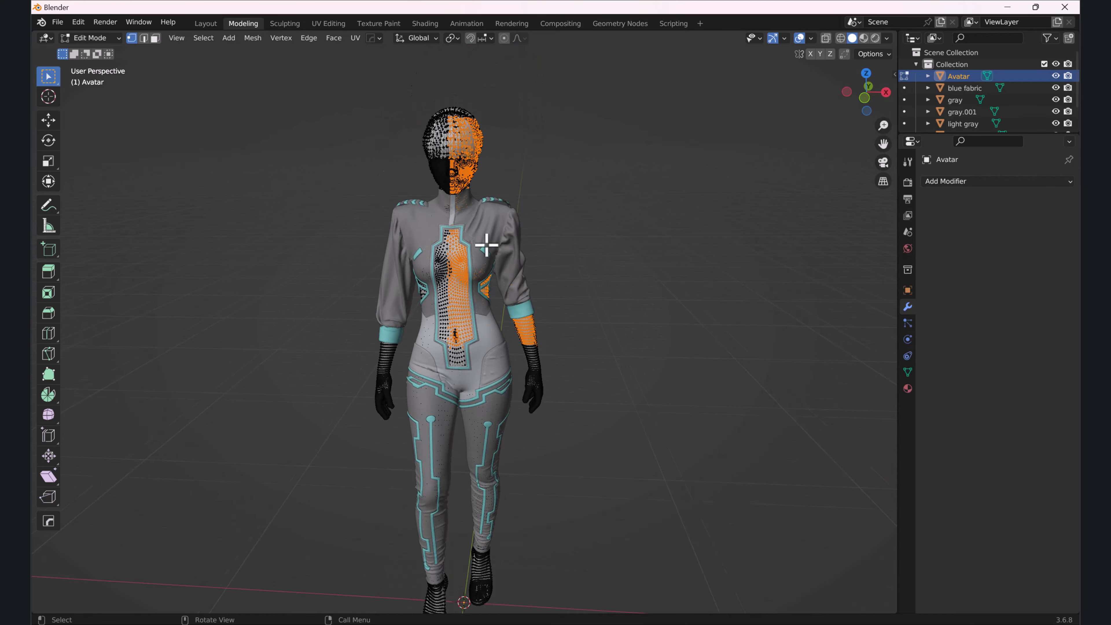
pyautogui.scroll(4, 487, 243)
pyautogui.keyDown('shift'); pyautogui.moveTo(487, 241); pyautogui.dragTo(488, 335, button='middle'); pyautogui.keyUp('shift')
pyautogui.click(570, 199)
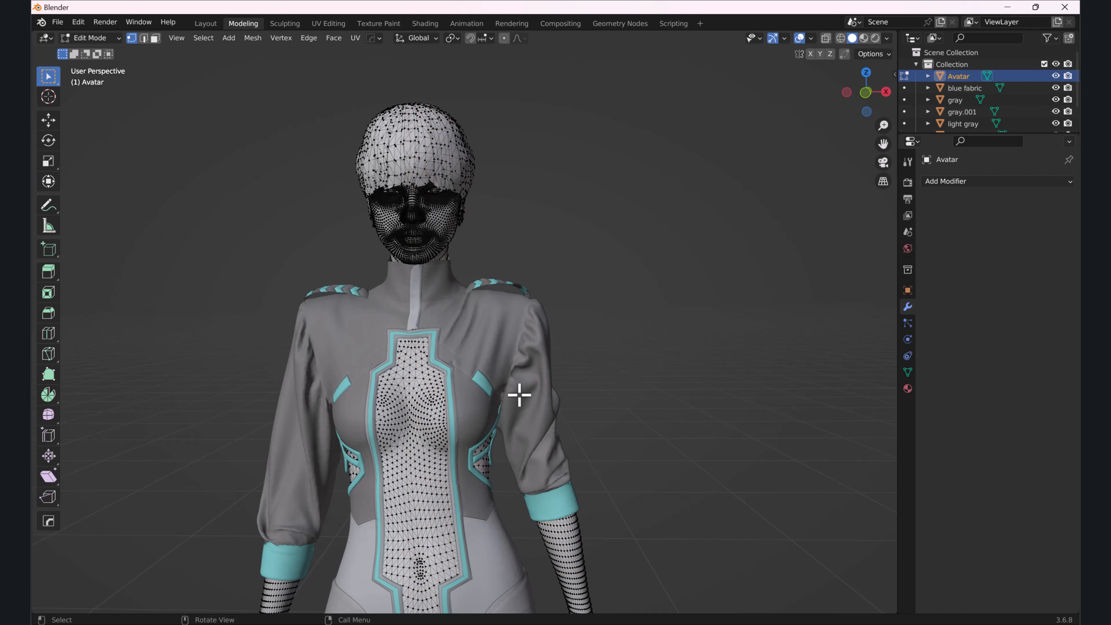
# Try several box selections of vertices across the avatar's upper body, arms and hands.
pyautogui.moveTo(645, 311); pyautogui.dragTo(507, 372)
pyautogui.moveTo(225, 291); pyautogui.dragTo(307, 458)
pyautogui.scroll(-5, 297, 406)
pyautogui.moveTo(376, 474); pyautogui.dragTo(382, 293, button='middle')
pyautogui.moveTo(381, 298); pyautogui.dragTo(441, 389)
pyautogui.moveTo(327, 313); pyautogui.dragTo(505, 380)
pyautogui.moveTo(565, 344); pyautogui.dragTo(432, 442)
pyautogui.moveTo(529, 159); pyautogui.dragTo(405, 247)
pyautogui.moveTo(619, 221); pyautogui.dragTo(472, 272)
# Switch the viewport shading to Wireframe and back to Solid, leaving the avatar's vertices deselected.
pyautogui.press('z')
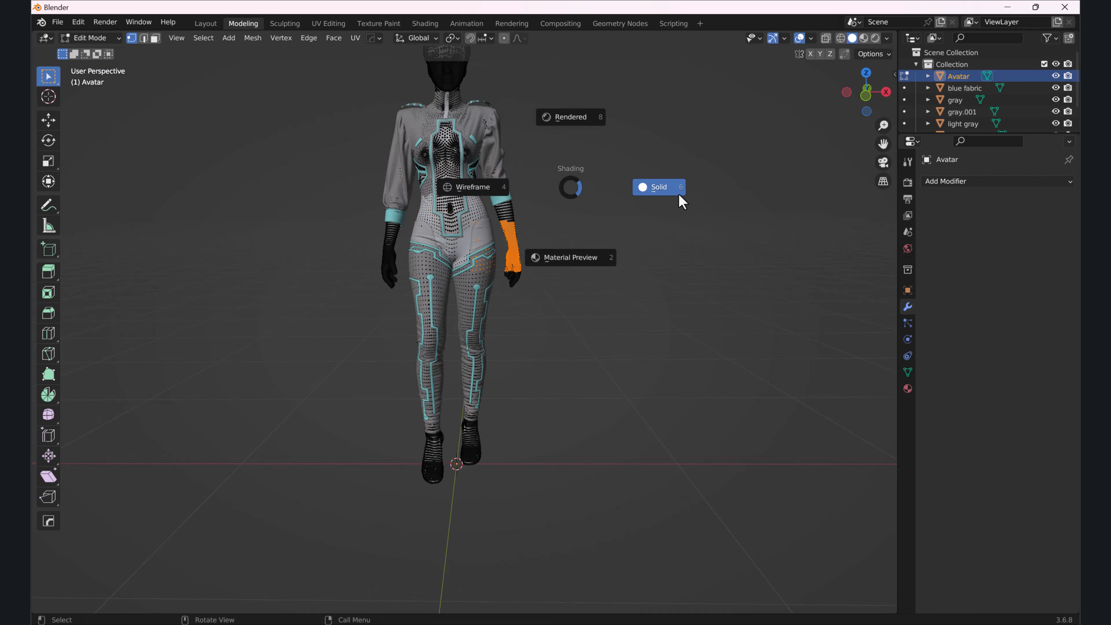
pyautogui.click(681, 183)
pyautogui.press('z')
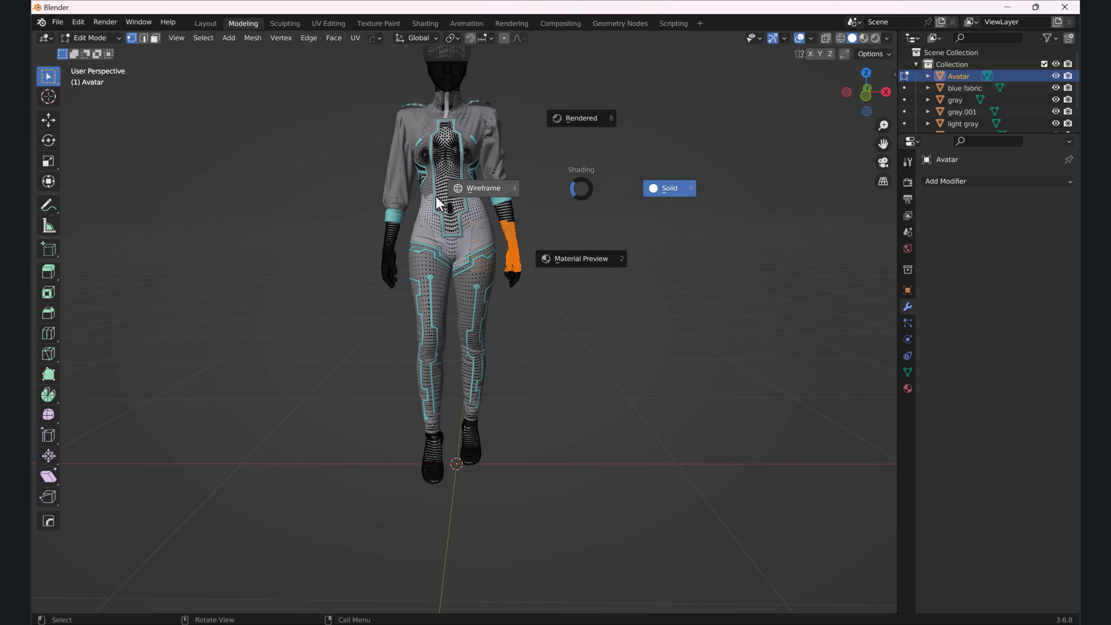
pyautogui.click(436, 198)
pyautogui.press('z')
pyautogui.click(646, 206)
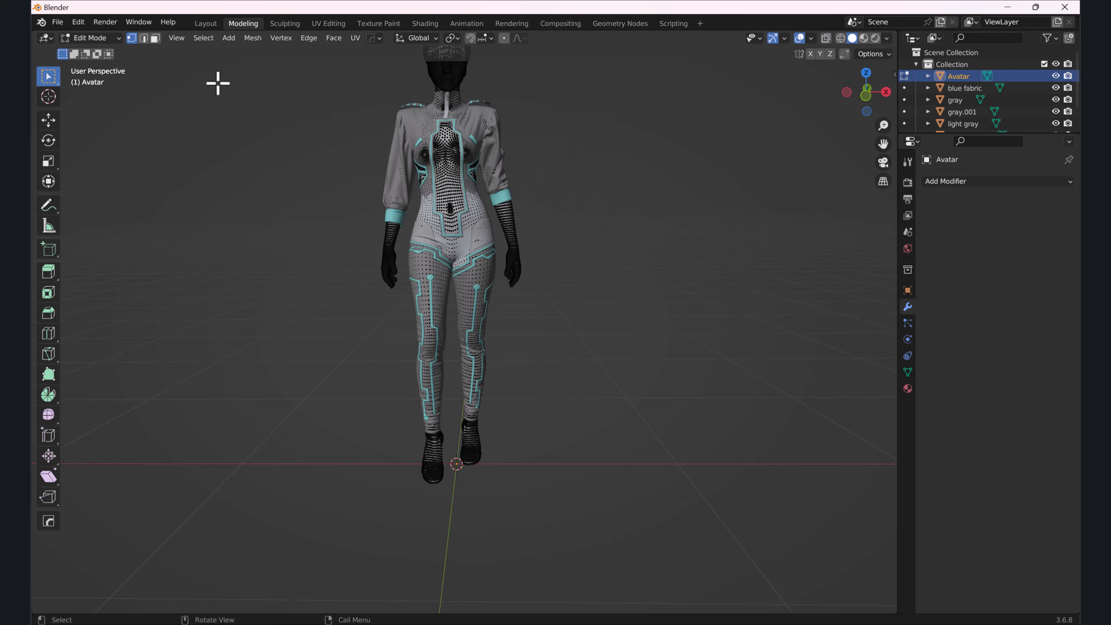
# Box-select the vertices of the avatar's lower torso and forearm, and return to the Layout workspace with nothing selected.
pyautogui.moveTo(595, 161); pyautogui.dragTo(430, 273)
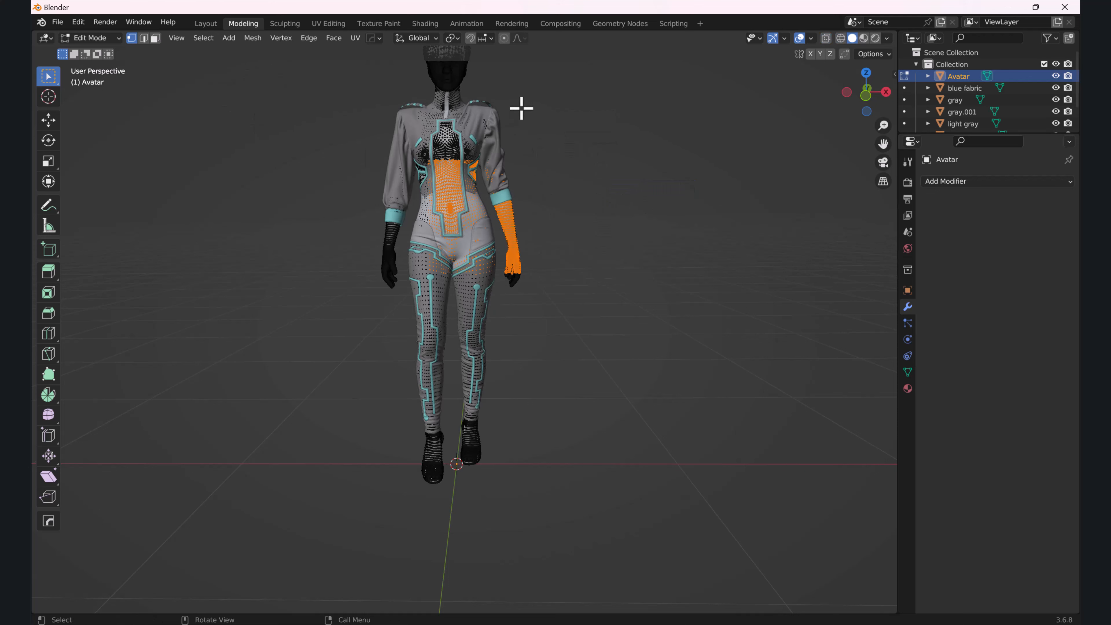
pyautogui.scroll(-3, 485, 119)
pyautogui.scroll(2, 484, 120)
pyautogui.scroll(-1, 487, 212)
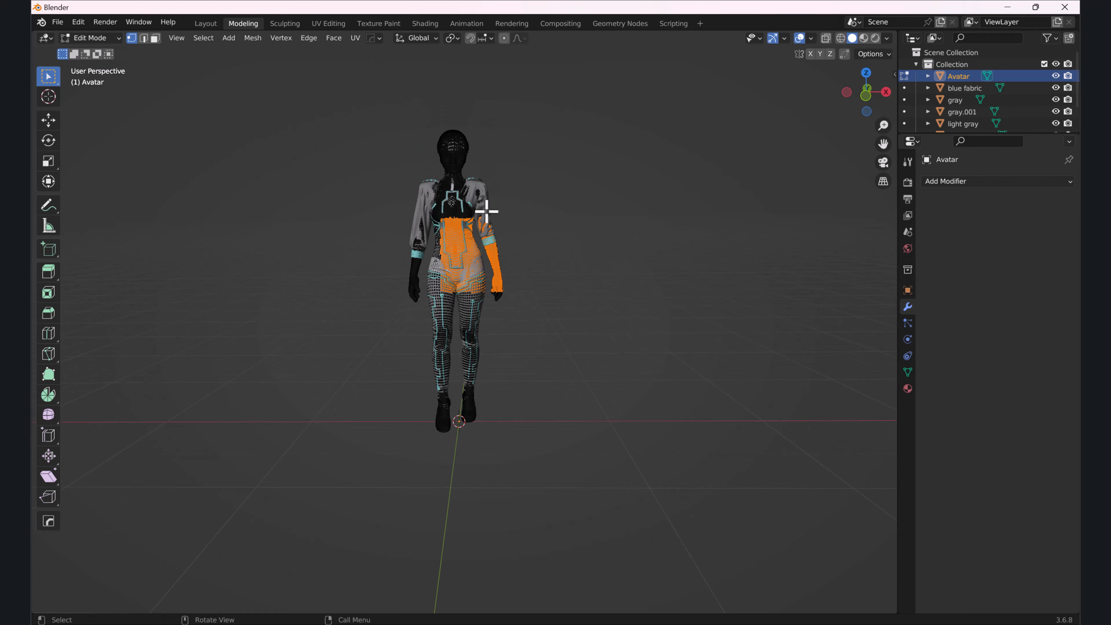
pyautogui.click(206, 25)
pyautogui.click(626, 337)
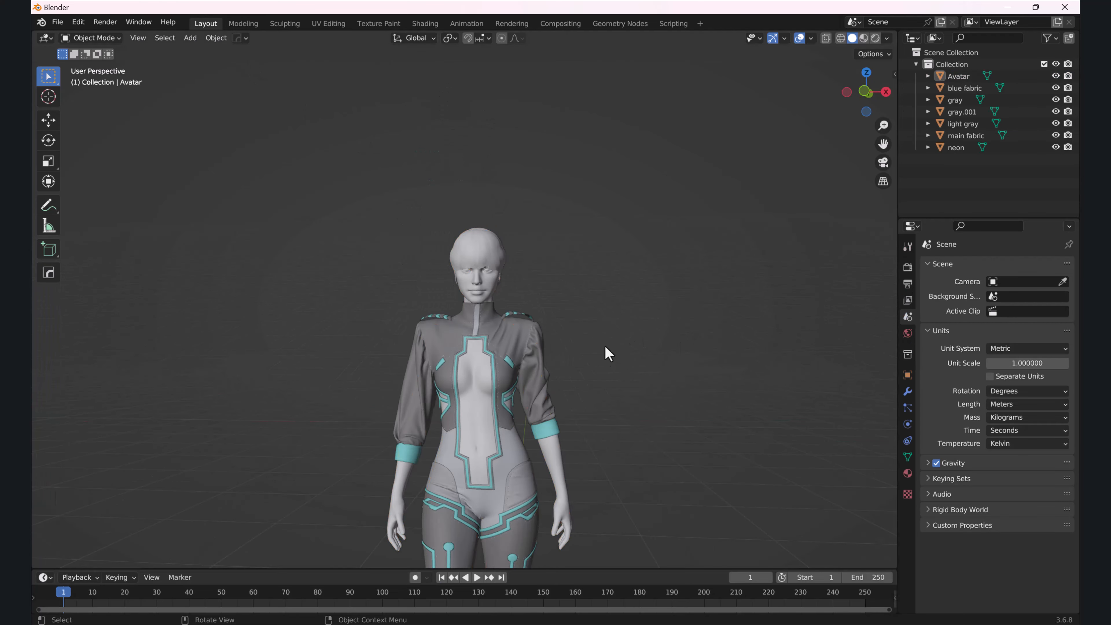
# Examine the full jumpsuit on the avatar from the front and at an angle in the Layout workspace.
pyautogui.scroll(-2, 613, 357)
pyautogui.moveTo(587, 416); pyautogui.dragTo(555, 309, button='middle')
pyautogui.scroll(1, 560, 323)
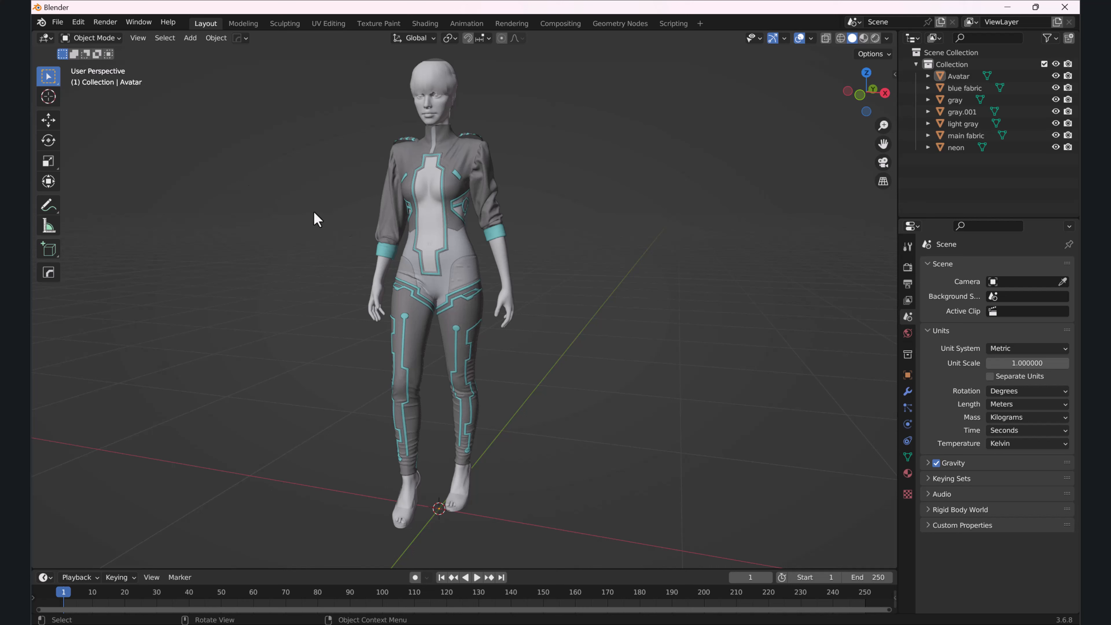
pyautogui.scroll(-5, 396, 275)
pyautogui.scroll(3, 601, 271)
pyautogui.scroll(-2, 564, 266)
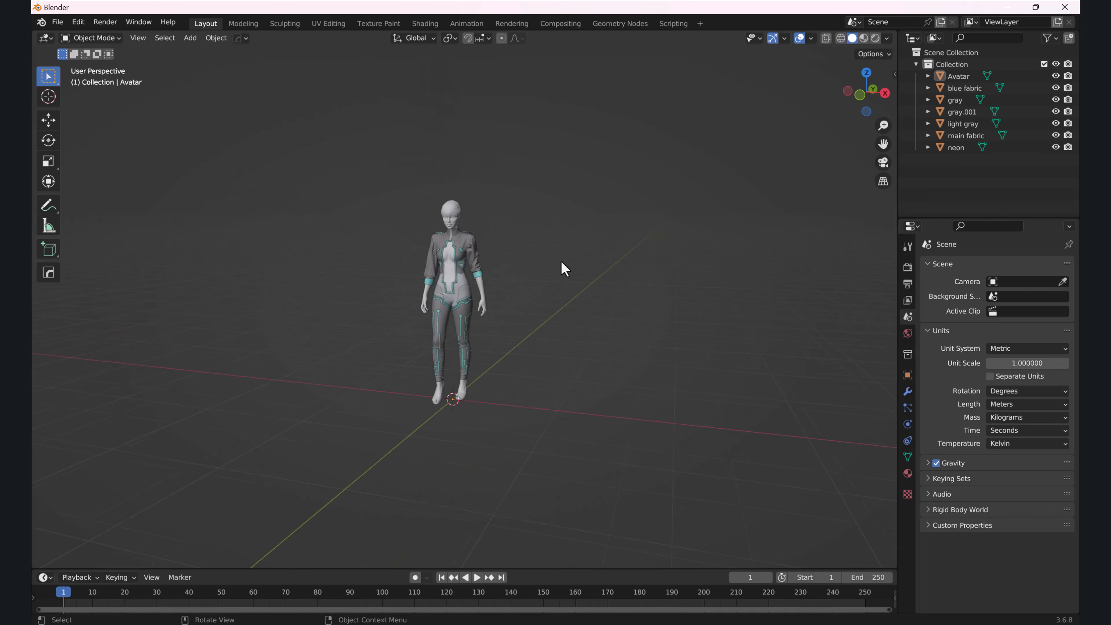
pyautogui.scroll(1, 514, 271)
pyautogui.scroll(-3, 520, 265)
pyautogui.scroll(5, 515, 267)
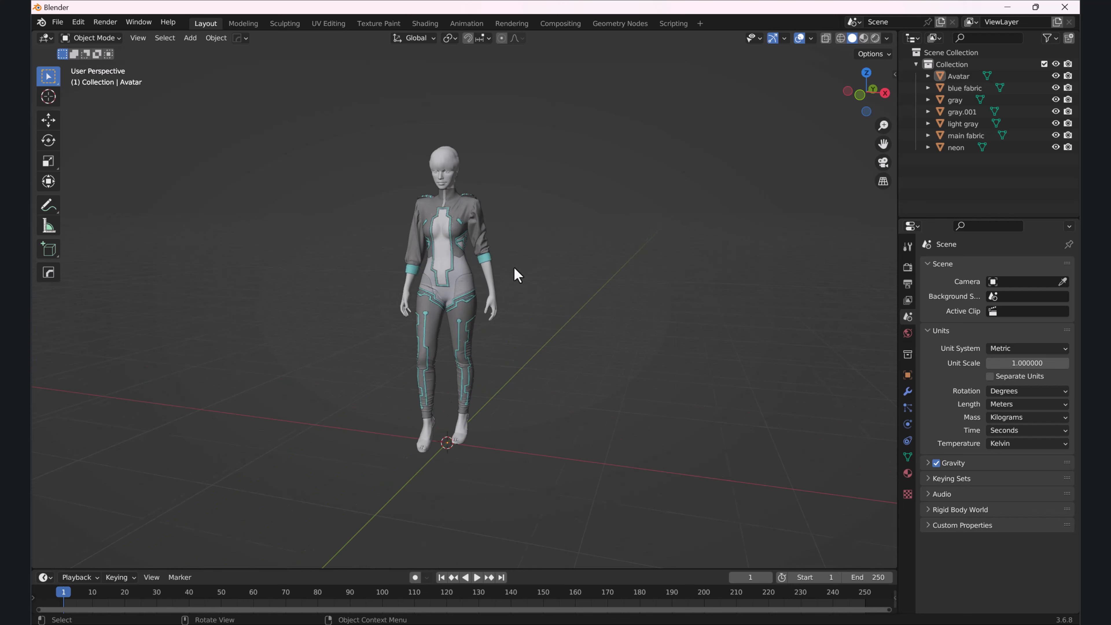
pyautogui.scroll(-2, 503, 268)
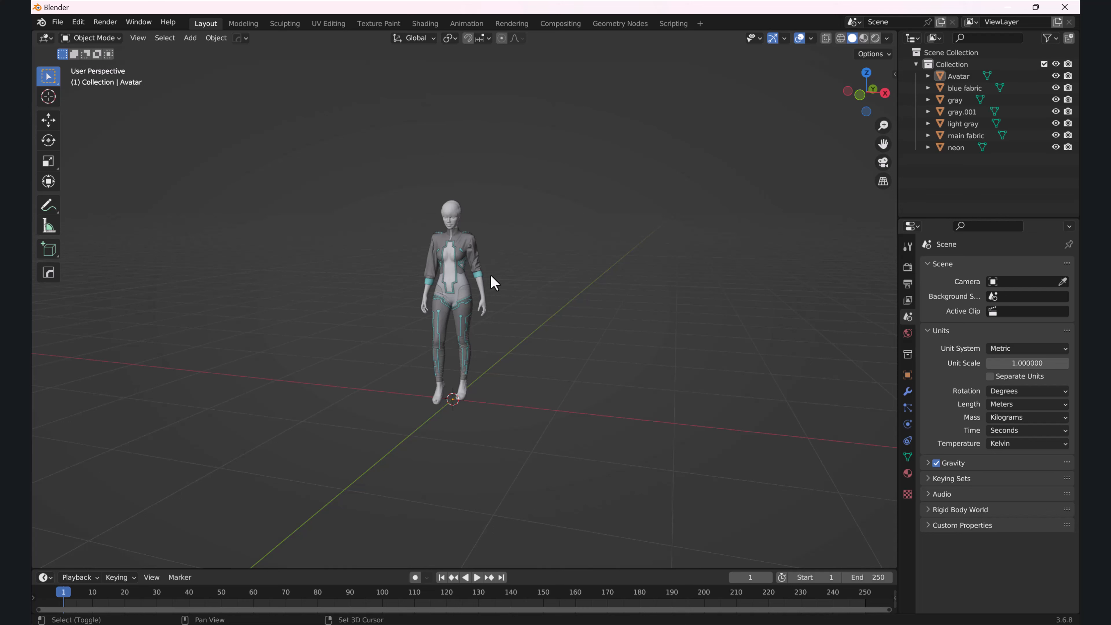
pyautogui.moveTo(491, 276)
pyautogui.keyDown('shift'); pyautogui.mouseDown(button='middle')
pyautogui.moveTo(516, 281)
pyautogui.moveTo(477, 278)
pyautogui.moveTo(465, 328)
pyautogui.moveTo(513, 276)
pyautogui.mouseUp(button='middle'); pyautogui.keyUp('shift')
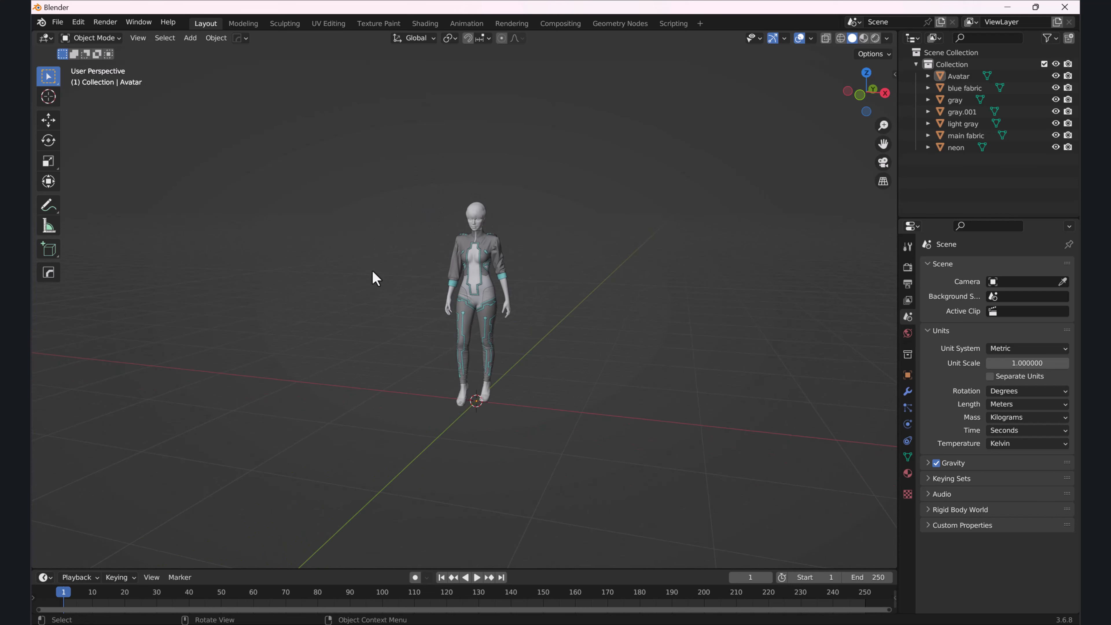
pyautogui.moveTo(375, 279); pyautogui.dragTo(406, 264, button='middle')
pyautogui.scroll(2, 569, 263)
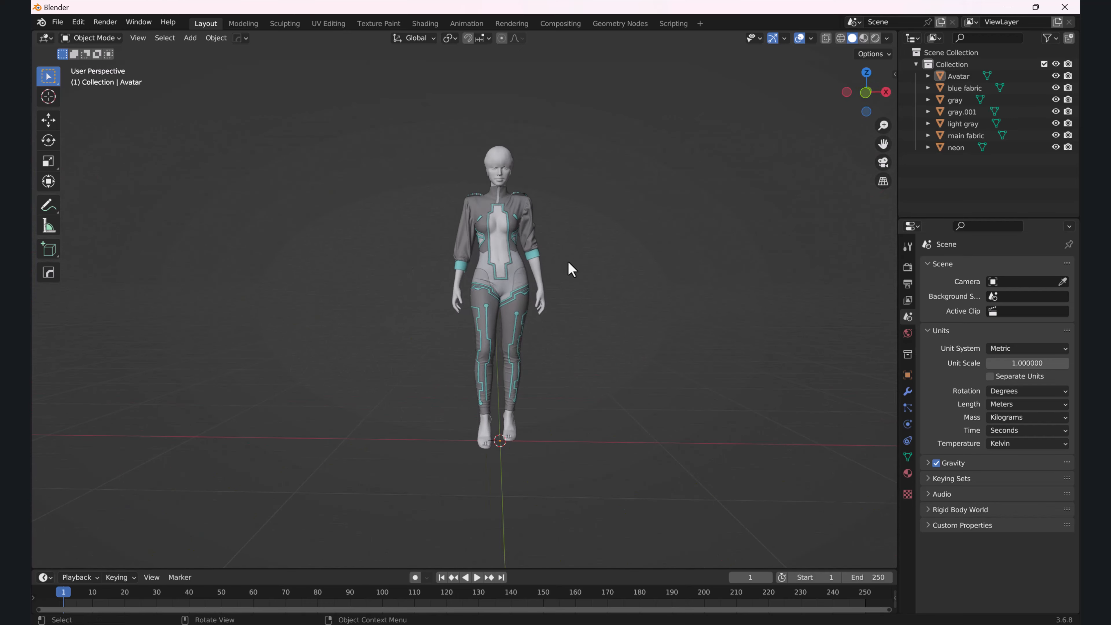
pyautogui.scroll(1, 568, 268)
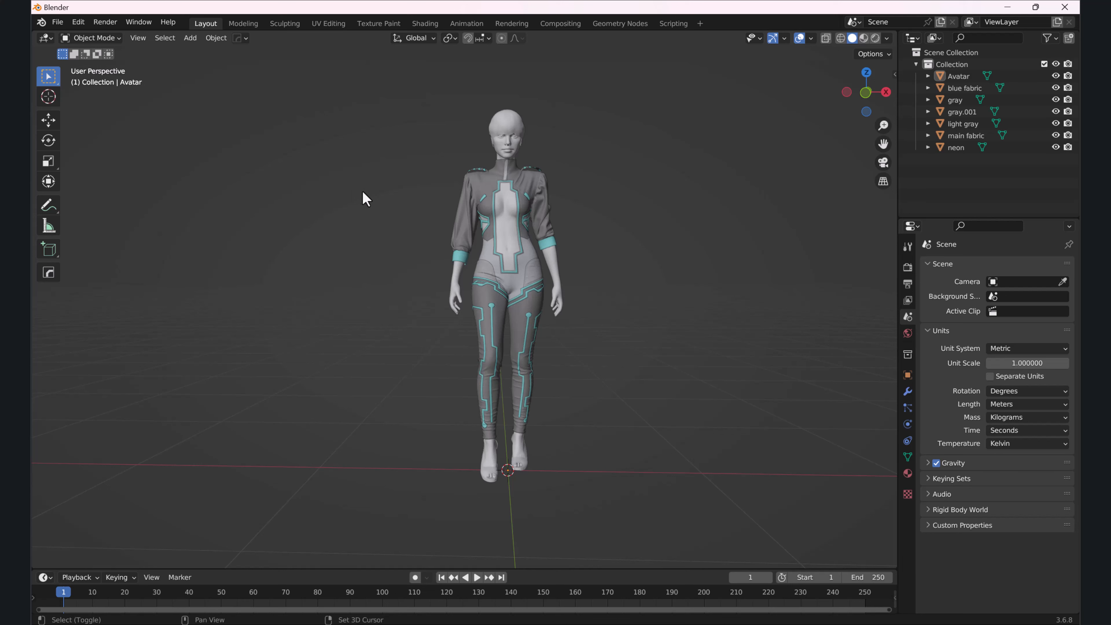
# Split the 3D viewport vertically into two side-by-side viewports of about equal width.
pyautogui.keyDown('shift'); pyautogui.moveTo(367, 199); pyautogui.dragTo(329, 187, button='middle'); pyautogui.keyUp('shift')
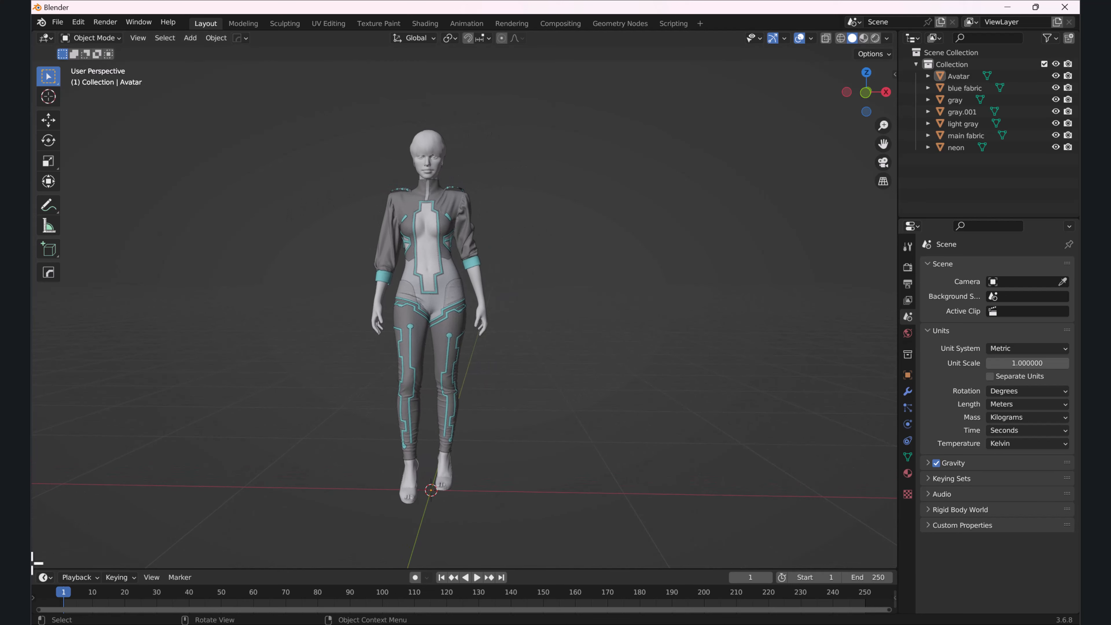
pyautogui.moveTo(33, 566); pyautogui.dragTo(450, 515)
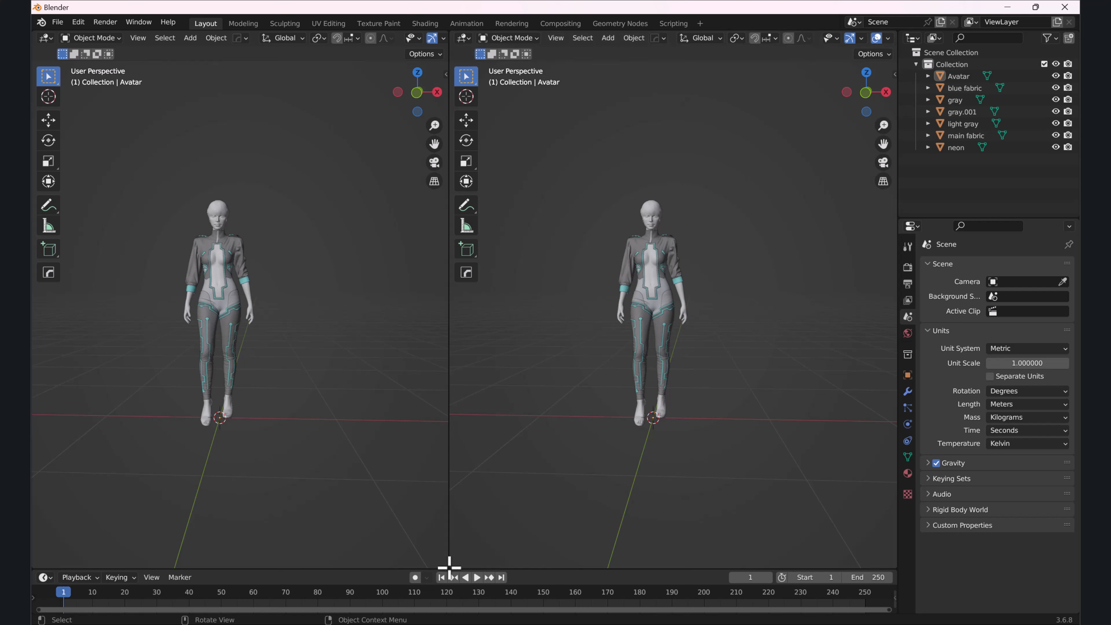
# Split one of the two viewports horizontally and join its upper and lower areas back into one.
pyautogui.moveTo(451, 567); pyautogui.dragTo(559, 357)
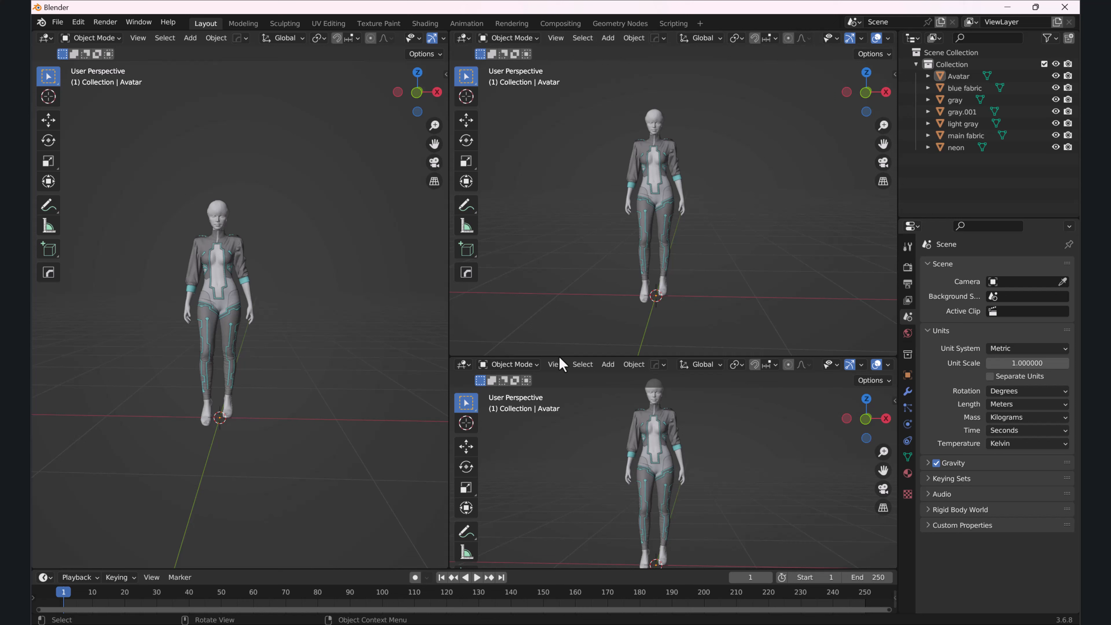
pyautogui.rightClick(538, 358)
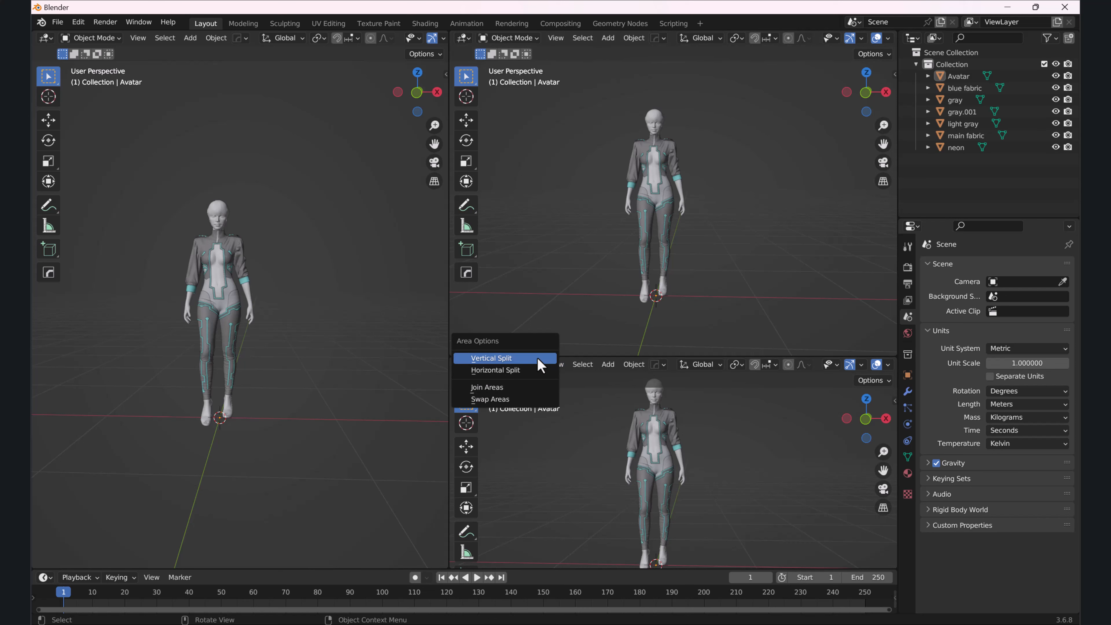
pyautogui.click(509, 392)
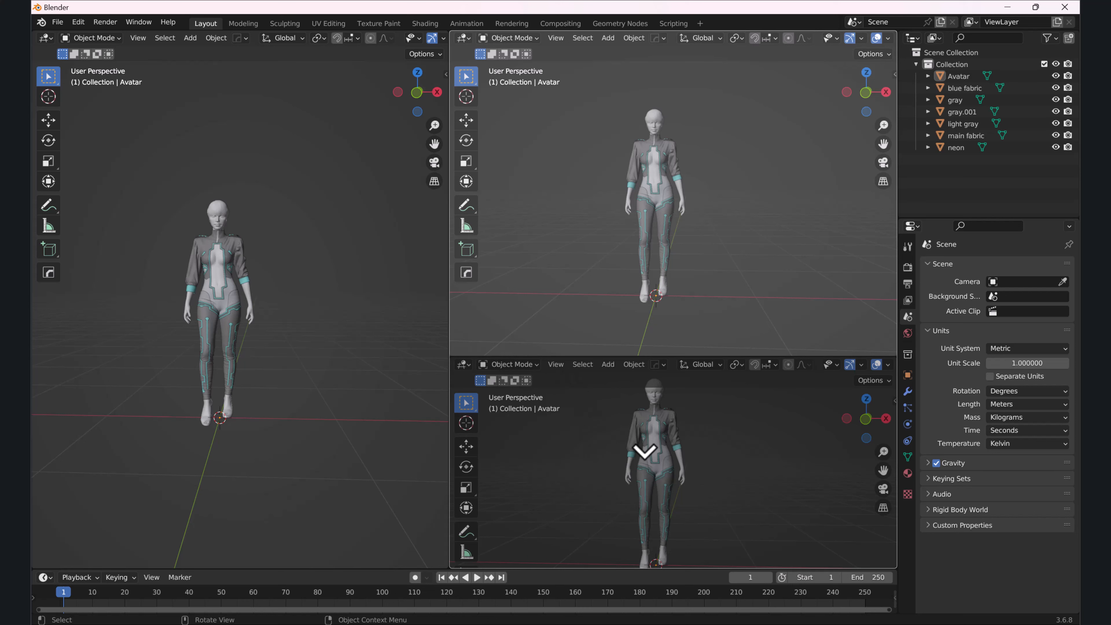
pyautogui.click(635, 476)
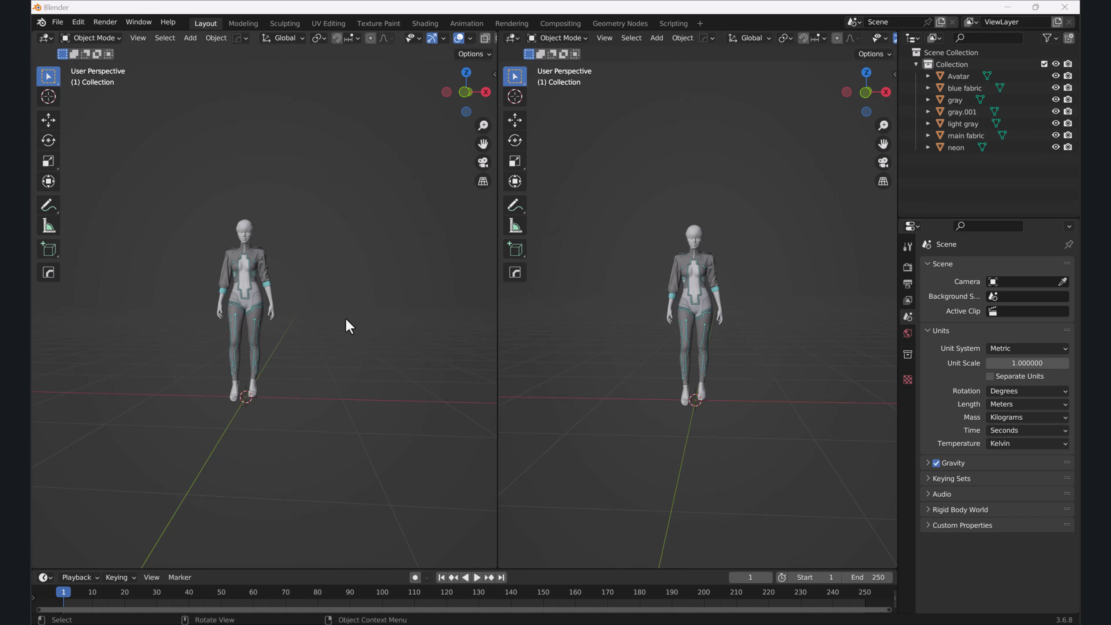
# Add a camera to the scene from the first of the two viewports.
pyautogui.moveTo(342, 328); pyautogui.dragTo(330, 375, button='middle')
pyautogui.keyDown('shift'); pyautogui.moveTo(309, 350); pyautogui.dragTo(326, 336, button='middle'); pyautogui.keyUp('shift')
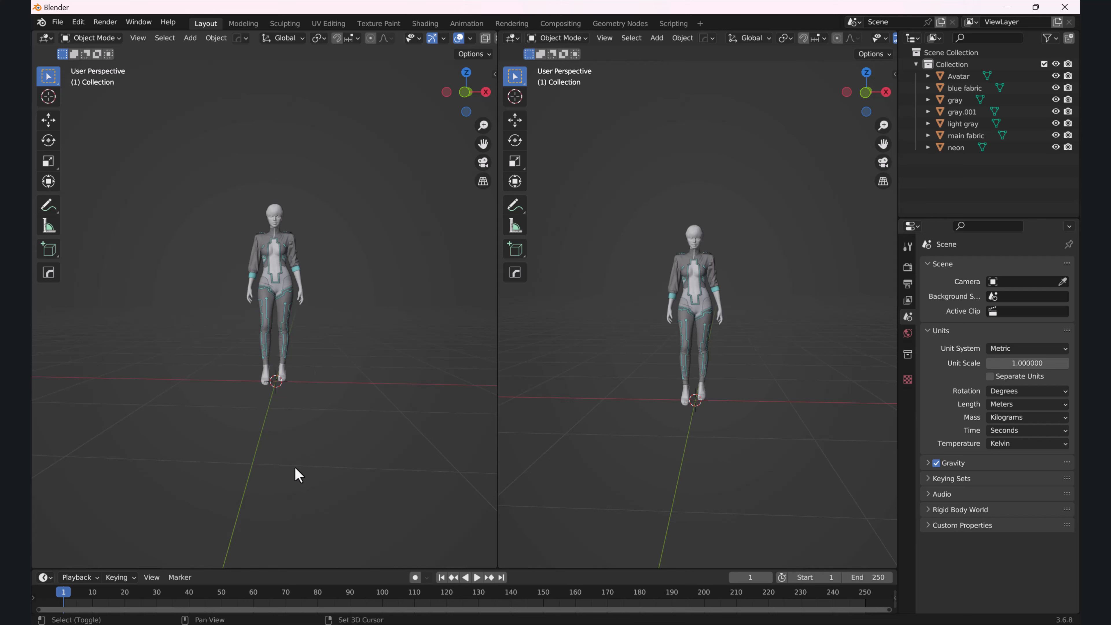
pyautogui.hotkey('shift', 'a')
pyautogui.moveTo(289, 458)
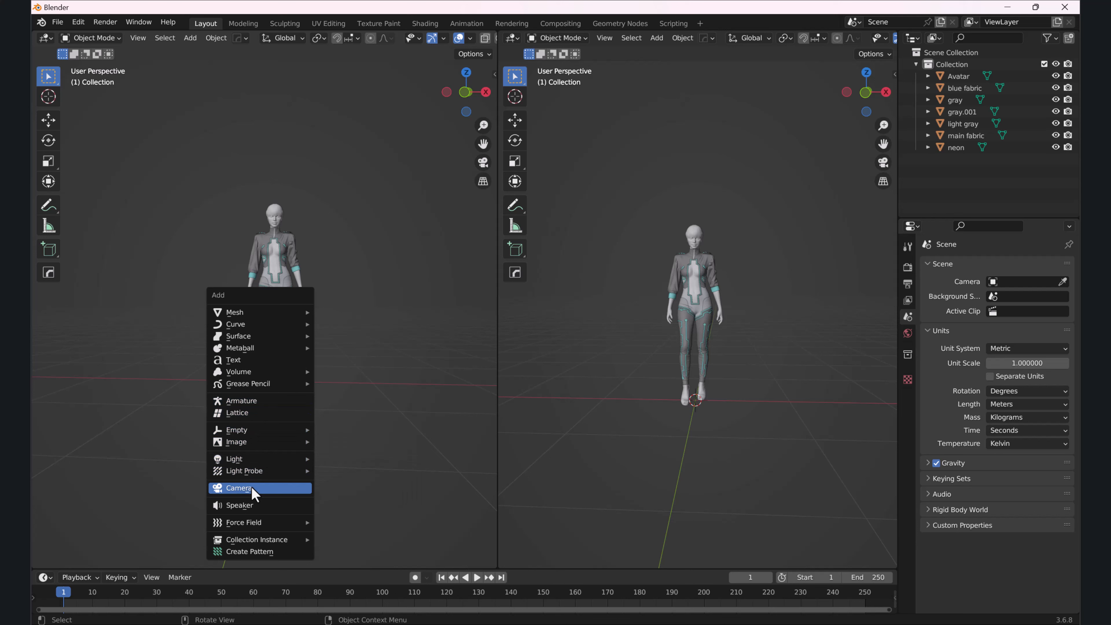
pyautogui.click(258, 489)
# Move the new camera slightly along the global Y axis, viewing the avatar from the side.
pyautogui.moveTo(277, 383); pyautogui.dragTo(425, 417, button='middle')
pyautogui.press('g')
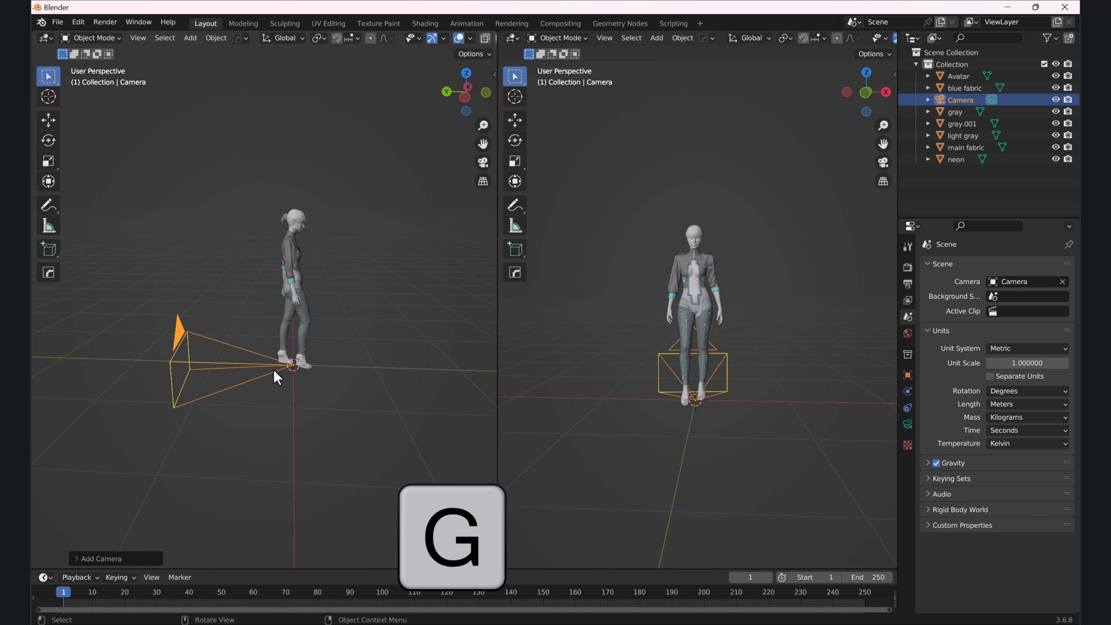
pyautogui.press('g')
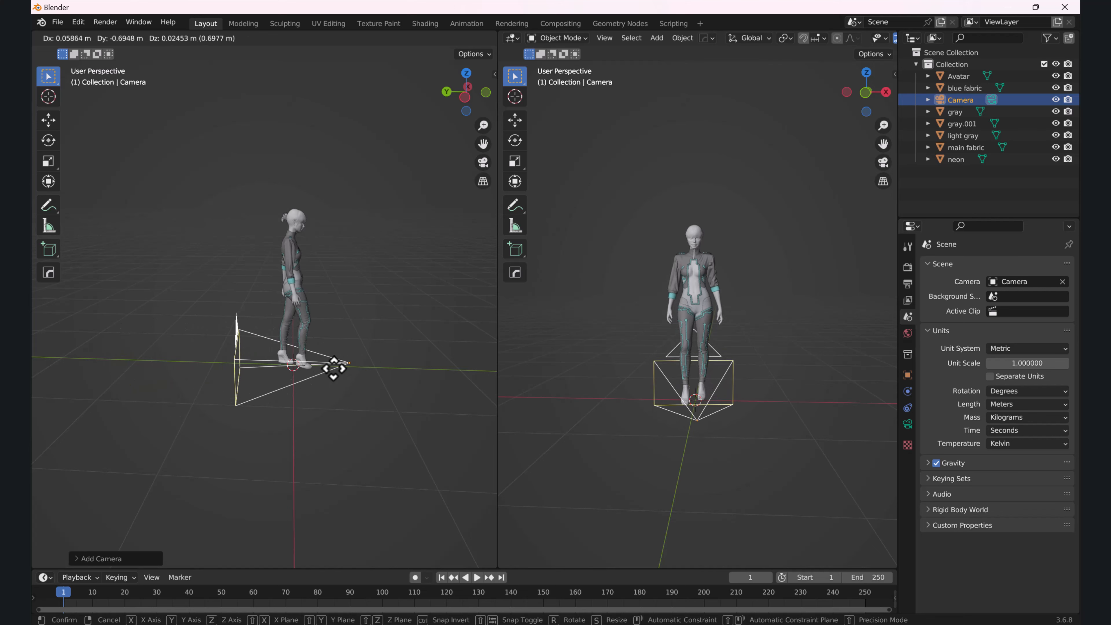
pyautogui.press('y')
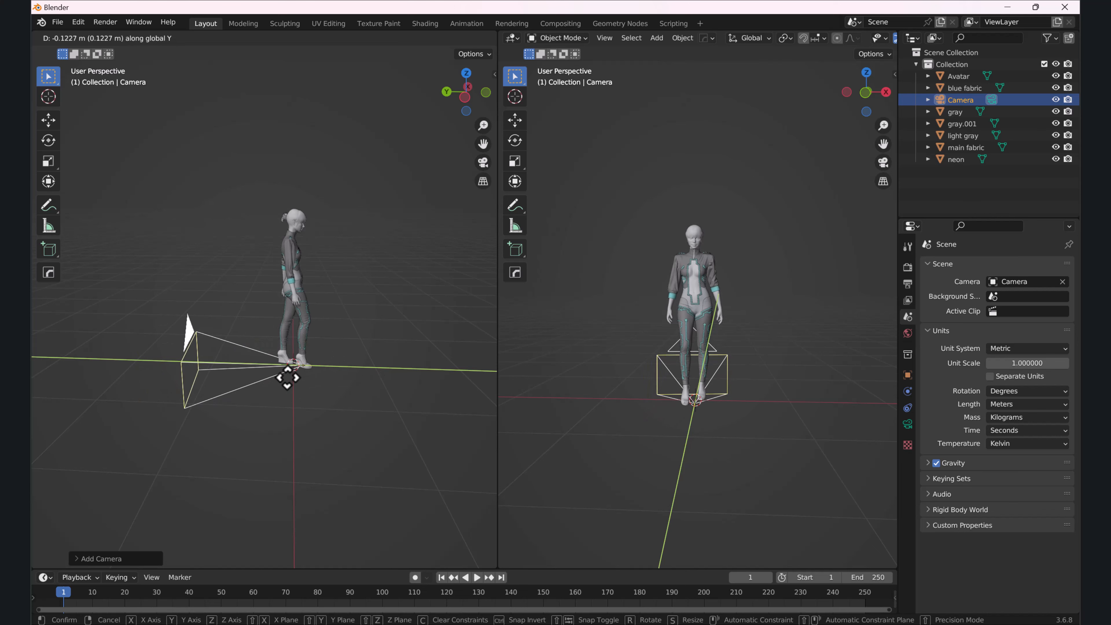
pyautogui.click(291, 315)
pyautogui.moveTo(372, 385); pyautogui.dragTo(309, 378, button='middle')
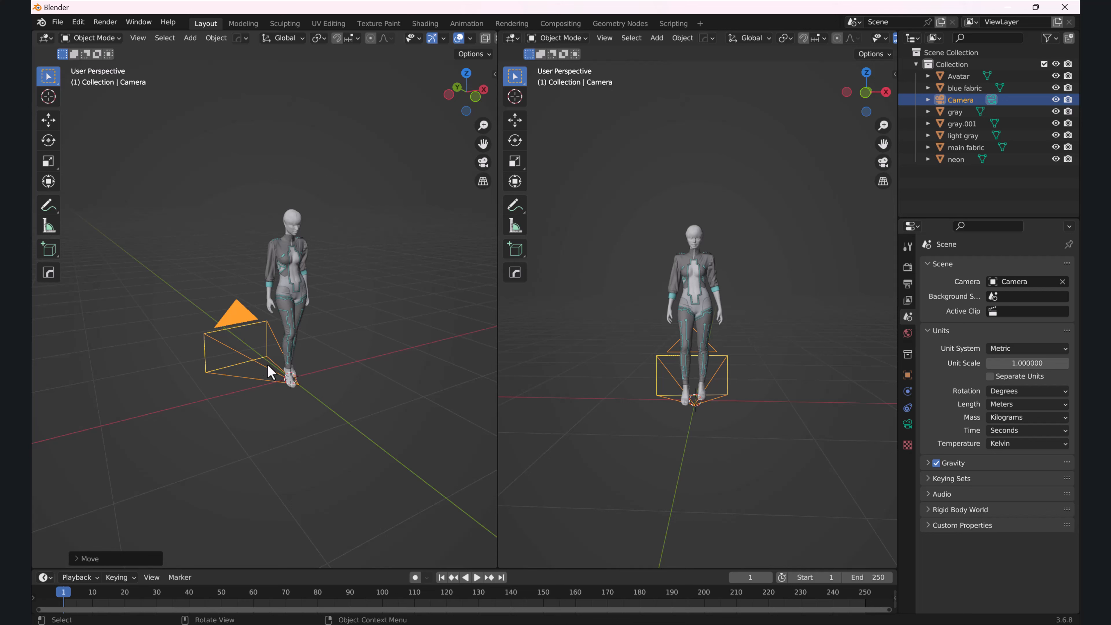
# Move the camera slightly along the global X axis, keeping it roughly in line with the avatar.
pyautogui.click(232, 340)
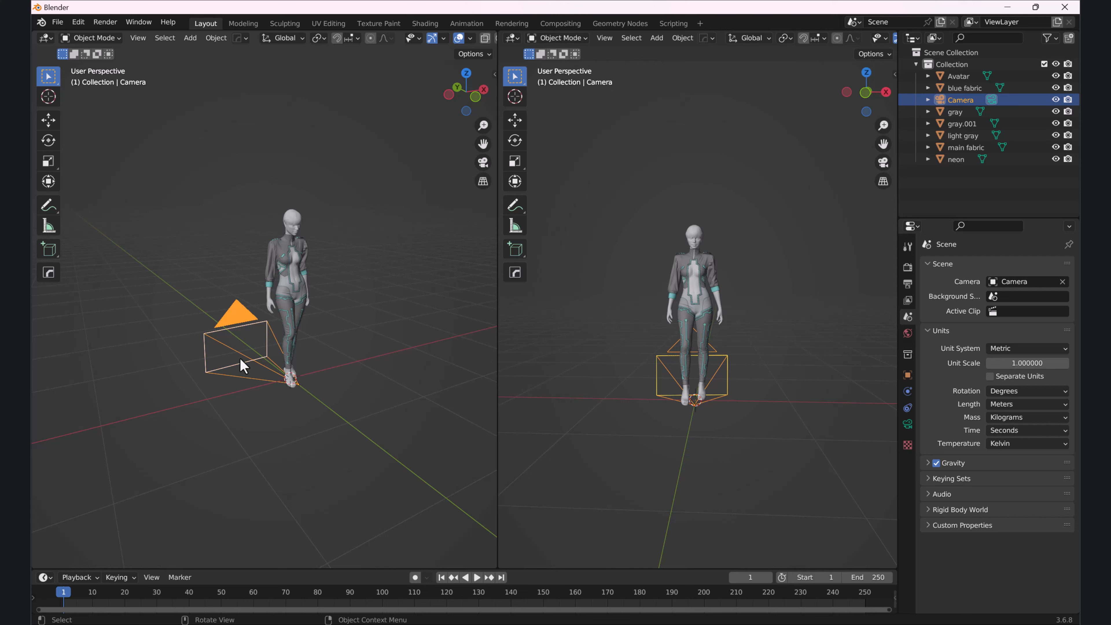
pyautogui.press('g')
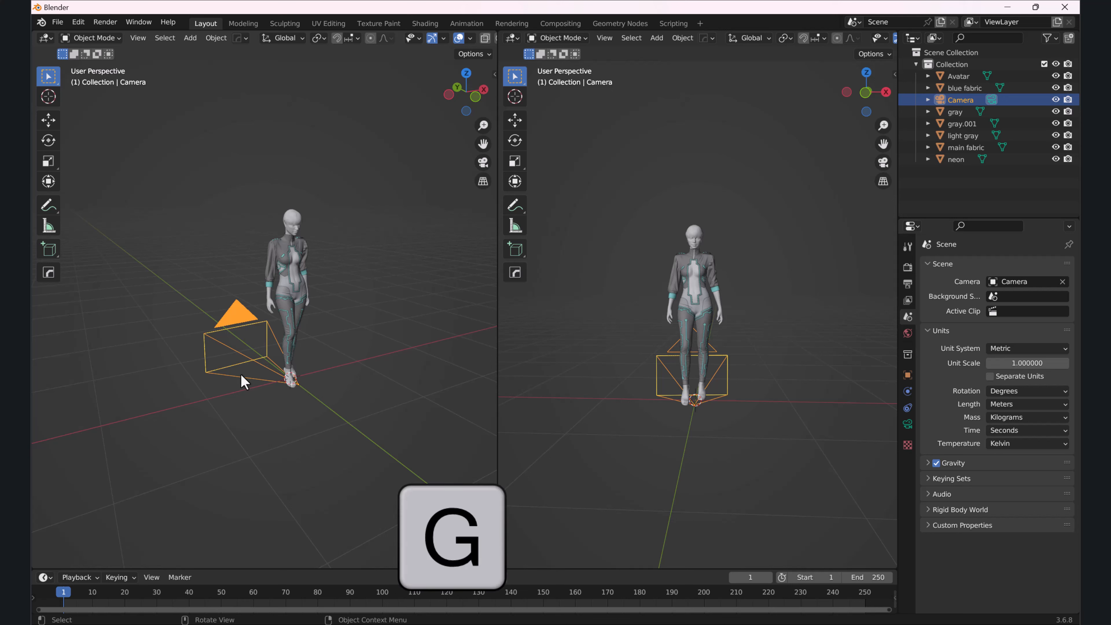
pyautogui.press('x')
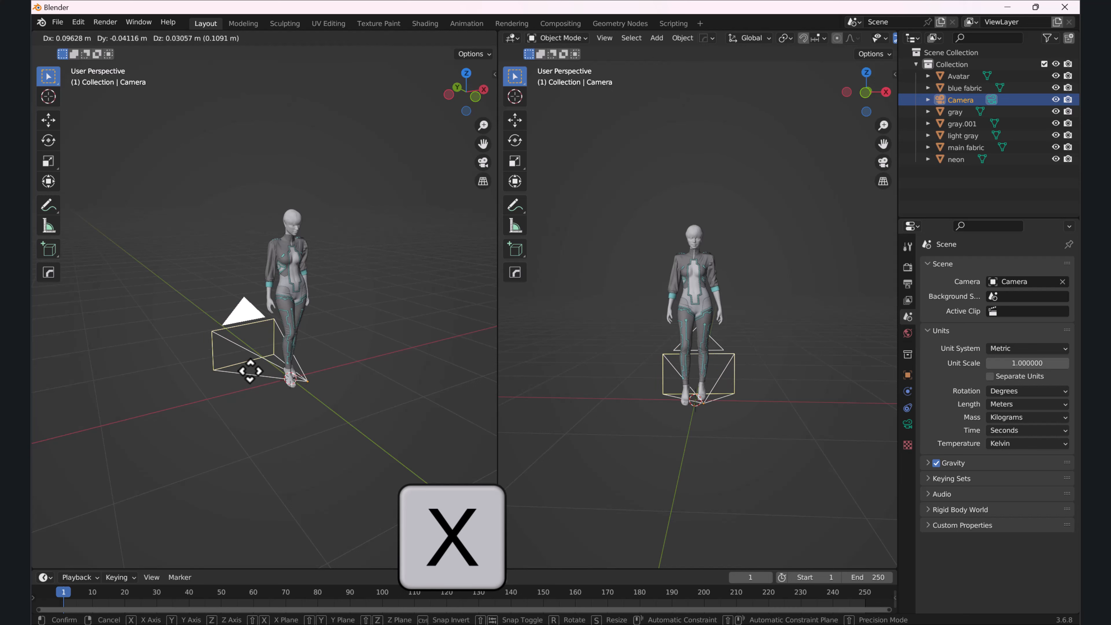
pyautogui.press('x')
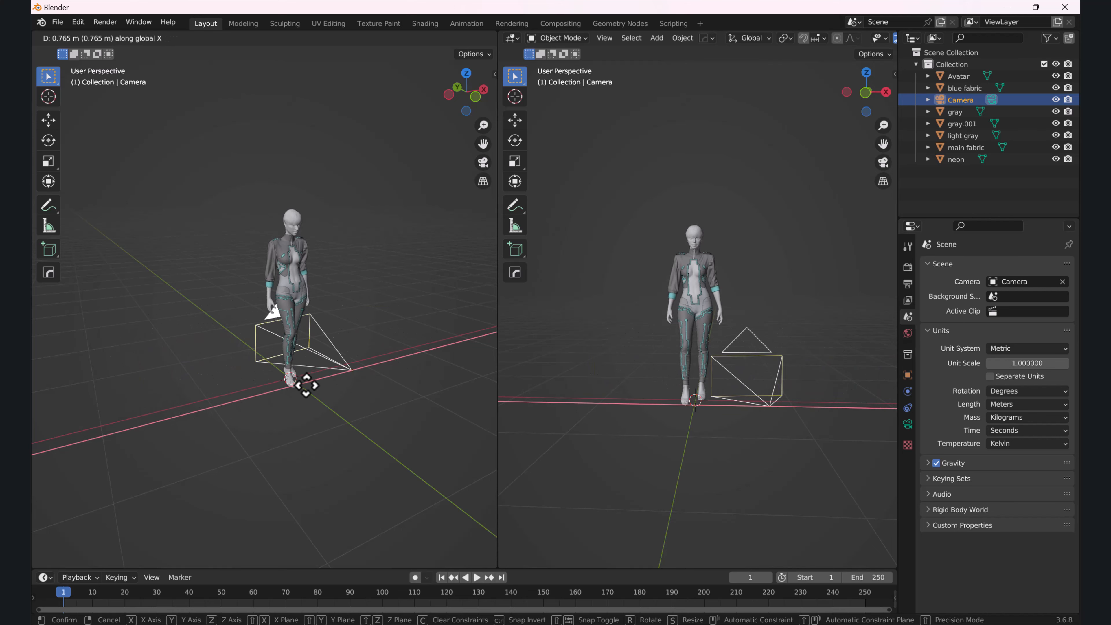
pyautogui.click(252, 396)
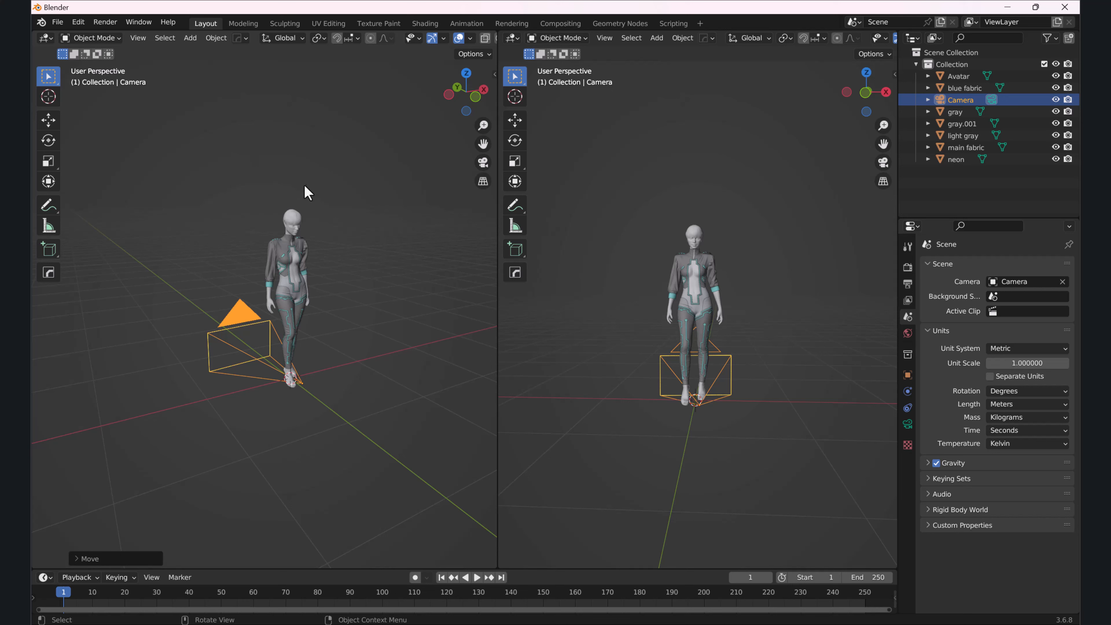
# Raise the camera along the global Z axis to just above the avatar's head.
pyautogui.press('g')
pyautogui.press('z')
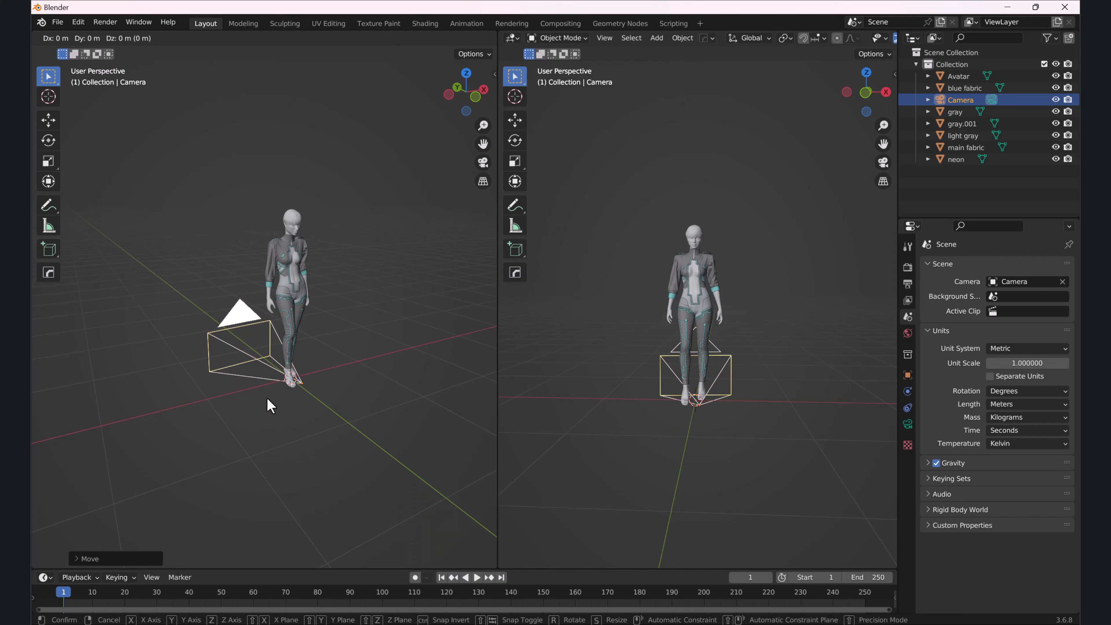
pyautogui.click(305, 181)
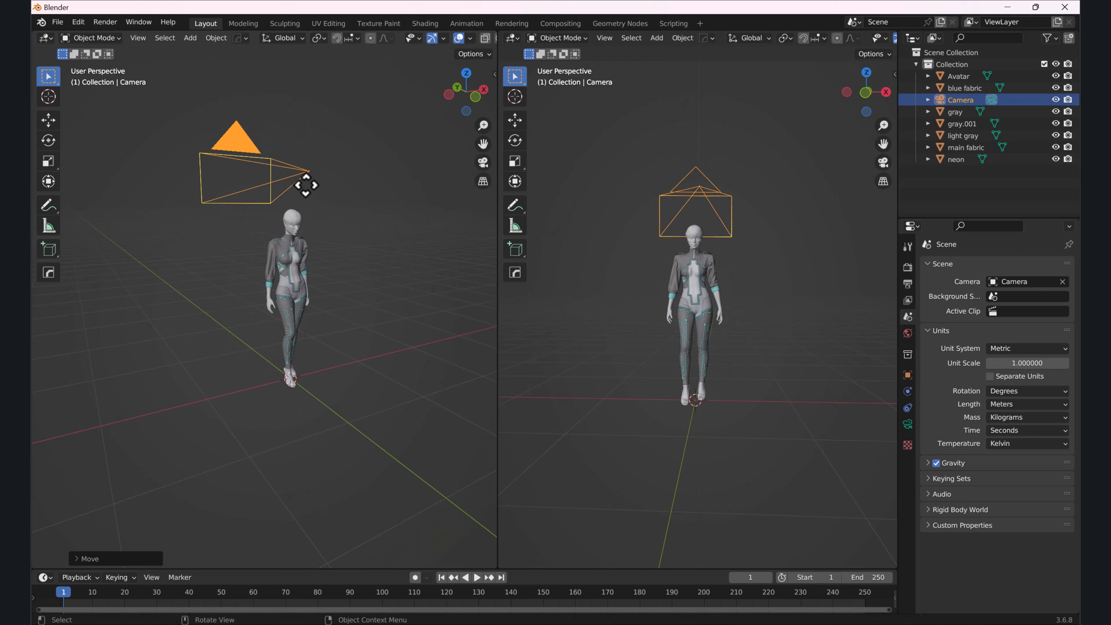
# Move the camera along the global Y axis to the front side of the avatar, leaving a clear distance between them.
pyautogui.scroll(-4, 302, 193)
pyautogui.moveTo(303, 206); pyautogui.dragTo(280, 323, button='middle')
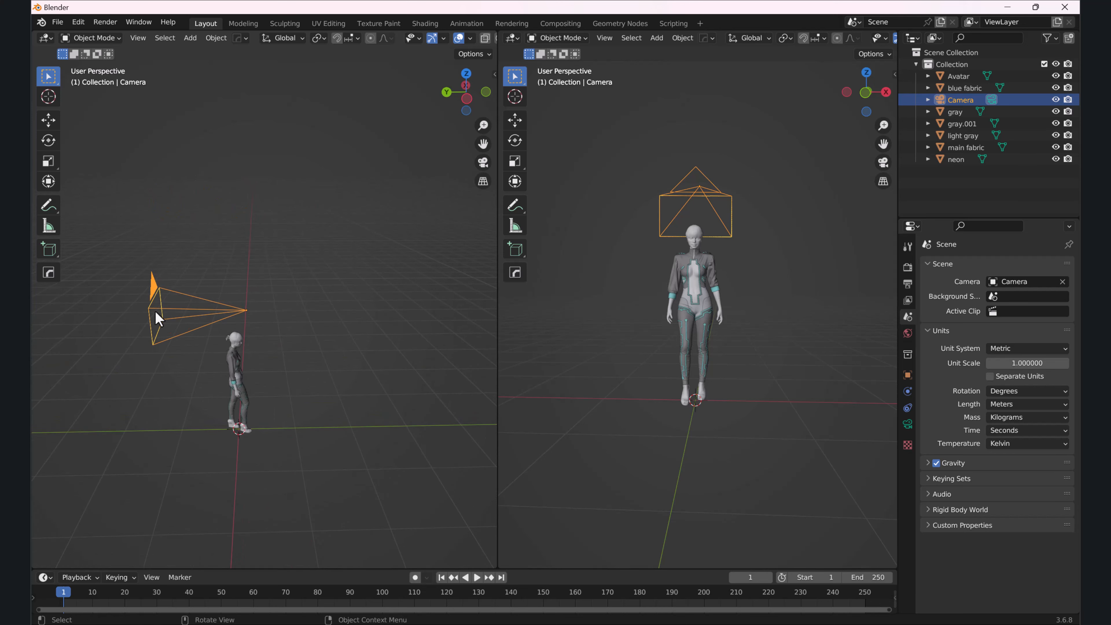
pyautogui.press('g')
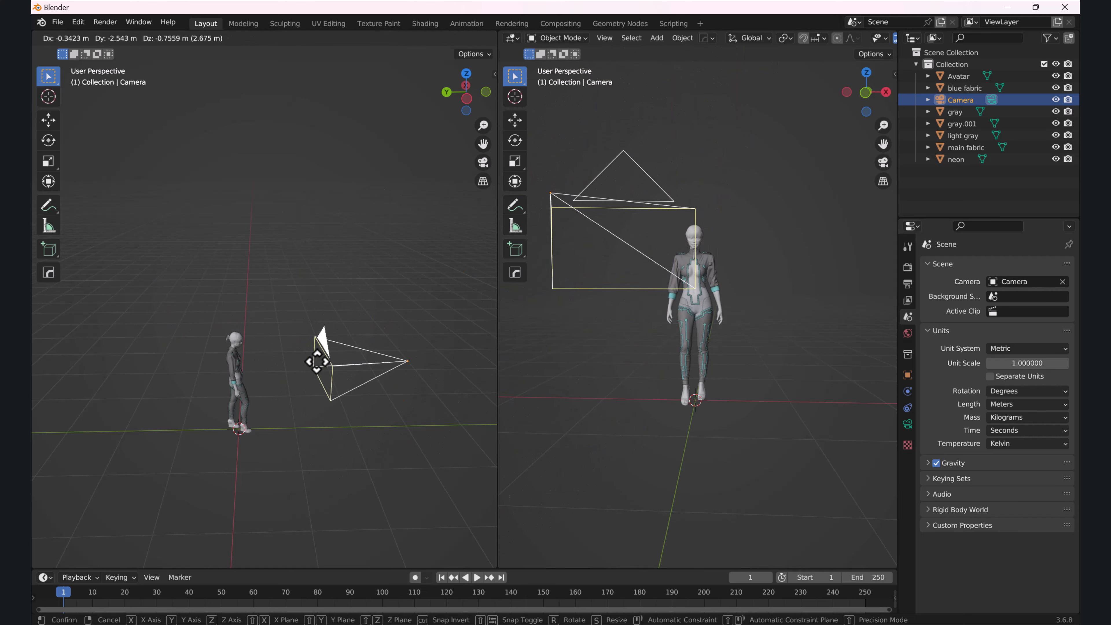
pyautogui.press('y')
pyautogui.press('y')
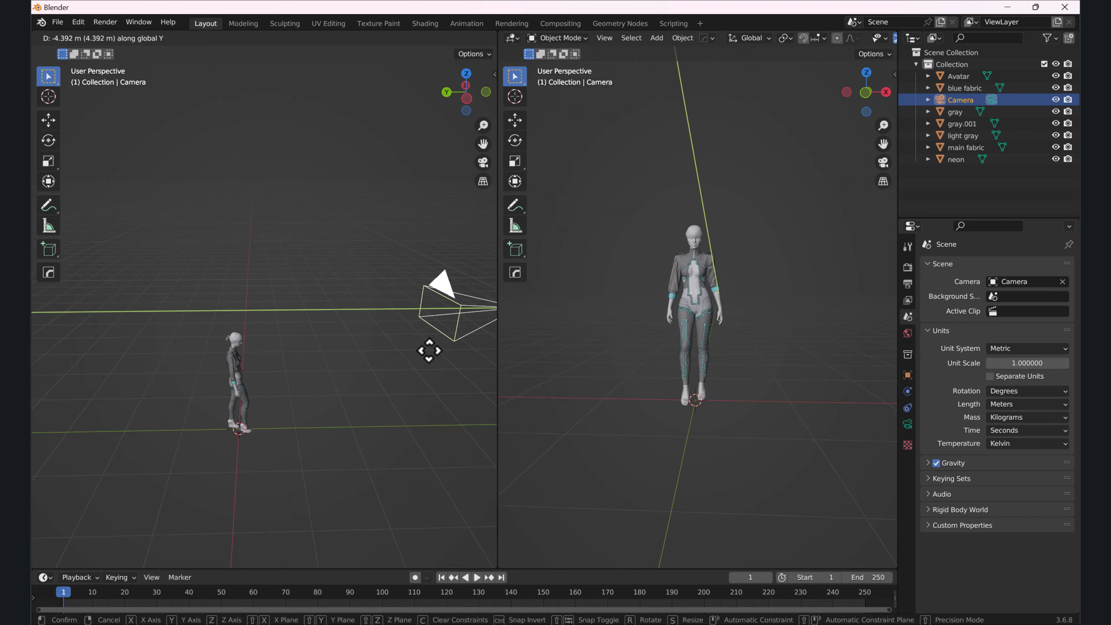
pyautogui.click(393, 353)
# Switch the second viewport to the camera's perspective and lock the camera to the view so that navigating moves it.
pyautogui.press('0')
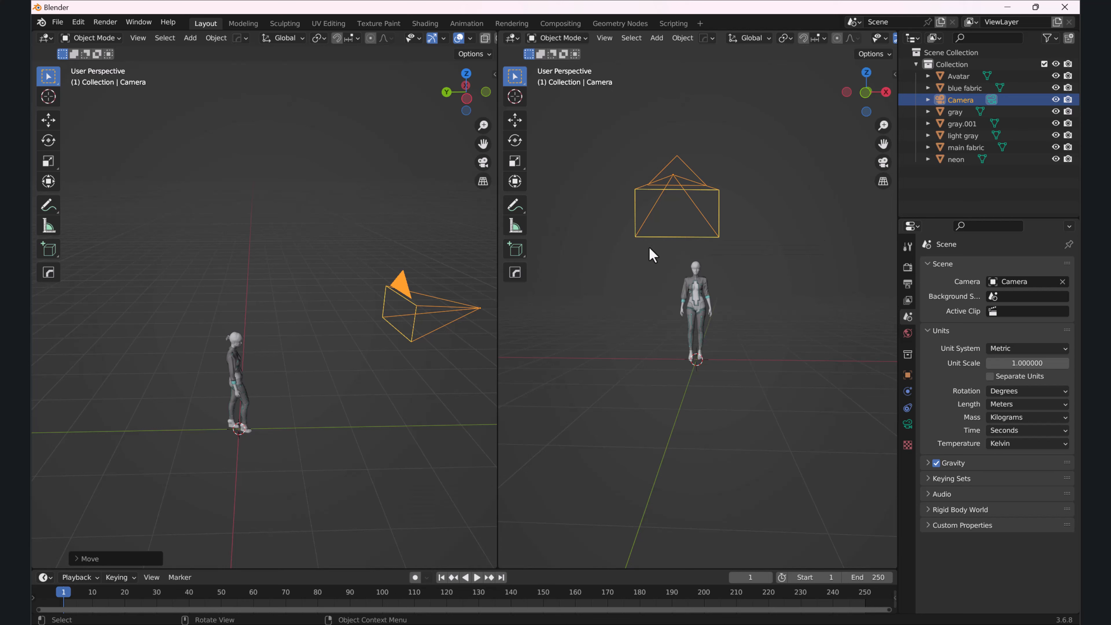
pyautogui.press('KP_0')
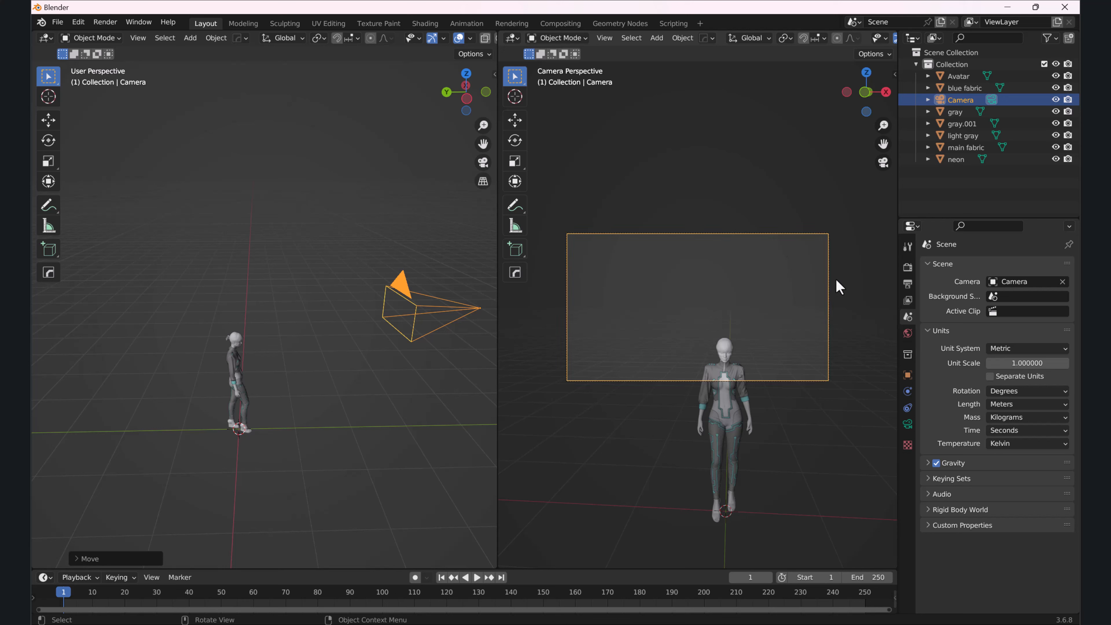
pyautogui.click(893, 75)
pyautogui.click(890, 131)
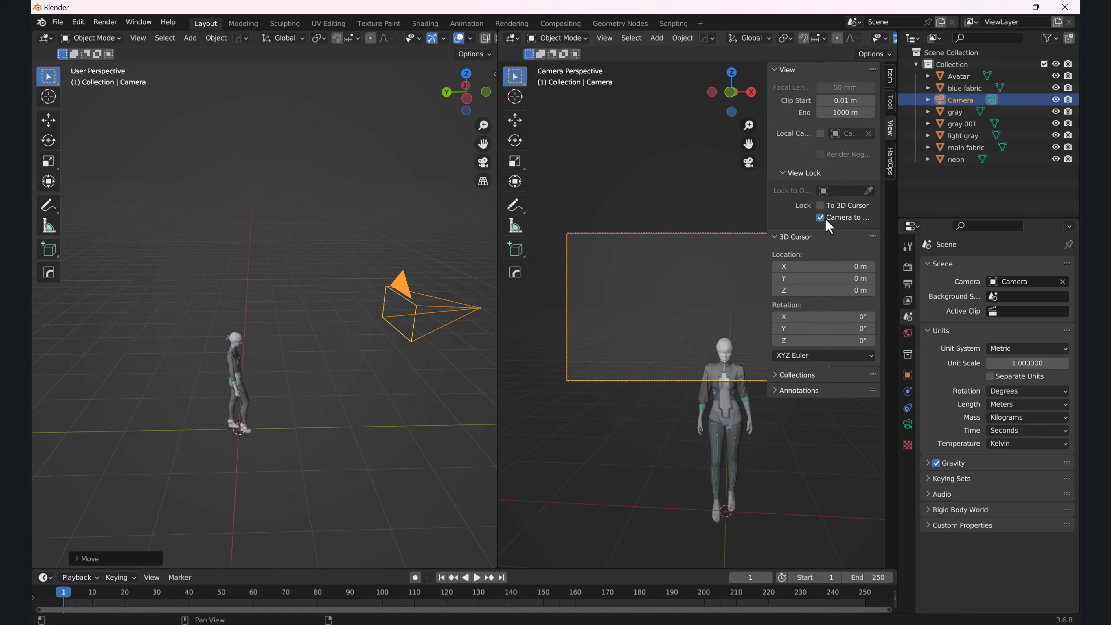
pyautogui.click(675, 203)
pyautogui.moveTo(685, 274)
pyautogui.mouseDown(button='middle')
pyautogui.moveTo(678, 255)
pyautogui.moveTo(653, 273)
pyautogui.moveTo(703, 278)
pyautogui.mouseUp(button='middle')
# Collapse the view settings, shrink the sidebar to a narrow strip, and bring the locked camera closer to the avatar at a slight angle.
pyautogui.click(774, 70)
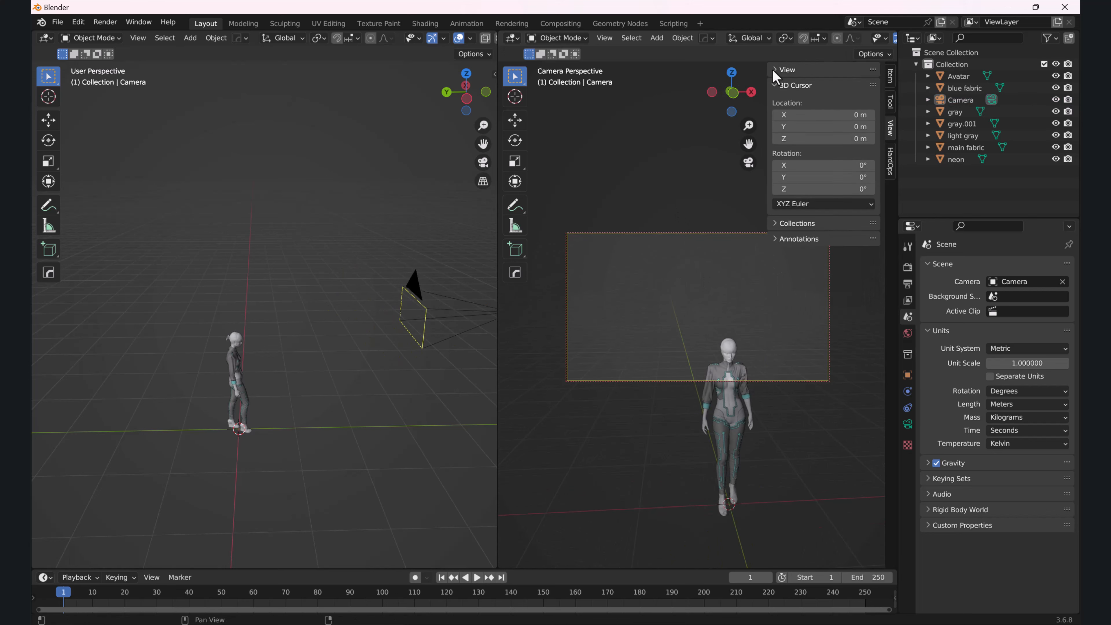
pyautogui.moveTo(770, 79); pyautogui.dragTo(870, 88)
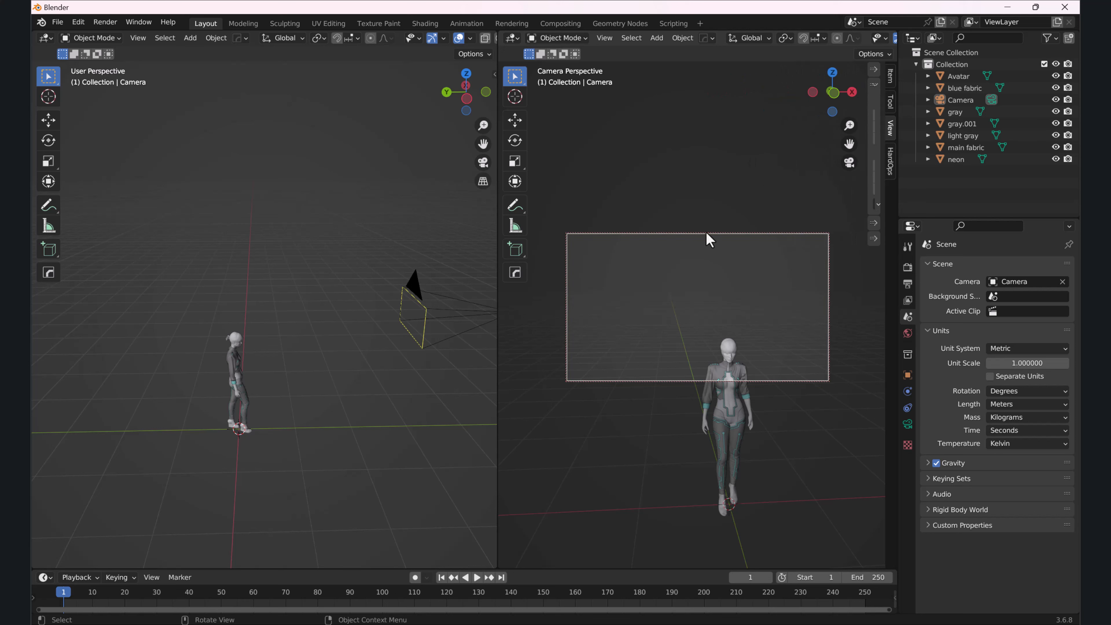
pyautogui.moveTo(810, 401); pyautogui.dragTo(705, 265, button='middle')
# Set the vertical resolution of the render output to 1920 px.
pyautogui.click(907, 266)
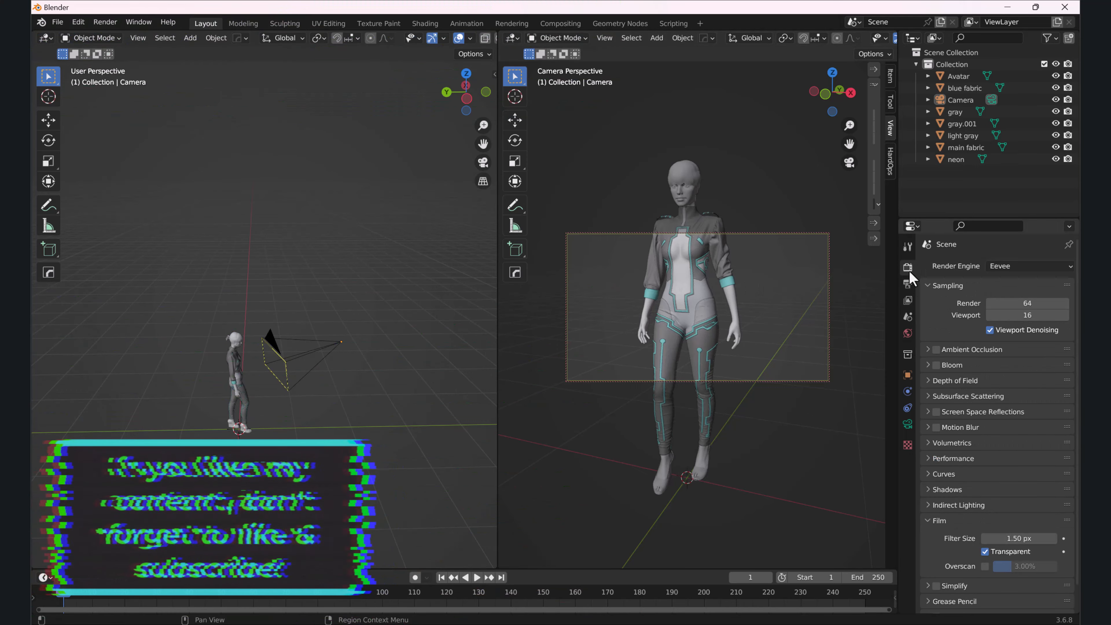
pyautogui.click(909, 284)
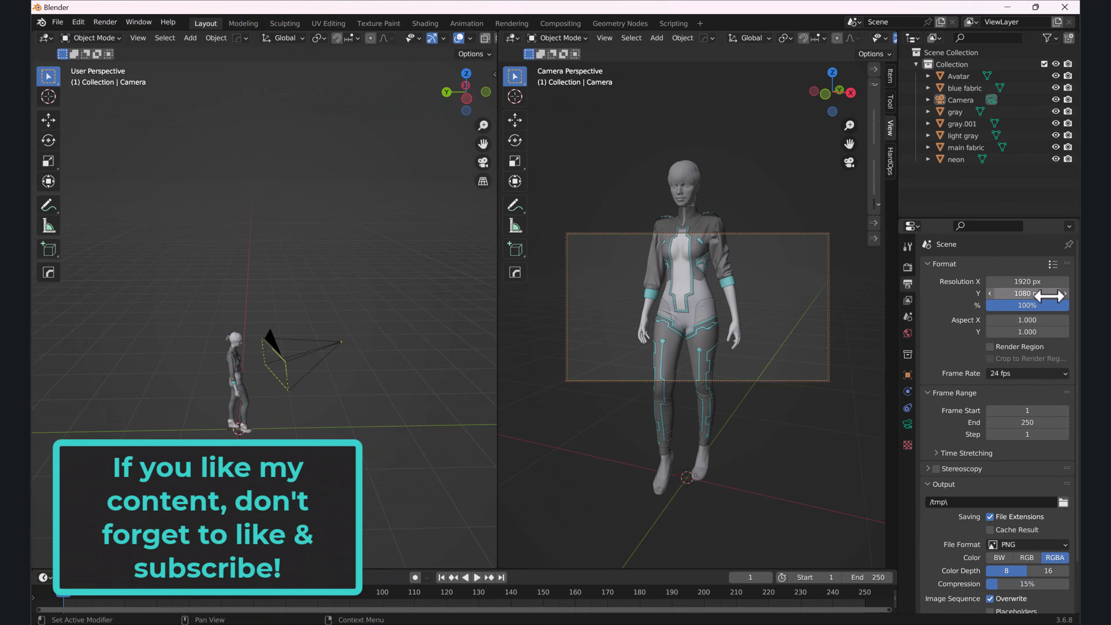
pyautogui.click(1020, 283)
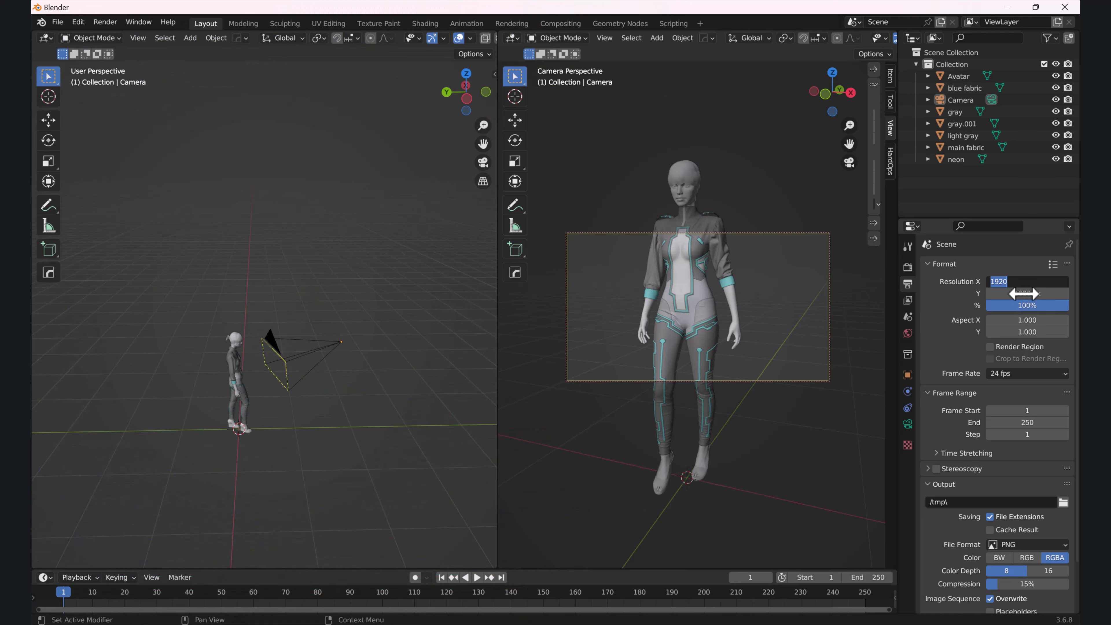
pyautogui.click(1027, 293)
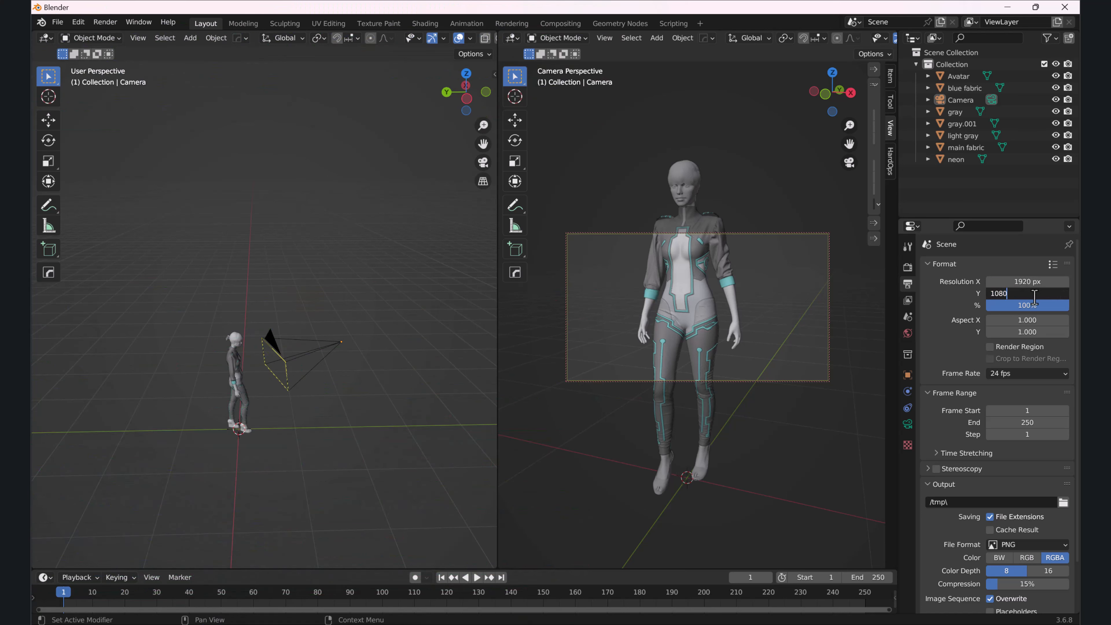
pyautogui.hotkey('ctrl', 'a')
pyautogui.write('1920')
pyautogui.press('Return')
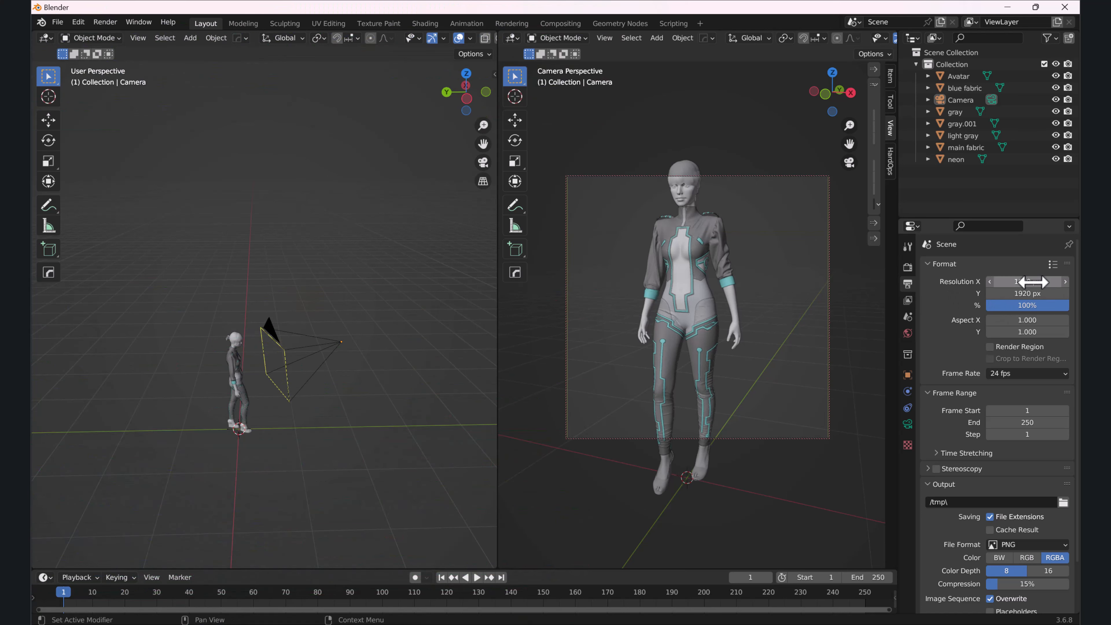
# Set the horizontal resolution of the render output to 1080 px, making the camera frame portrait.
pyautogui.click(1033, 283)
pyautogui.hotkey('ctrl', 'a')
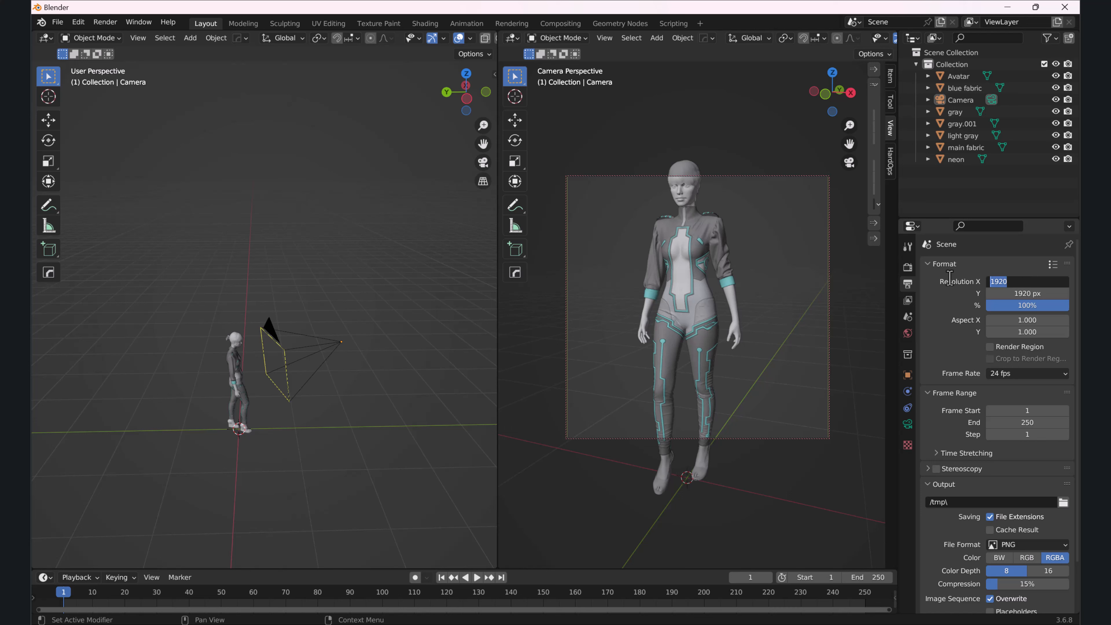
pyautogui.write('1')
pyautogui.press('Return')
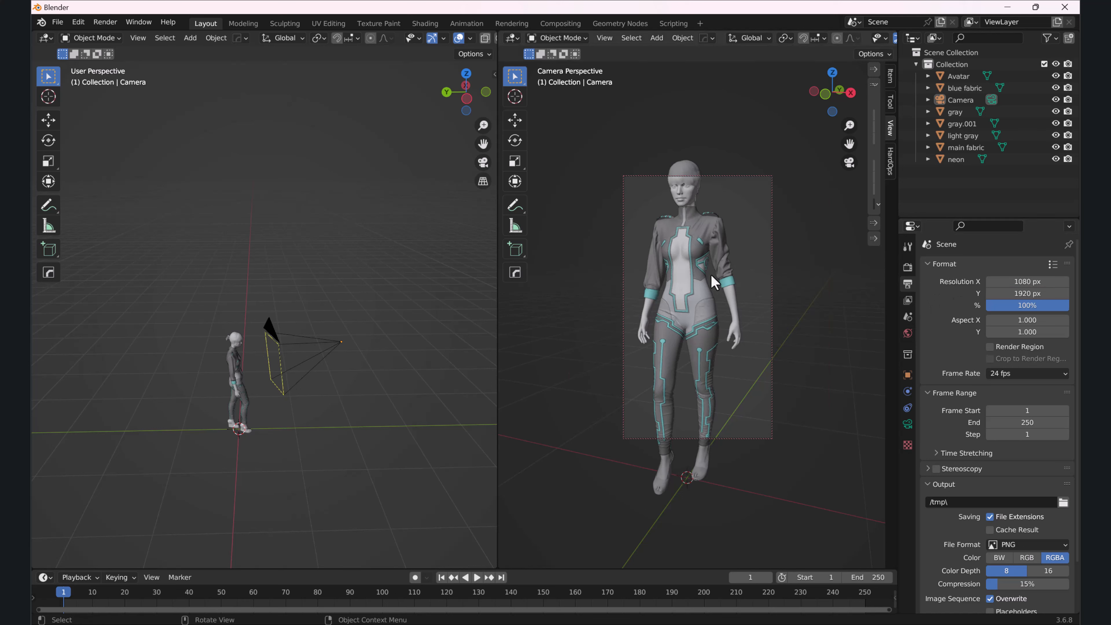
pyautogui.scroll(2, 707, 278)
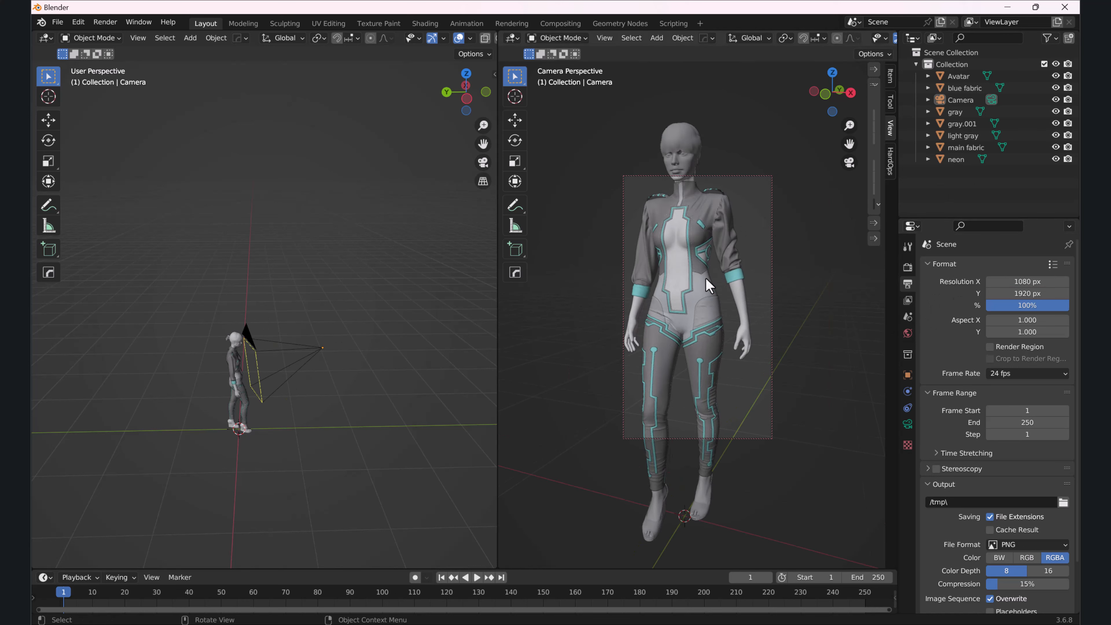
pyautogui.scroll(-2, 707, 279)
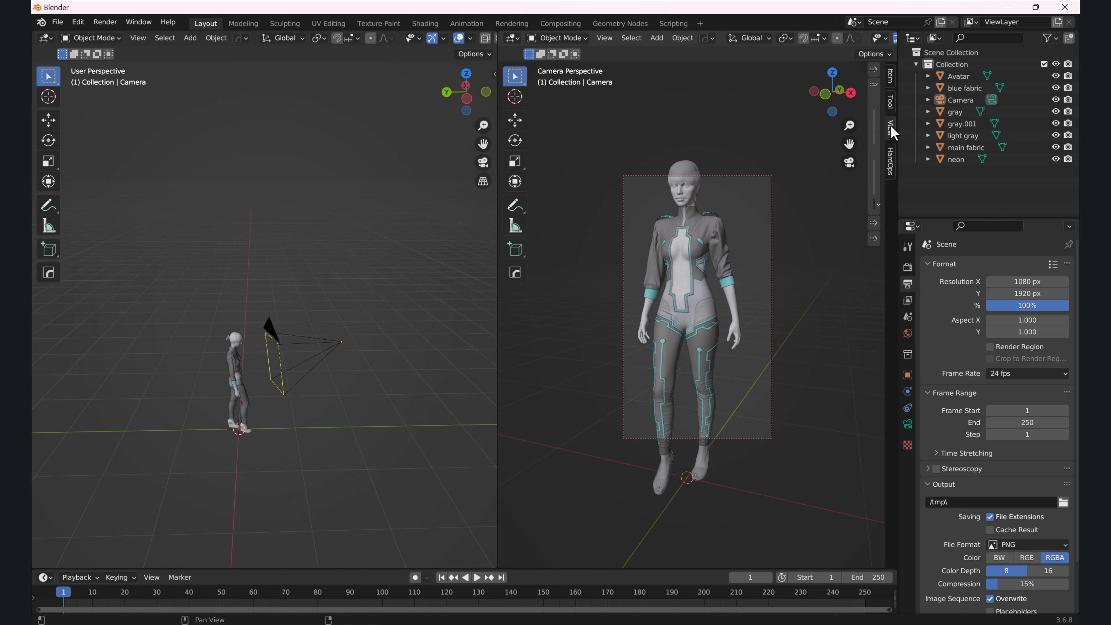
# Reveal the camera viewport's View Lock settings, switch Camera to View off and on again, and enlarge that viewport.
pyautogui.moveTo(876, 132); pyautogui.dragTo(787, 117)
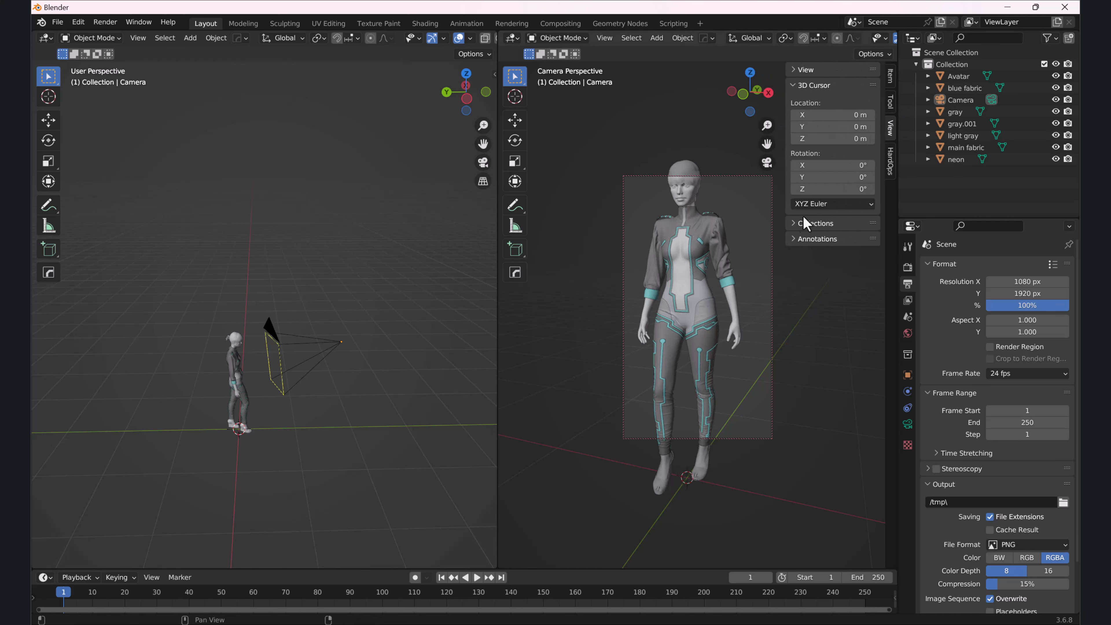
pyautogui.click(796, 71)
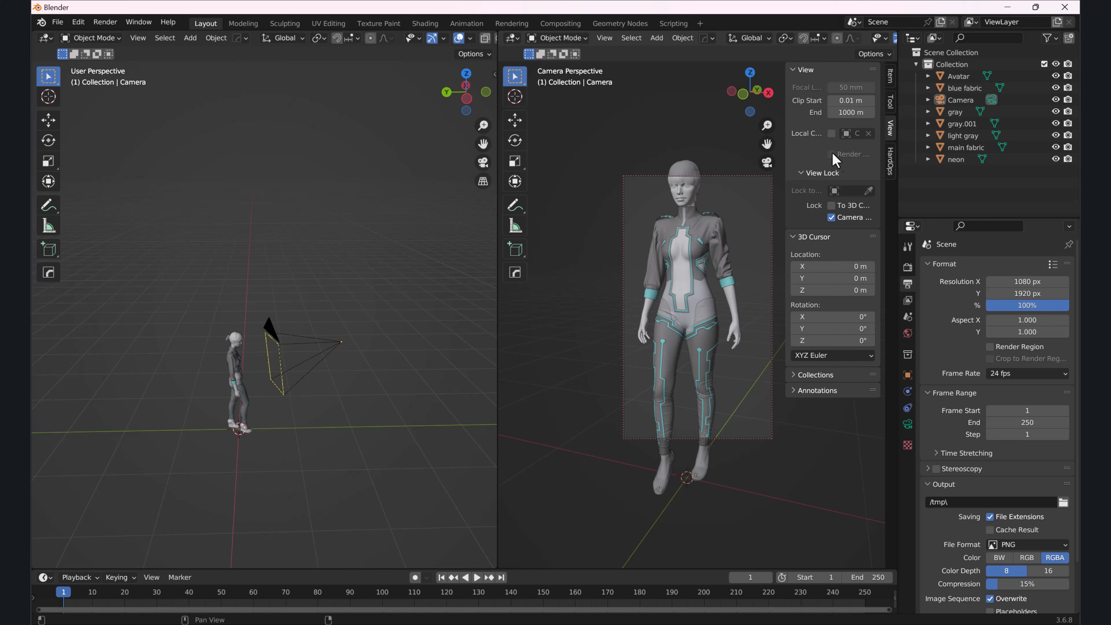
pyautogui.click(831, 218)
pyautogui.scroll(5, 749, 272)
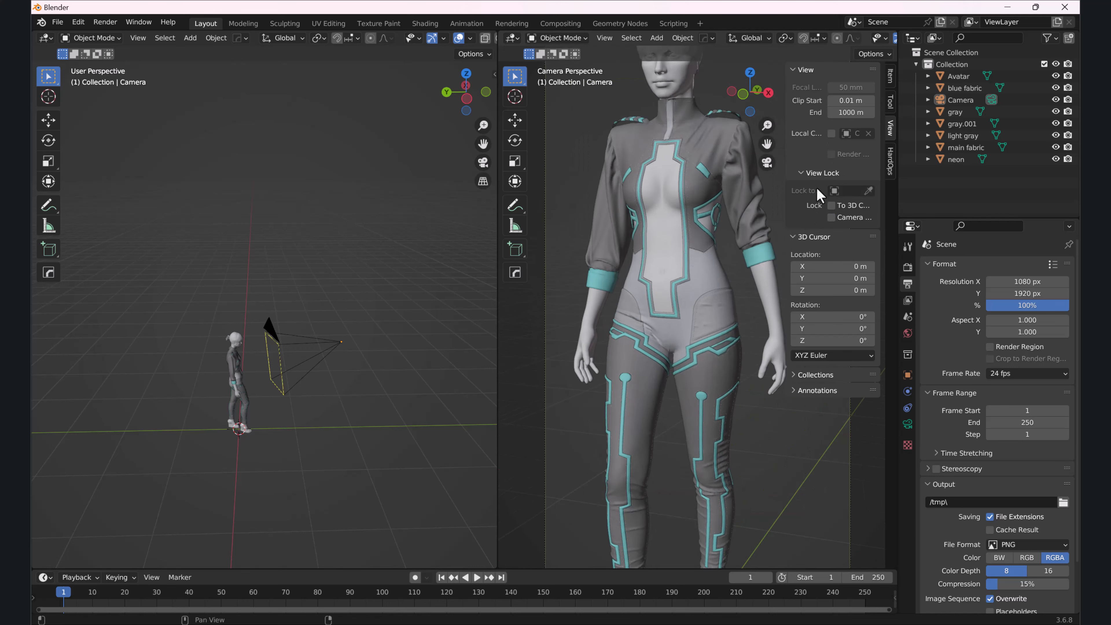
pyautogui.scroll(-3, 735, 197)
pyautogui.click(831, 217)
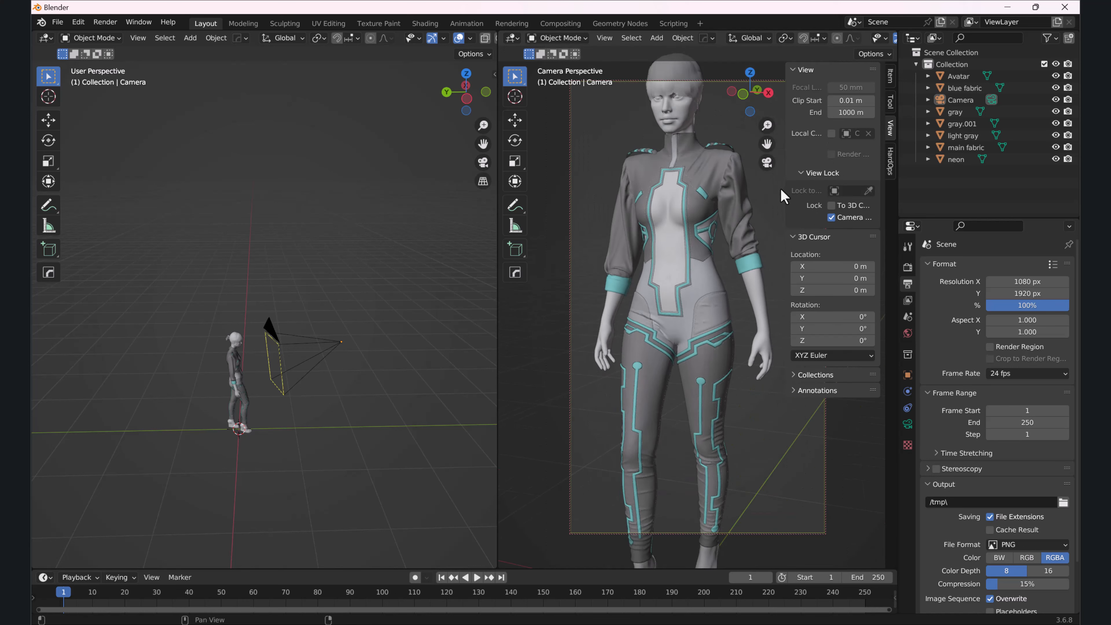
pyautogui.moveTo(785, 189); pyautogui.dragTo(849, 191)
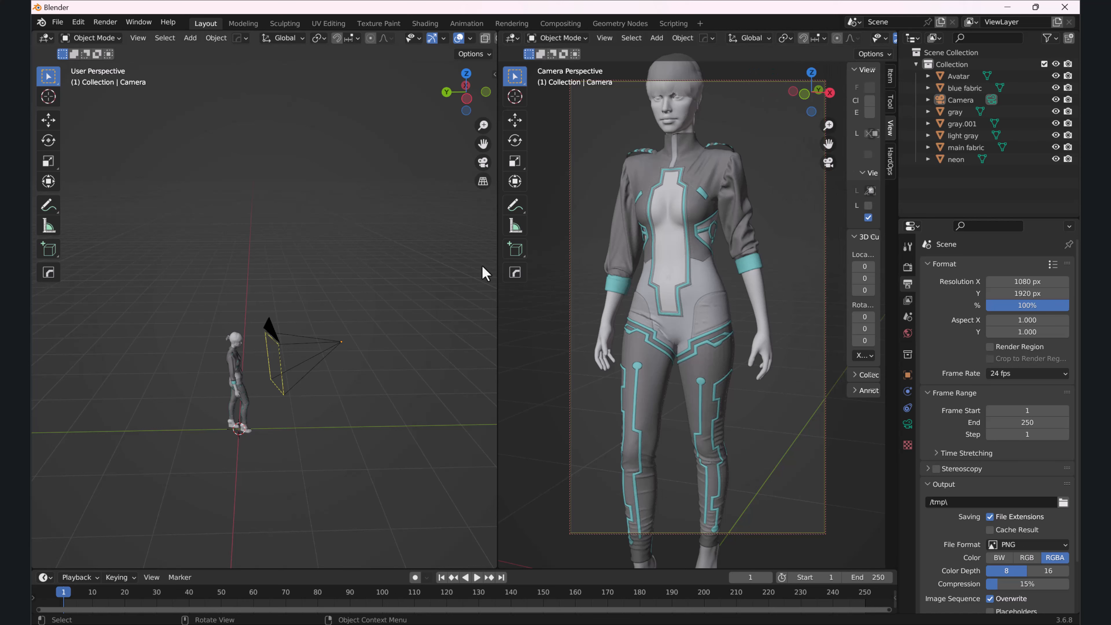
pyautogui.moveTo(495, 287); pyautogui.dragTo(262, 289)
# Reframe the camera closer on the figure's outfit from a slightly turned angle, and unlock the camera from the view.
pyautogui.scroll(-3, 549, 250)
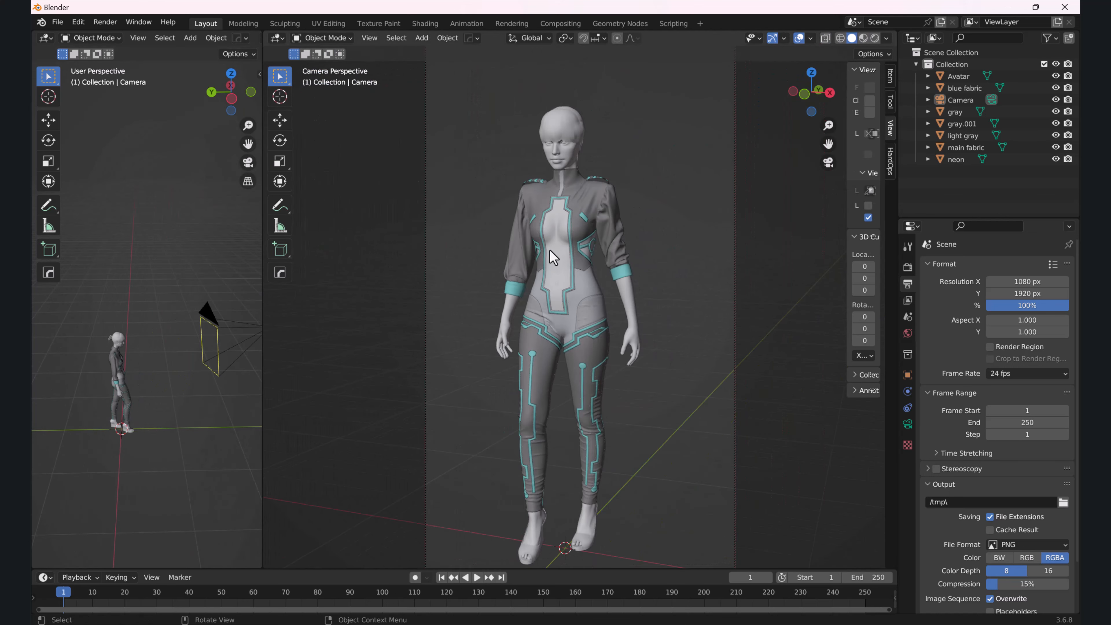
pyautogui.scroll(3, 550, 250)
pyautogui.moveTo(631, 325)
pyautogui.mouseDown(button='middle')
pyautogui.moveTo(617, 303)
pyautogui.moveTo(639, 320)
pyautogui.mouseUp(button='middle')
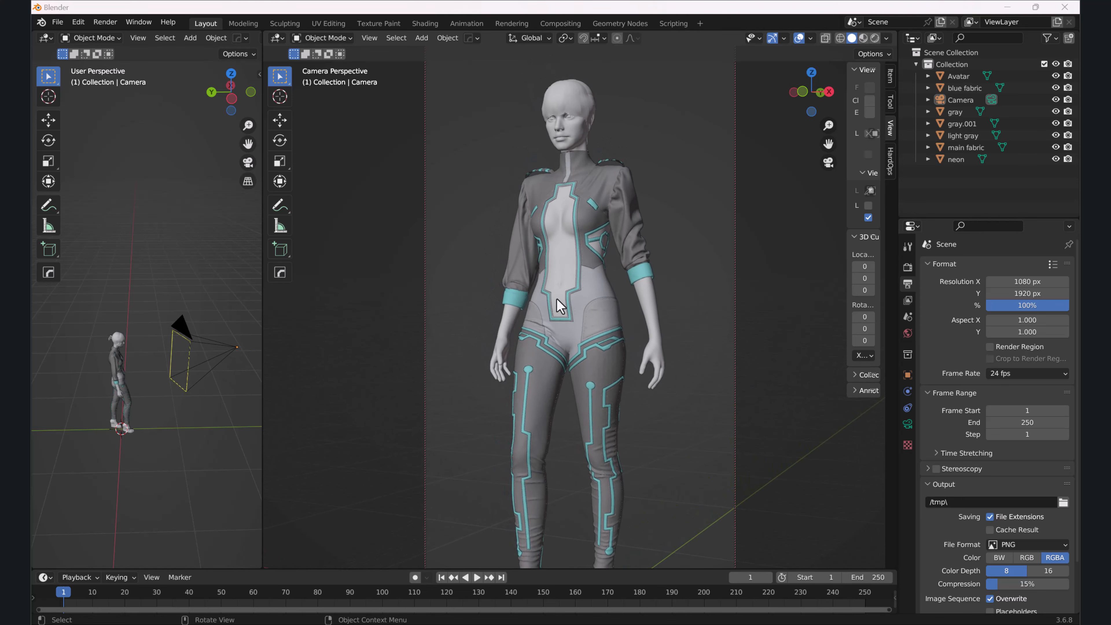
pyautogui.scroll(1, 598, 315)
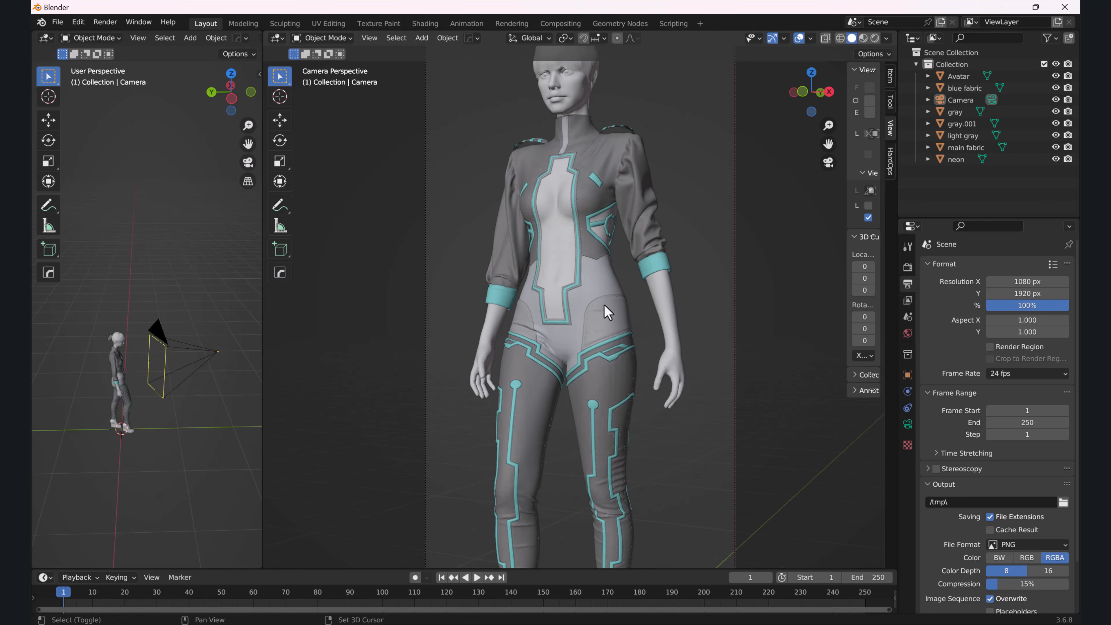
pyautogui.moveTo(604, 305); pyautogui.dragTo(613, 269, button='middle')
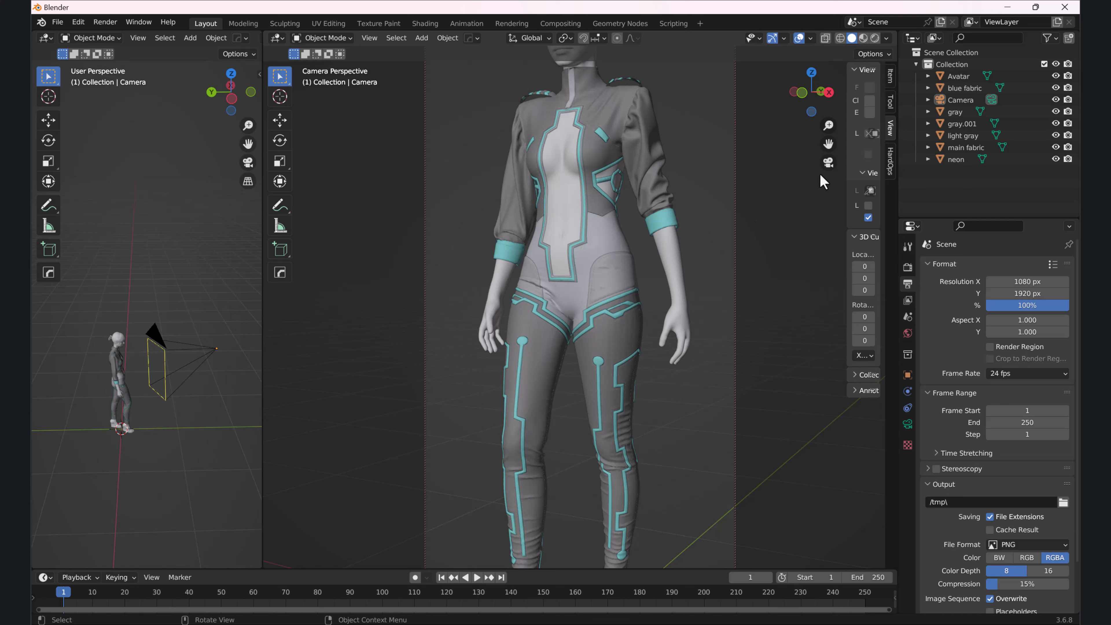
pyautogui.click(868, 218)
pyautogui.scroll(-1, 563, 301)
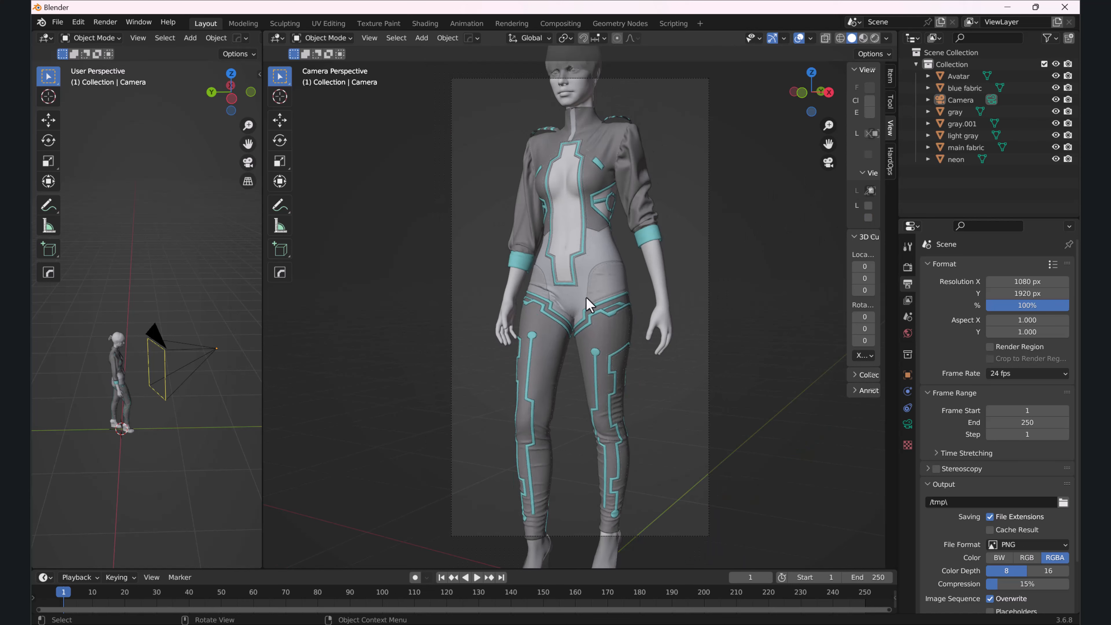
# Create a new world for the scene.
pyautogui.click(906, 334)
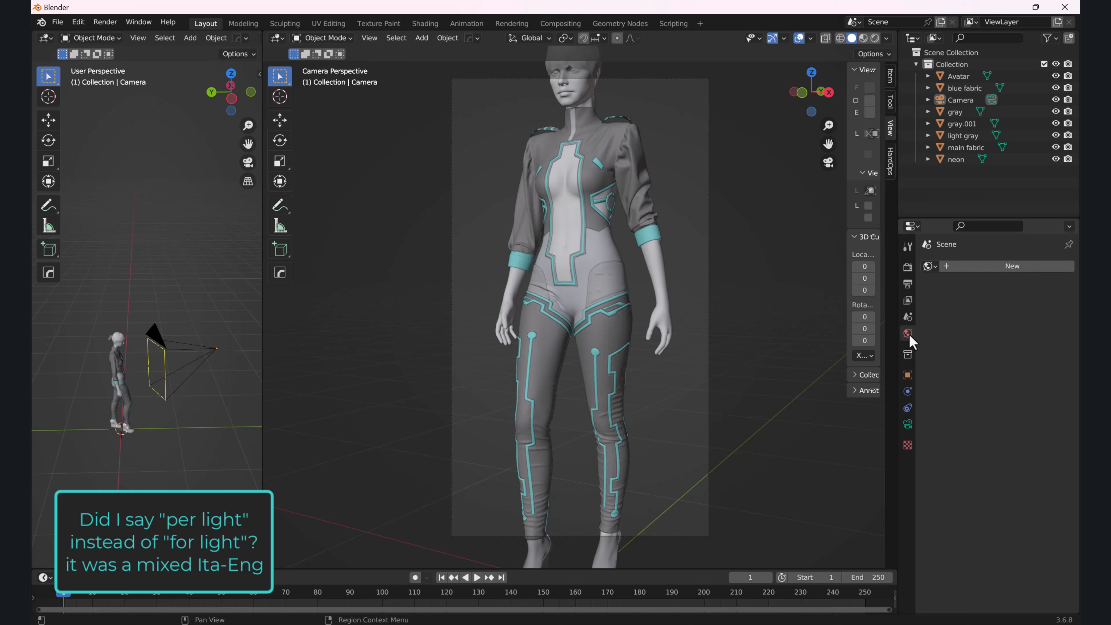
pyautogui.click(1004, 266)
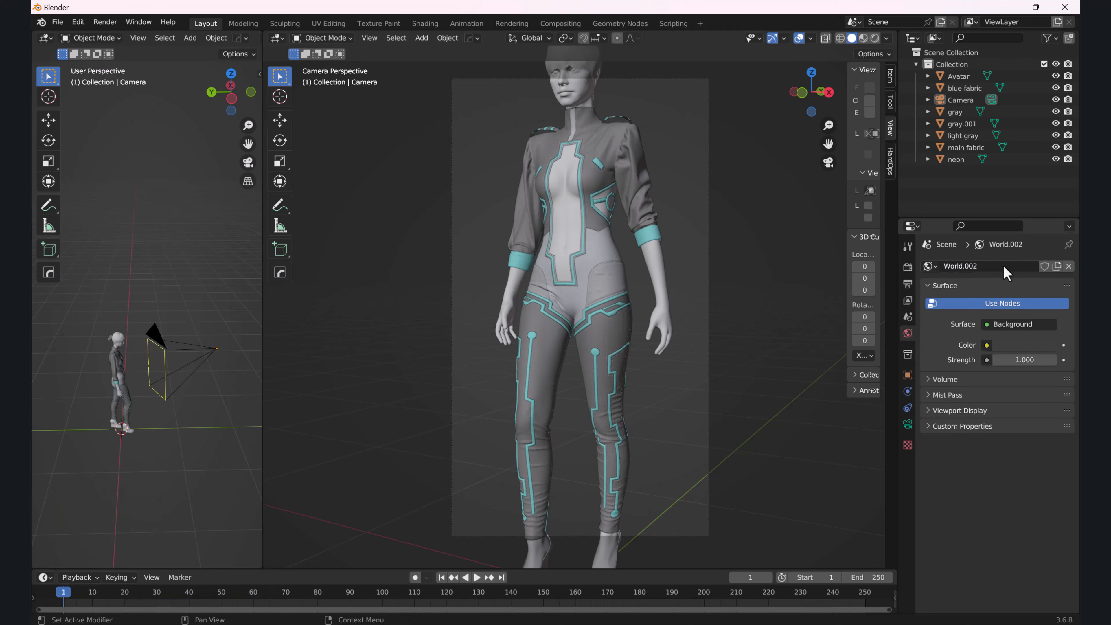
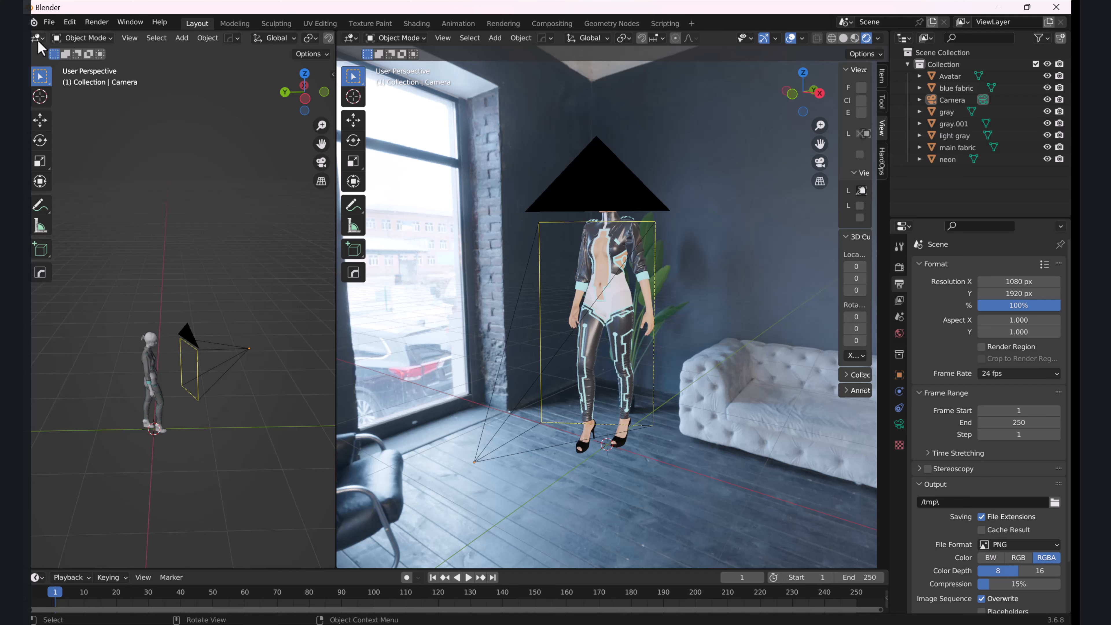
# Change the plain user-perspective viewport into a wider Shader Editor showing the World nodes.
pyautogui.click(36, 38)
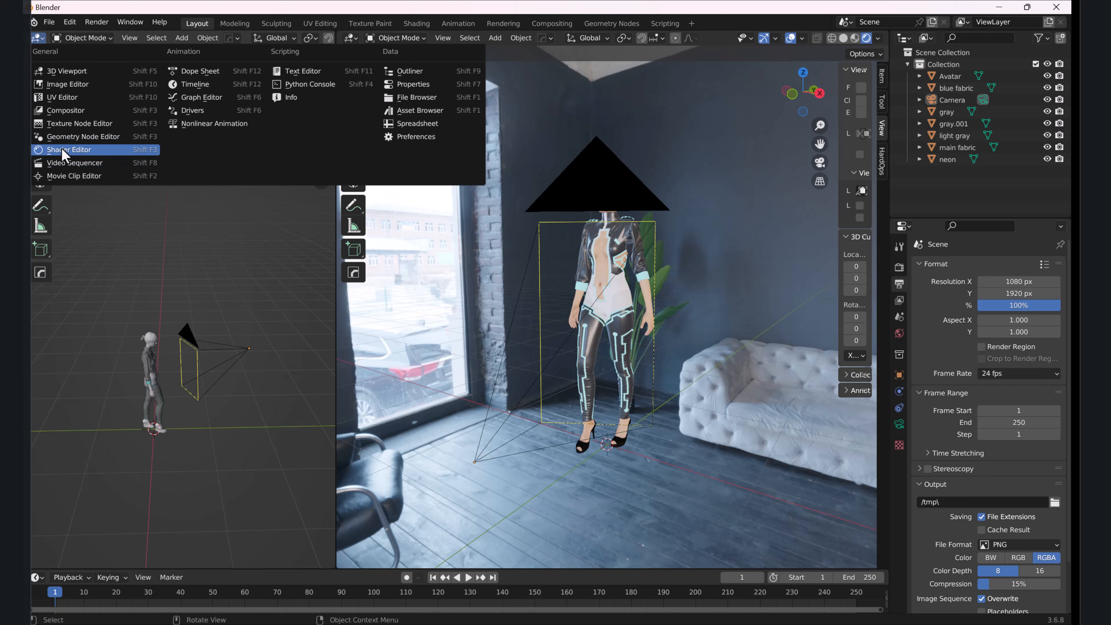
pyautogui.click(70, 150)
pyautogui.click(73, 39)
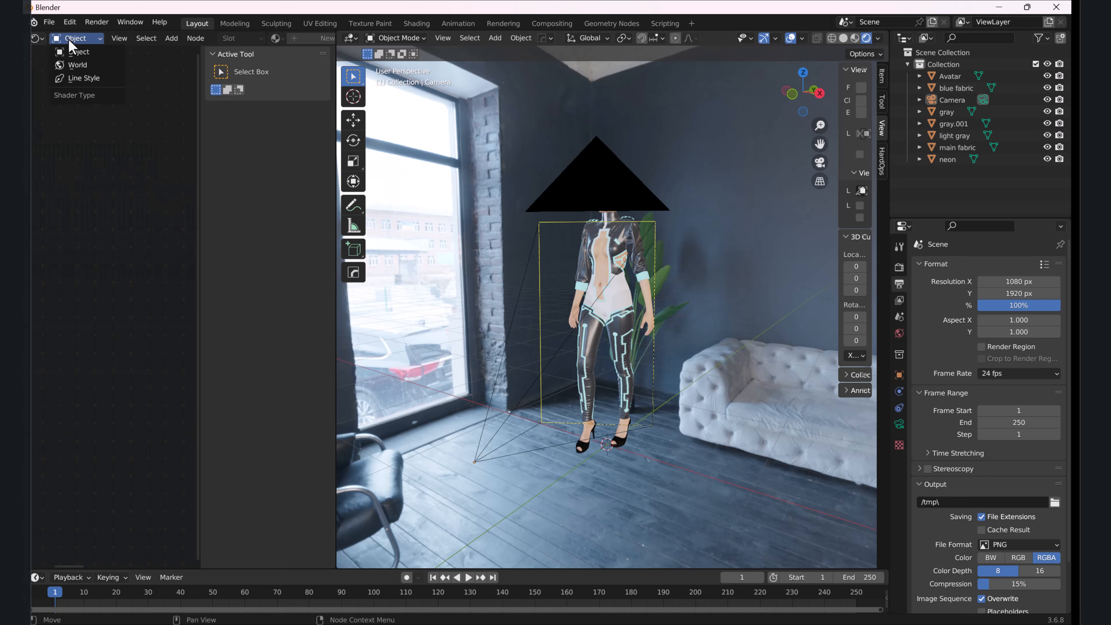
pyautogui.click(80, 70)
pyautogui.moveTo(336, 346); pyautogui.dragTo(513, 359)
pyautogui.scroll(-4, 263, 325)
pyautogui.scroll(-2, 178, 342)
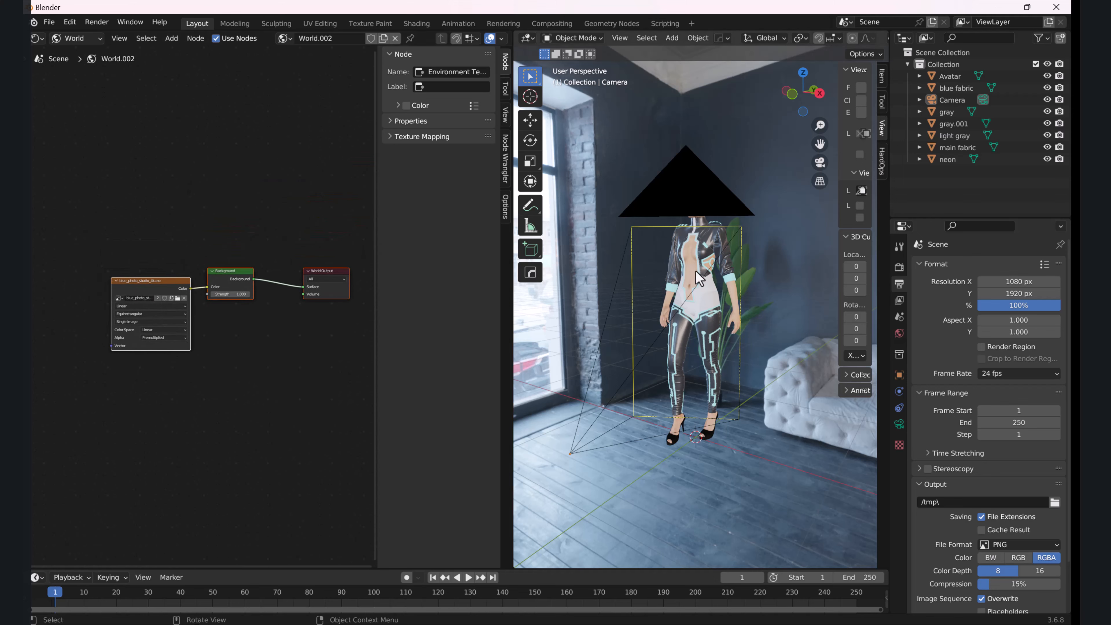
pyautogui.scroll(1, 271, 305)
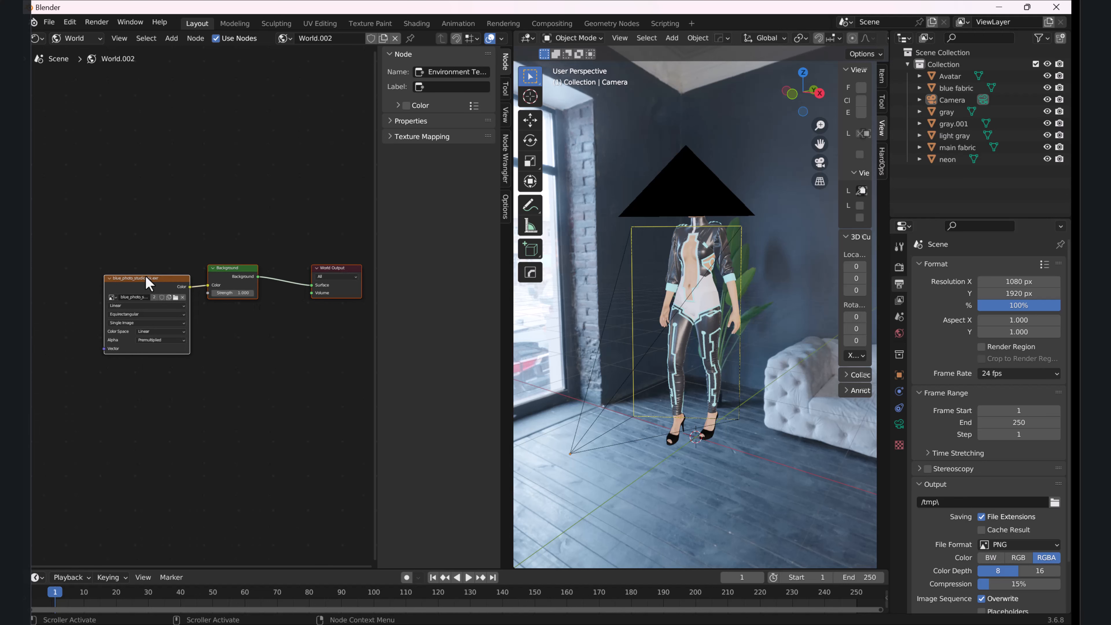
# Add connected Texture Coordinate and Mapping nodes to the blue photo studio environment texture.
pyautogui.click(127, 288)
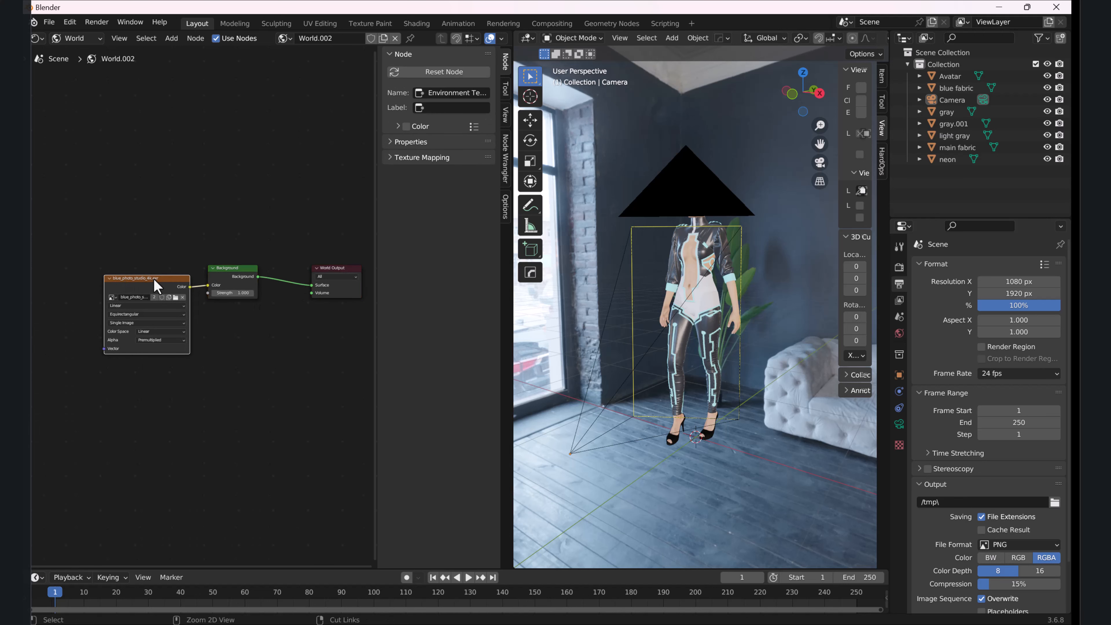
pyautogui.hotkey('ctrl', 't')
pyautogui.hotkey('ctrl', 't')
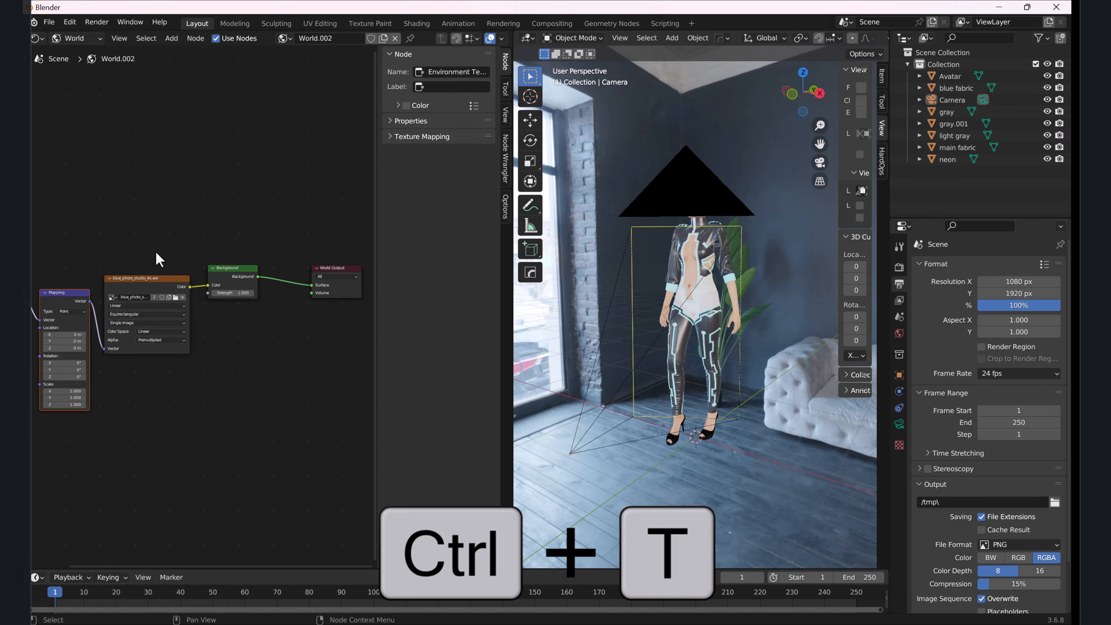
pyautogui.moveTo(164, 244); pyautogui.dragTo(291, 187, button='middle')
pyautogui.scroll(4, 175, 262)
pyautogui.scroll(2, 170, 275)
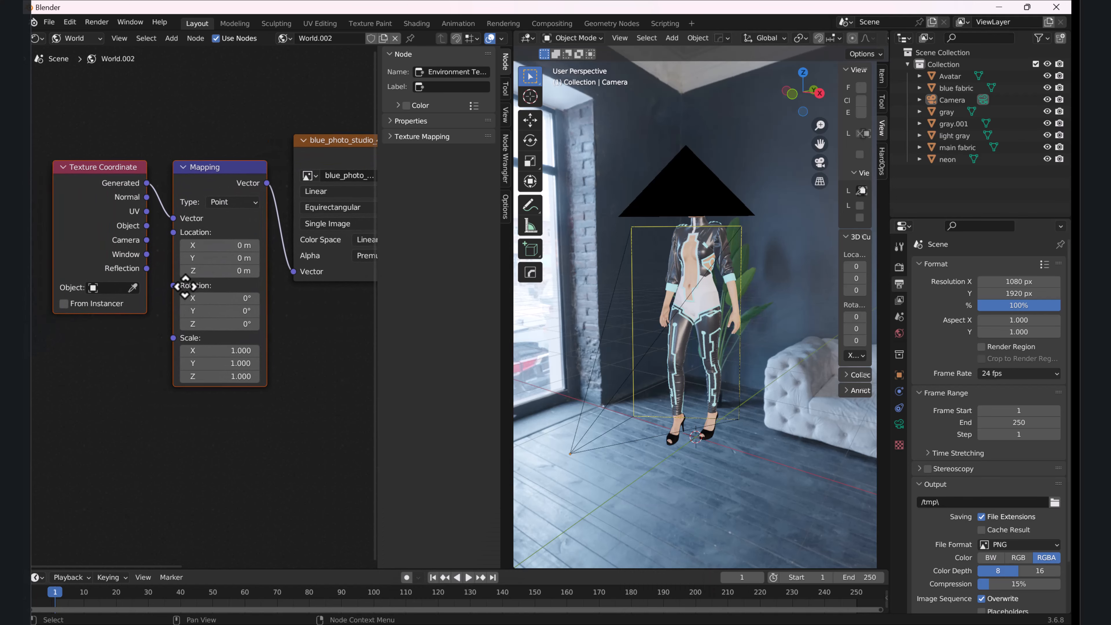
pyautogui.moveTo(186, 285); pyautogui.dragTo(205, 287, button='middle')
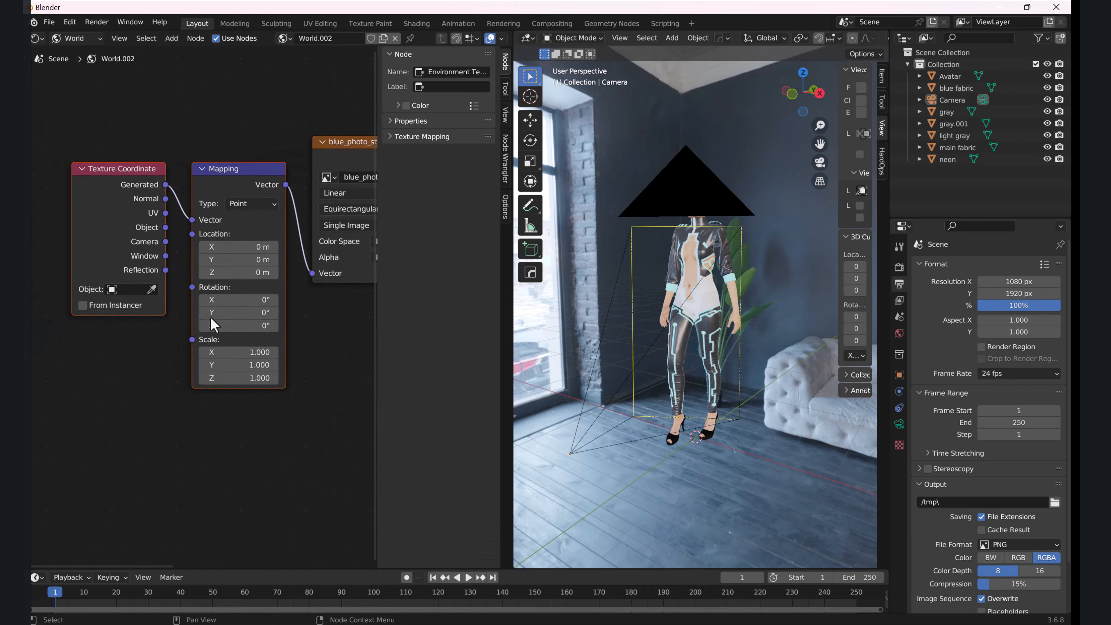
# Rotate the environment background around the figure by setting the Mapping node's Z rotation to -54.2°.
pyautogui.moveTo(211, 327); pyautogui.dragTo(263, 326)
pyautogui.scroll(4, 702, 232)
pyautogui.scroll(-3, 702, 232)
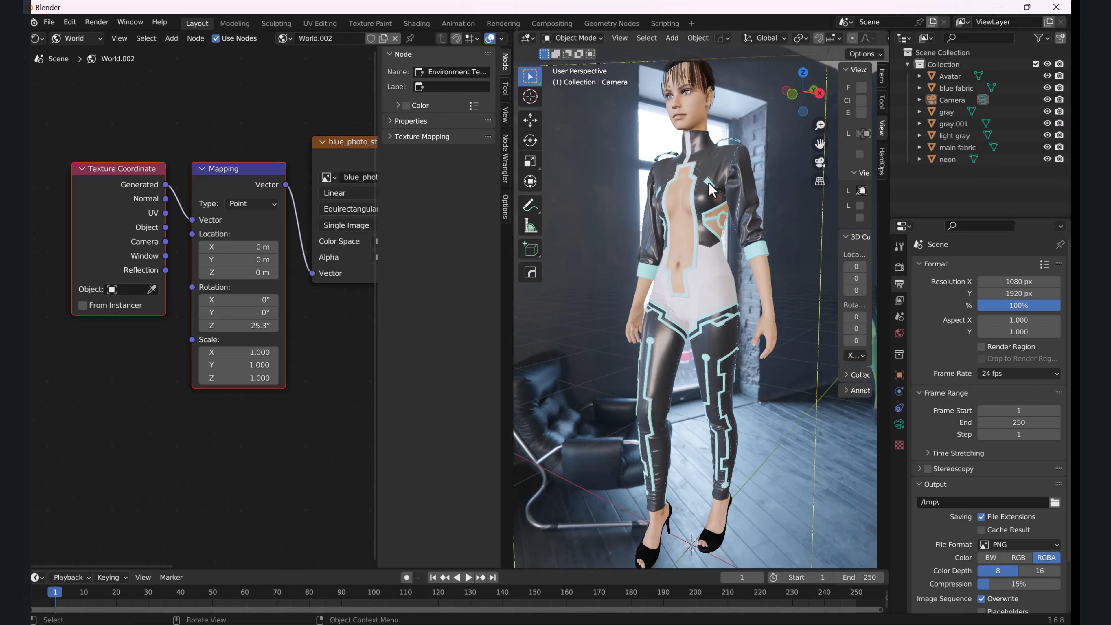
pyautogui.moveTo(231, 329)
pyautogui.mouseDown()
pyautogui.moveTo(271, 327)
pyautogui.moveTo(188, 327)
pyautogui.moveTo(254, 327)
pyautogui.moveTo(214, 328)
pyautogui.mouseUp()
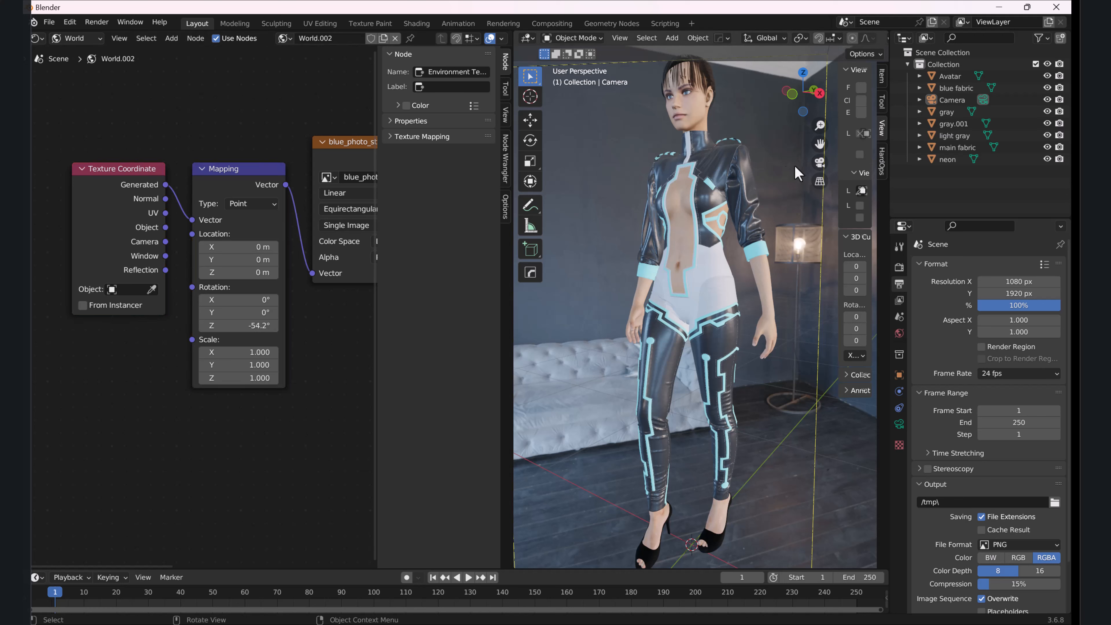
pyautogui.scroll(-1, 738, 262)
pyautogui.scroll(-1, 731, 261)
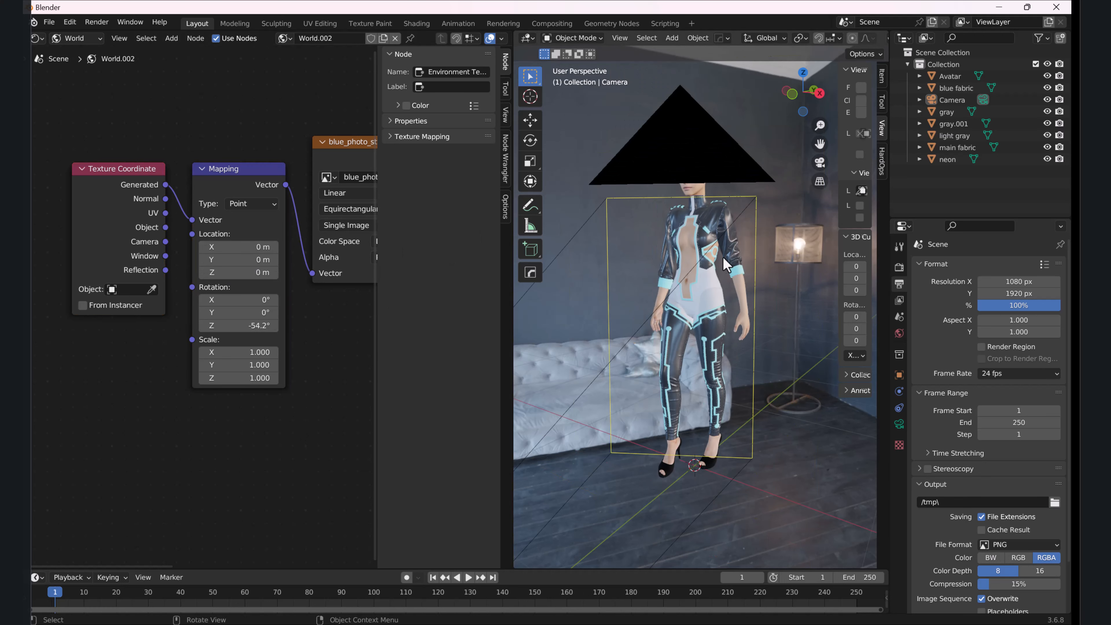
pyautogui.scroll(1, 724, 257)
# Enable Render Region in the output format settings and set the render engine to Cycles.
pyautogui.click(899, 267)
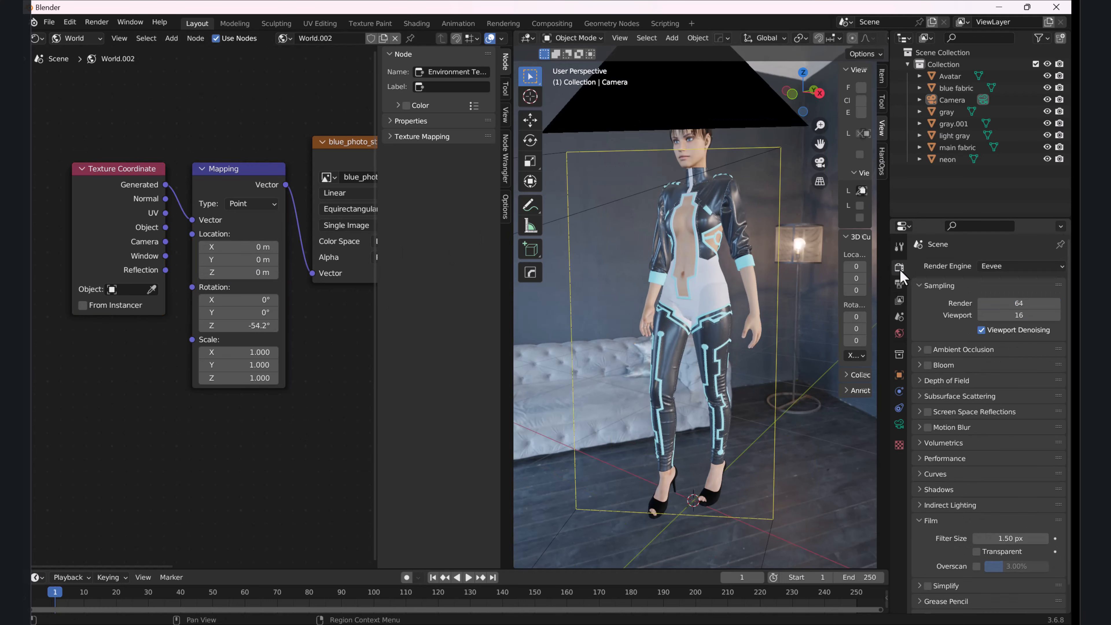
pyautogui.click(900, 284)
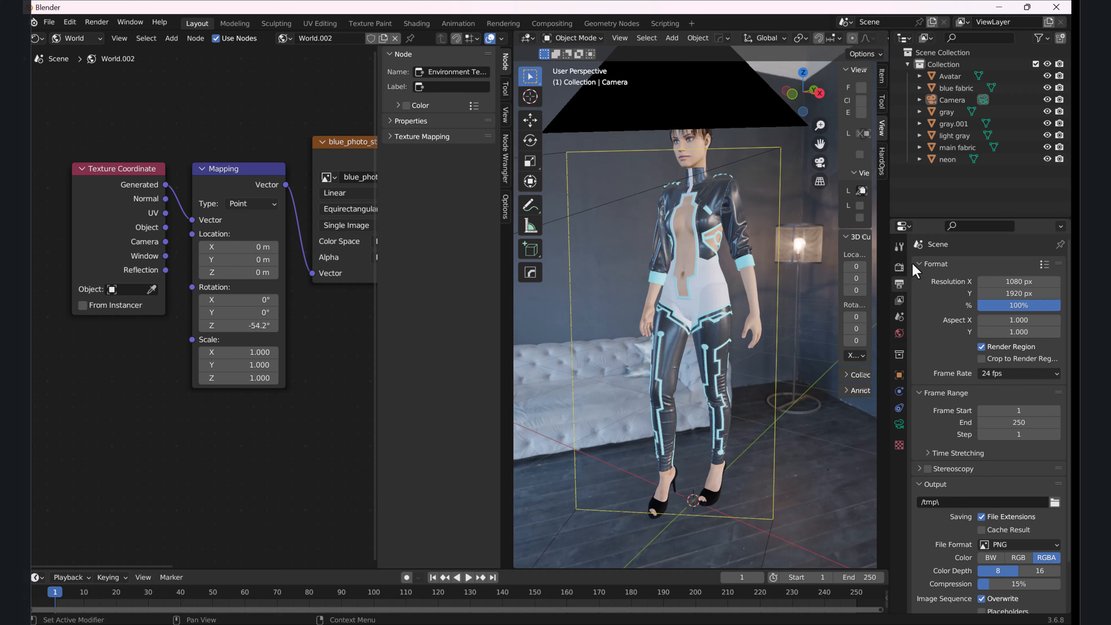
pyautogui.click(898, 267)
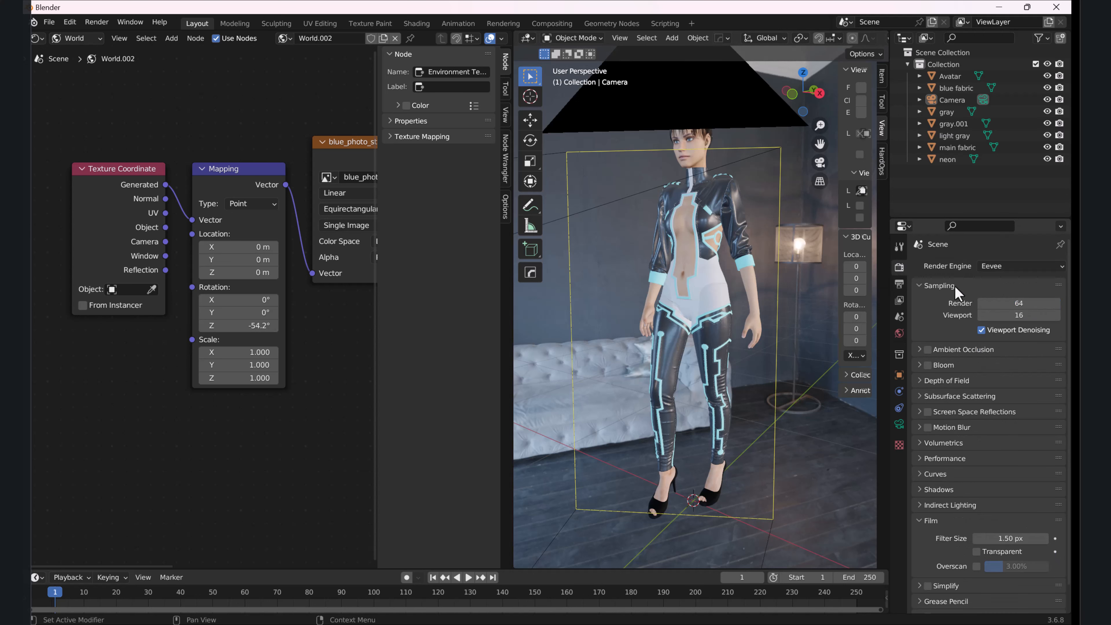
pyautogui.click(1028, 267)
pyautogui.click(1026, 265)
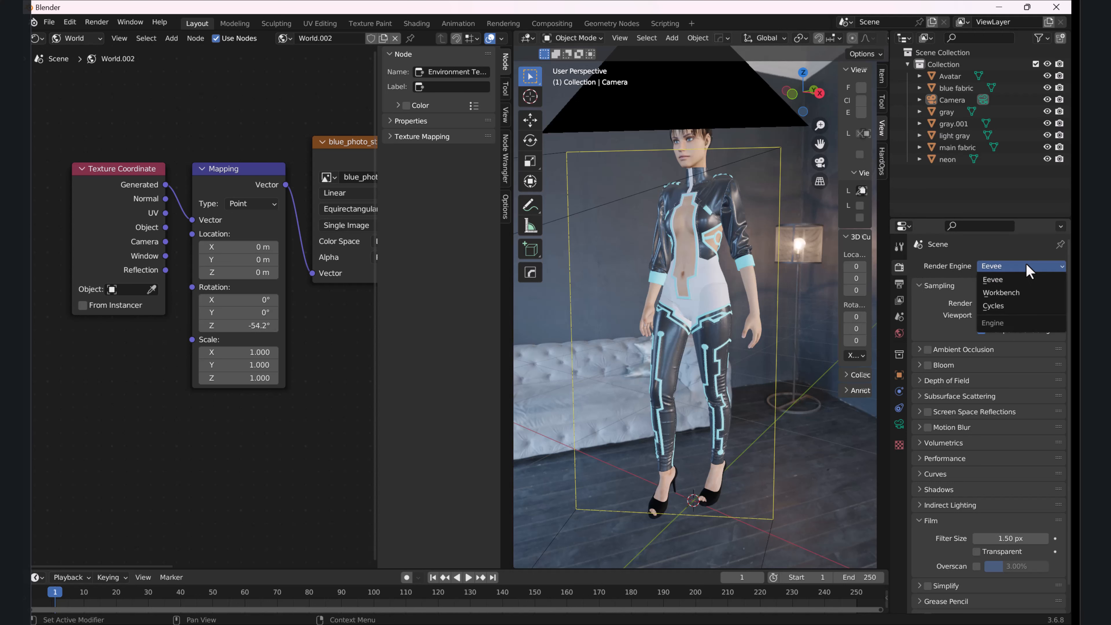
pyautogui.click(1023, 305)
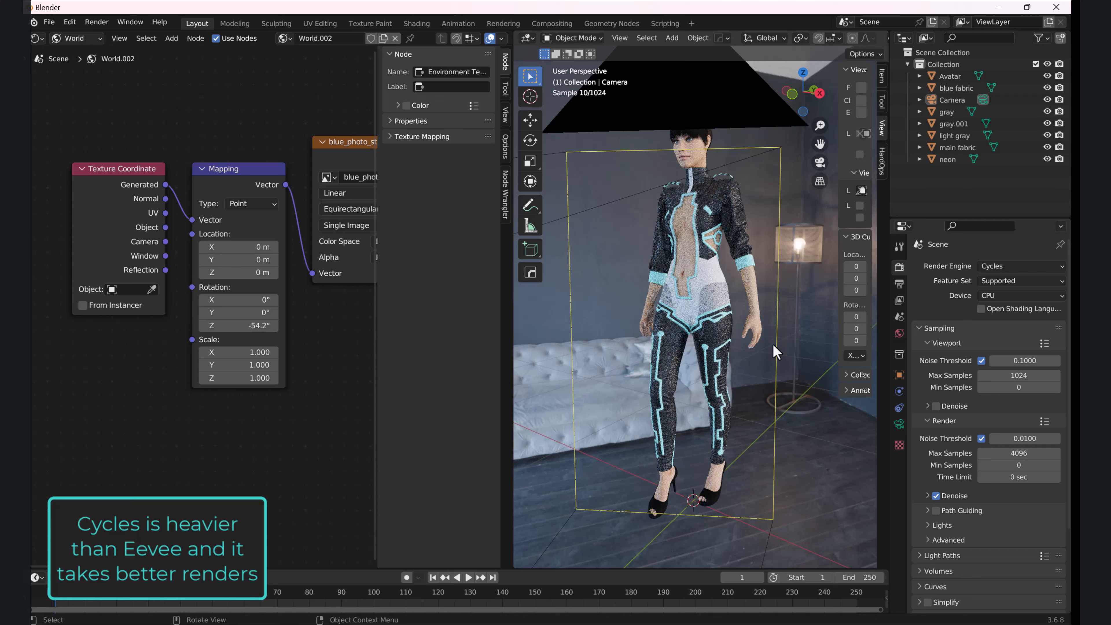
# Set the Cycles render max samples to 1024 by copying the viewport's max samples value.
pyautogui.click(900, 284)
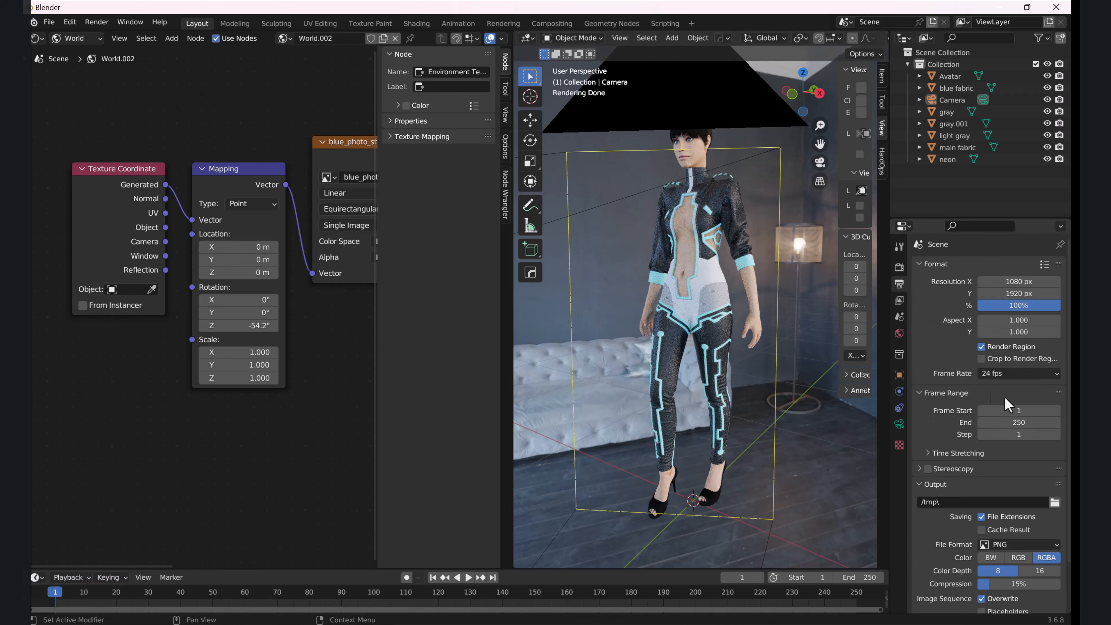
pyautogui.click(899, 268)
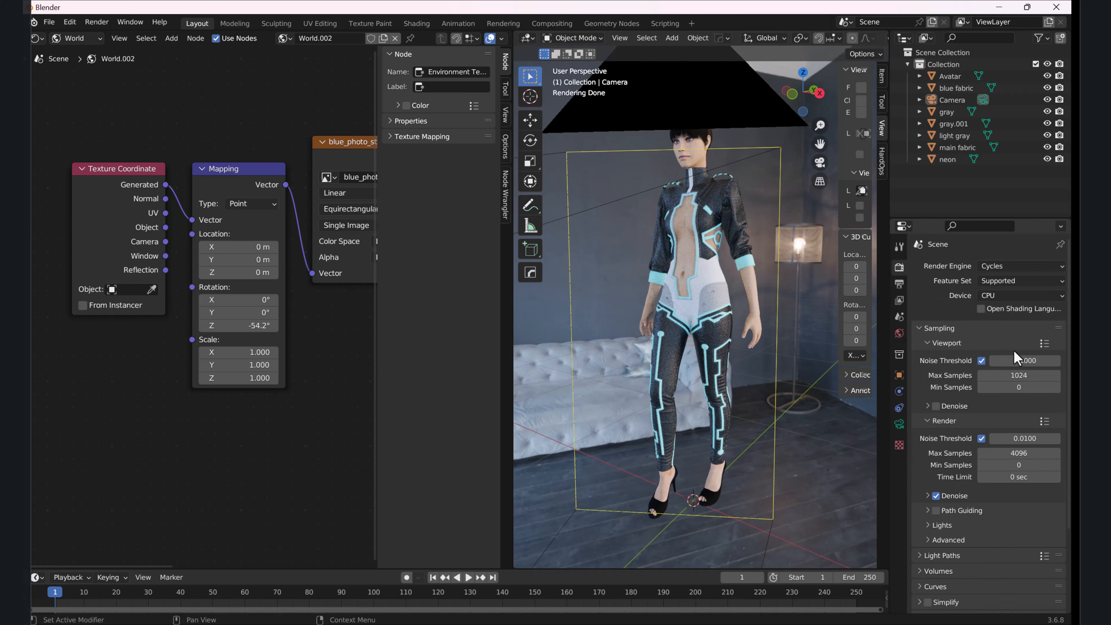
pyautogui.click(1023, 453)
pyautogui.click(1032, 376)
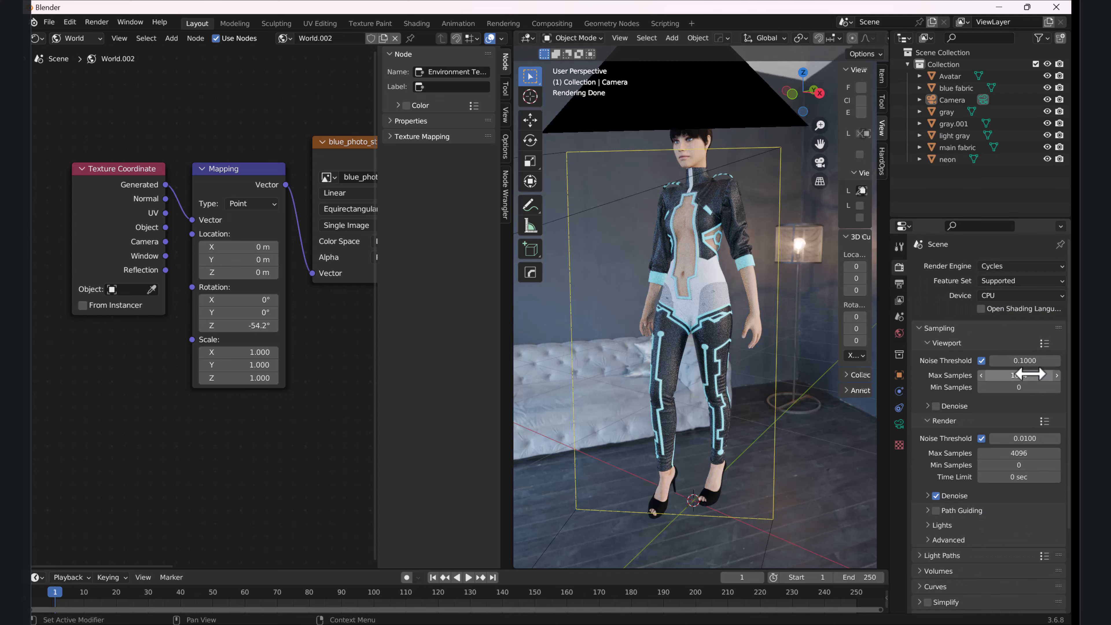
pyautogui.click(1033, 376)
pyautogui.click(1033, 377)
pyautogui.hotkey('ctrl', 'a')
pyautogui.hotkey('ctrl', 'c')
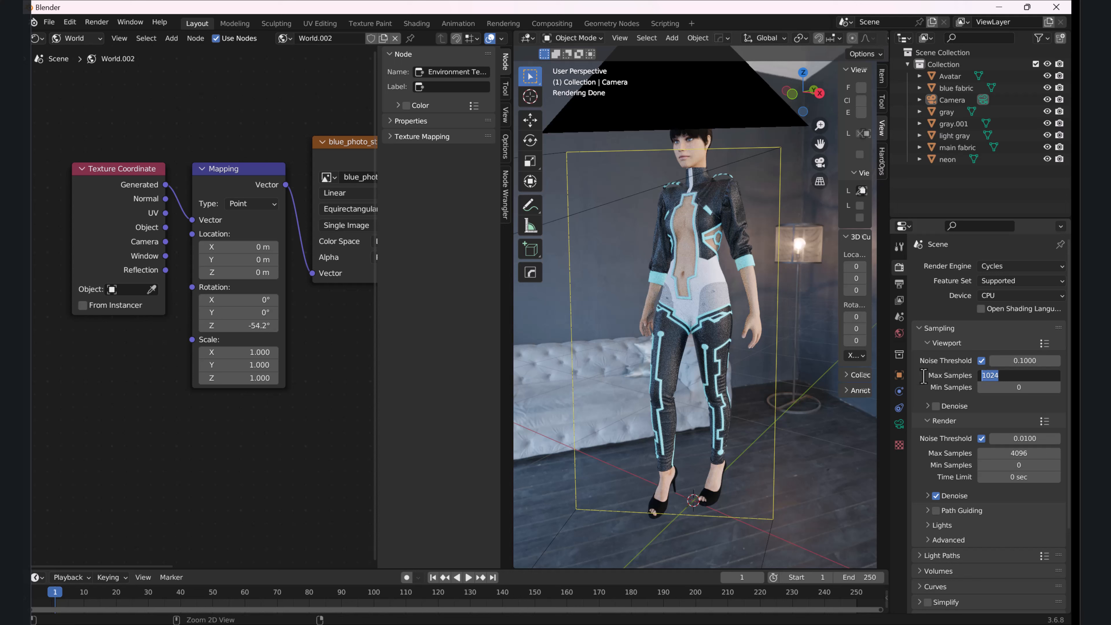
pyautogui.click(1028, 455)
pyautogui.click(1028, 454)
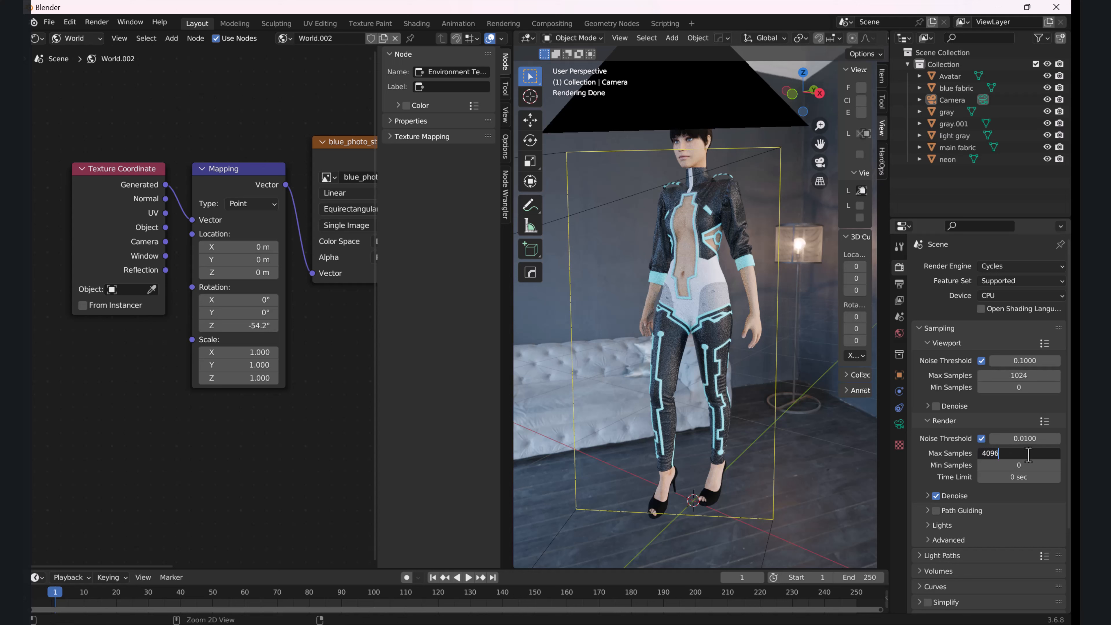
pyautogui.hotkey('ctrl', 'v')
pyautogui.hotkey('ctrl', 'a')
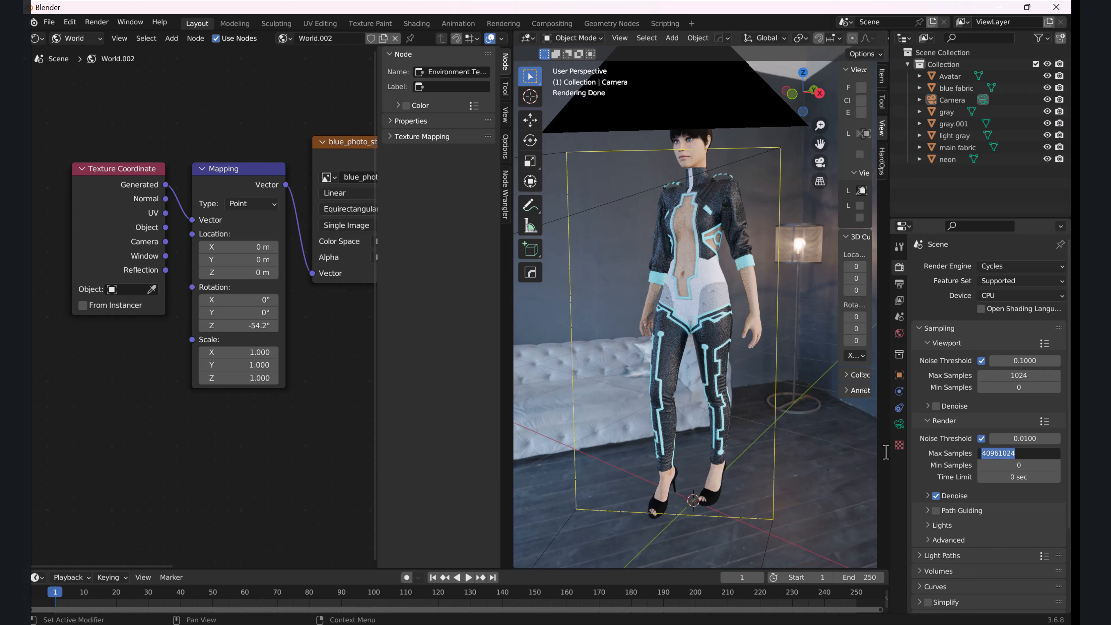
pyautogui.hotkey('ctrl', 'v')
pyautogui.press('Return')
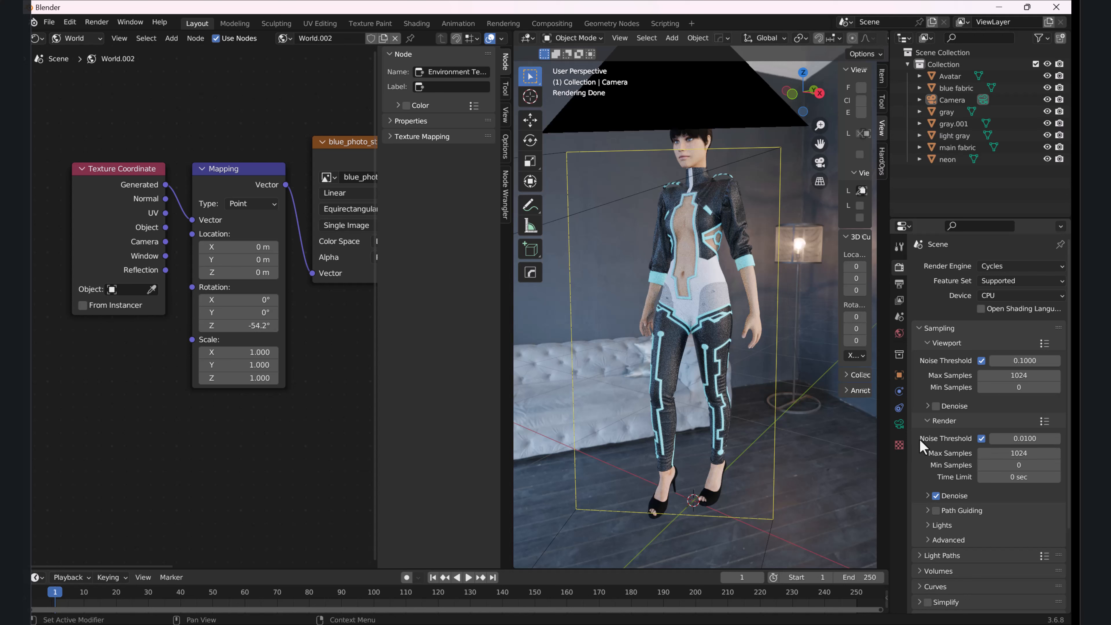
# Enable the transparent film background in the Cycles render settings.
pyautogui.scroll(-6, 934, 442)
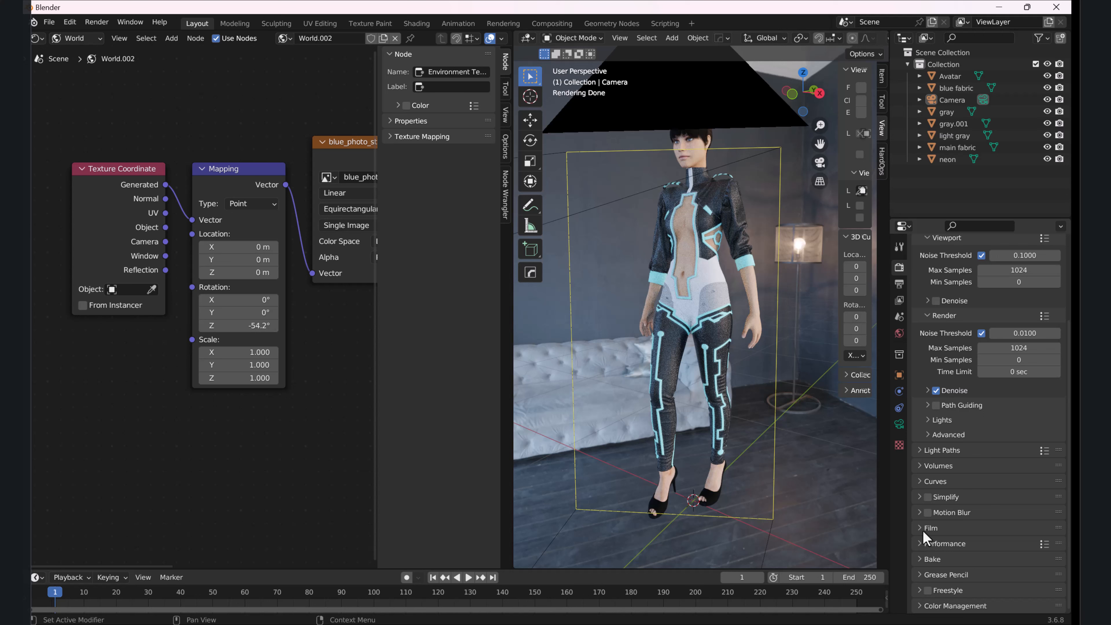
pyautogui.click(925, 529)
pyautogui.scroll(-7, 932, 447)
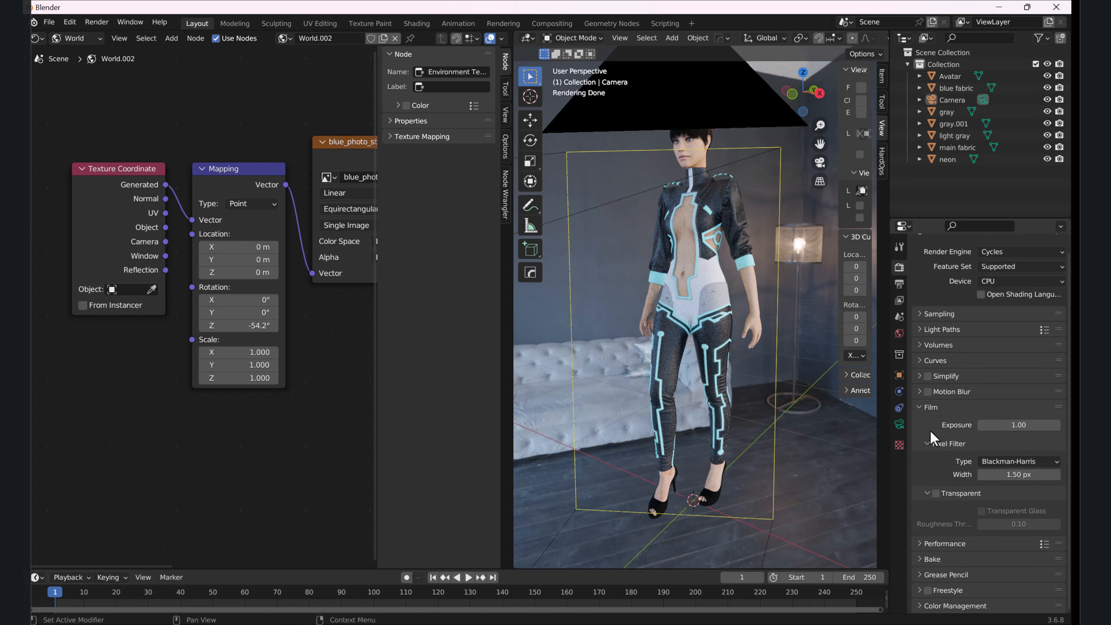
pyautogui.click(937, 494)
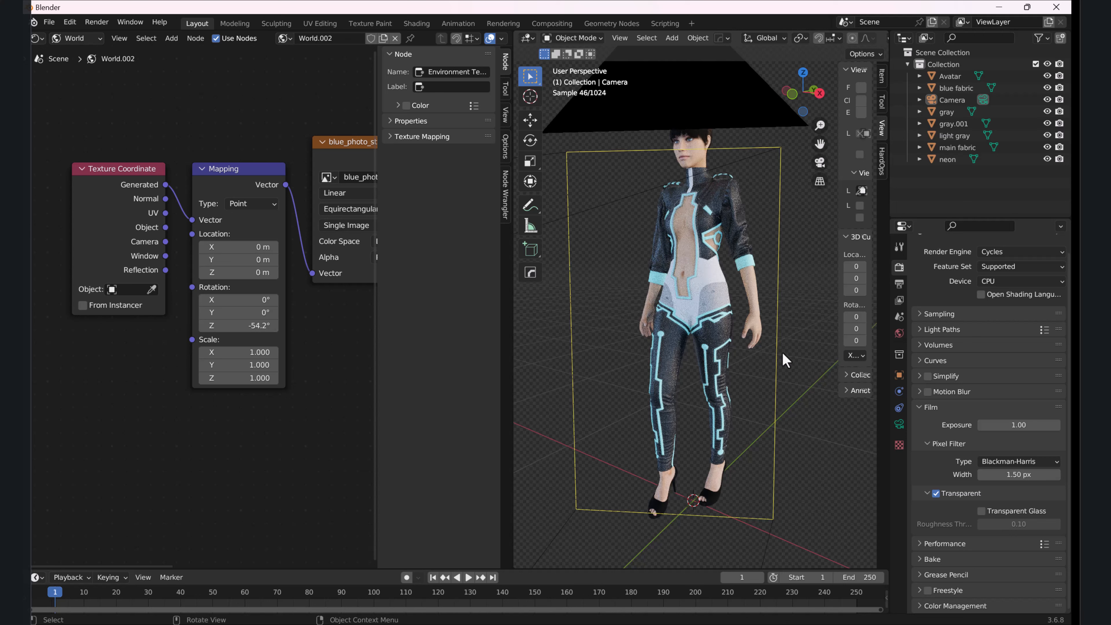
# View the figure through the camera and review the output format and render settings.
pyautogui.press('KP_0')
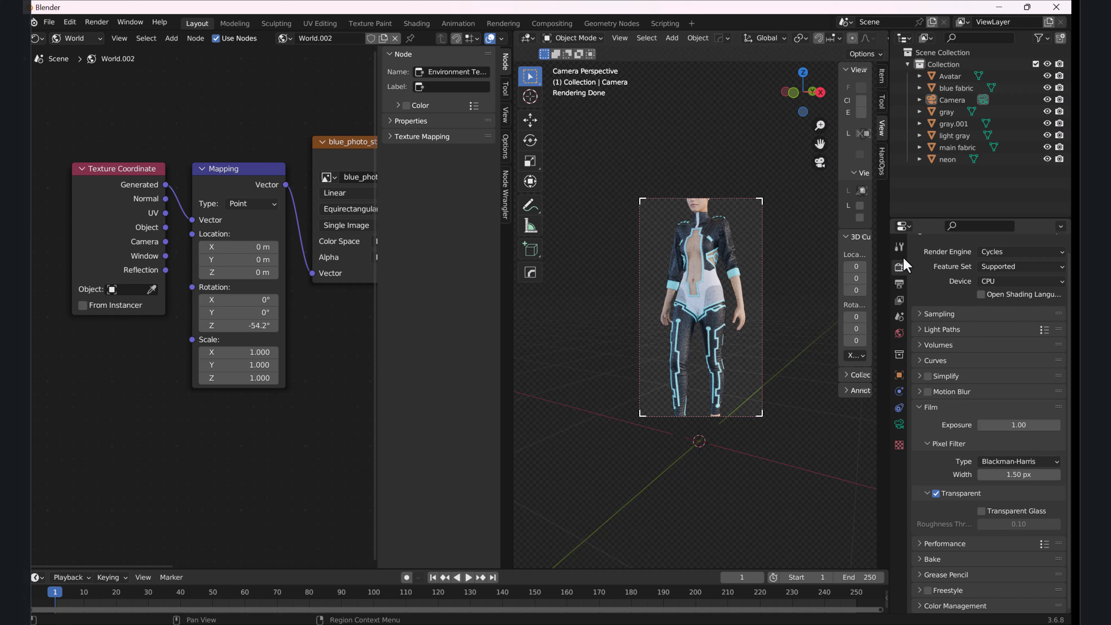
pyautogui.click(898, 284)
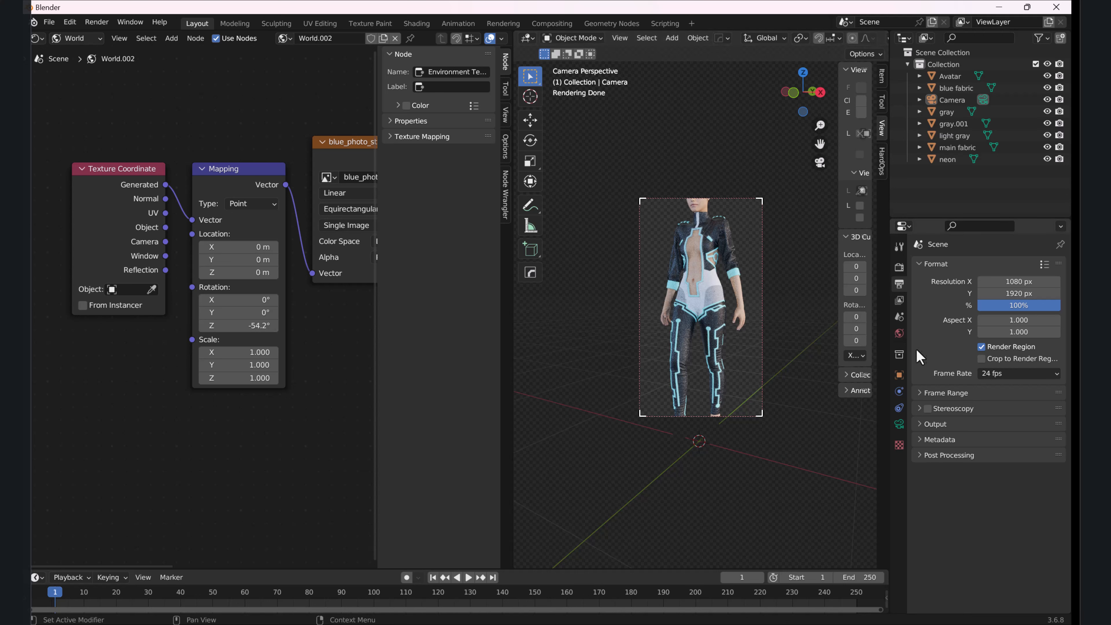
pyautogui.click(900, 266)
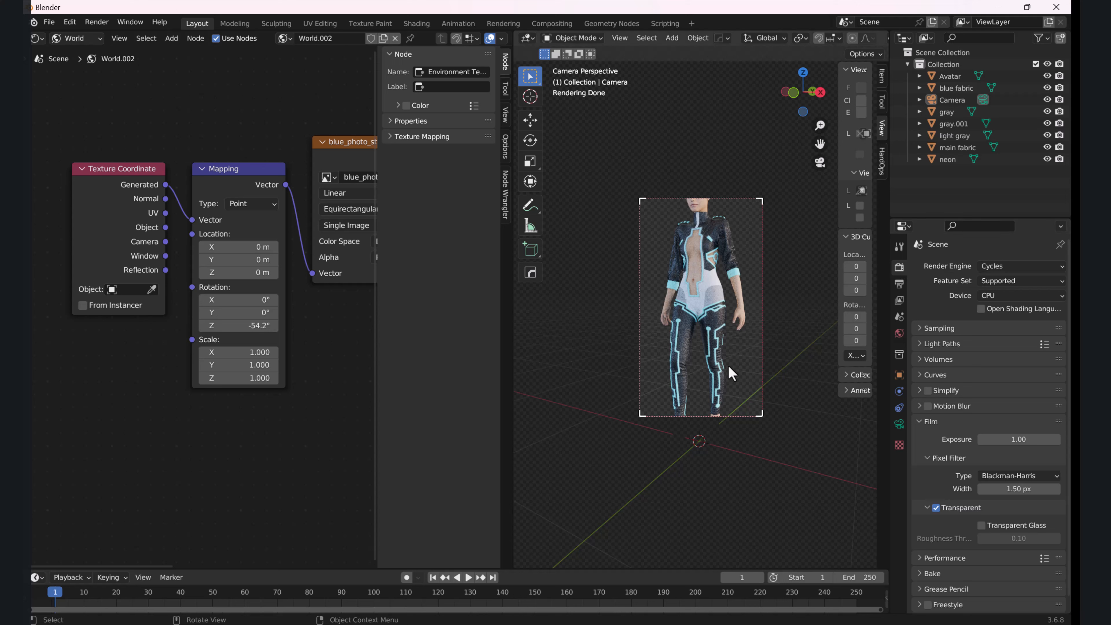
pyautogui.scroll(1, 707, 258)
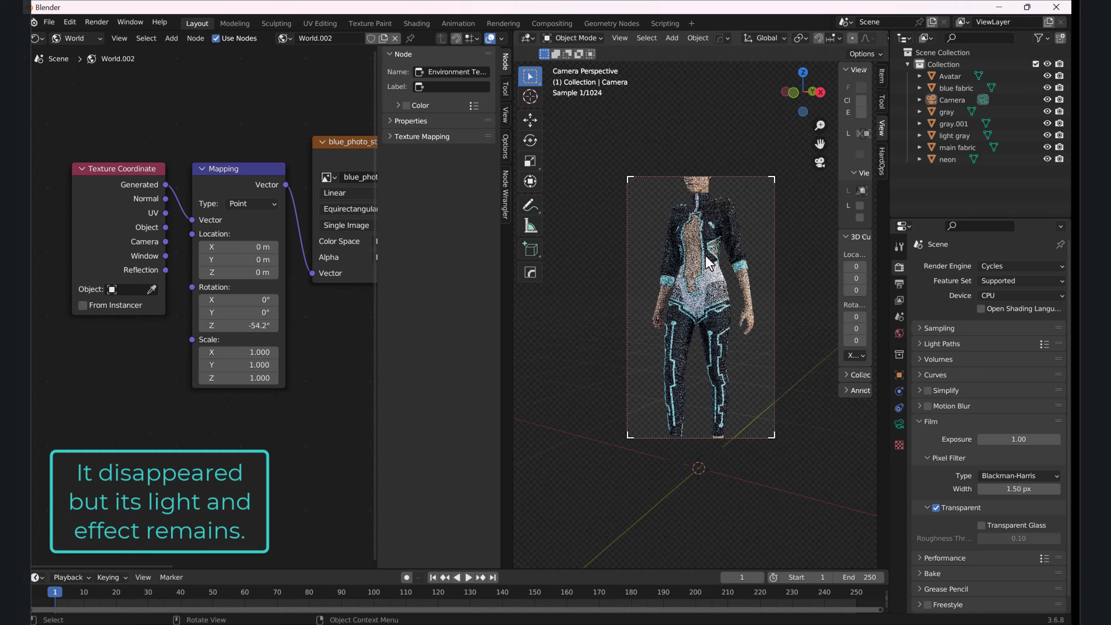
pyautogui.scroll(3, 707, 258)
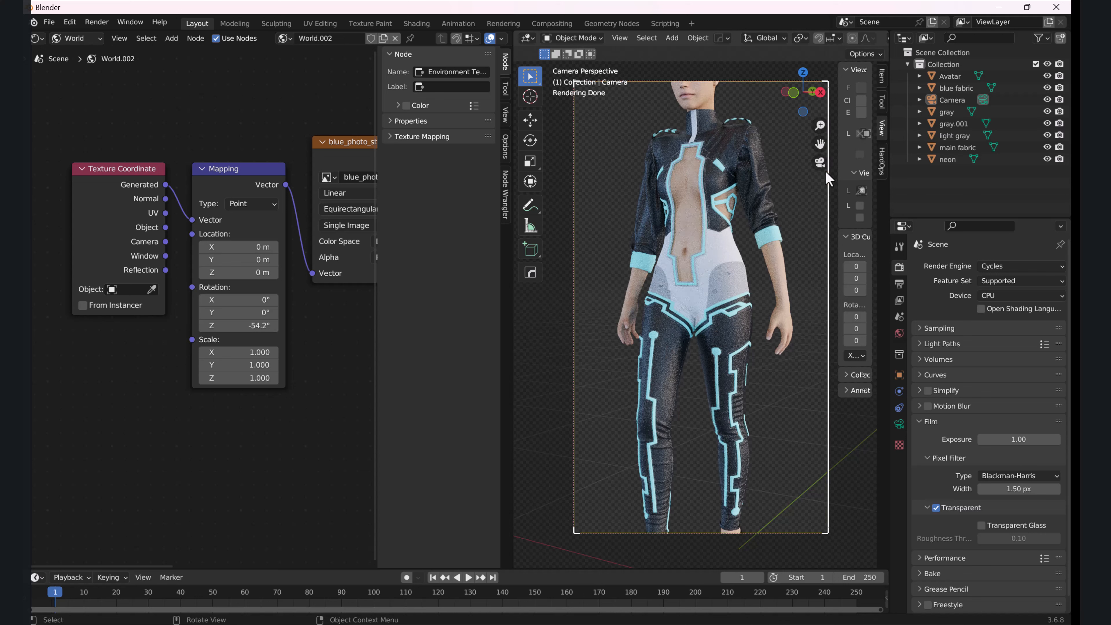
# Switch the Shader Editor from World to Object shading and select the main fabric garment.
pyautogui.scroll(-2, 282, 432)
pyautogui.click(72, 39)
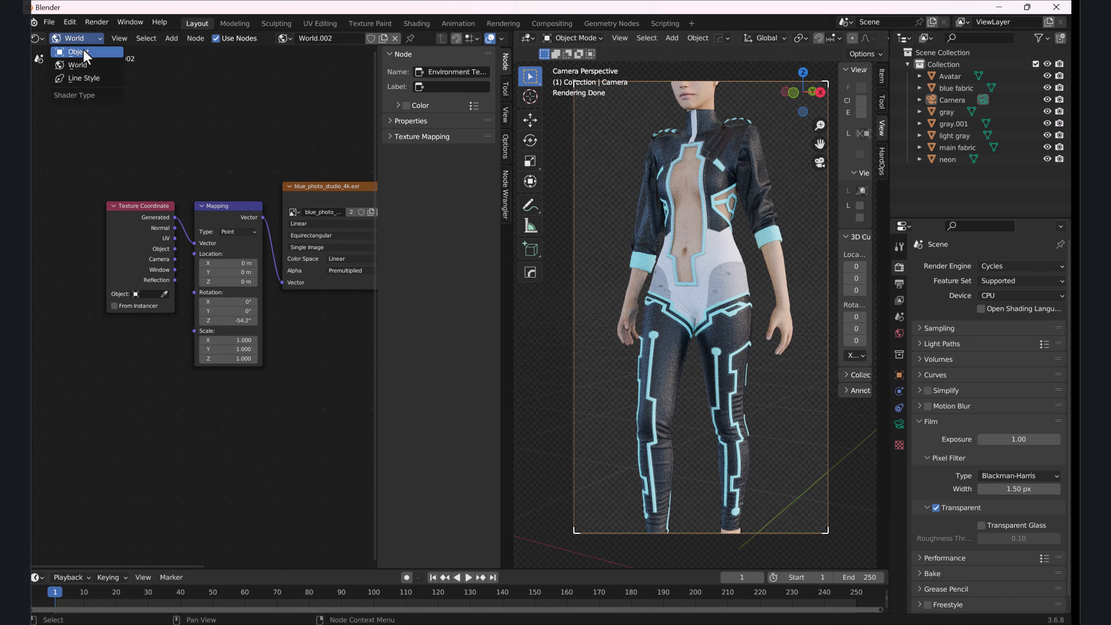
pyautogui.click(83, 52)
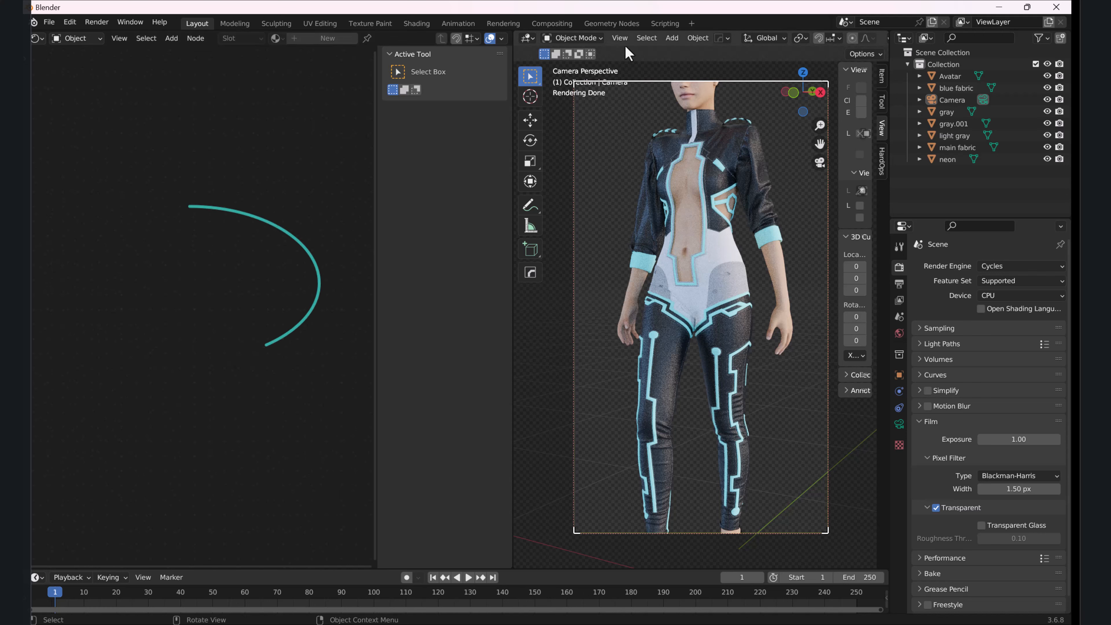
pyautogui.click(739, 138)
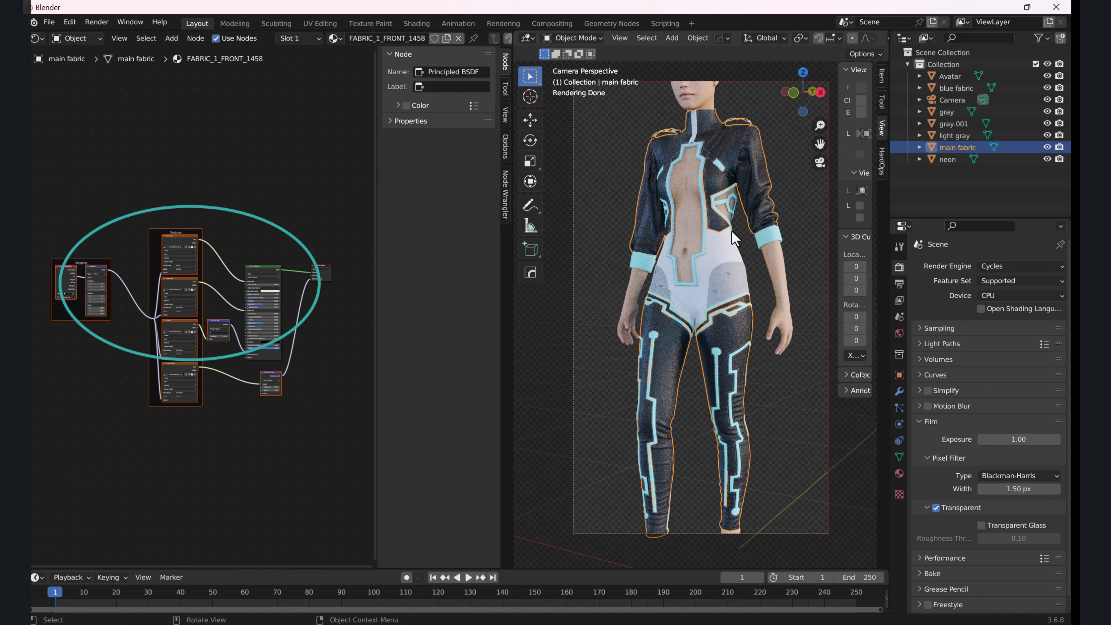
# Set the viewport to Material Preview shading and delete the texture nodes from the main fabric's material.
pyautogui.press('z')
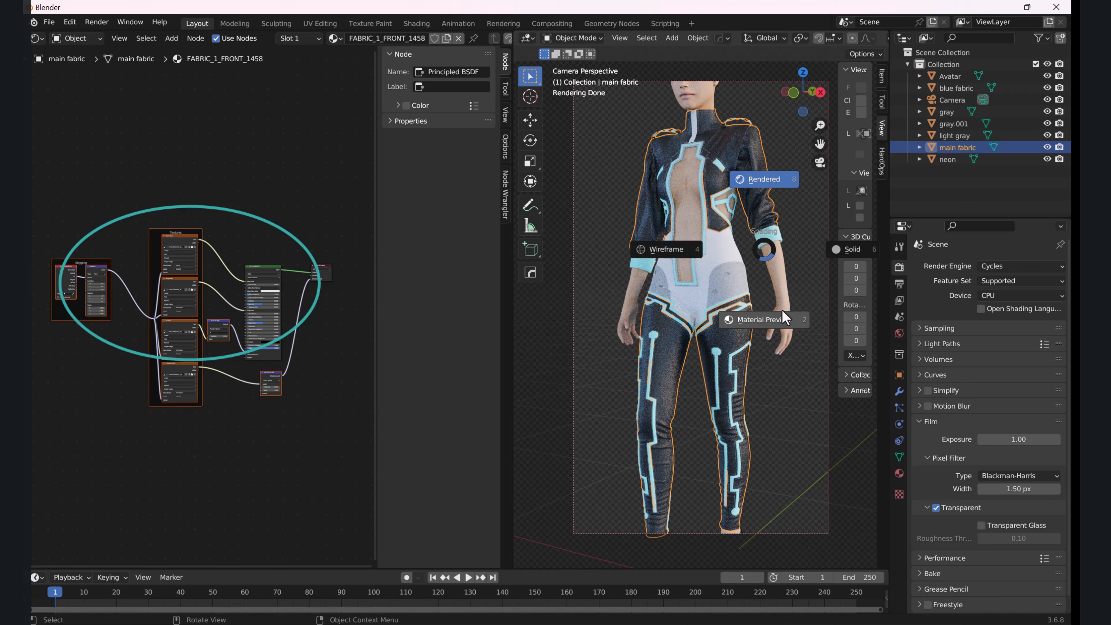
pyautogui.click(774, 316)
pyautogui.click(787, 166)
pyautogui.scroll(-4, 92, 219)
pyautogui.moveTo(87, 216); pyautogui.dragTo(223, 432)
pyautogui.press('x')
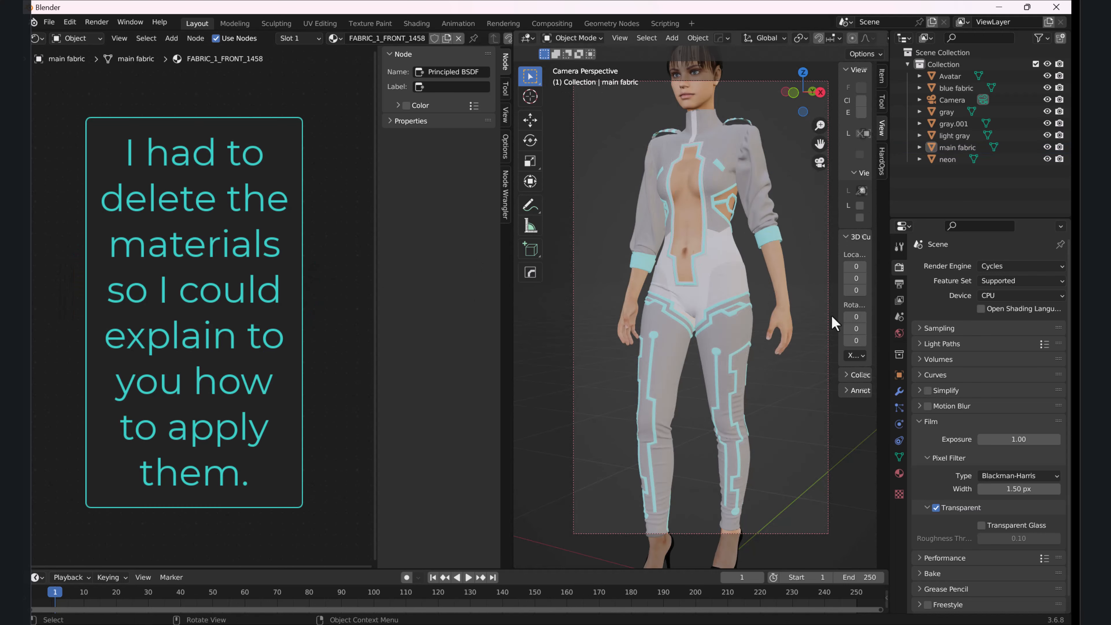
# Reselect the main fabric garment and inspect the Principled BSDF node of its material.
pyautogui.click(777, 232)
pyautogui.click(782, 419)
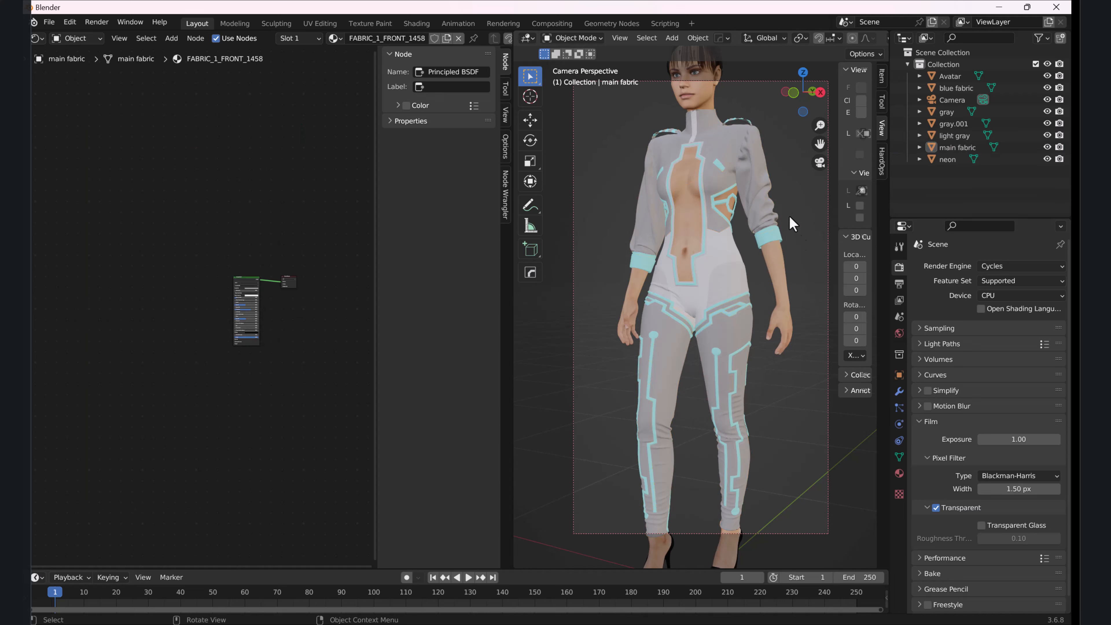
pyautogui.click(747, 147)
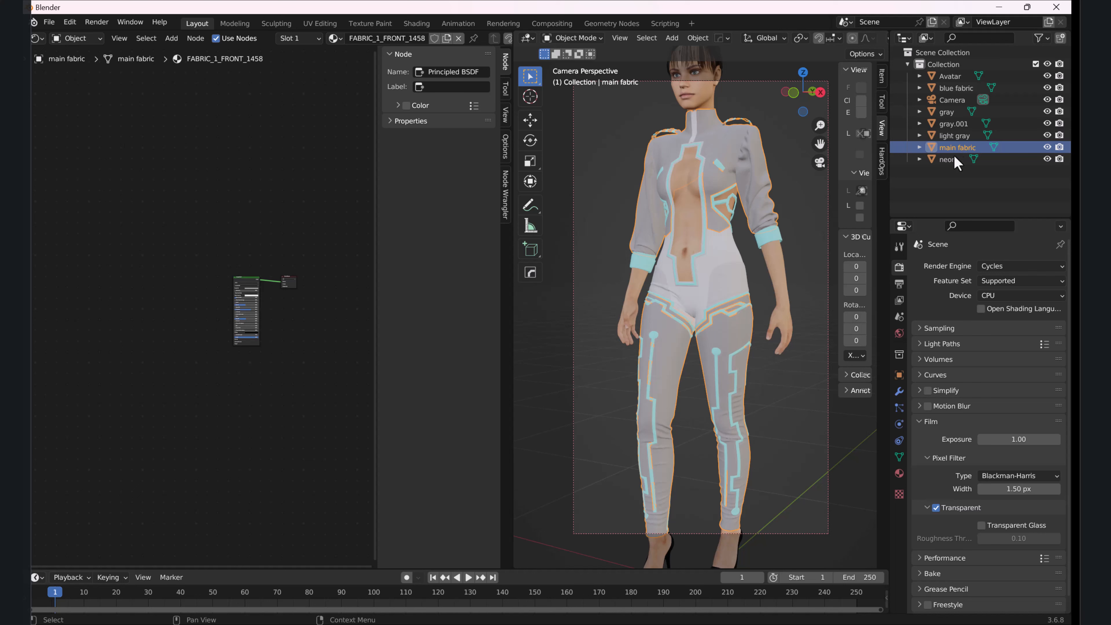
pyautogui.scroll(4, 220, 294)
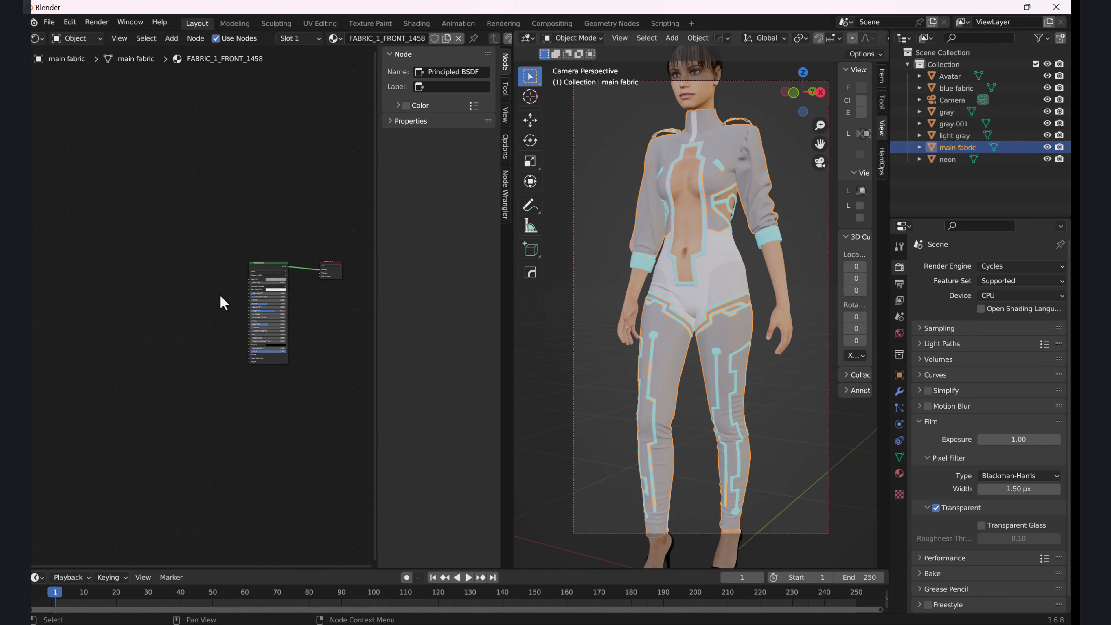
pyautogui.moveTo(192, 289); pyautogui.dragTo(252, 273, button='middle')
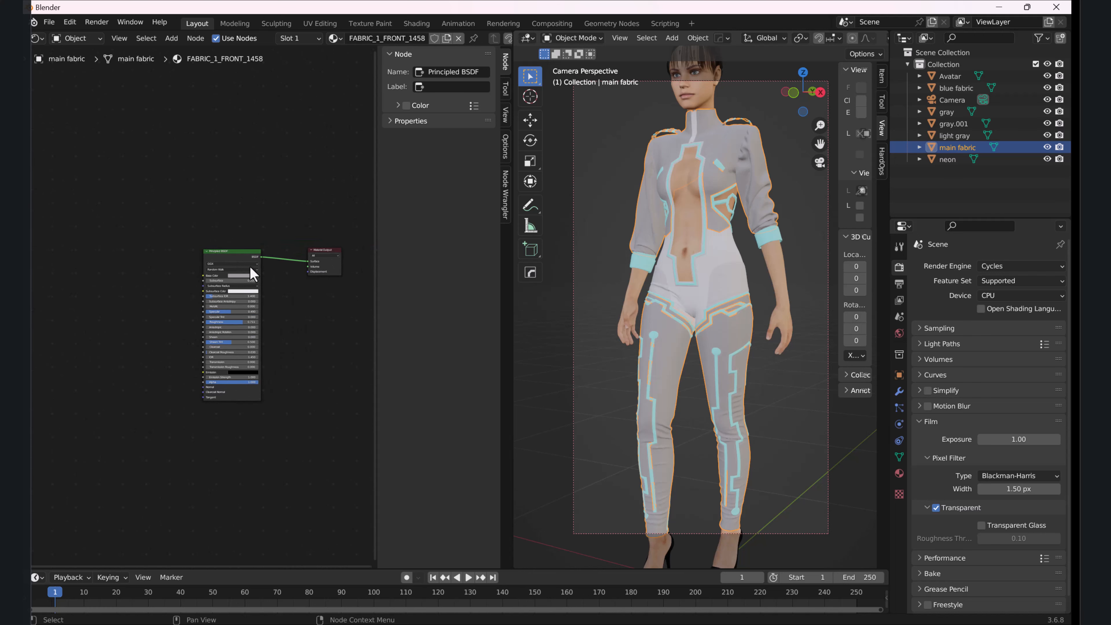
pyautogui.click(230, 262)
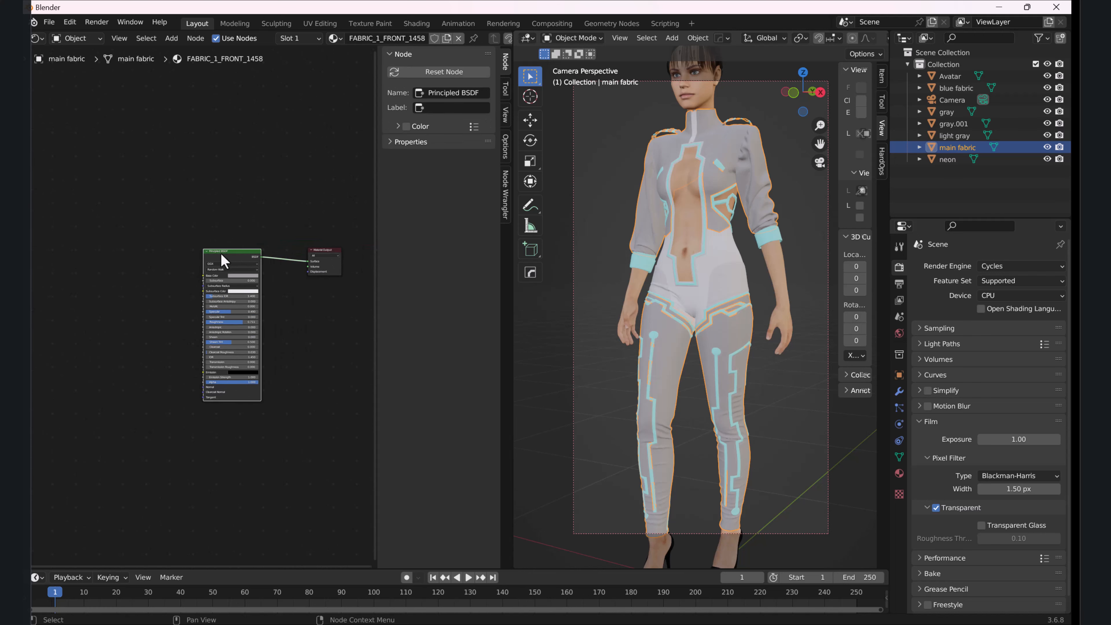
pyautogui.scroll(2, 223, 260)
pyautogui.scroll(2, 252, 230)
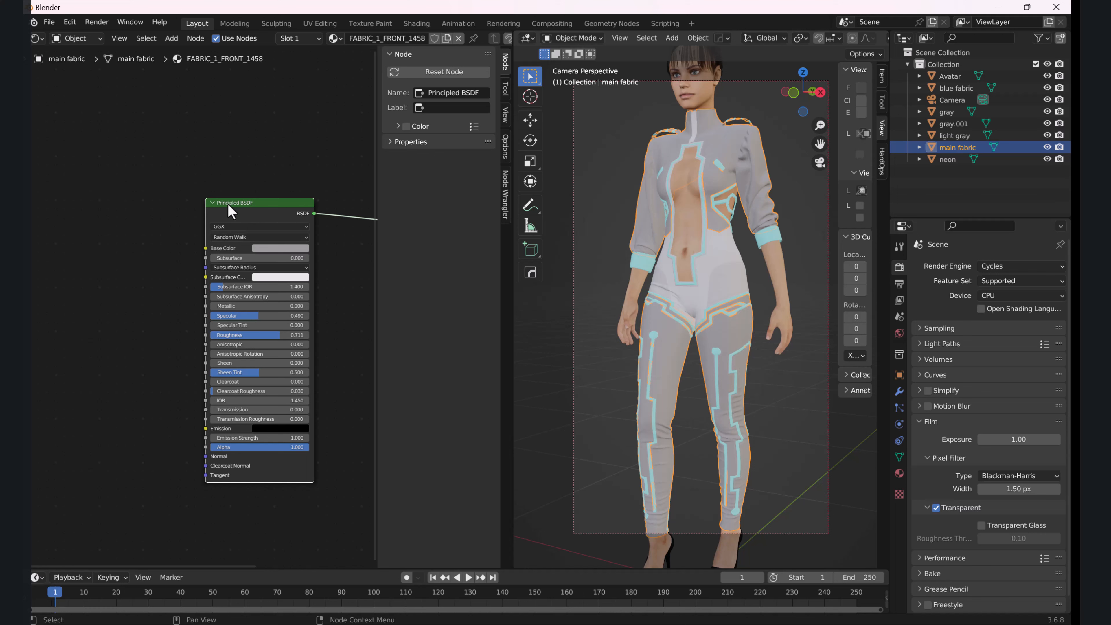
pyautogui.scroll(-3, 280, 166)
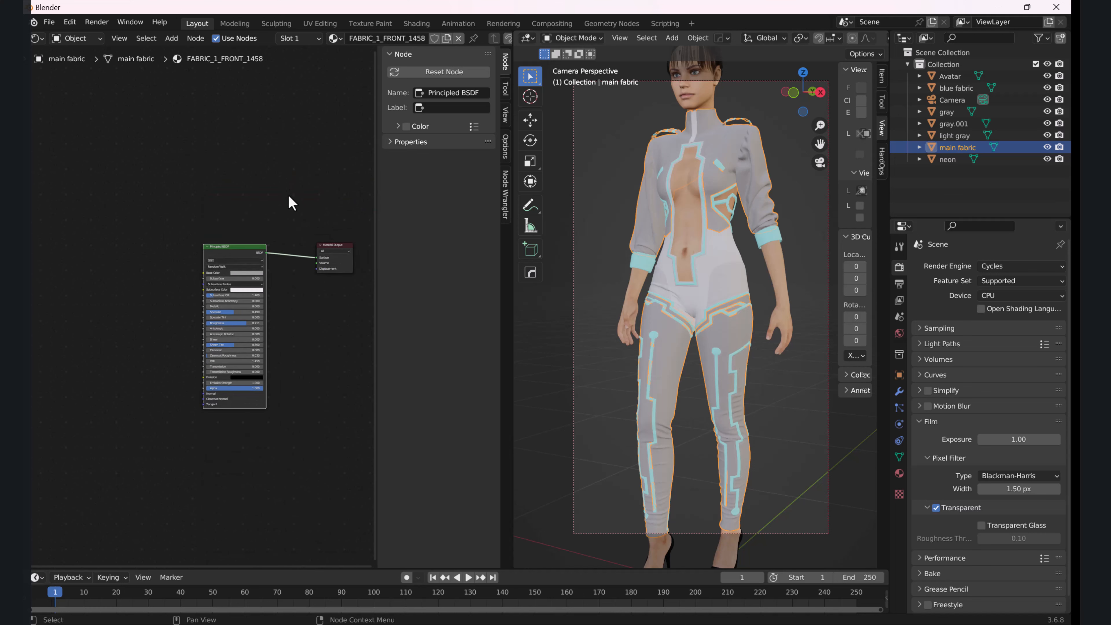
pyautogui.moveTo(292, 202); pyautogui.dragTo(240, 194, button='middle')
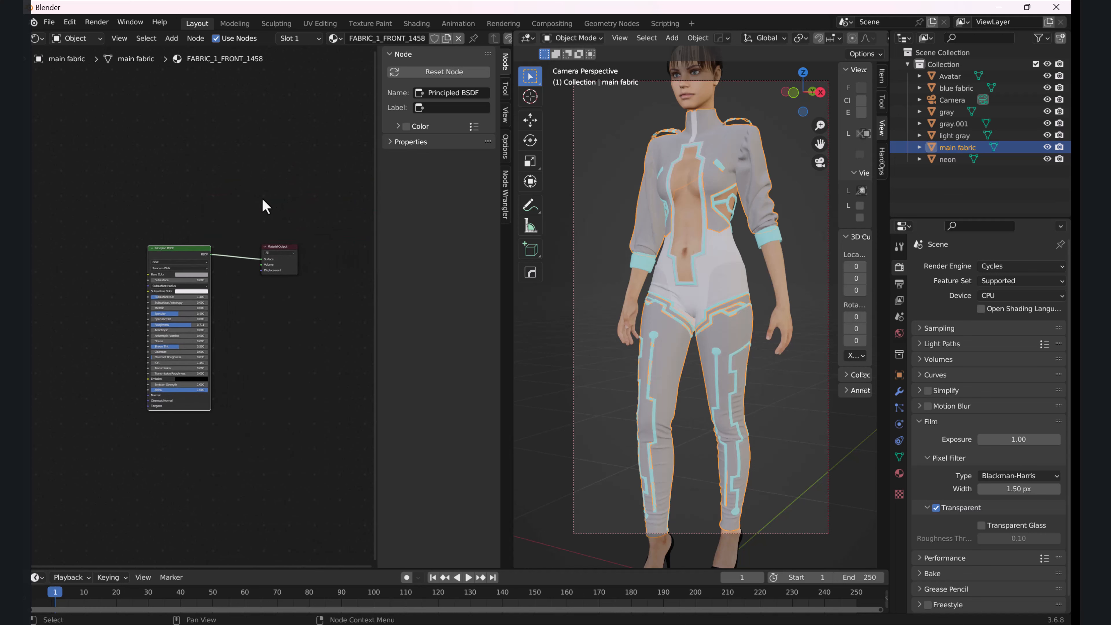
# Search the add-on preferences for "WRAN" and check whether Node Wrangler is enabled.
pyautogui.click(48, 23)
pyautogui.click(70, 23)
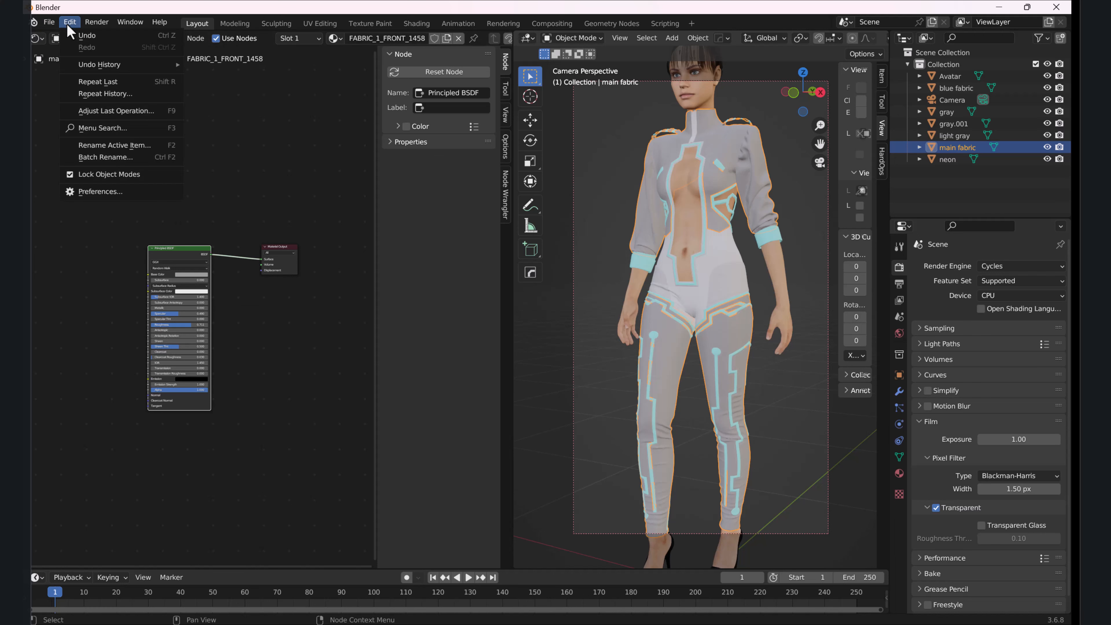
pyautogui.click(100, 191)
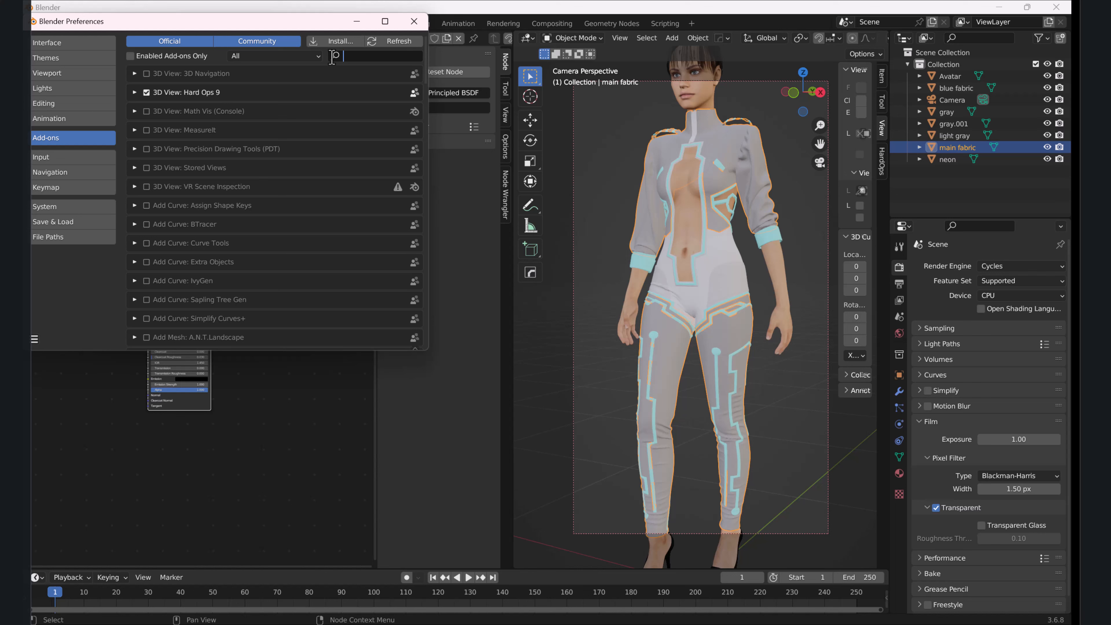
pyautogui.write('WrA')
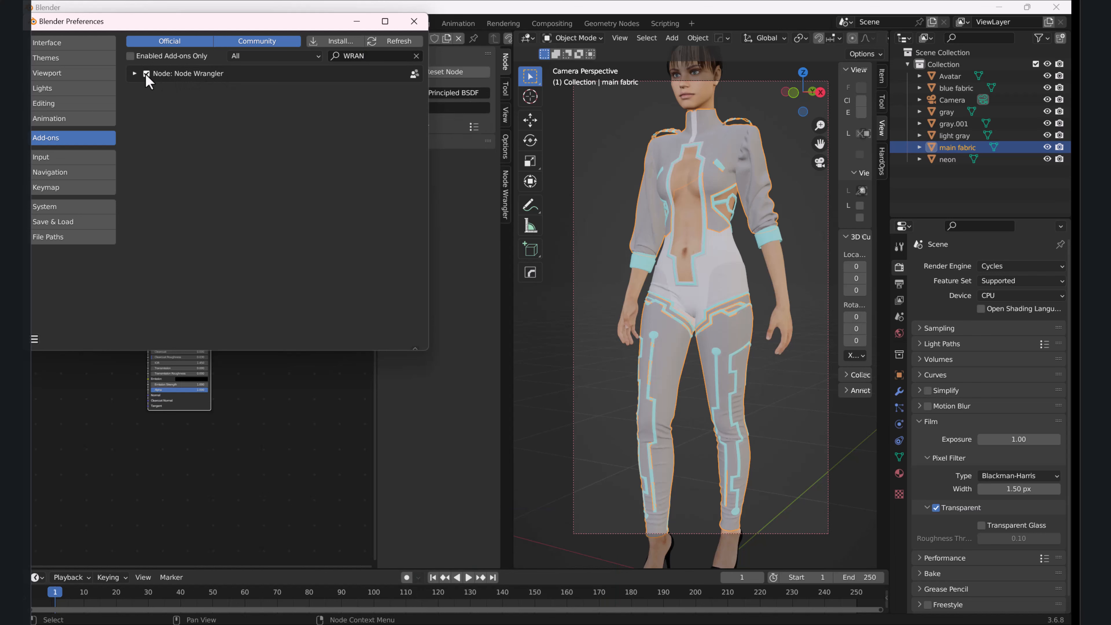
pyautogui.click(414, 21)
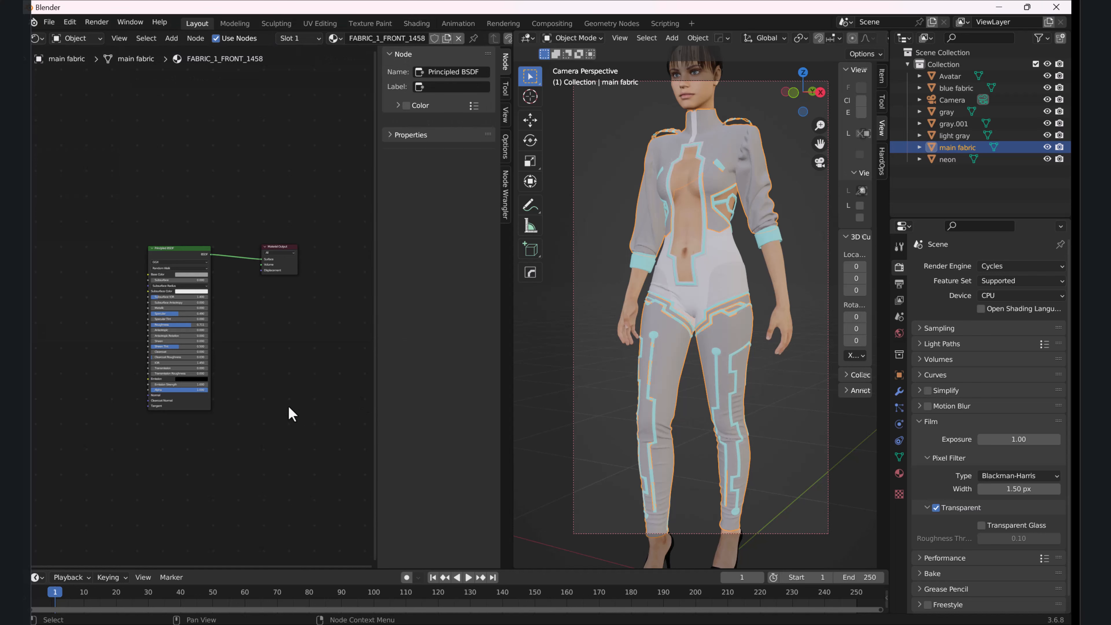
# Select the Principled BSDF node in the main fabric's material.
pyautogui.moveTo(171, 230); pyautogui.dragTo(197, 194, button='middle')
pyautogui.scroll(2, 203, 215)
pyautogui.click(204, 207)
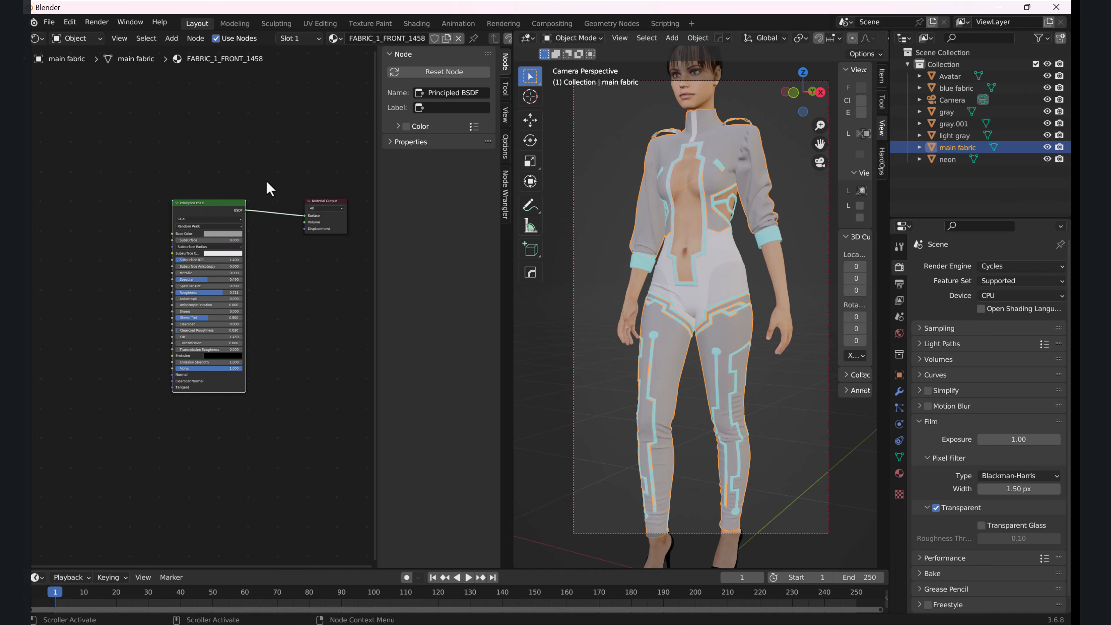
# Switch to the ecopelle folder and examine the DefaultMaterial_Base_Color texture up close.
pyautogui.click(569, 624)
pyautogui.doubleClick(395, 324)
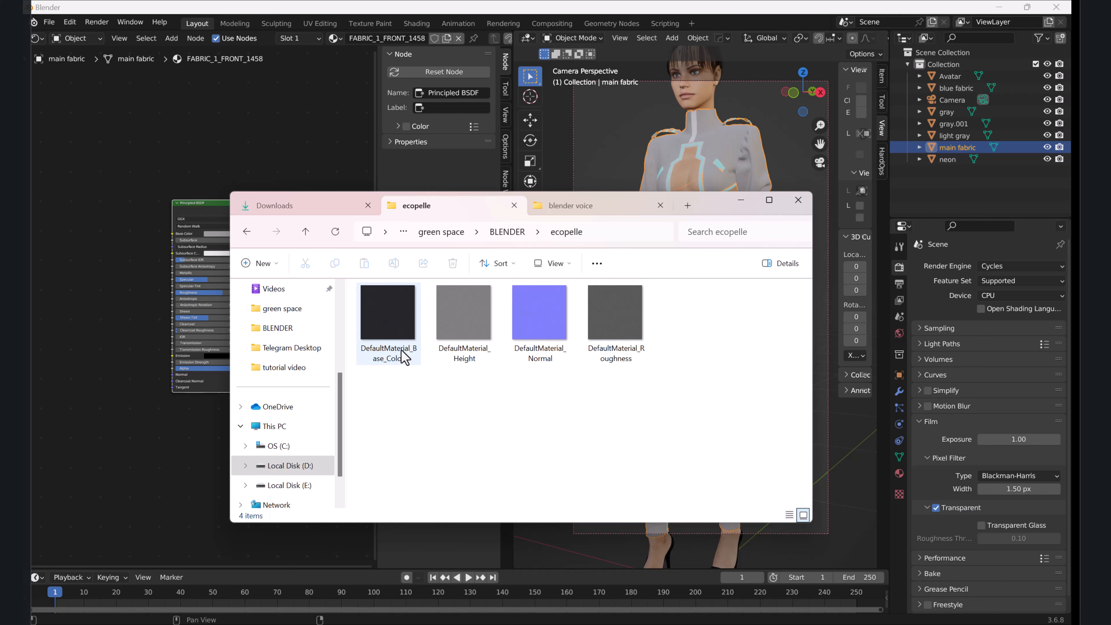
pyautogui.doubleClick(387, 312)
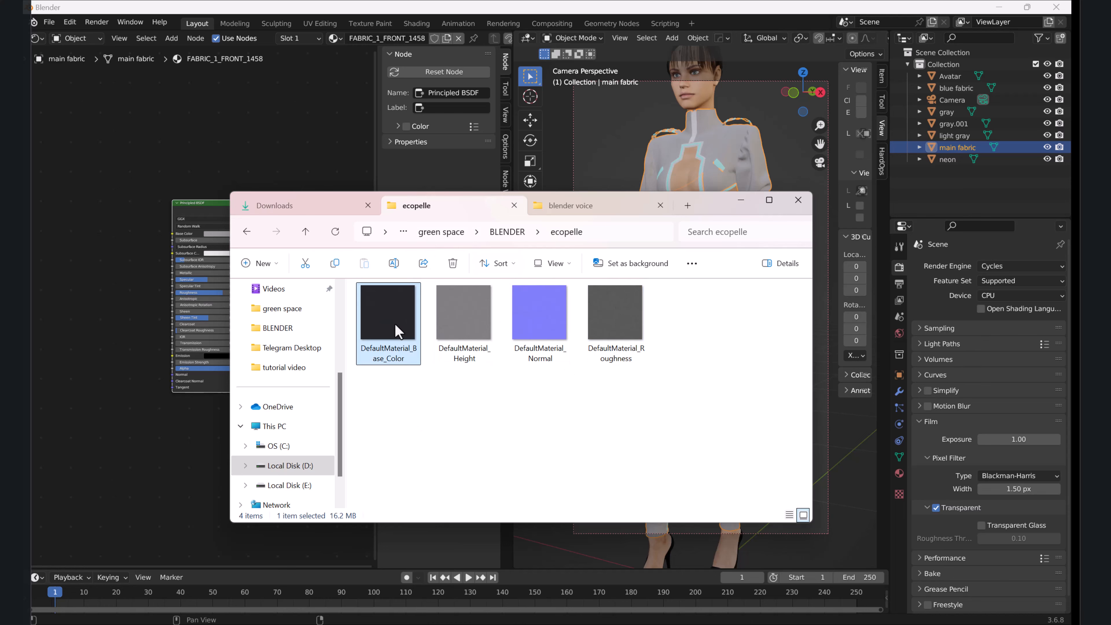
pyautogui.scroll(6, 529, 259)
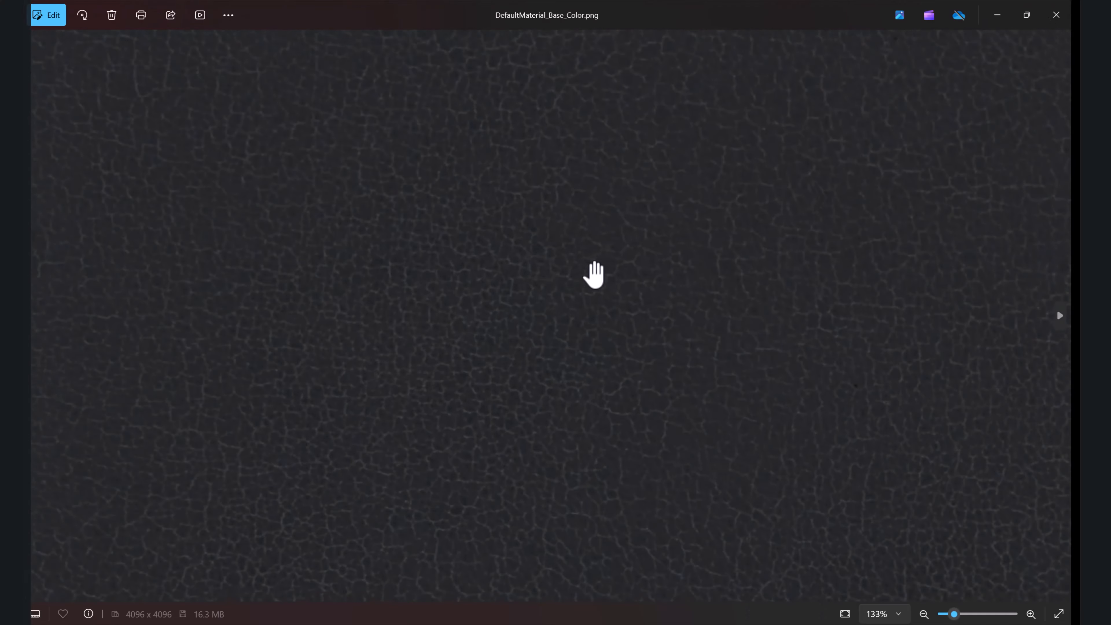
pyautogui.scroll(-3, 595, 274)
pyautogui.click(1057, 14)
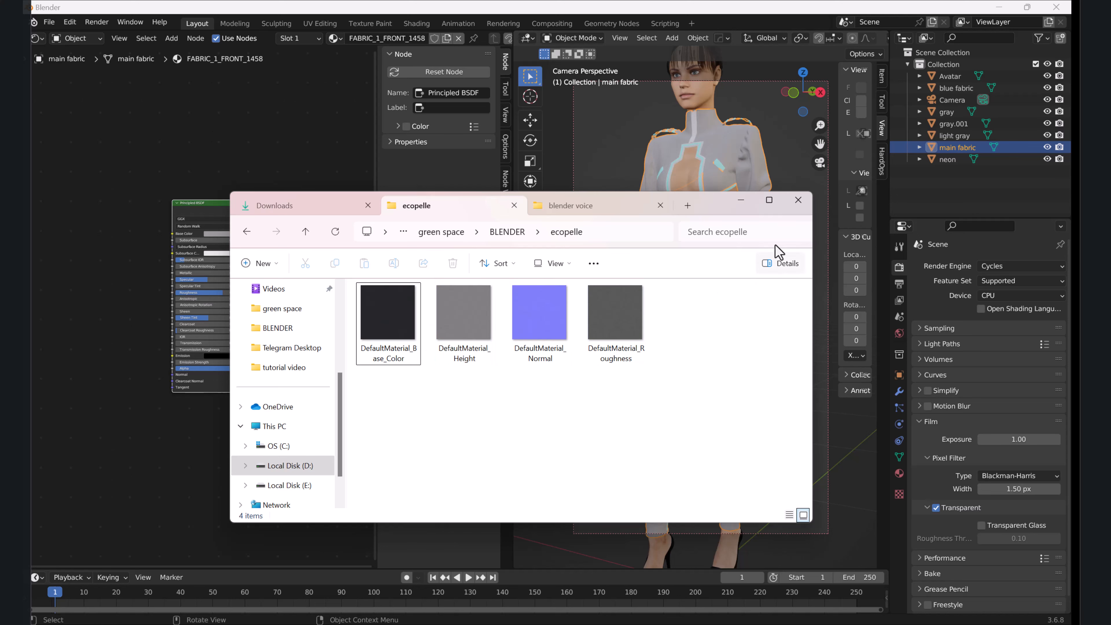
pyautogui.click(741, 200)
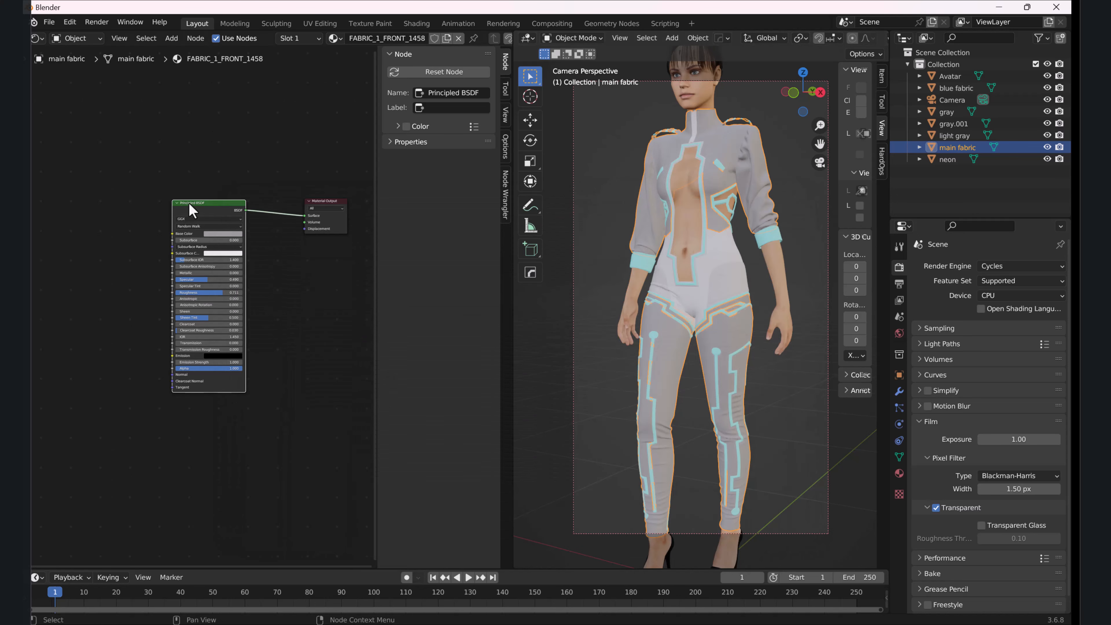
# Load the roughness, normal, height and base color ecopelle maps onto the main fabric's Principled BSDF with Principled Texture Setup.
pyautogui.moveTo(202, 176); pyautogui.dragTo(203, 174, button='middle')
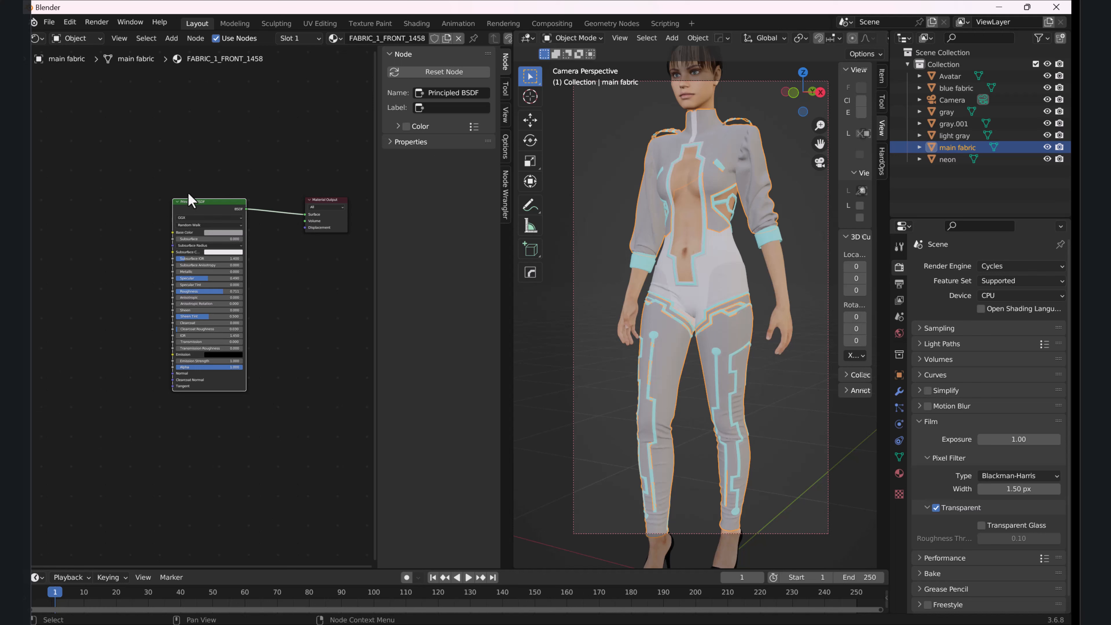
pyautogui.moveTo(189, 200); pyautogui.dragTo(223, 191, button='middle')
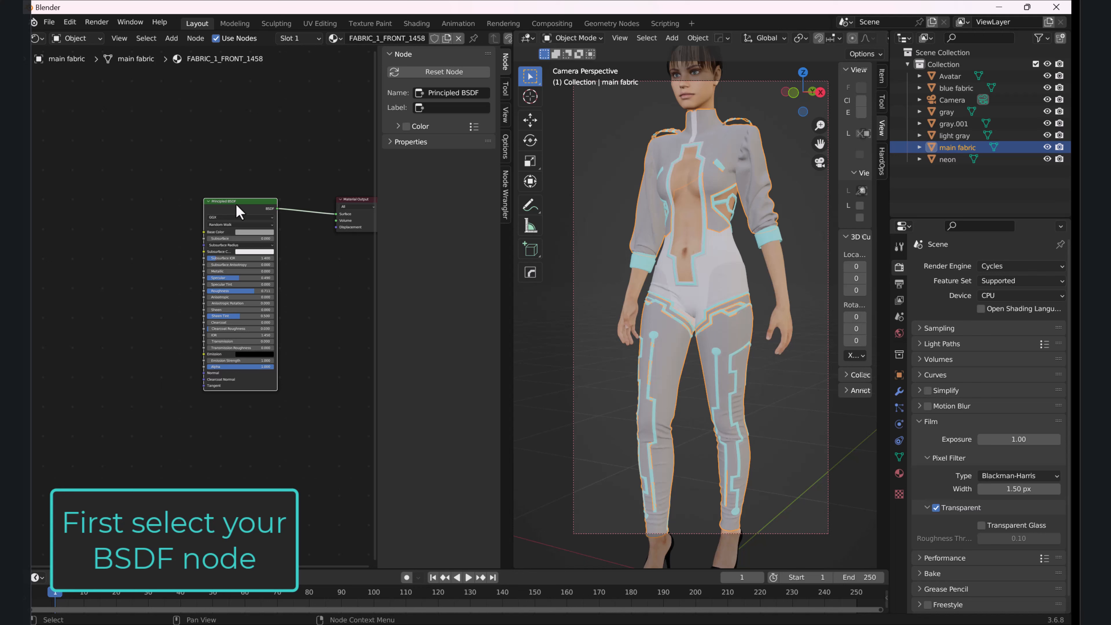
pyautogui.hotkey('ctrl', 'shift', 't')
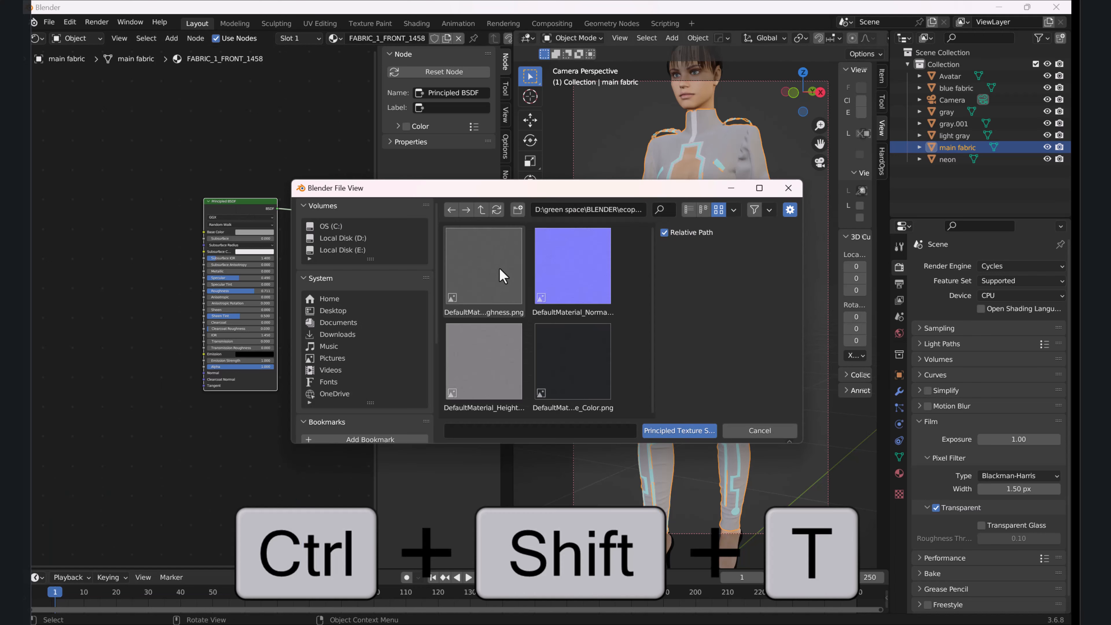
pyautogui.moveTo(634, 267); pyautogui.dragTo(637, 365)
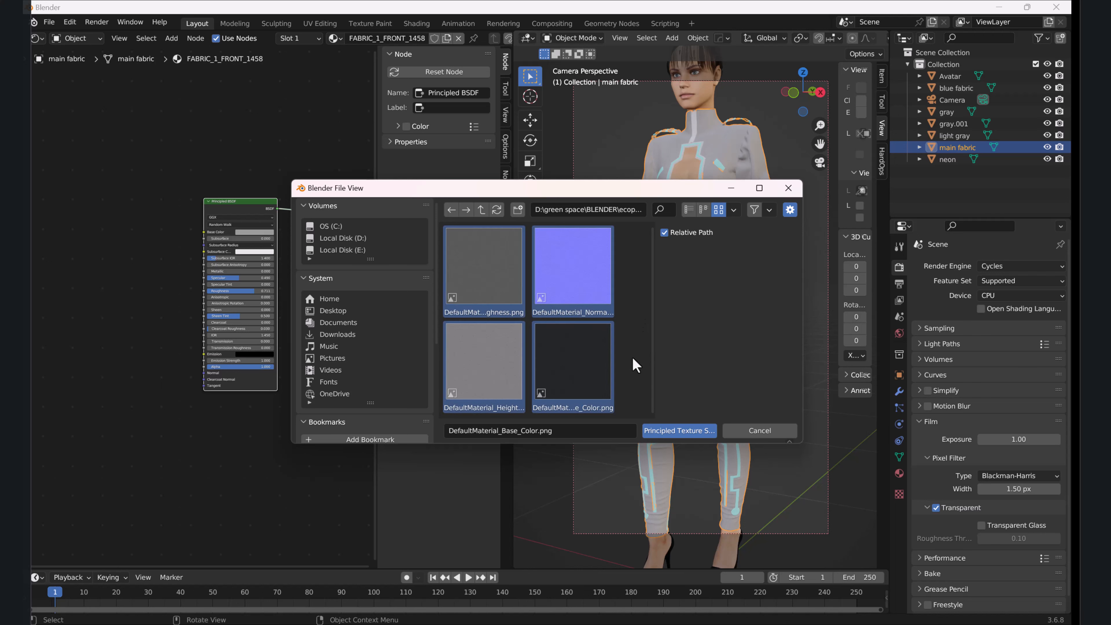
pyautogui.click(680, 430)
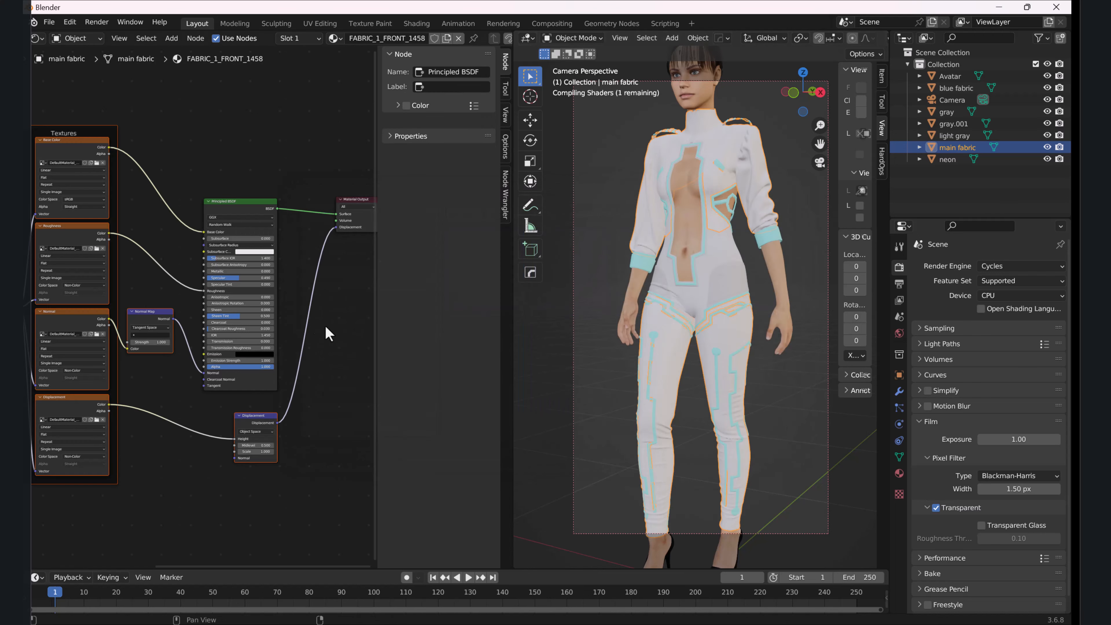
pyautogui.scroll(-2, 172, 233)
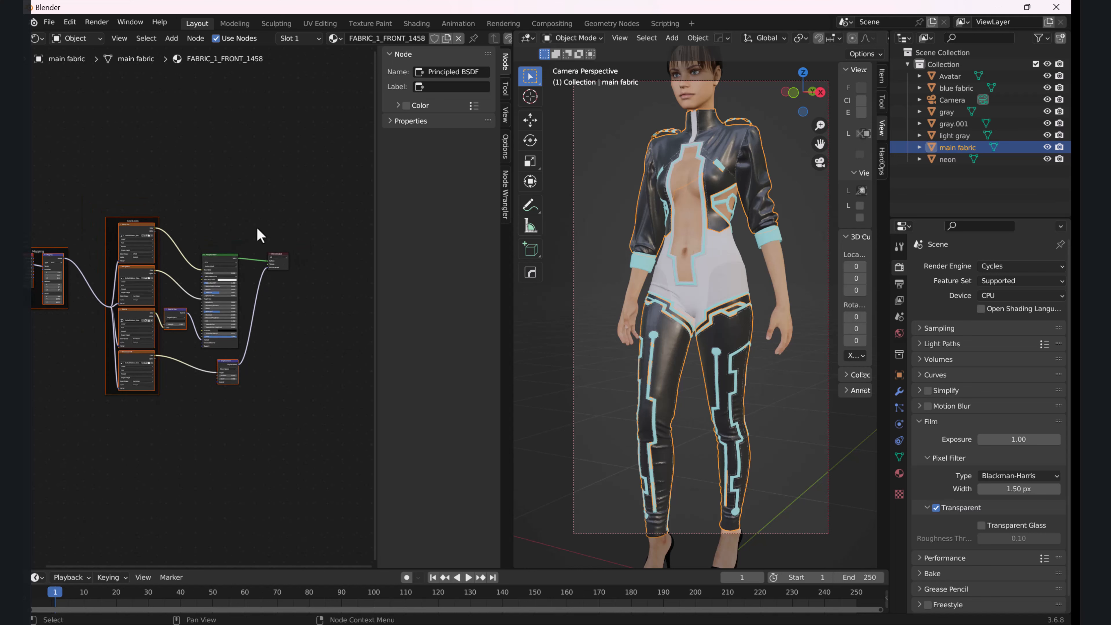
pyautogui.moveTo(256, 226); pyautogui.dragTo(337, 195, button='middle')
pyautogui.scroll(6, 218, 228)
pyautogui.scroll(-3, 218, 228)
pyautogui.scroll(-1, 218, 228)
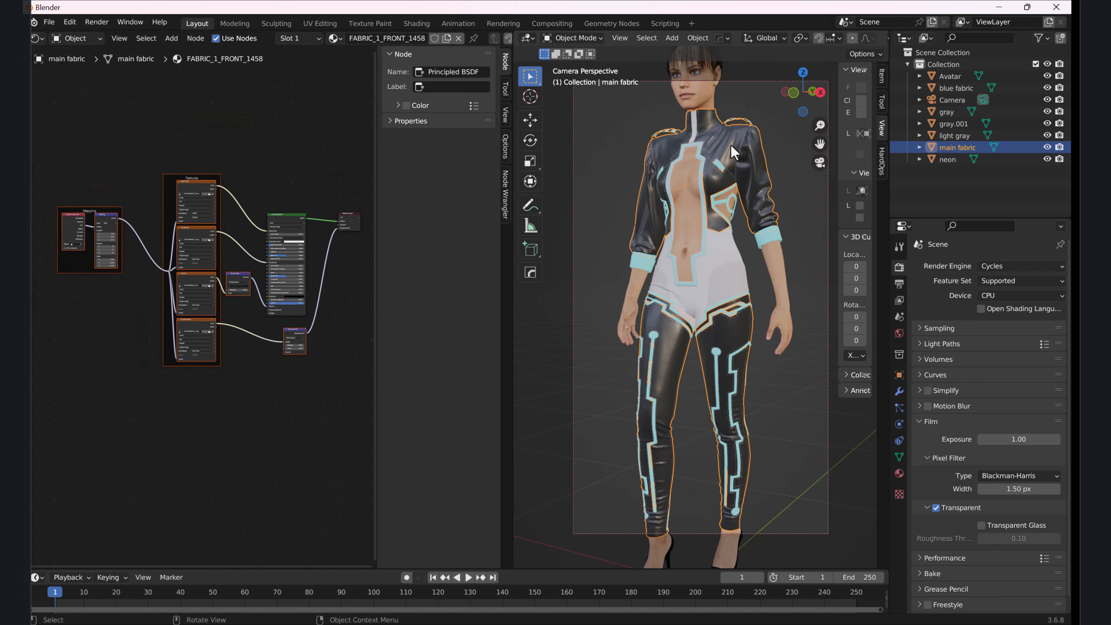
# Reselect the main fabric garment and remove its Material1576 slot.
pyautogui.click(722, 279)
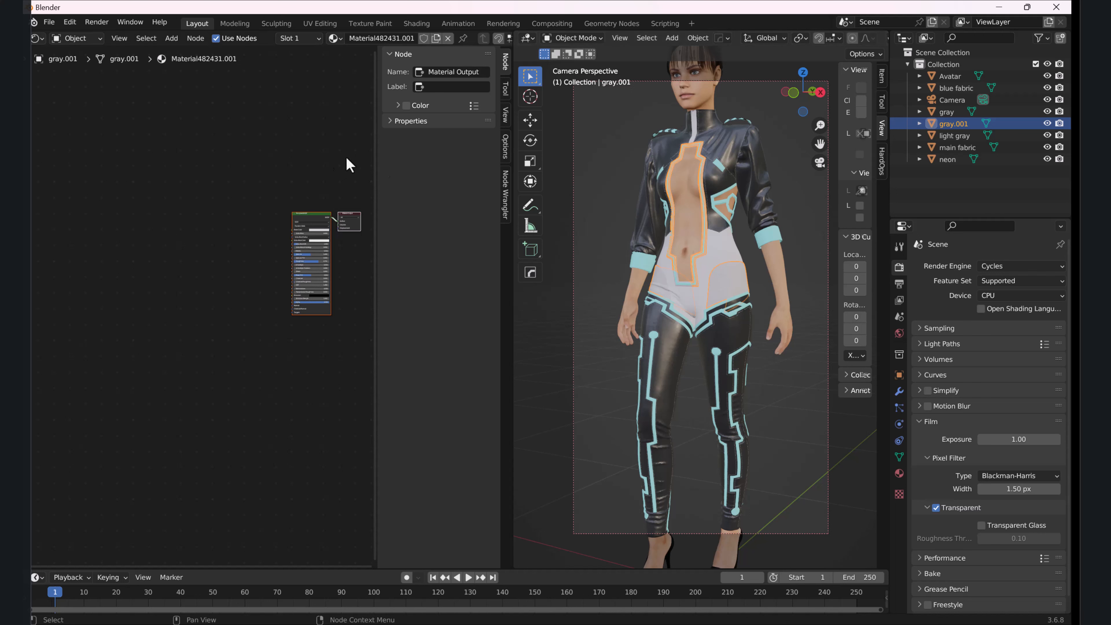
pyautogui.click(748, 164)
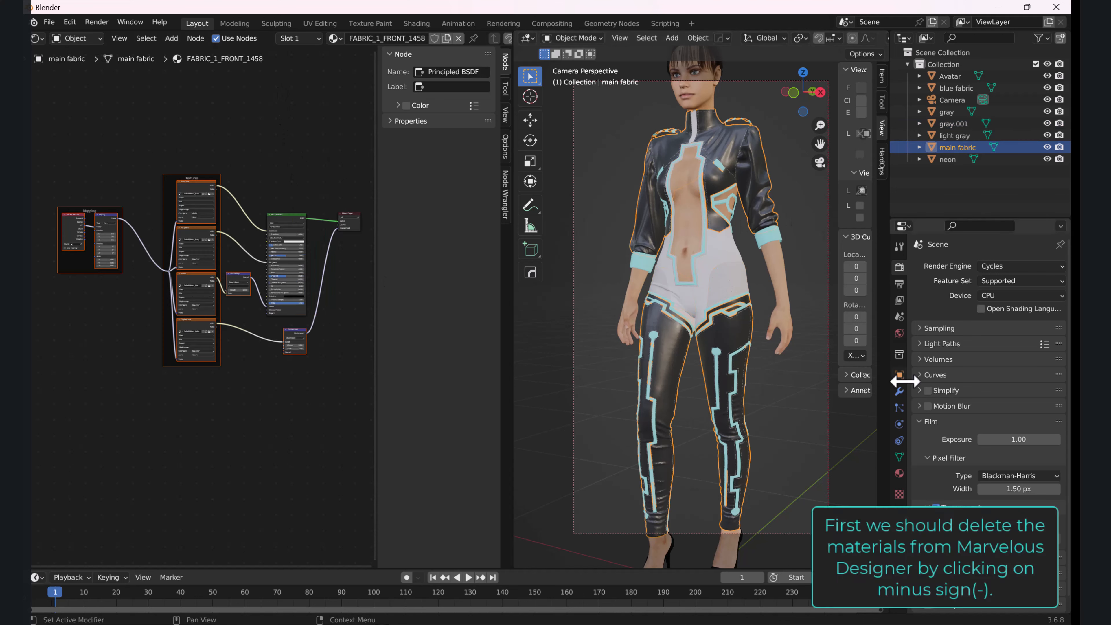
pyautogui.click(899, 474)
pyautogui.click(949, 282)
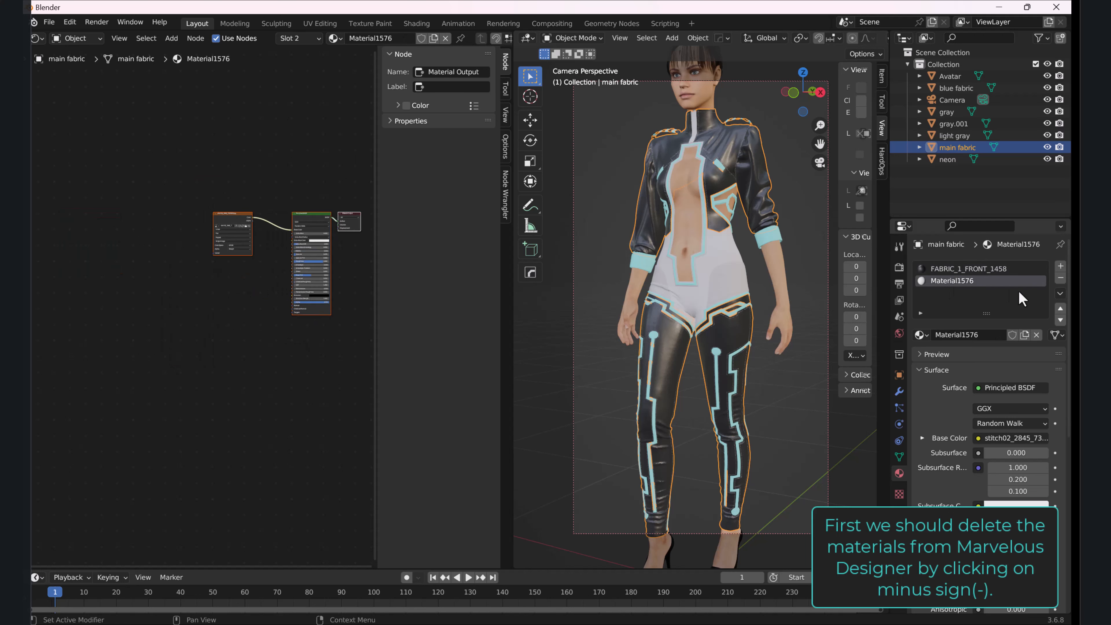
pyautogui.click(1061, 279)
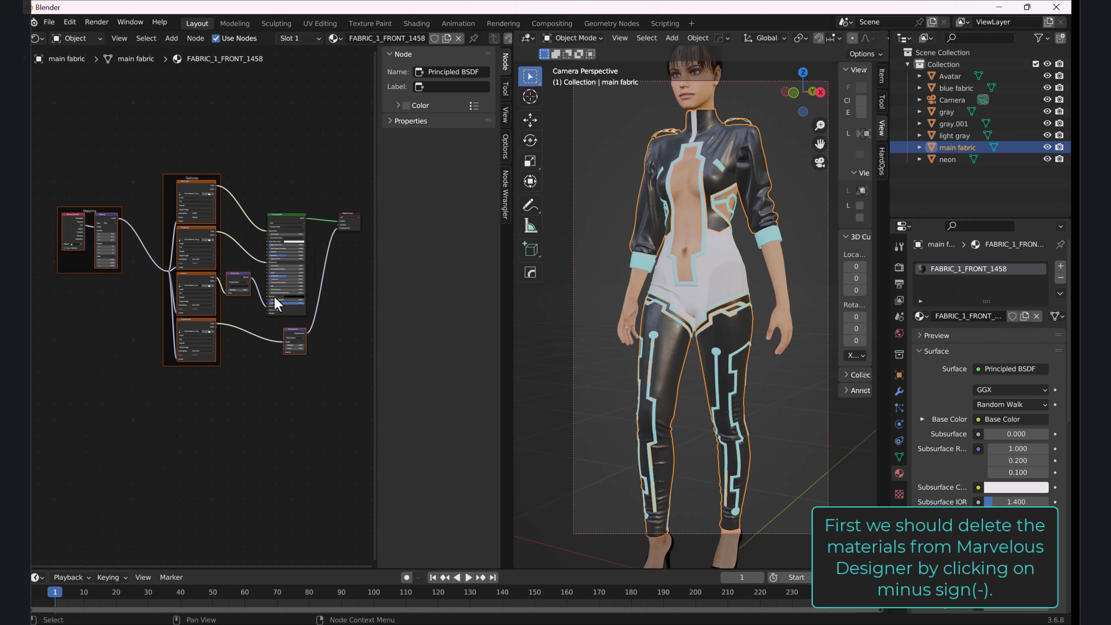
pyautogui.scroll(-2, 227, 130)
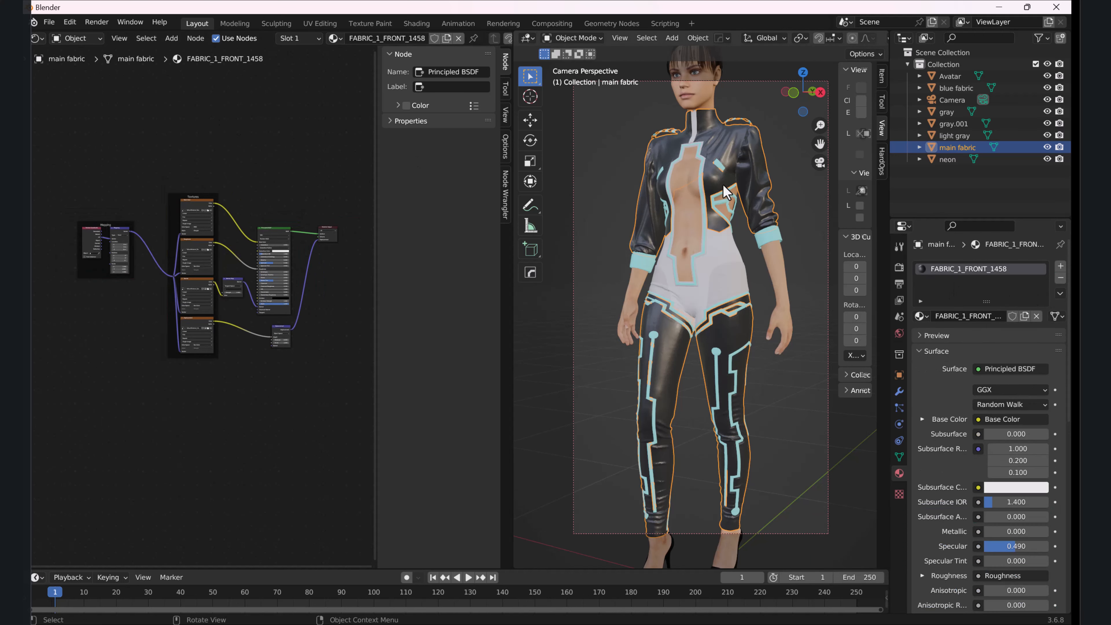
# Remove all the material slots from the light gray garment.
pyautogui.click(733, 280)
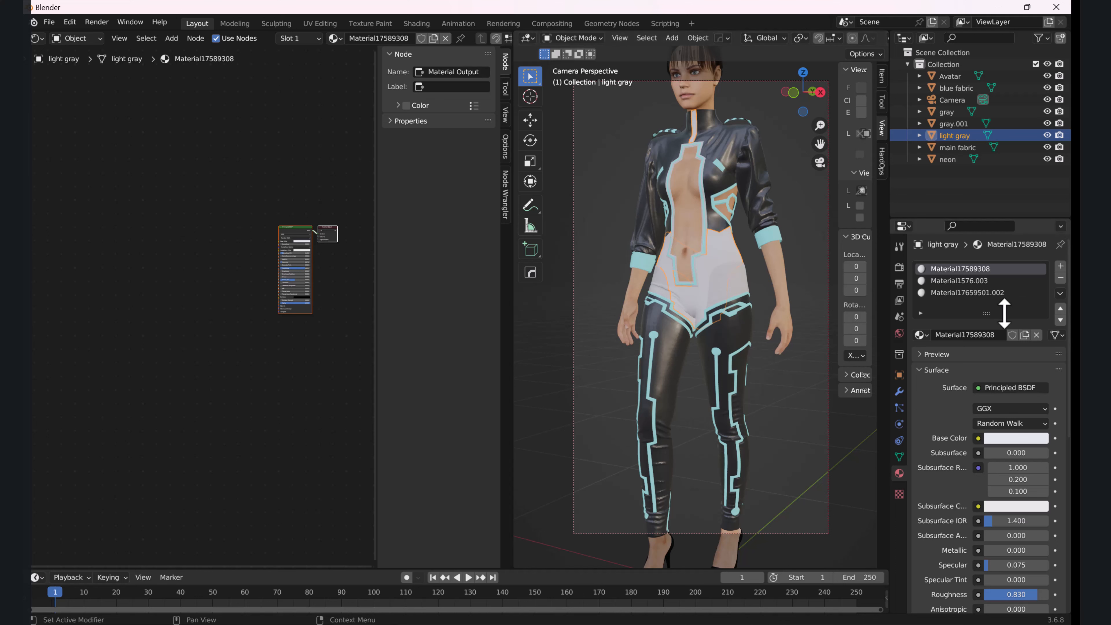
pyautogui.click(974, 293)
pyautogui.click(1061, 282)
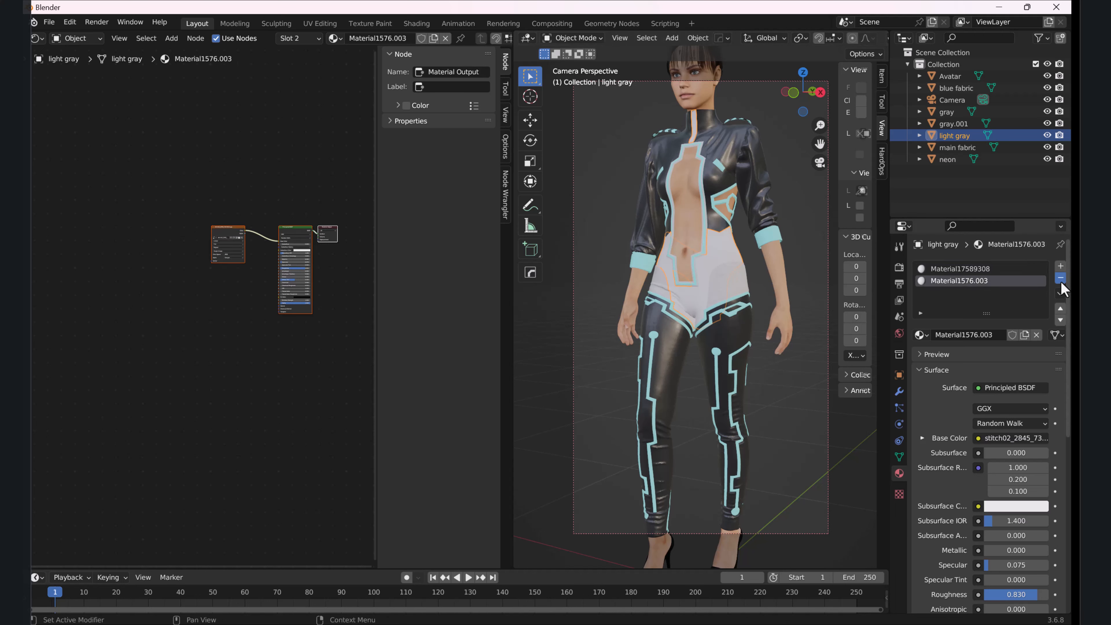
pyautogui.click(1061, 282)
pyautogui.click(1061, 282)
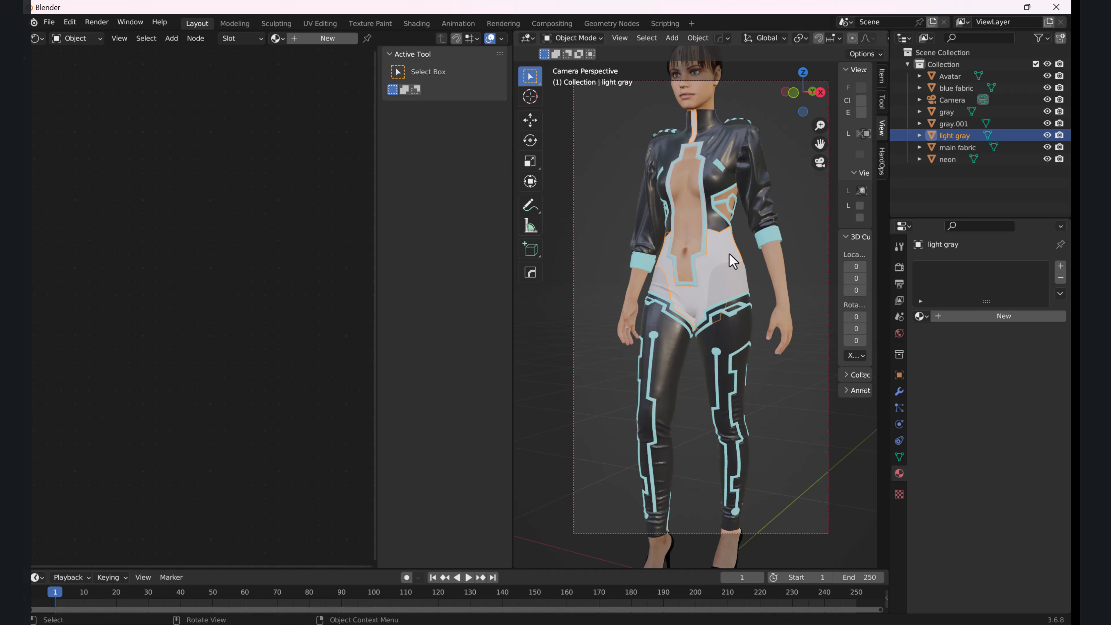
# Give the light gray garment a new material and replace its Principled BSDF with nodes copied from the main fabric's material.
pyautogui.click(1004, 316)
pyautogui.click(274, 277)
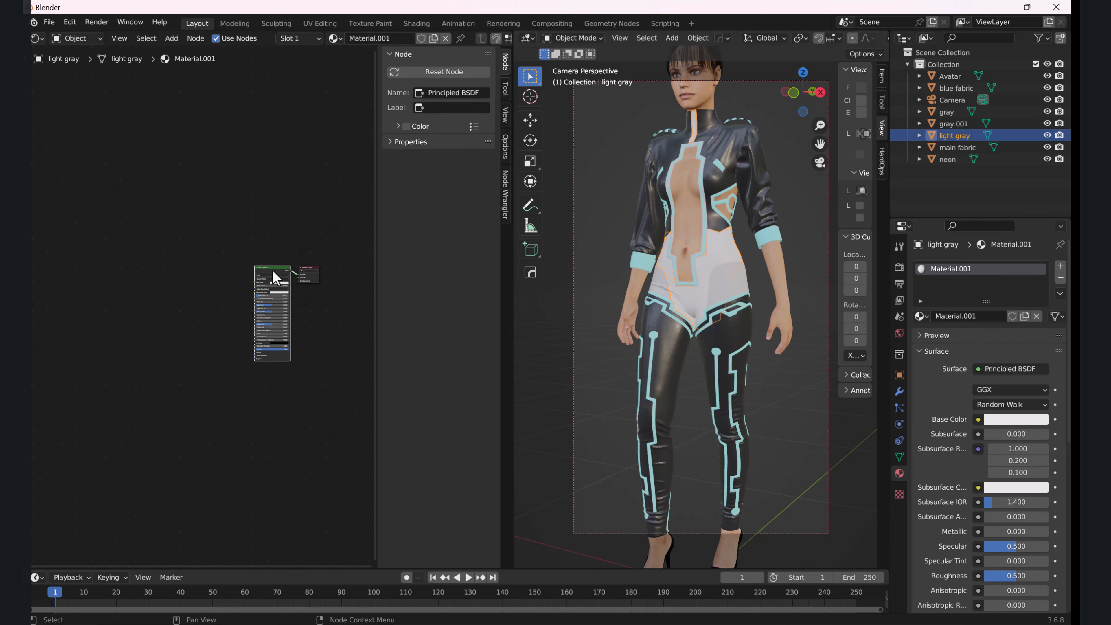
pyautogui.click(765, 163)
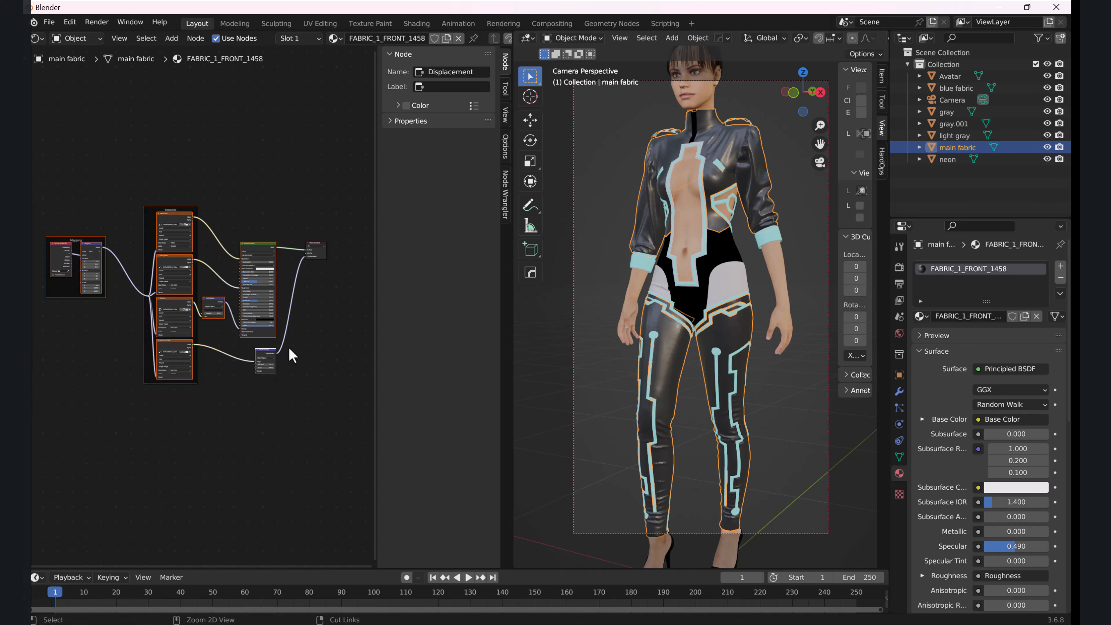
pyautogui.hotkey('ctrl', 'c')
pyautogui.click(737, 275)
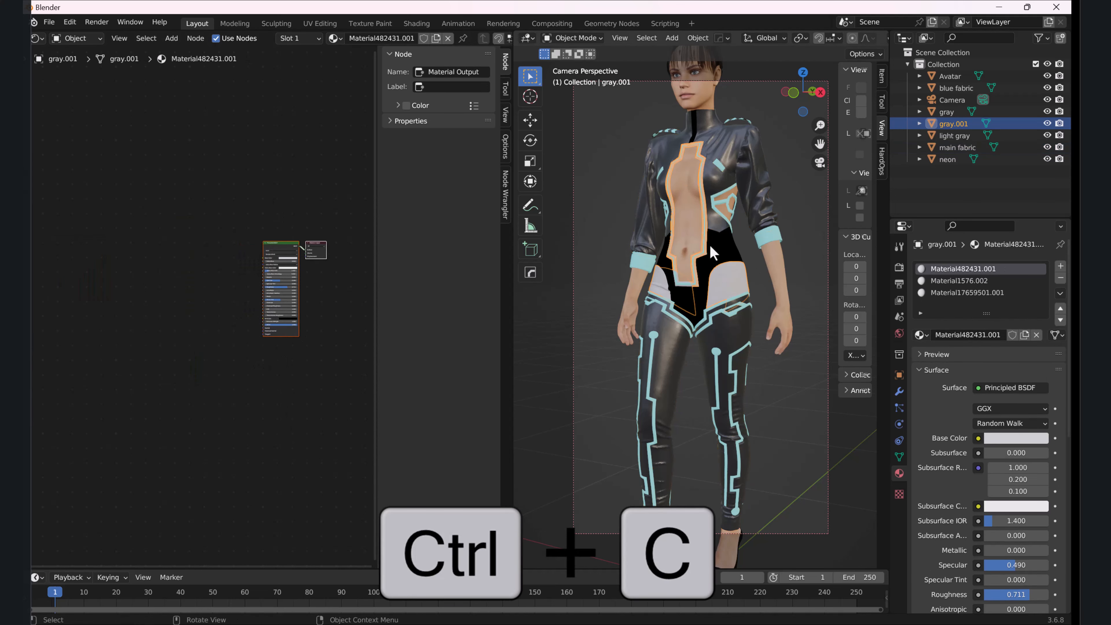
pyautogui.click(712, 249)
pyautogui.hotkey('ctrl', 'v')
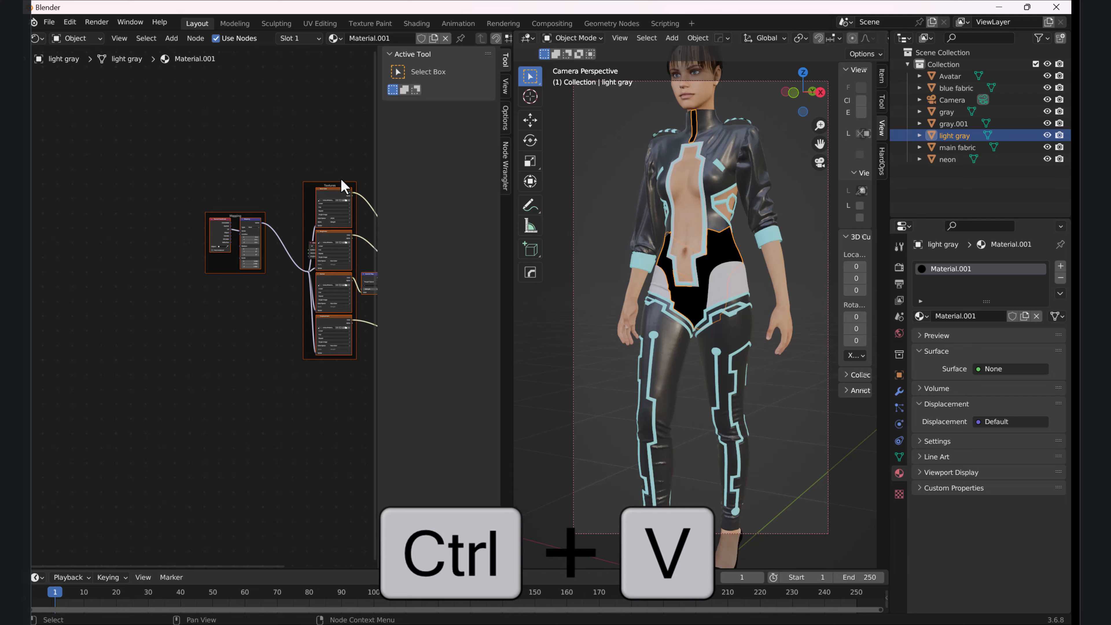
pyautogui.press('g')
pyautogui.click(203, 172)
# Connect the pasted Principled BSDF output to the Material Output's Surface input in the light gray garment's material.
pyautogui.scroll(6, 311, 228)
pyautogui.moveTo(302, 258); pyautogui.dragTo(123, 339, button='middle')
pyautogui.scroll(7, 132, 333)
pyautogui.click(192, 215)
pyautogui.moveTo(177, 169); pyautogui.dragTo(189, 210)
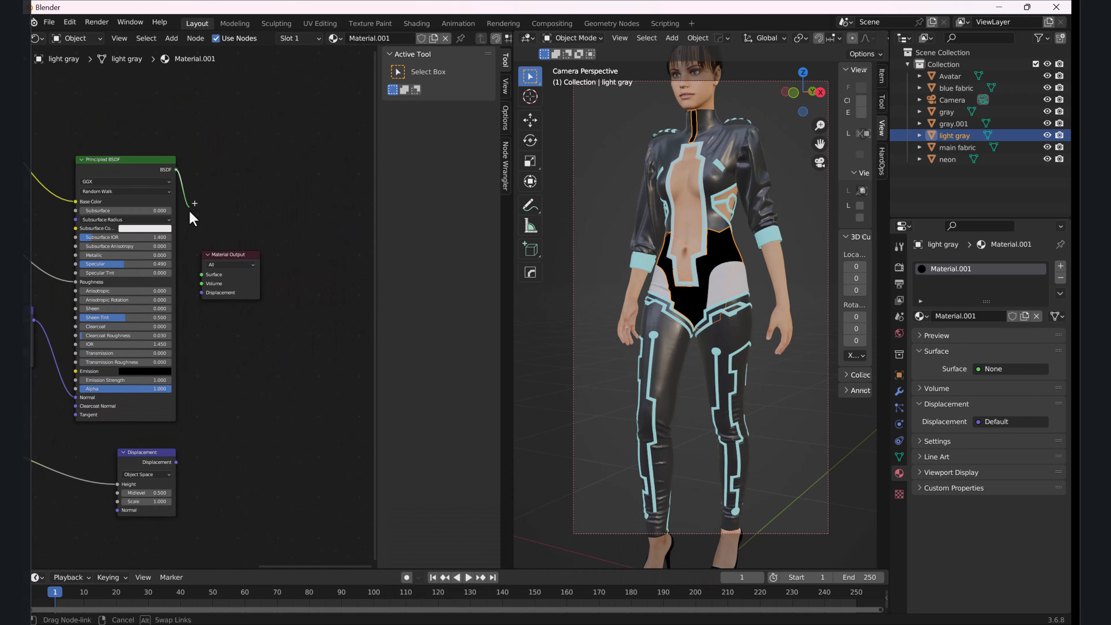
pyautogui.moveTo(191, 276); pyautogui.dragTo(201, 275)
# Insert a Brightness/Contrast node between the Base Color texture and the Principled BSDF in the light gray garment's material.
pyautogui.scroll(-7, 232, 319)
pyautogui.moveTo(206, 372); pyautogui.dragTo(328, 414, button='middle')
pyautogui.scroll(7, 200, 226)
pyautogui.scroll(-2, 200, 226)
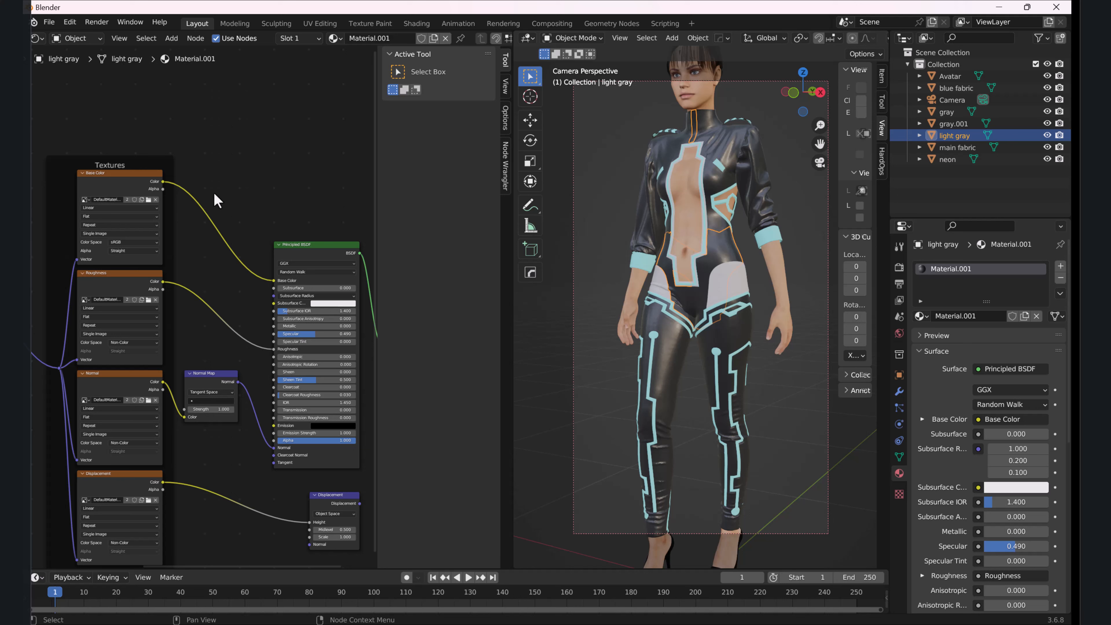
pyautogui.press('F3')
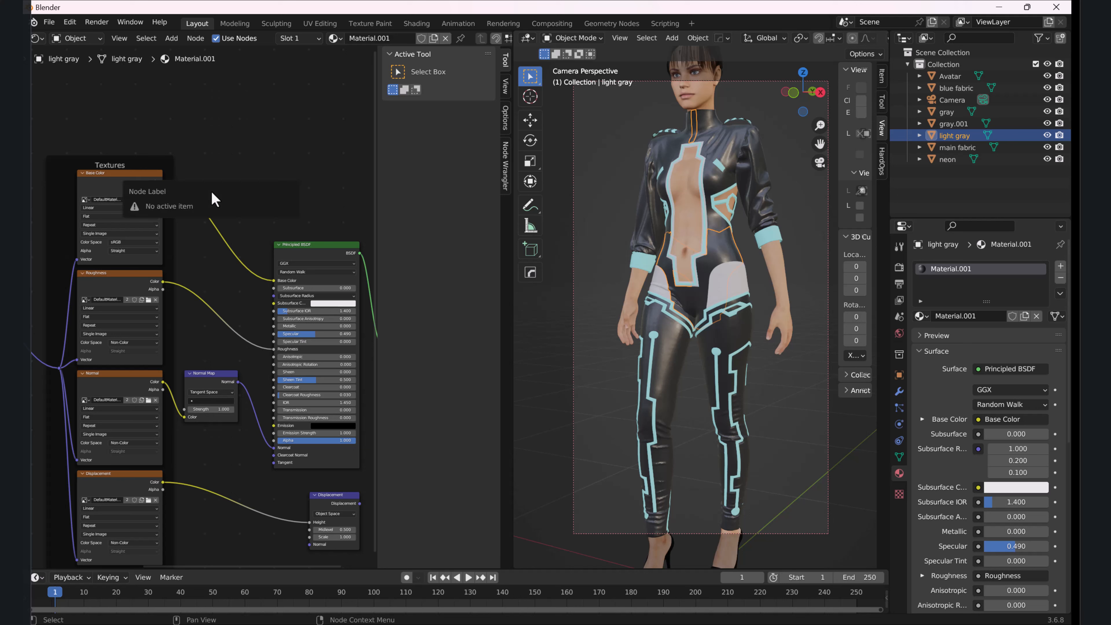
pyautogui.press('F3')
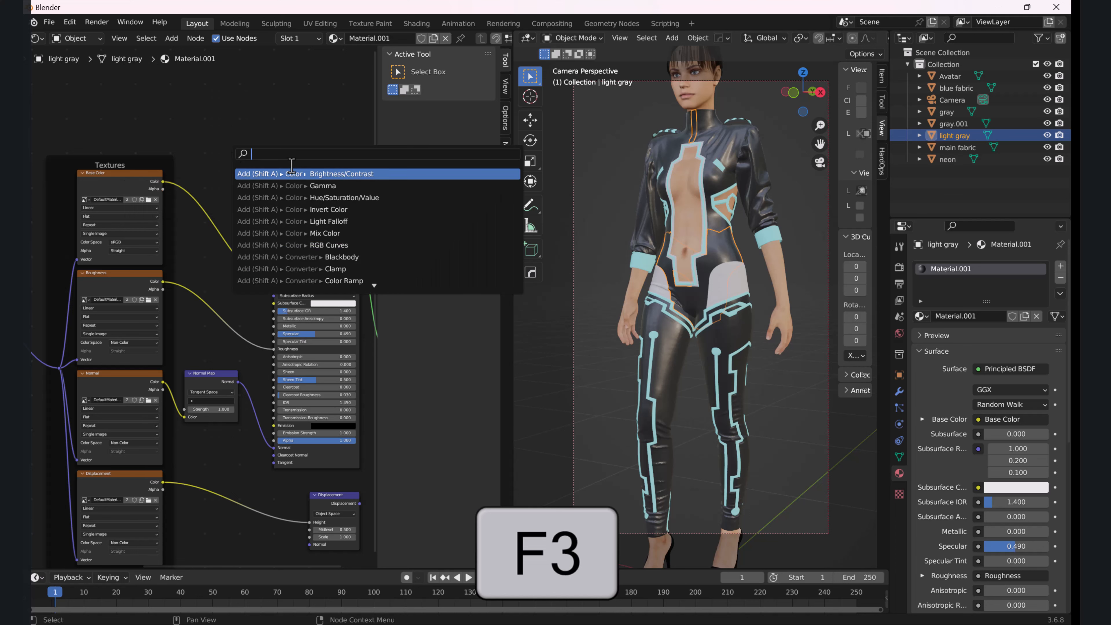
pyautogui.write('B')
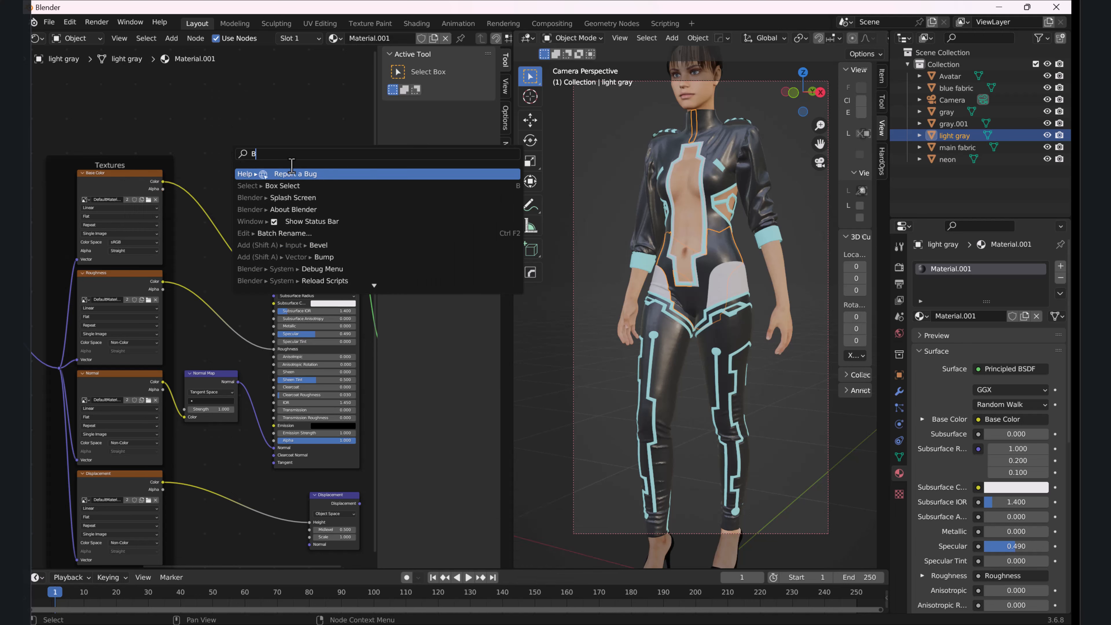
pyautogui.press('BackSpace')
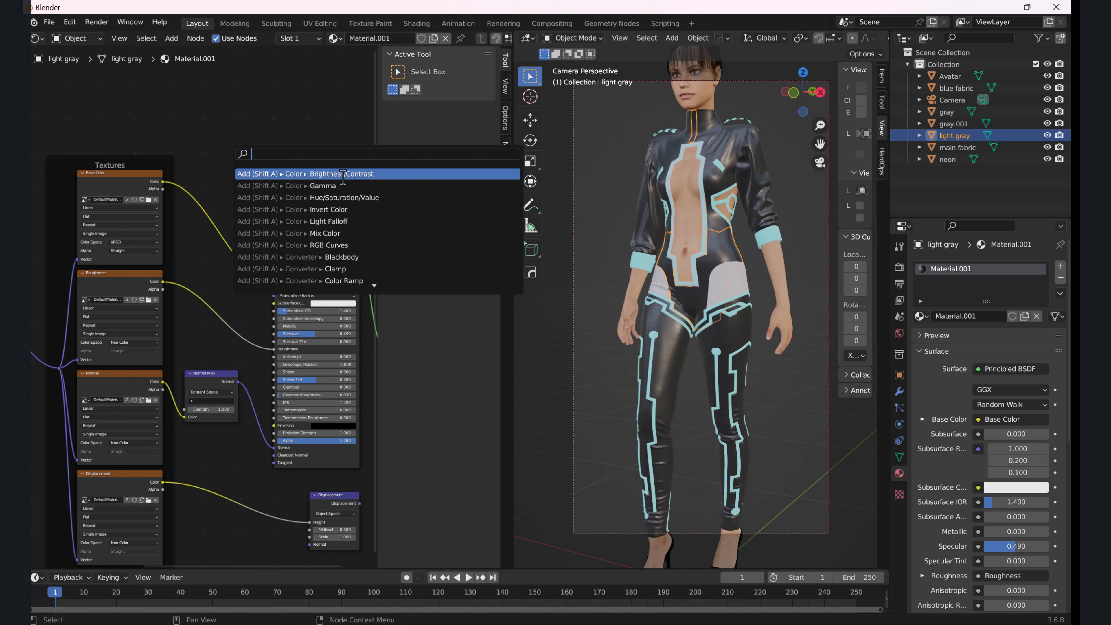
pyautogui.click(298, 174)
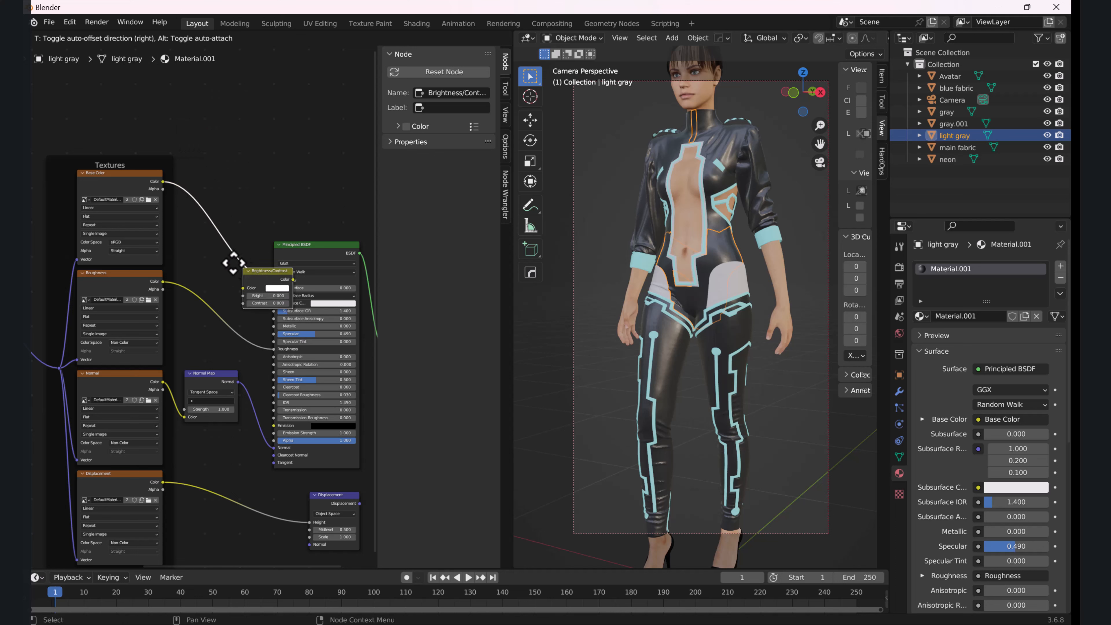
pyautogui.click(192, 204)
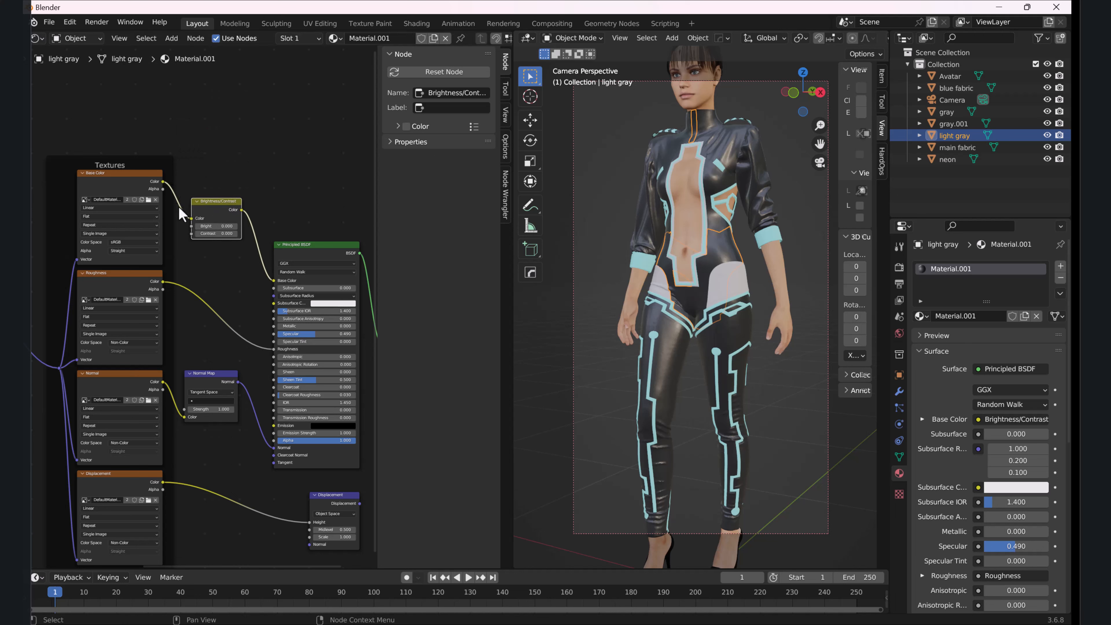
# Set the Brightness/Contrast node's Bright value to -0.100.
pyautogui.scroll(13, 211, 202)
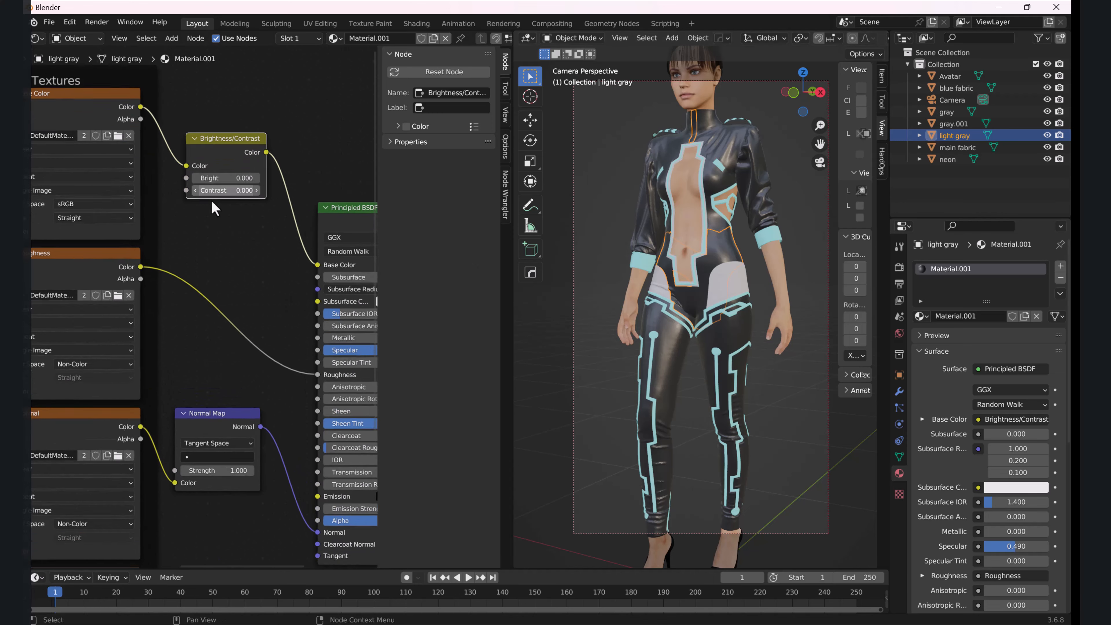
pyautogui.moveTo(248, 178); pyautogui.dragTo(215, 385, button='middle')
pyautogui.scroll(5, 220, 286)
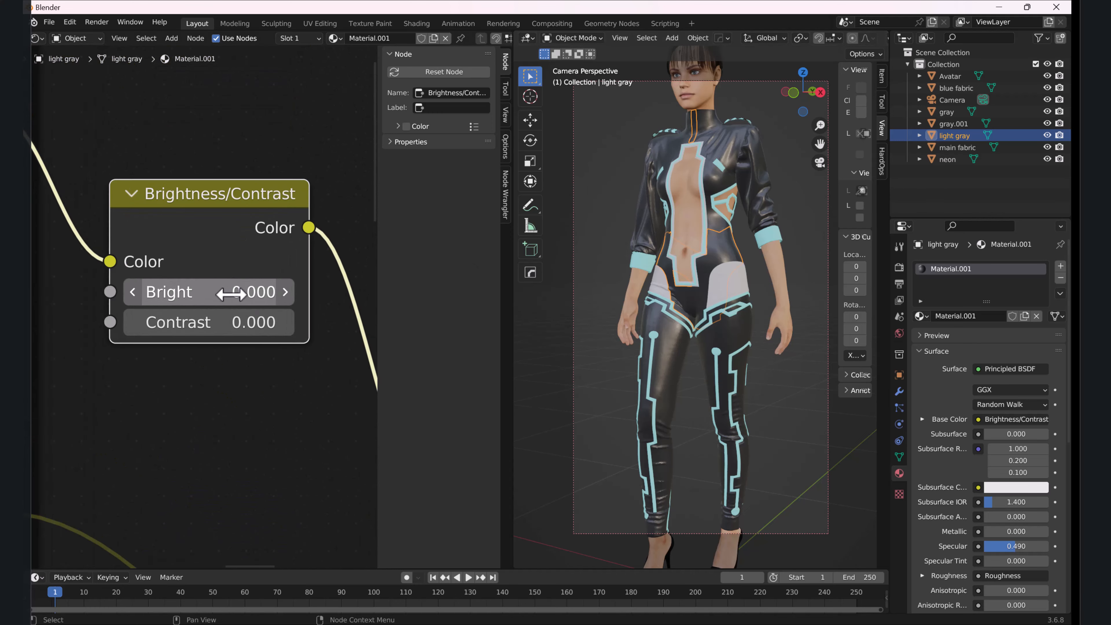
pyautogui.click(132, 292)
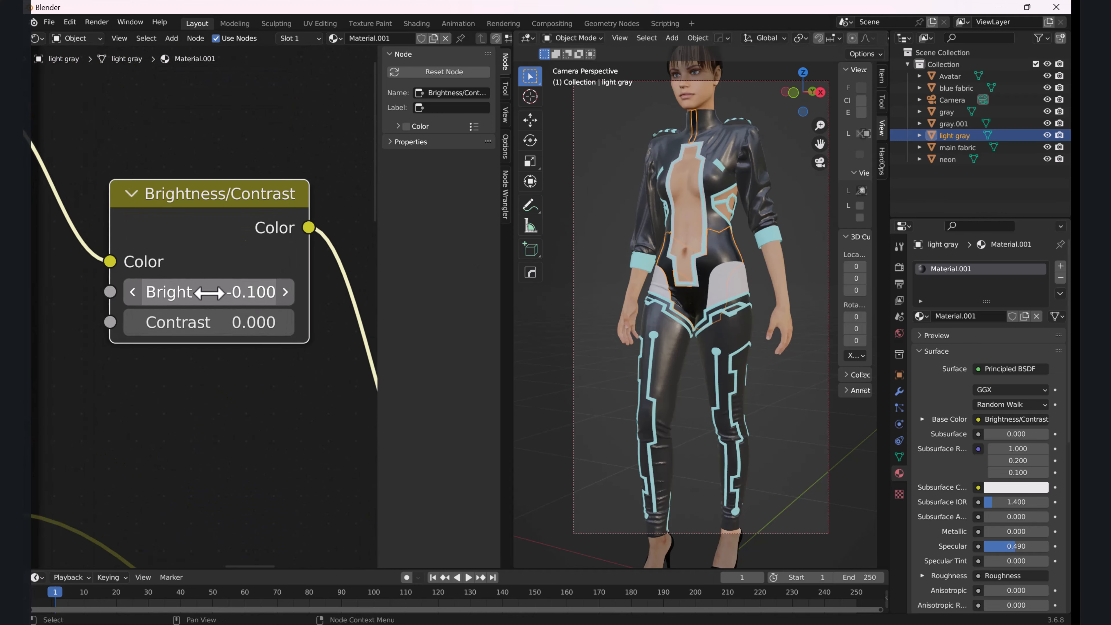
# Set the Brightness/Contrast node's Bright to 0.100 and Contrast to 0.050 in the light gray garment's material.
pyautogui.click(285, 292)
pyautogui.click(285, 292)
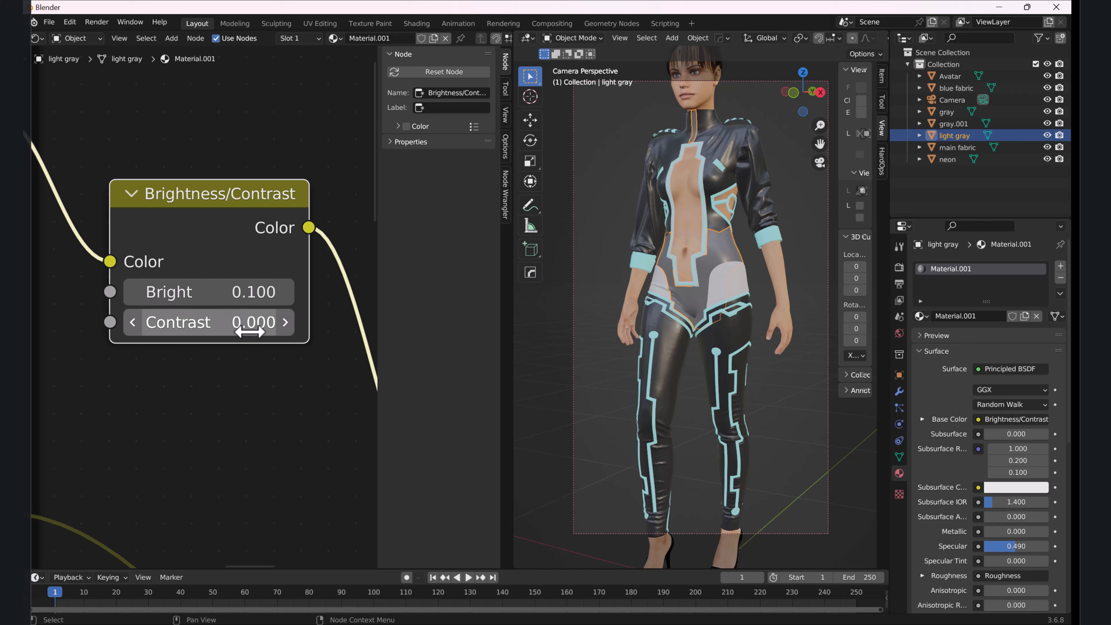
pyautogui.click(132, 322)
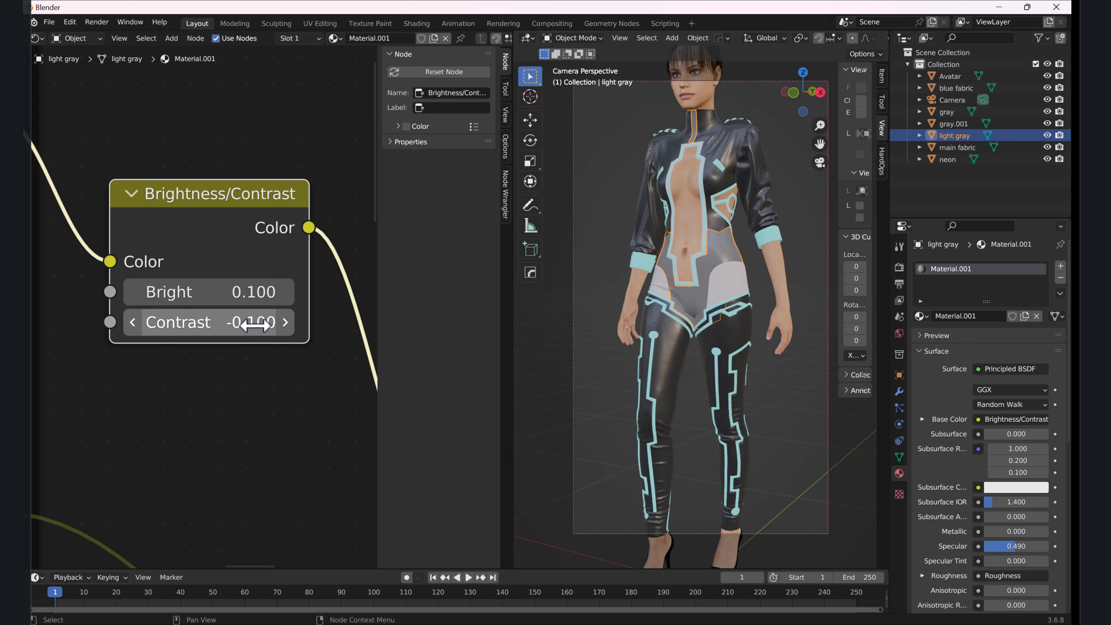
pyautogui.click(285, 323)
pyautogui.click(285, 322)
pyautogui.click(286, 322)
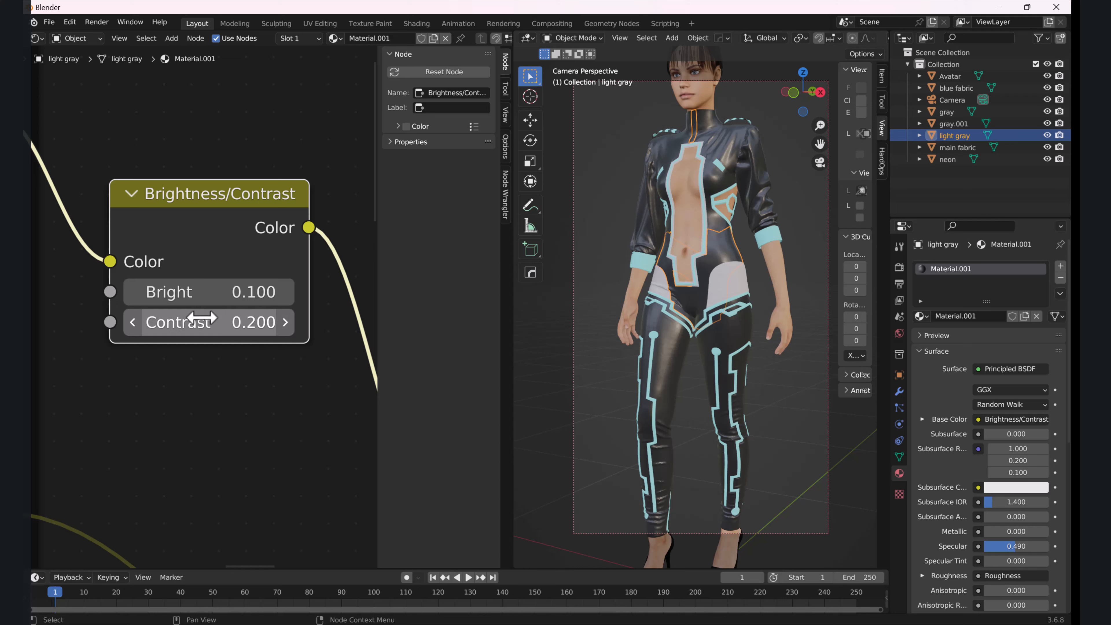
pyautogui.click(132, 322)
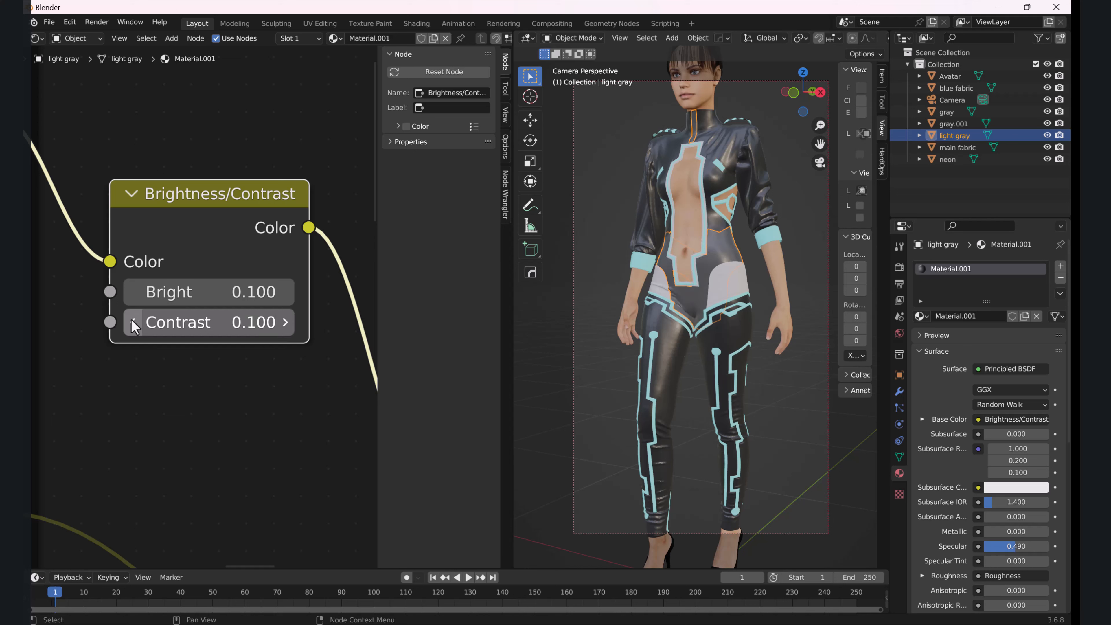
pyautogui.click(251, 322)
pyautogui.click(158, 323)
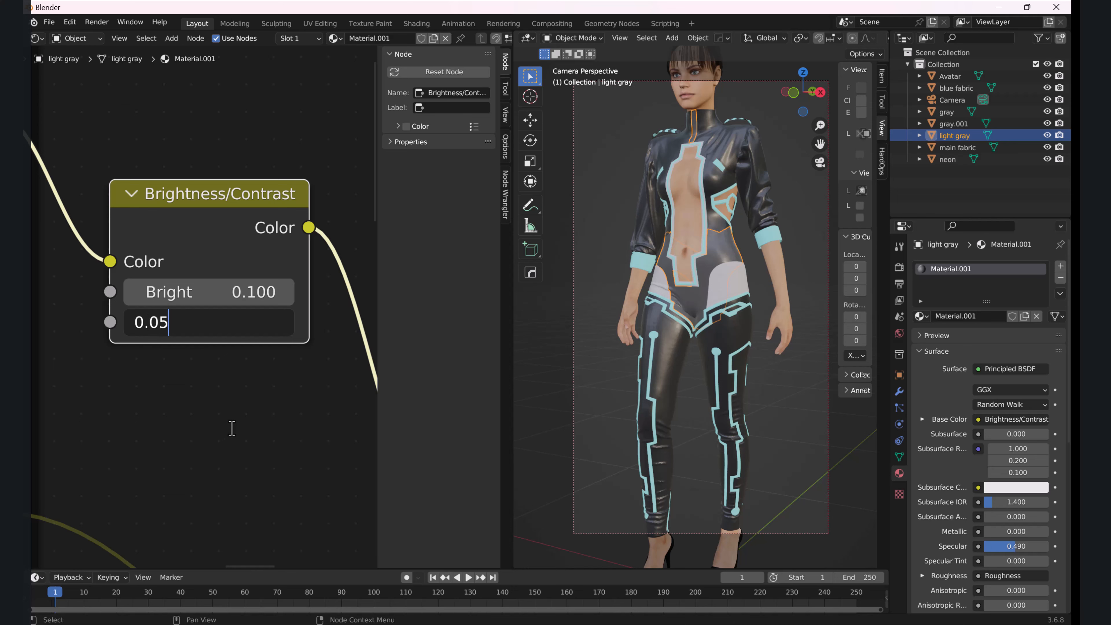
pyautogui.write('05')
pyautogui.press('Return')
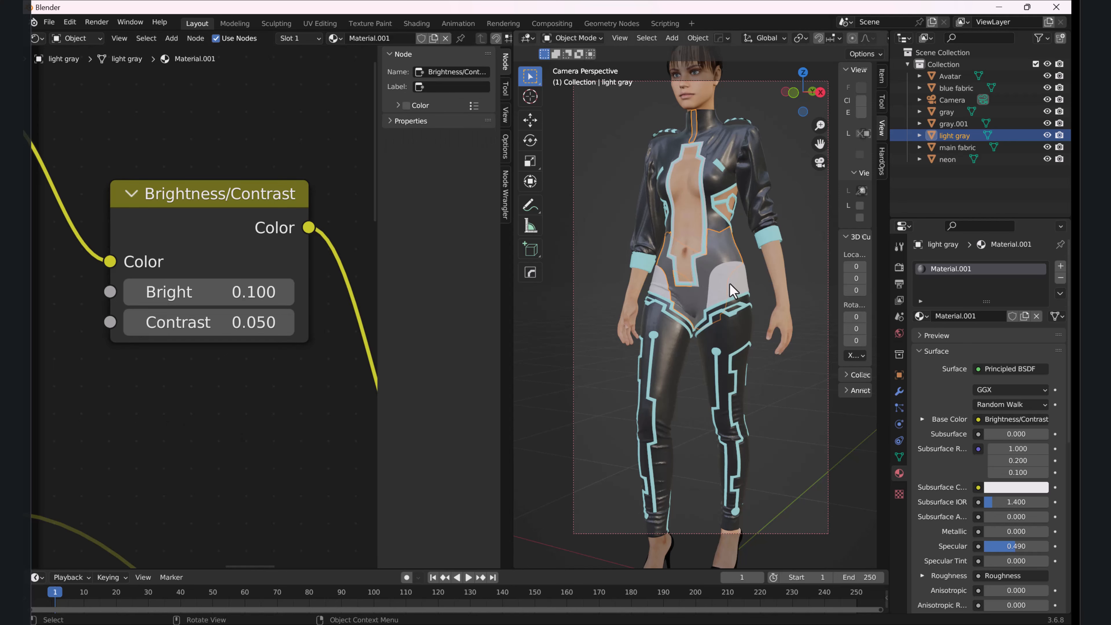
# Replace the Principled BSDF in the gray.001 garment's first material with the nodes copied from the main fabric's material.
pyautogui.click(734, 291)
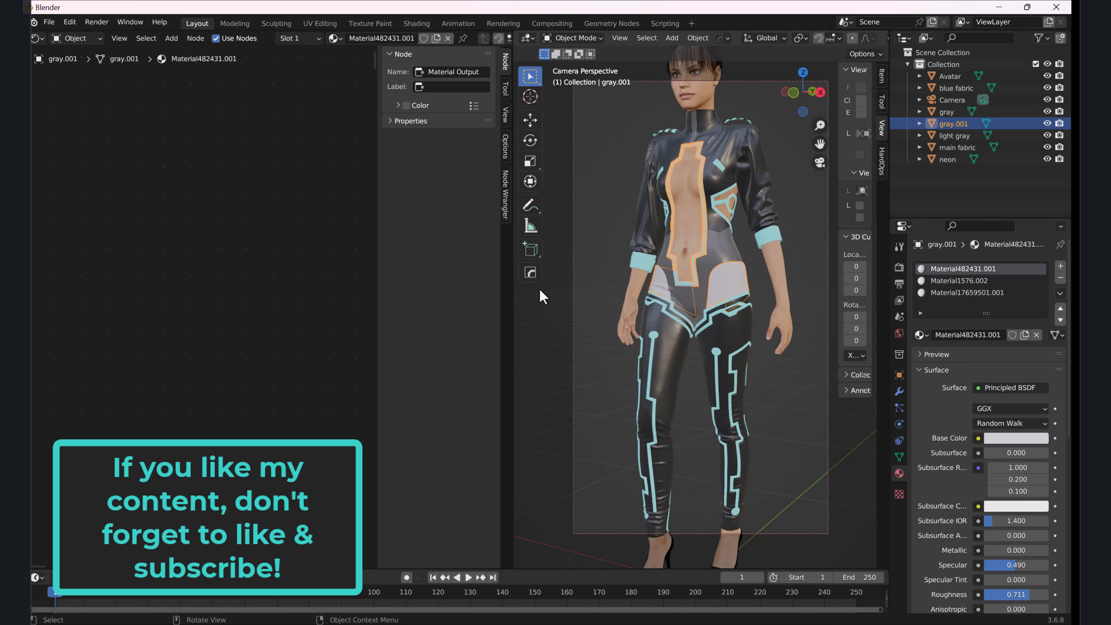
pyautogui.scroll(-5, 261, 376)
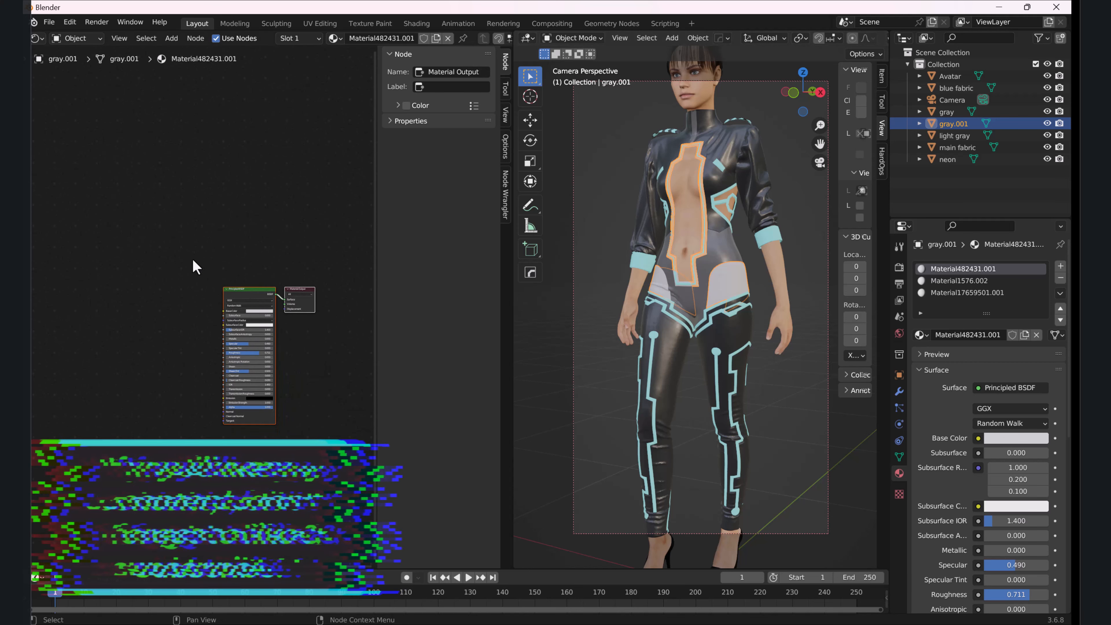
pyautogui.press('x')
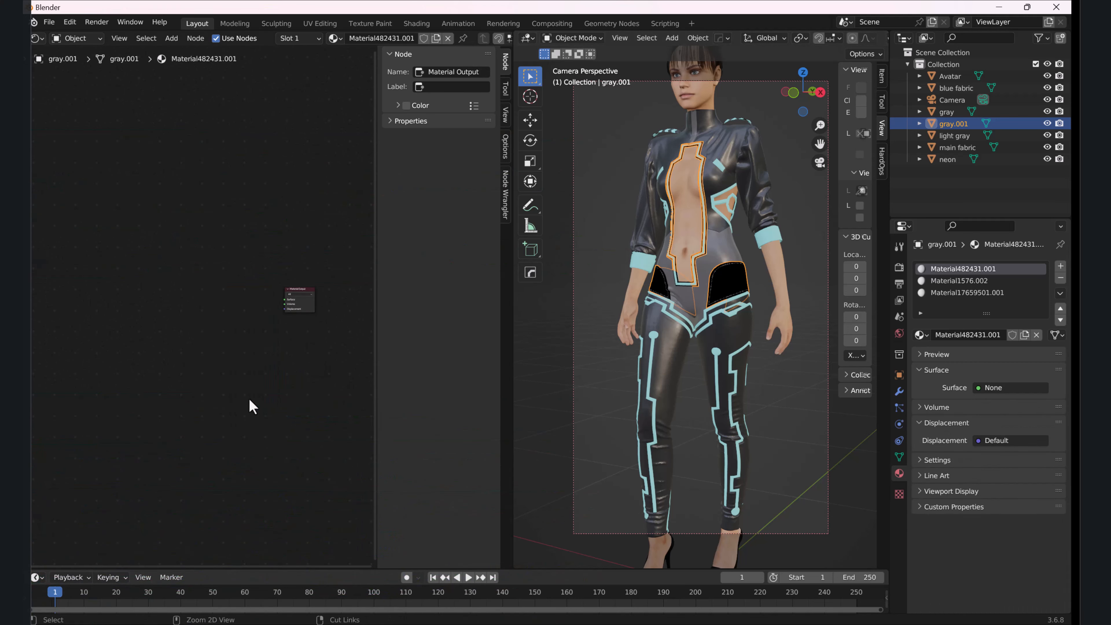
pyautogui.hotkey('ctrl', 'v')
pyautogui.moveTo(265, 281); pyautogui.dragTo(135, 175)
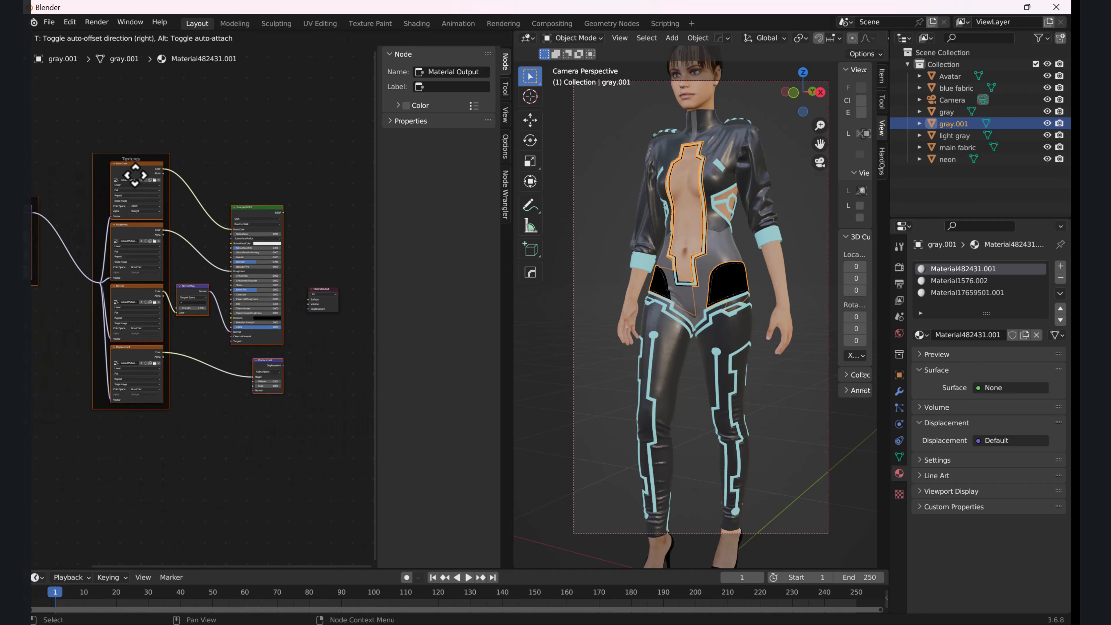
# Connect the pasted Principled BSDF's BSDF output to the Material Output's Surface input in the gray.001 material.
pyautogui.scroll(6, 320, 282)
pyautogui.moveTo(320, 282); pyautogui.dragTo(77, 284, button='middle')
pyautogui.scroll(5, 91, 262)
pyautogui.moveTo(146, 239); pyautogui.dragTo(243, 223, button='middle')
pyautogui.click(190, 176)
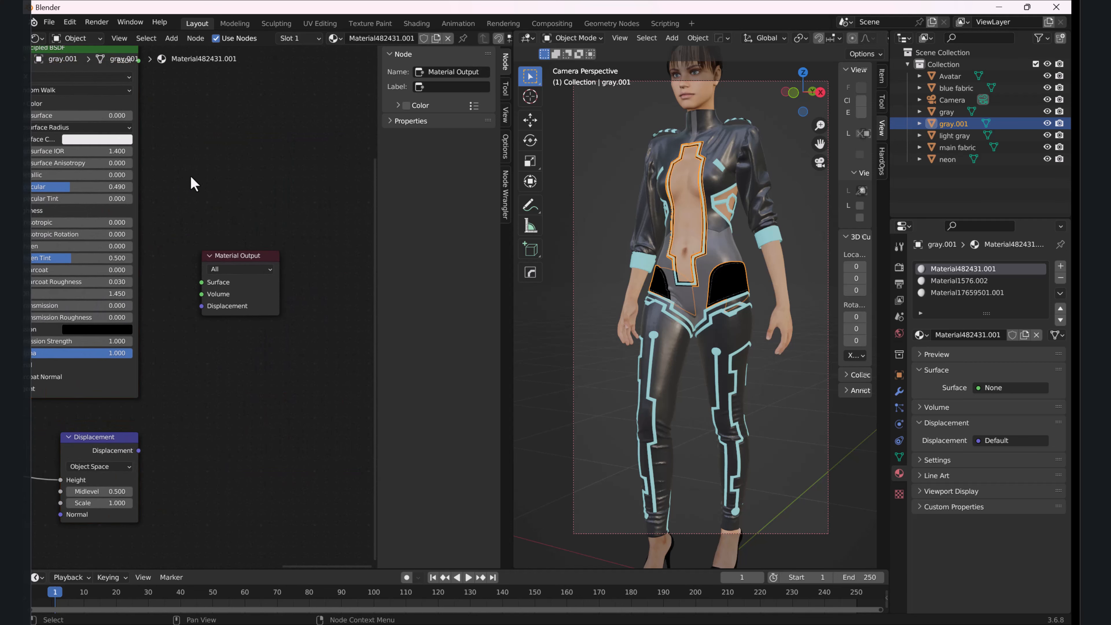
pyautogui.moveTo(191, 176); pyautogui.dragTo(248, 277, button='middle')
pyautogui.moveTo(197, 162); pyautogui.dragTo(259, 384)
# Insert a Brightness/Contrast node between the Base Color texture and the Principled BSDF in the gray.001 material.
pyautogui.scroll(-4, 303, 268)
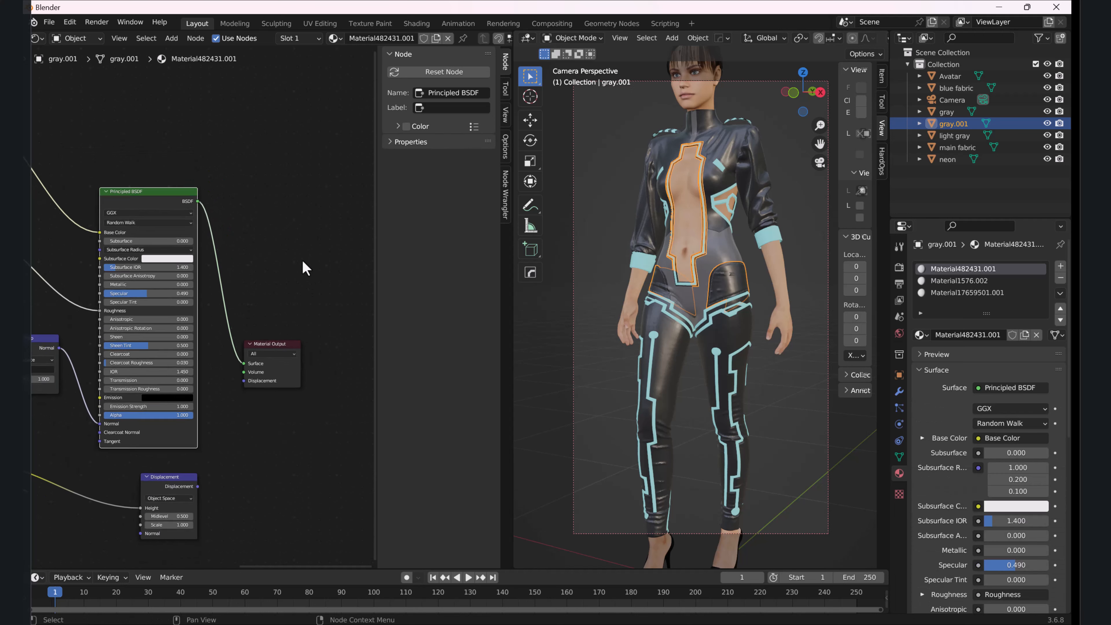
pyautogui.scroll(-4, 259, 254)
pyautogui.moveTo(214, 258); pyautogui.dragTo(324, 255, button='middle')
pyautogui.scroll(4, 284, 258)
pyautogui.moveTo(249, 263); pyautogui.dragTo(207, 337, button='middle')
pyautogui.press('F3')
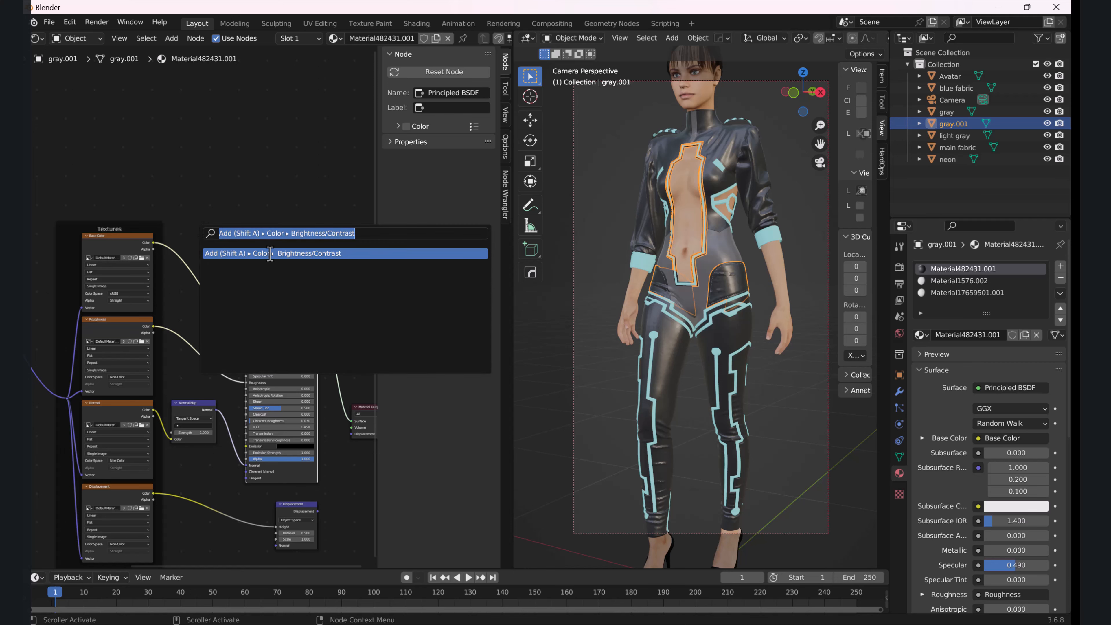
pyautogui.click(272, 253)
pyautogui.click(192, 259)
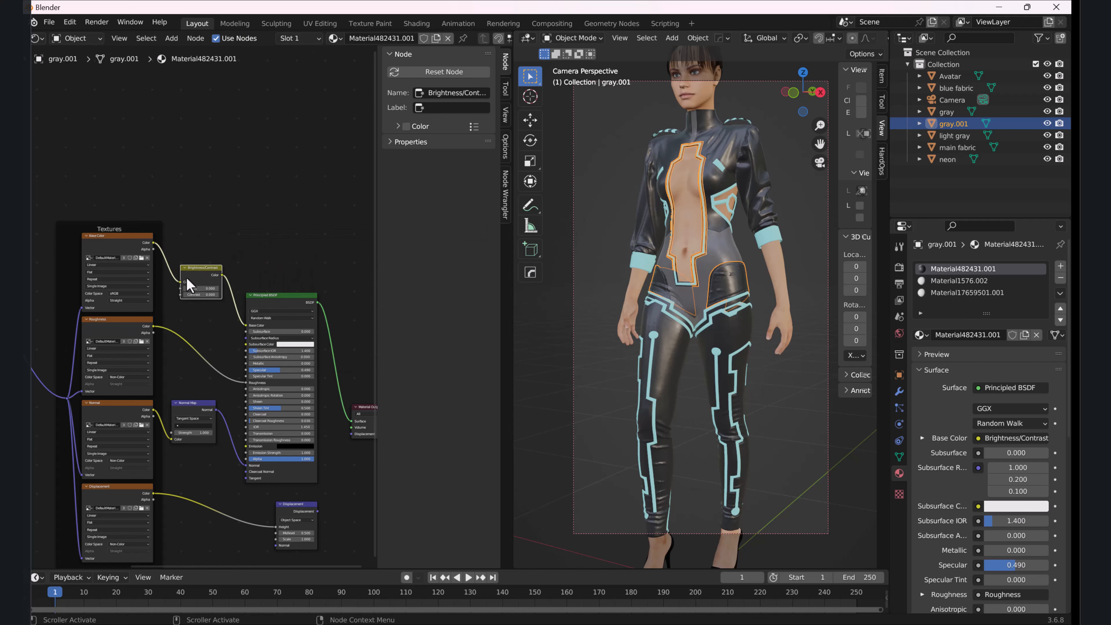
# Set Bright to 0.100 and Contrast to -0.200 on the gray.001 material's Brightness/Contrast node.
pyautogui.scroll(3, 196, 268)
pyautogui.scroll(3, 197, 271)
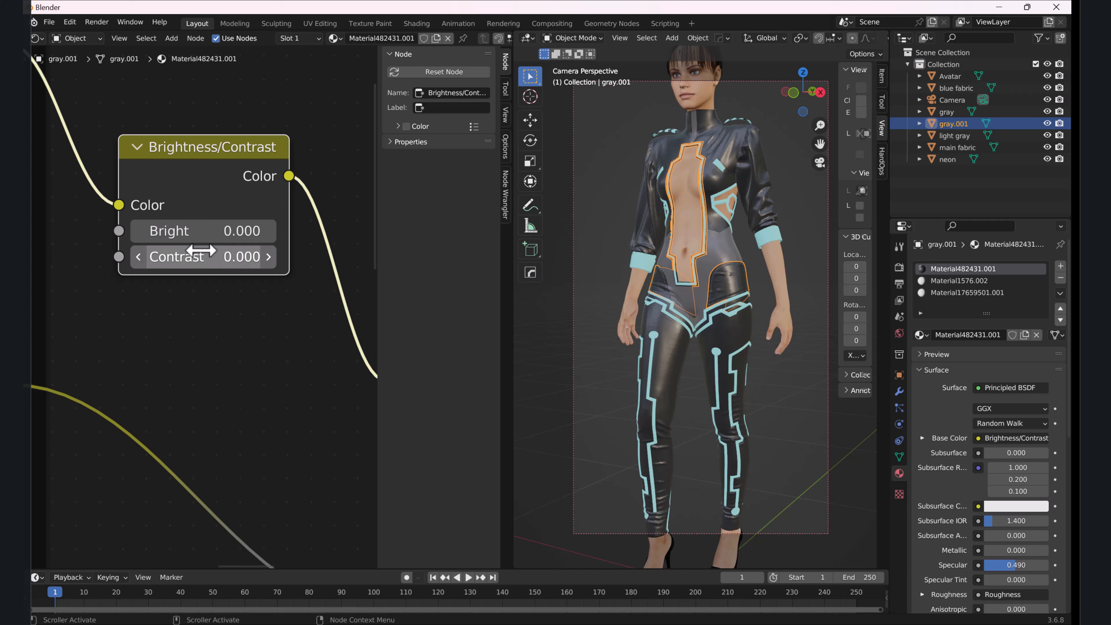
pyautogui.click(140, 231)
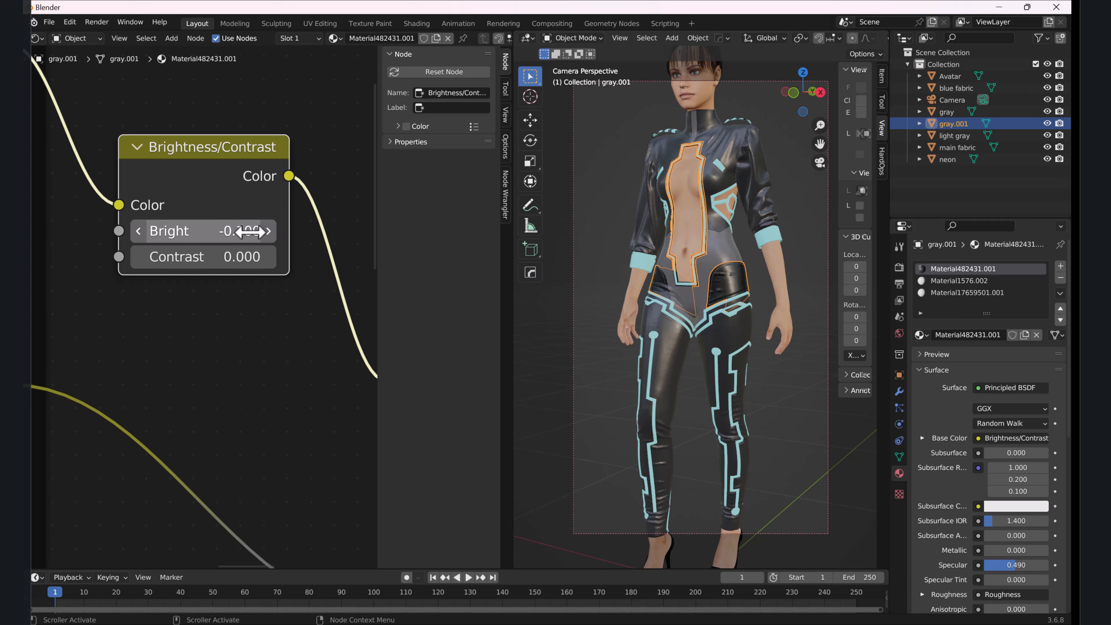
pyautogui.click(269, 231)
pyautogui.click(269, 231)
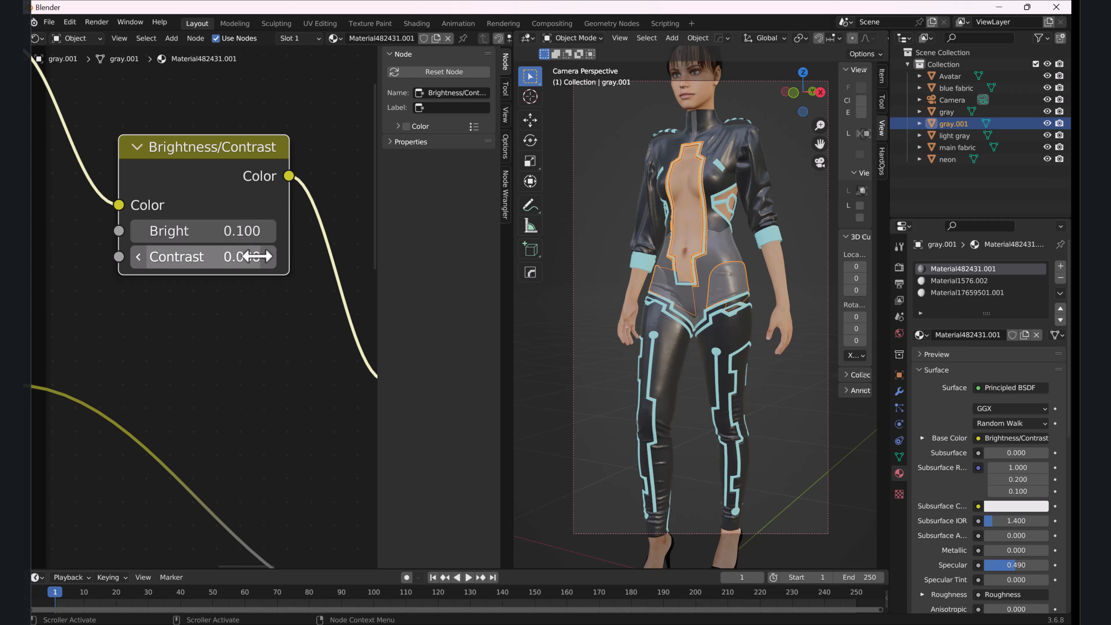
pyautogui.click(265, 260)
pyautogui.click(138, 261)
pyautogui.click(139, 261)
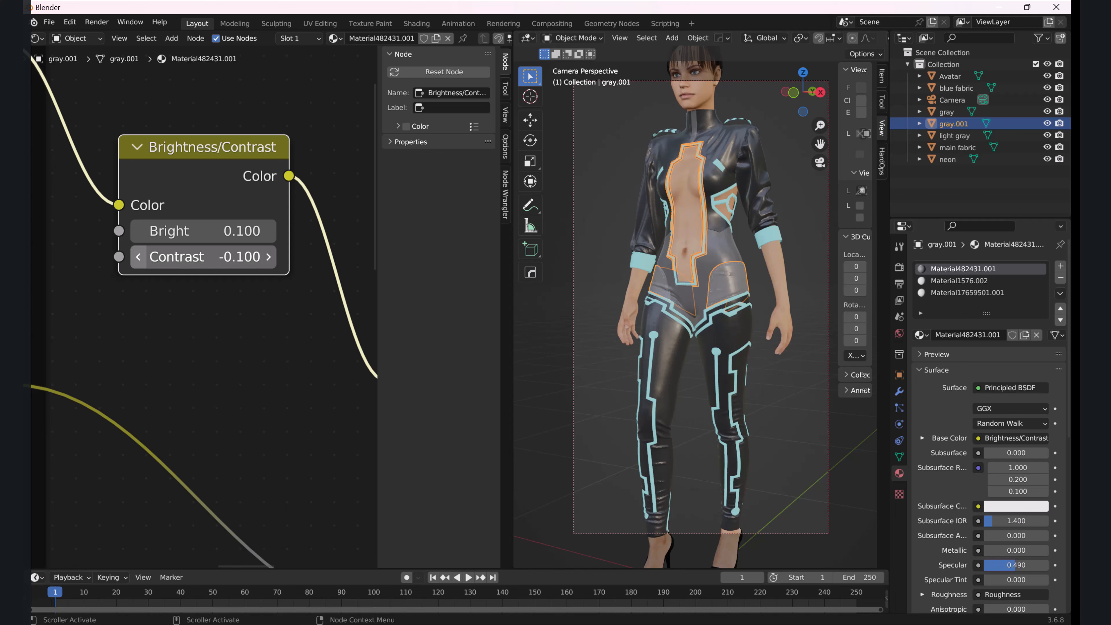
pyautogui.click(139, 262)
pyautogui.click(323, 316)
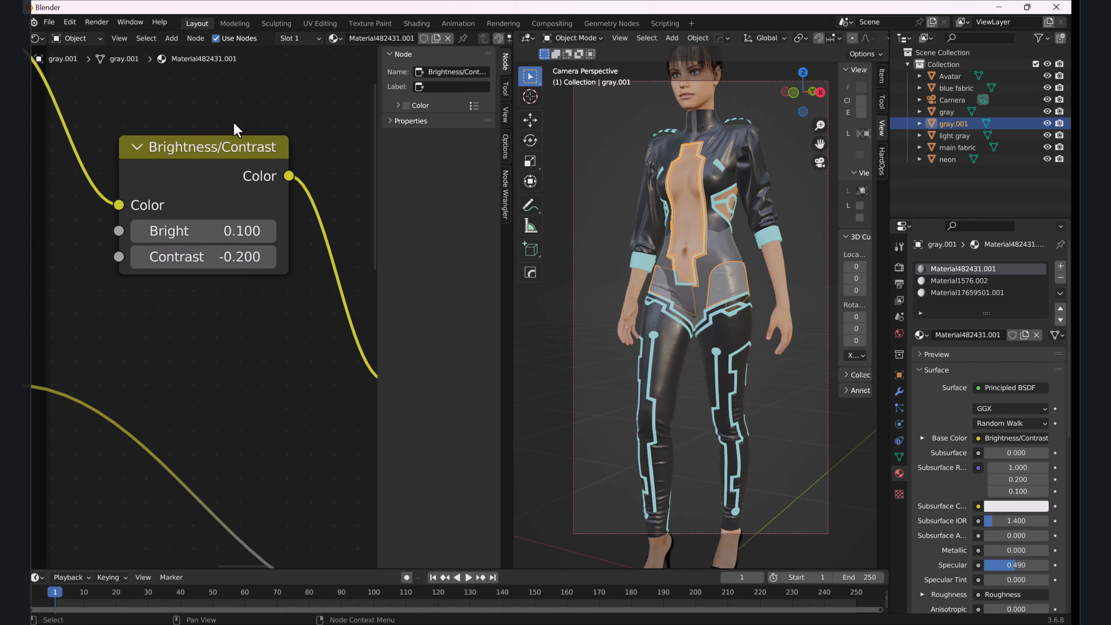
pyautogui.scroll(-6, 342, 310)
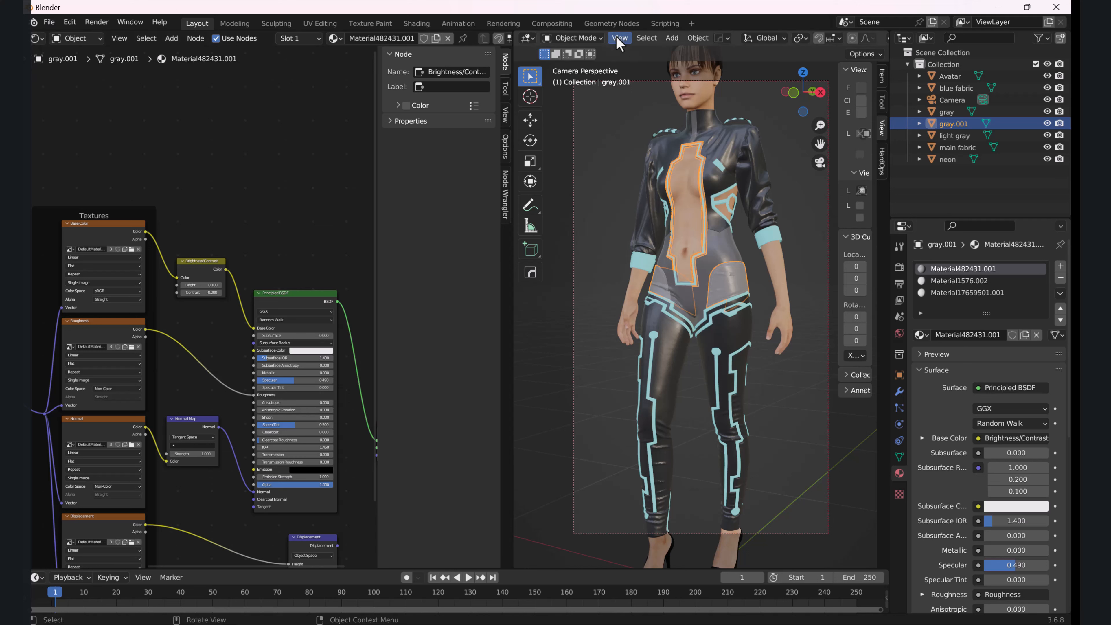
# Import the Wavefront file buttons.obj from the D:\green space\BLENDER folder.
pyautogui.click(49, 22)
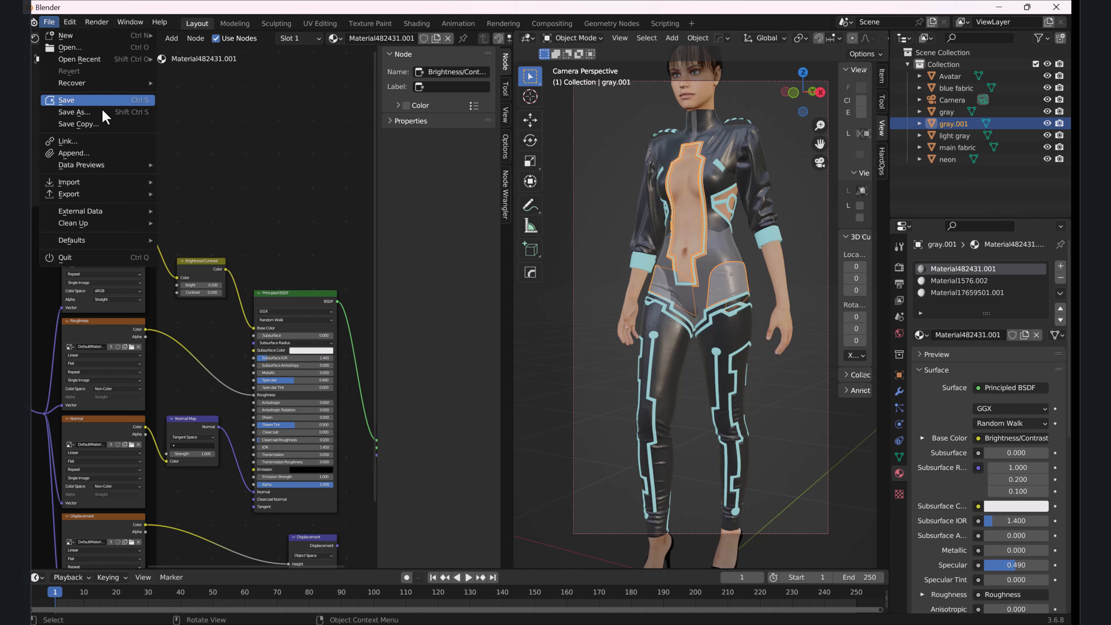
pyautogui.moveTo(87, 182)
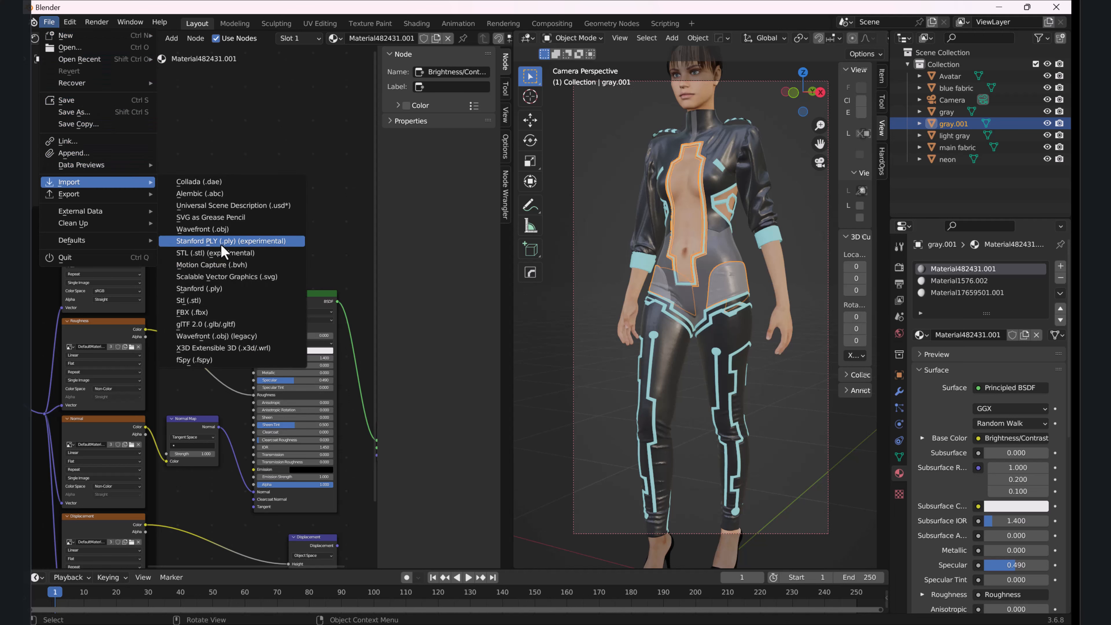
pyautogui.click(236, 229)
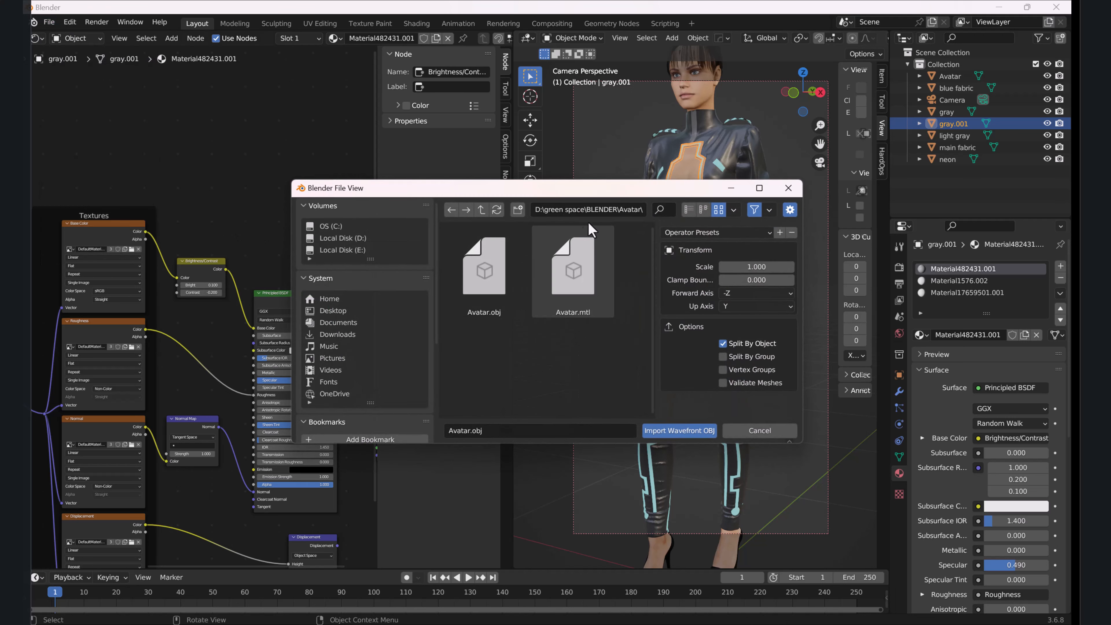
pyautogui.click(481, 209)
pyautogui.scroll(-5, 614, 340)
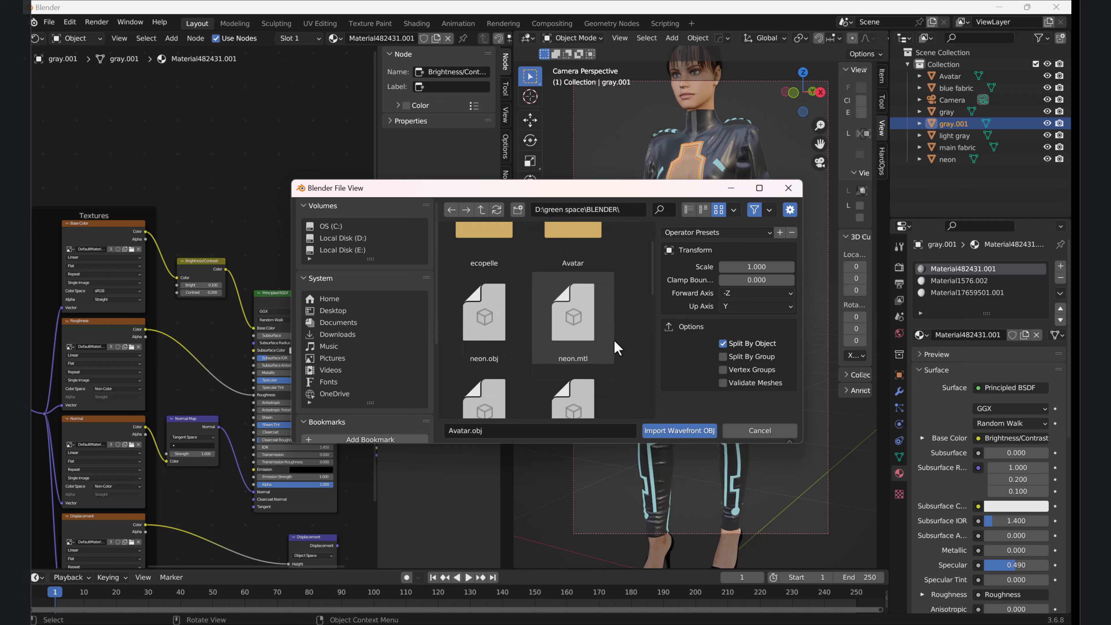
pyautogui.scroll(-6, 620, 340)
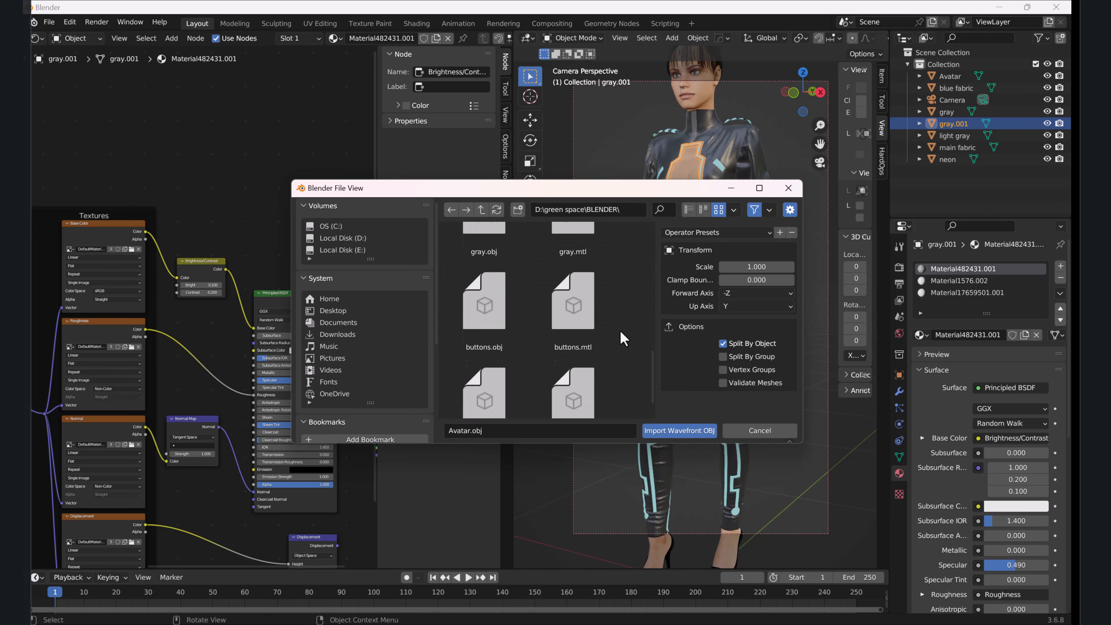
pyautogui.click(484, 272)
pyautogui.click(661, 431)
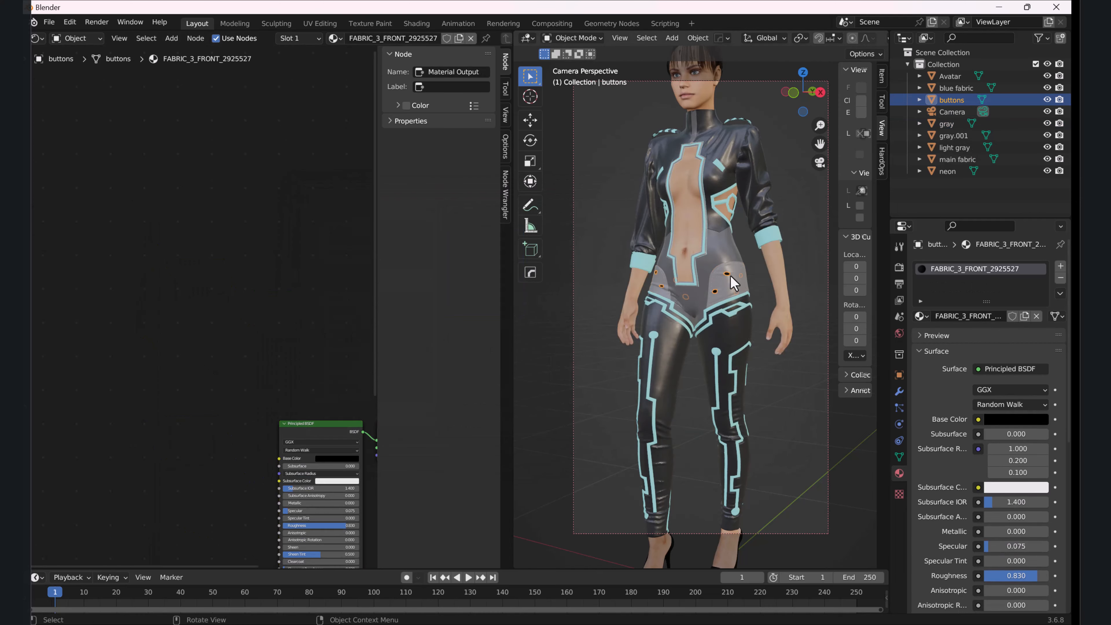
# Remove the imported material from the buttons object and give it a new material.
pyautogui.scroll(5, 730, 276)
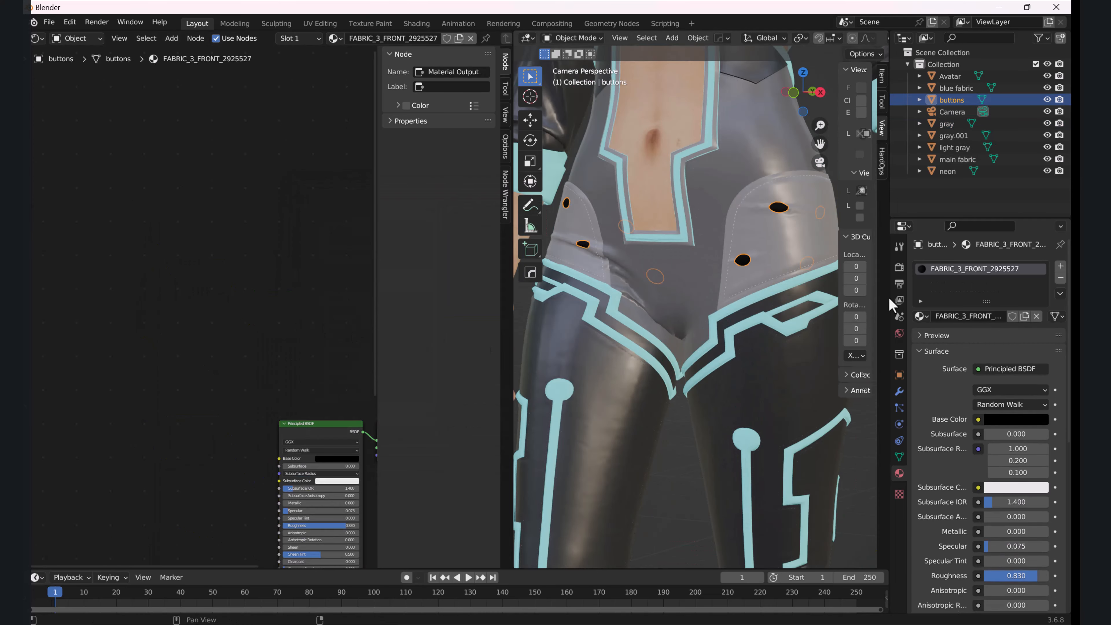
pyautogui.click(1060, 280)
pyautogui.click(976, 316)
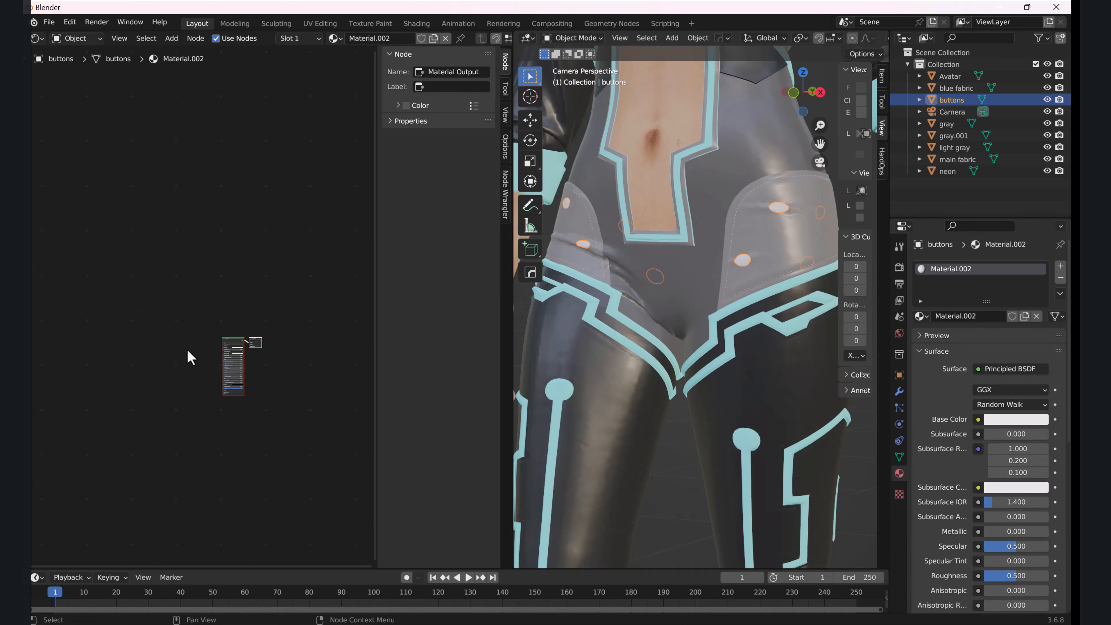
# Delete the Principled BSDF from the buttons' new material and paste the copied texture nodes clear of the Material Output.
pyautogui.scroll(7, 273, 344)
pyautogui.moveTo(273, 343); pyautogui.dragTo(238, 164, button='middle')
pyautogui.scroll(2, 232, 210)
pyautogui.scroll(1, 232, 214)
pyautogui.moveTo(269, 136); pyautogui.dragTo(287, 225)
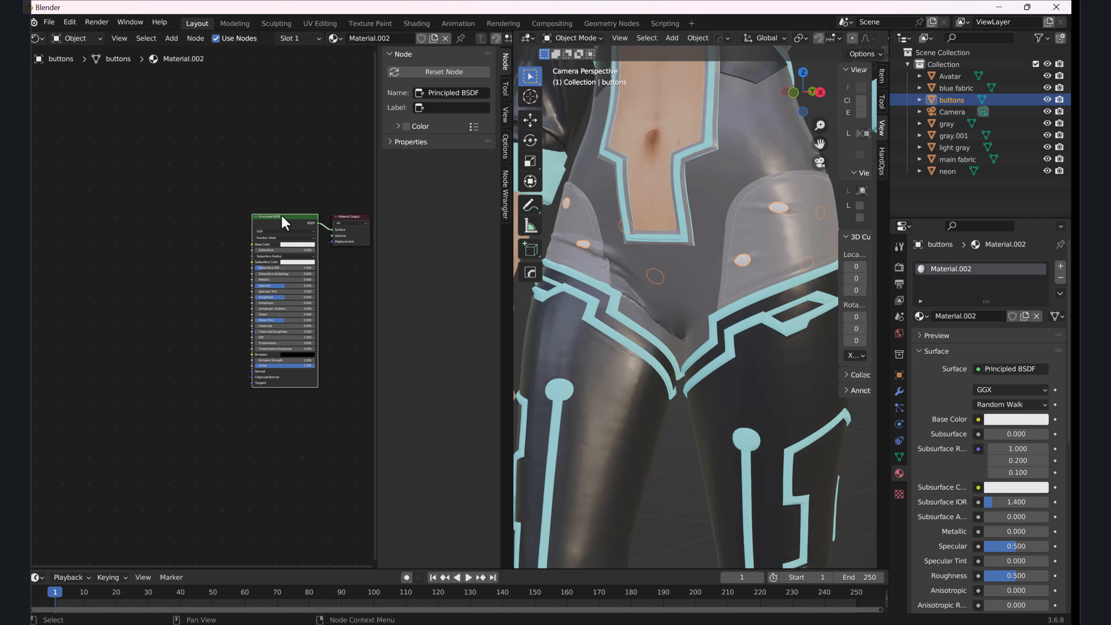
pyautogui.press('Delete')
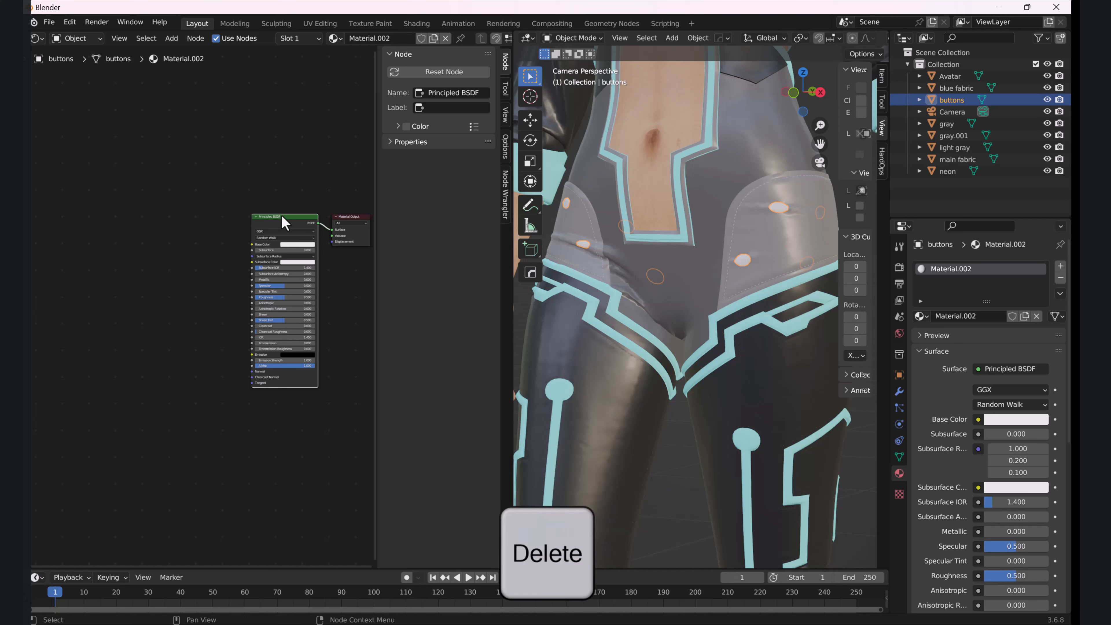
pyautogui.hotkey('ctrl', 'v')
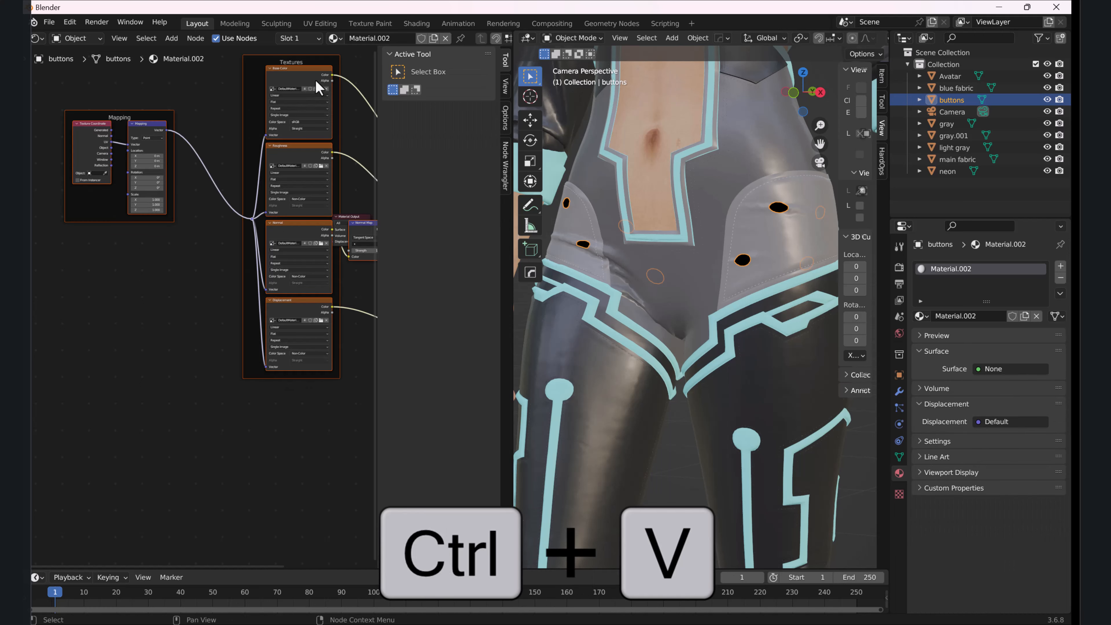
pyautogui.moveTo(313, 70); pyautogui.dragTo(114, 95)
# Link the pasted Principled BSDF to the Material Output's Surface input in the buttons' material.
pyautogui.scroll(6, 257, 210)
pyautogui.moveTo(258, 237); pyautogui.dragTo(166, 291, button='middle')
pyautogui.moveTo(213, 166); pyautogui.dragTo(288, 280)
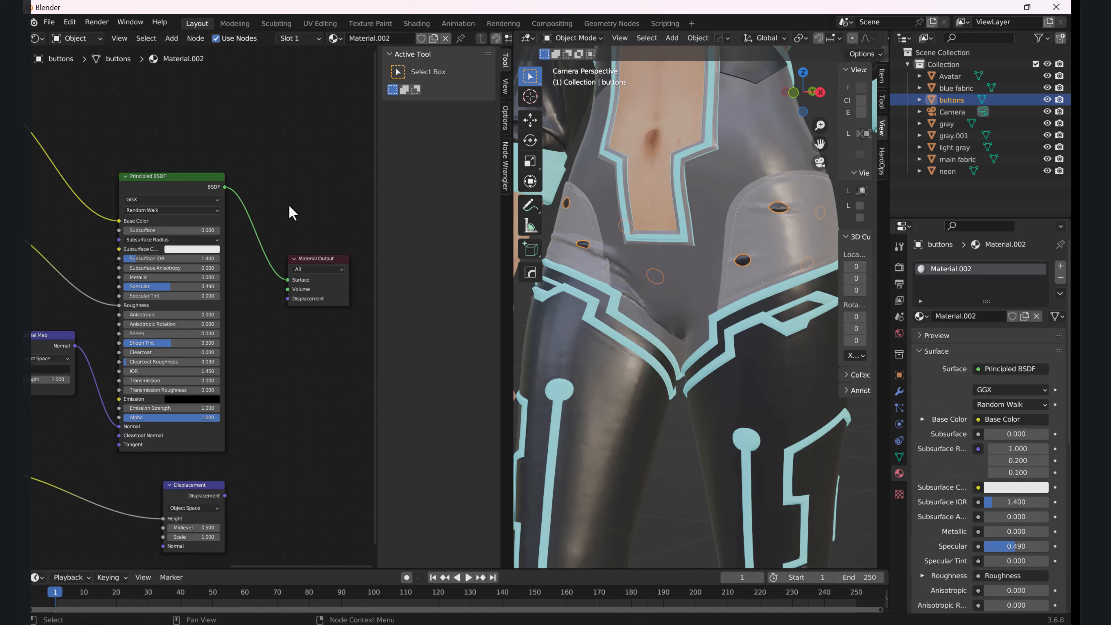
pyautogui.scroll(-7, 225, 241)
pyautogui.moveTo(149, 264); pyautogui.dragTo(241, 284, button='middle')
pyautogui.scroll(5, 205, 269)
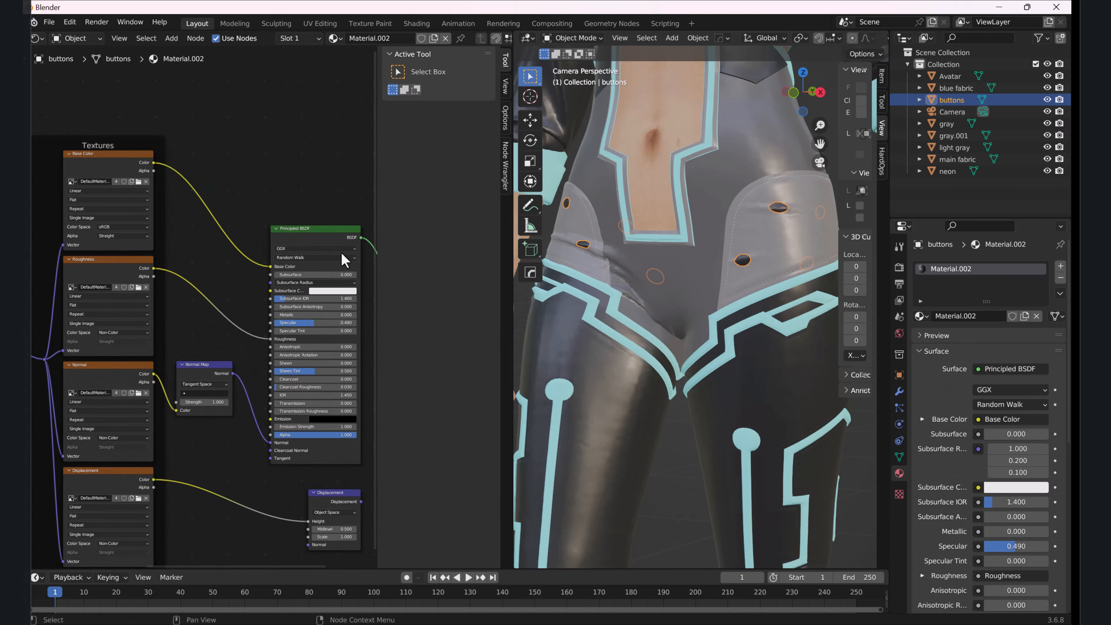
pyautogui.scroll(-2, 343, 255)
pyautogui.scroll(-5, 686, 269)
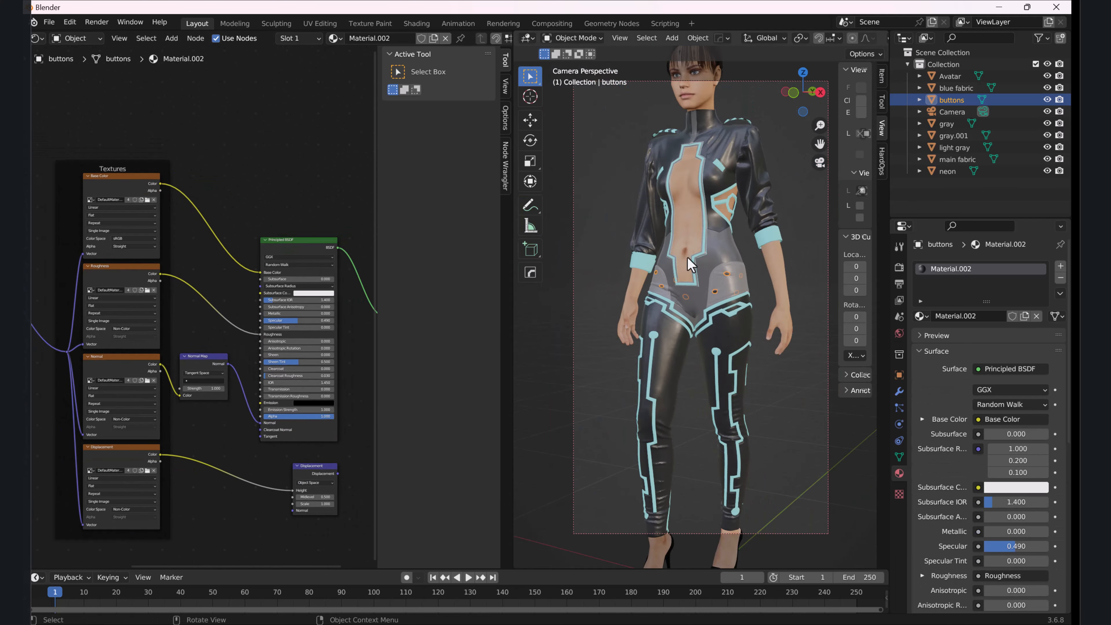
pyautogui.scroll(-2, 773, 254)
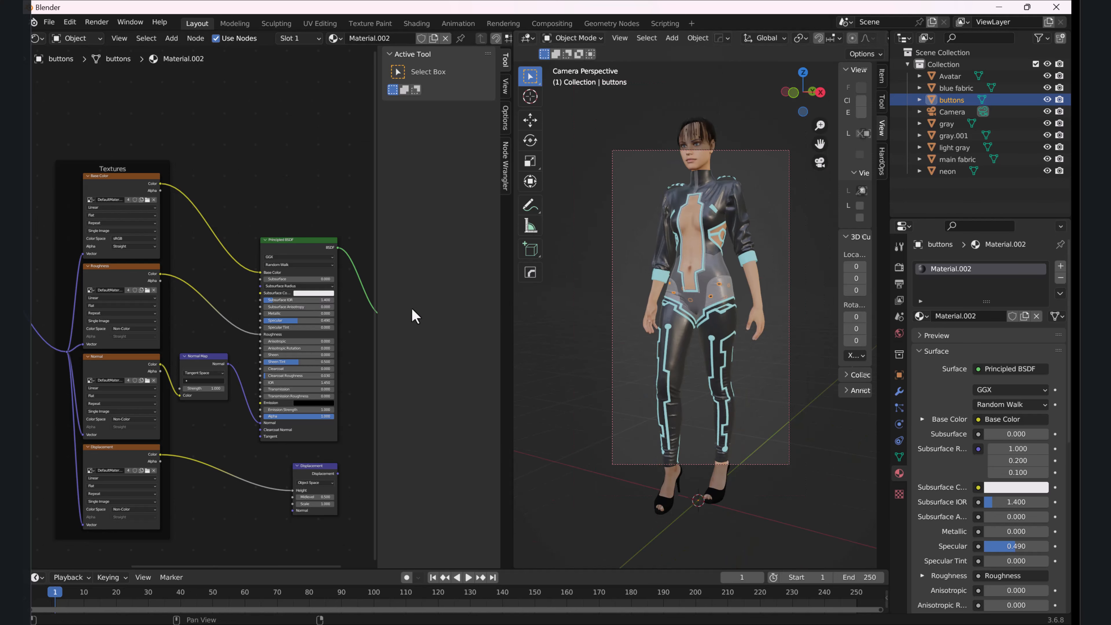
# Select the blue fabric object and the Principled BSDF node in its material.
pyautogui.moveTo(262, 222)
pyautogui.mouseDown(button='middle')
pyautogui.moveTo(287, 224)
pyautogui.moveTo(269, 237)
pyautogui.mouseUp(button='middle')
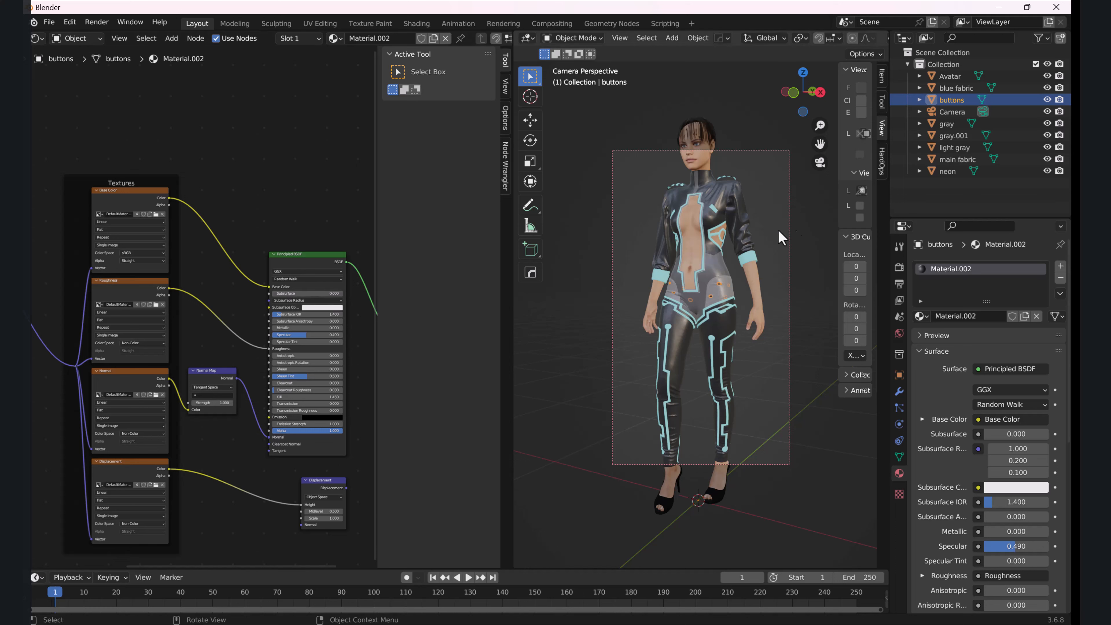
pyautogui.scroll(3, 728, 214)
pyautogui.scroll(-4, 704, 206)
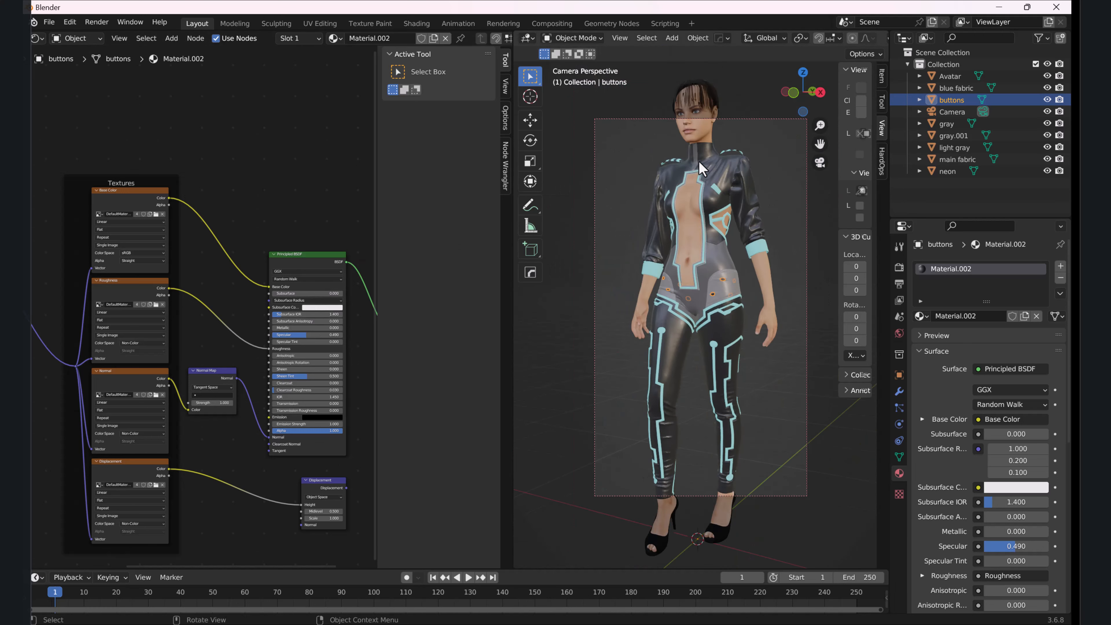
pyautogui.scroll(3, 700, 201)
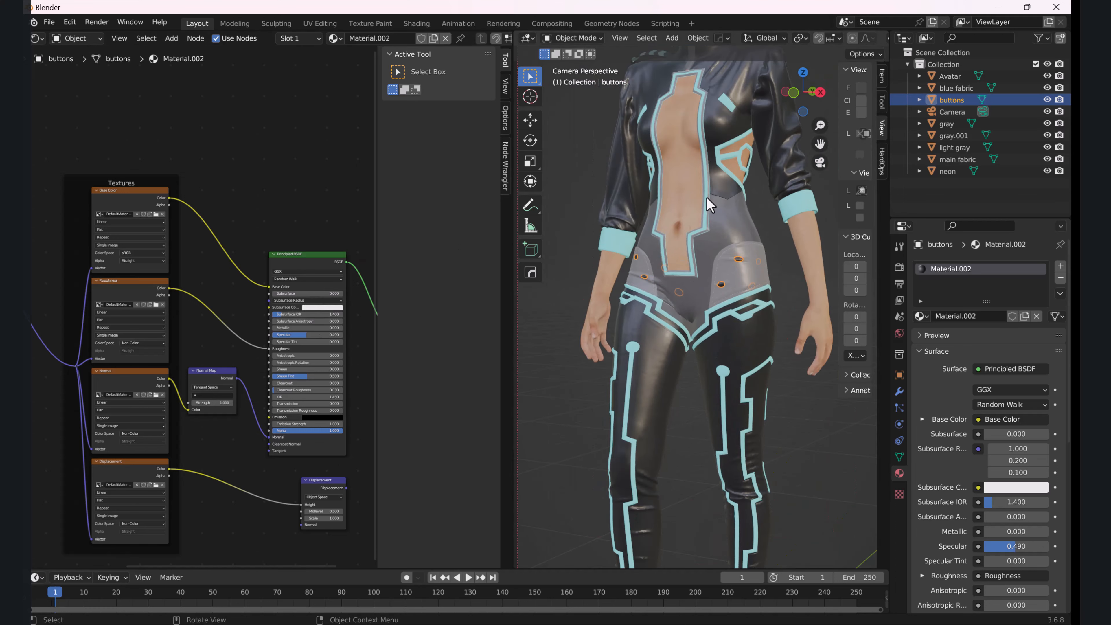
pyautogui.click(709, 204)
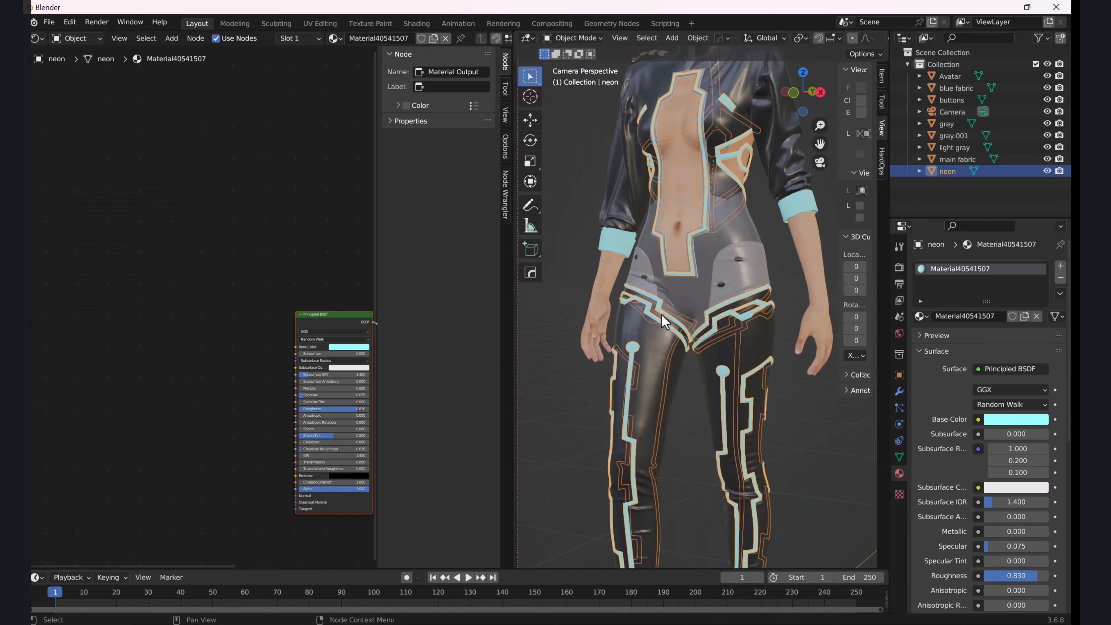
pyautogui.click(802, 206)
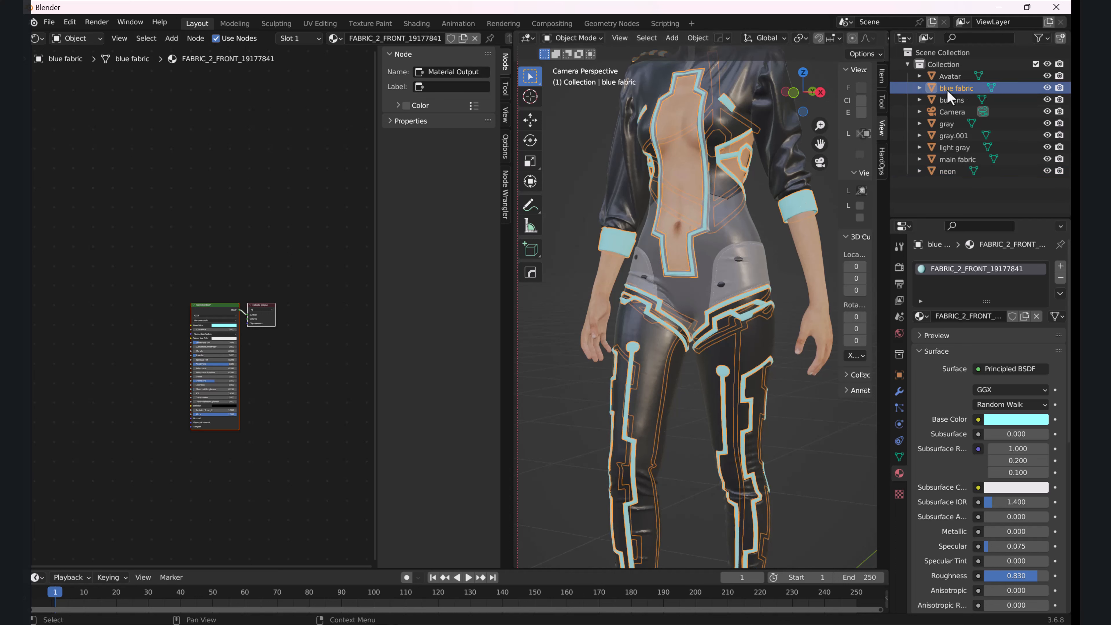
pyautogui.scroll(2, 211, 367)
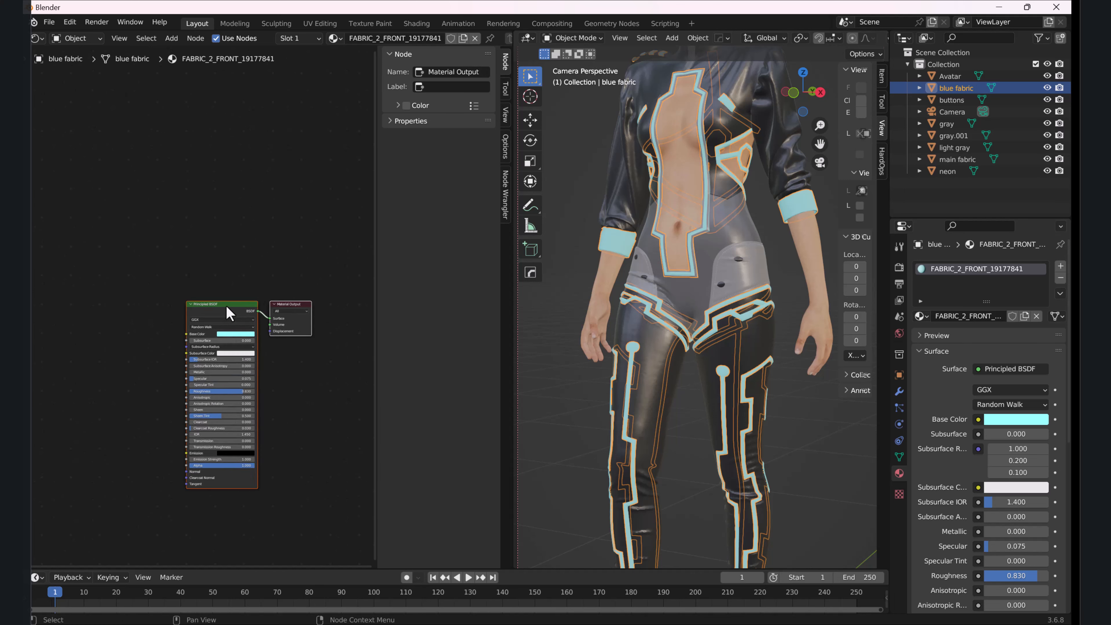
pyautogui.click(227, 312)
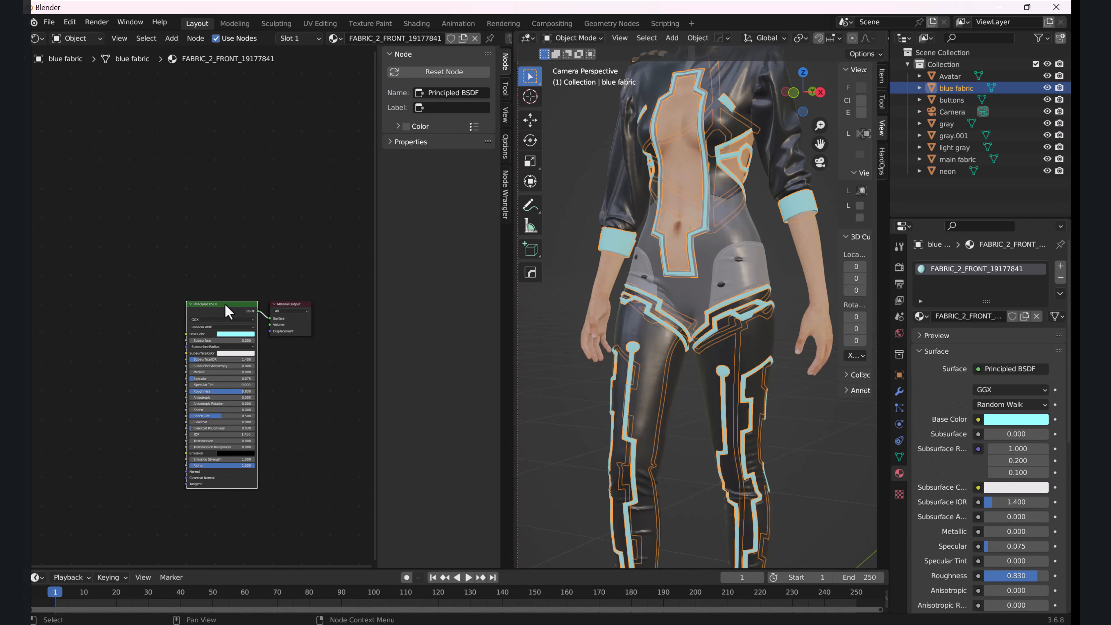
pyautogui.scroll(5, 226, 307)
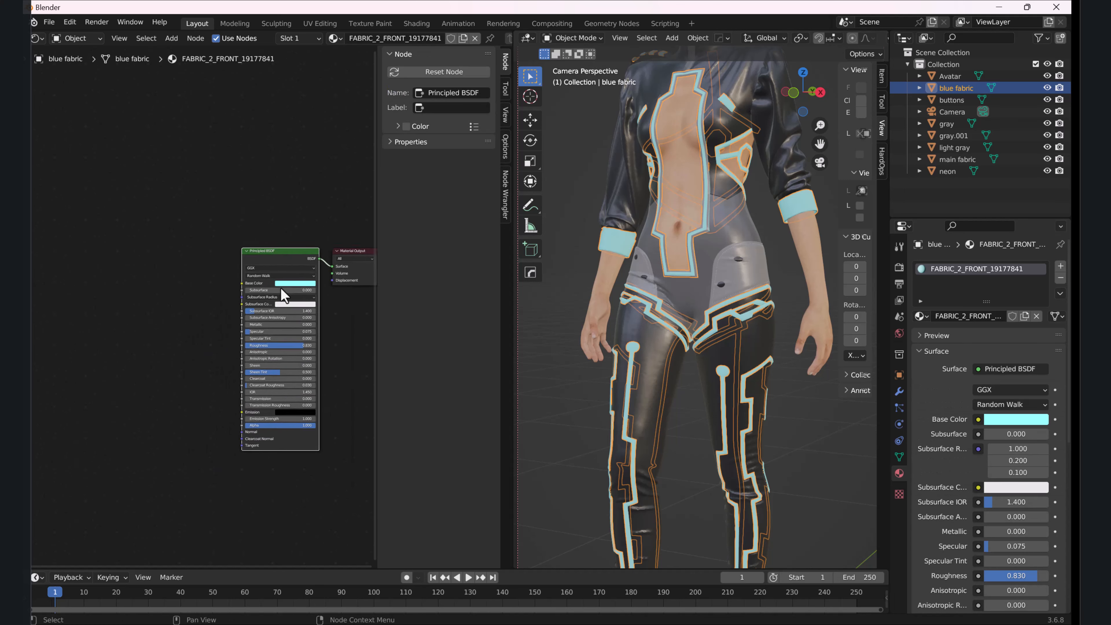
pyautogui.scroll(4, 796, 209)
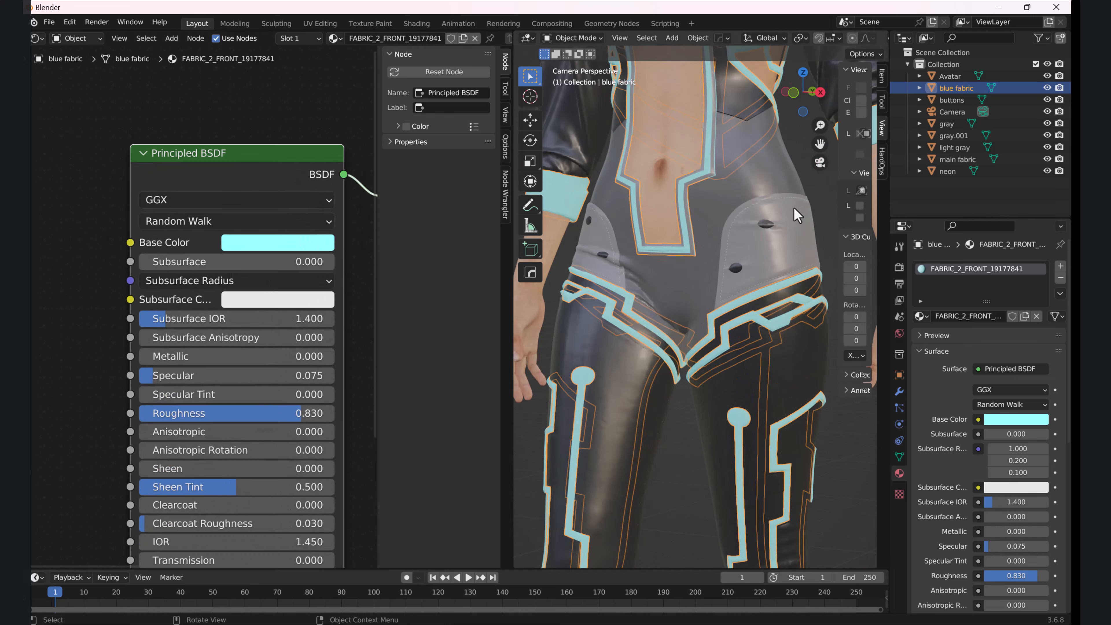
# Frame the sleeve cuff in Rendered shading and lower the blue fabric's Roughness to 0.184.
pyautogui.keyDown('shift'); pyautogui.moveTo(794, 207); pyautogui.dragTo(667, 417, button='middle'); pyautogui.keyUp('shift')
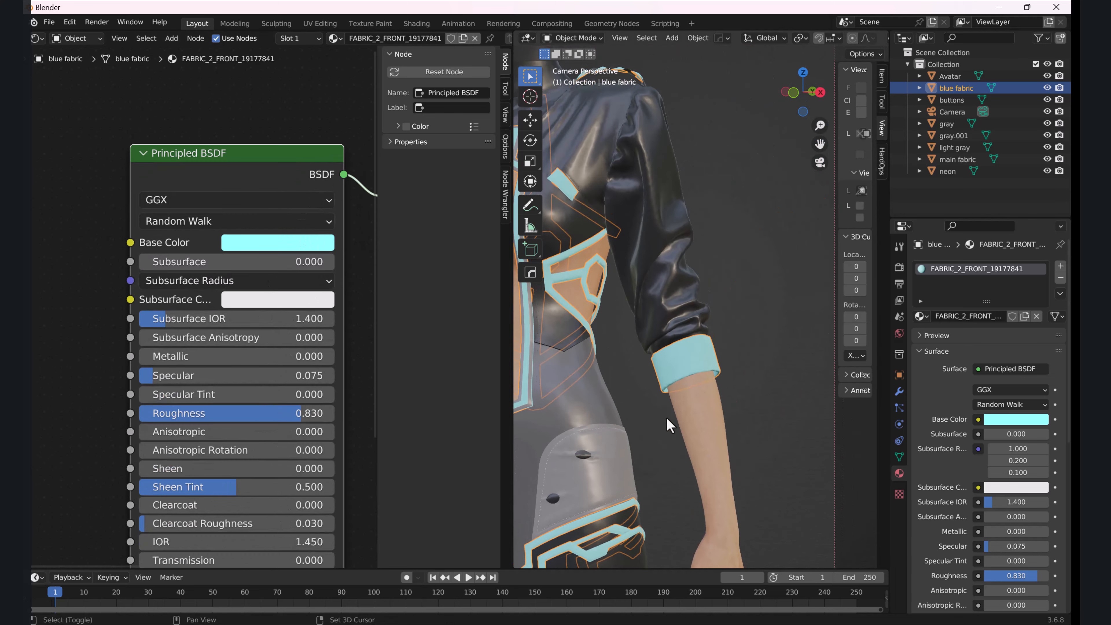
pyautogui.scroll(2, 692, 389)
pyautogui.press('z')
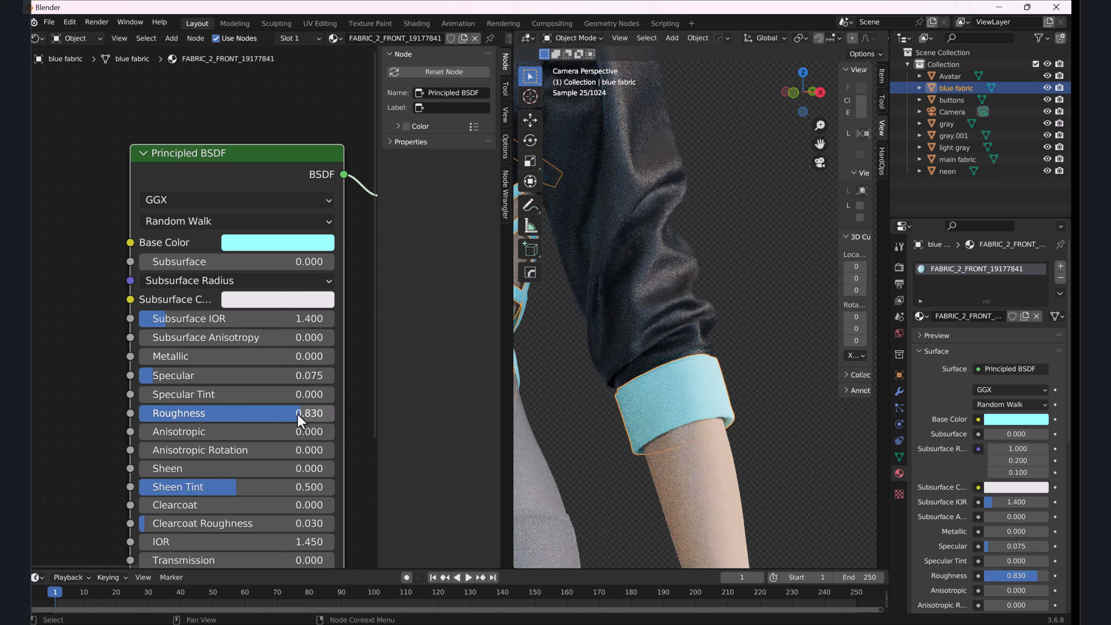
pyautogui.moveTo(300, 420); pyautogui.dragTo(257, 413)
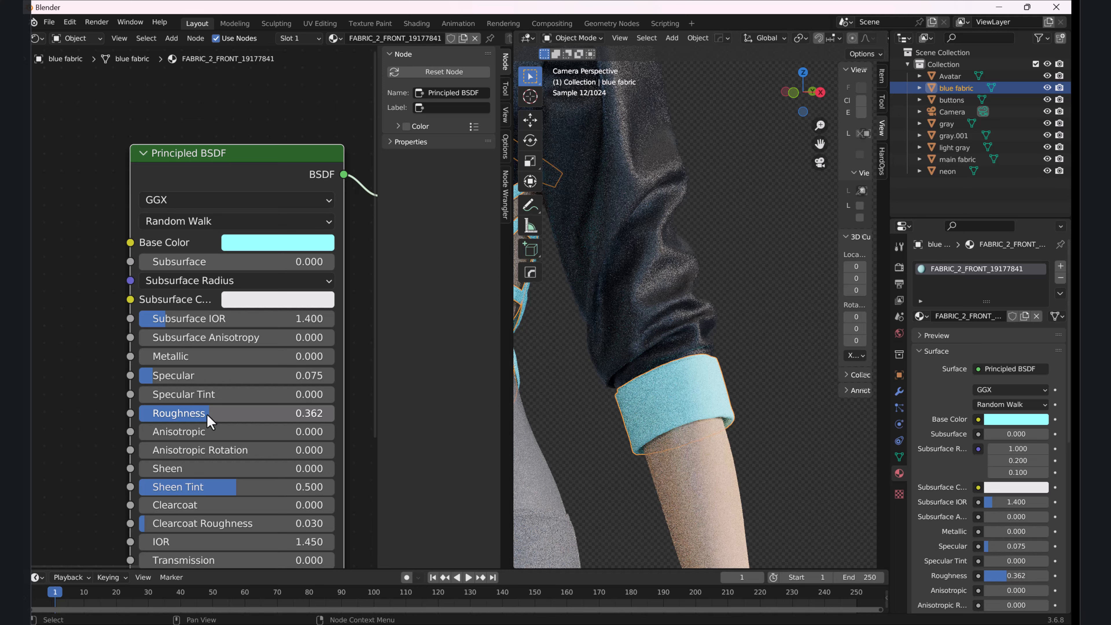
pyautogui.click(222, 414)
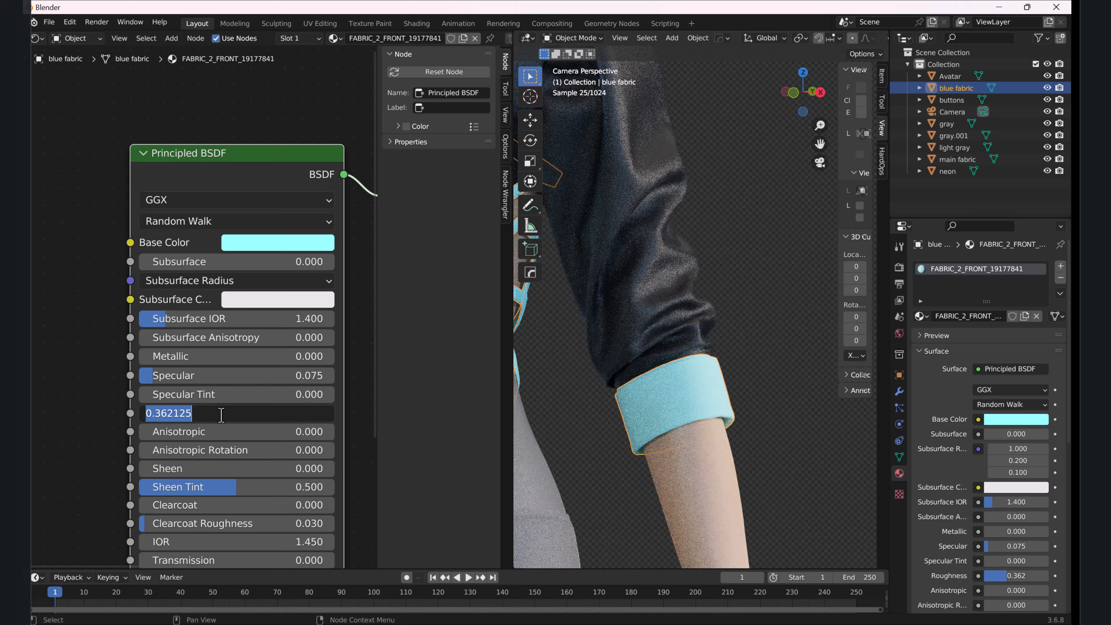
pyautogui.press('Return')
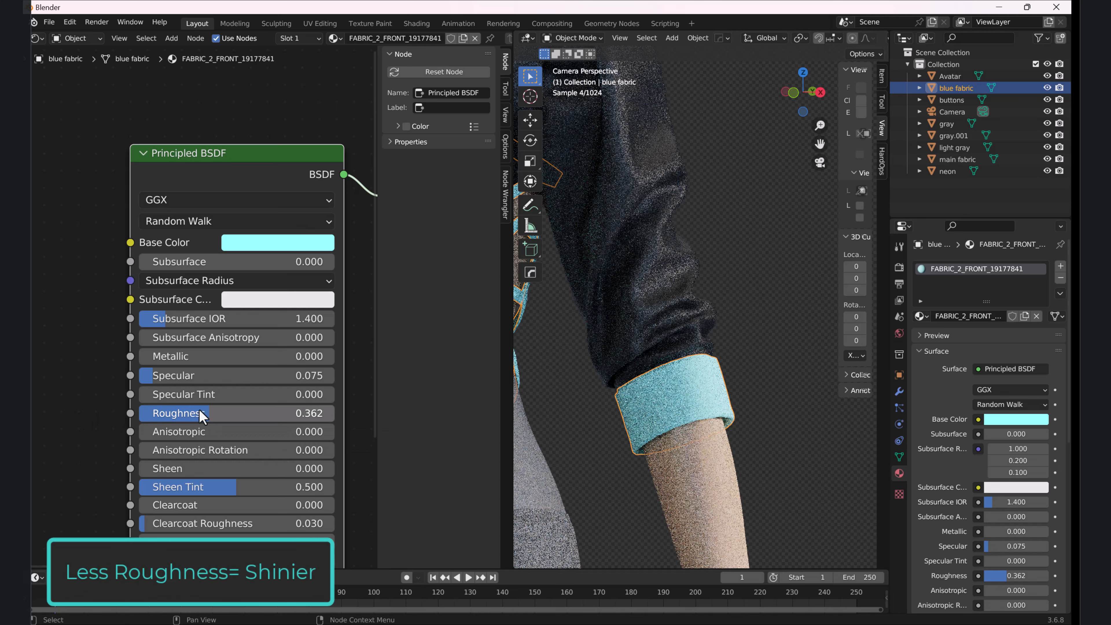
pyautogui.moveTo(209, 413); pyautogui.dragTo(193, 413)
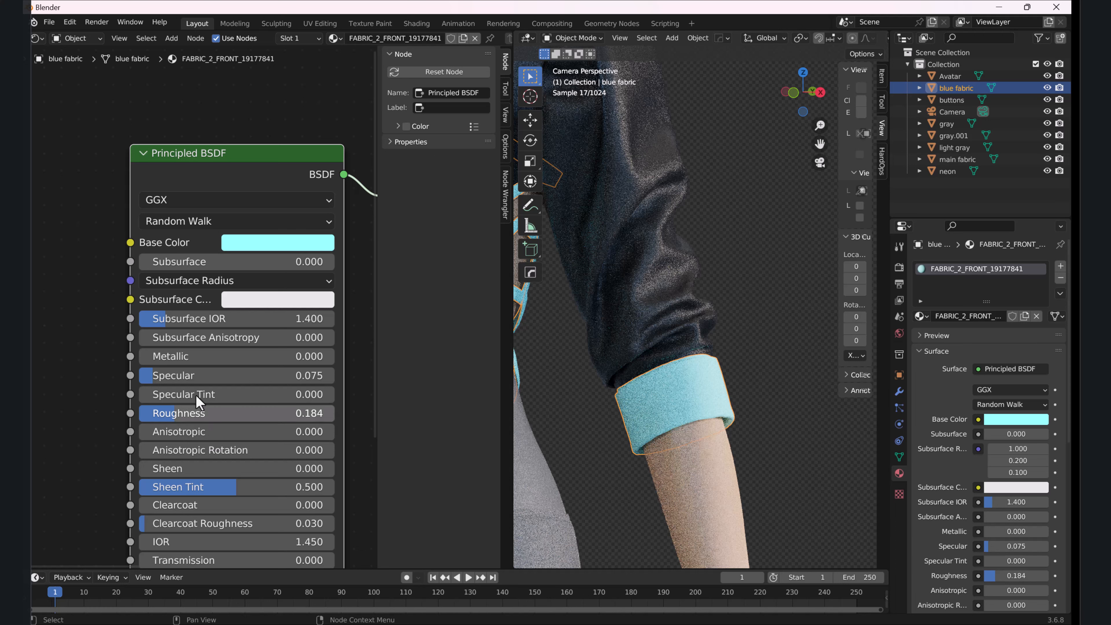
# Switch the viewport to Material Preview and raise the blue fabric's Roughness to 0.389.
pyautogui.scroll(-1, 280, 421)
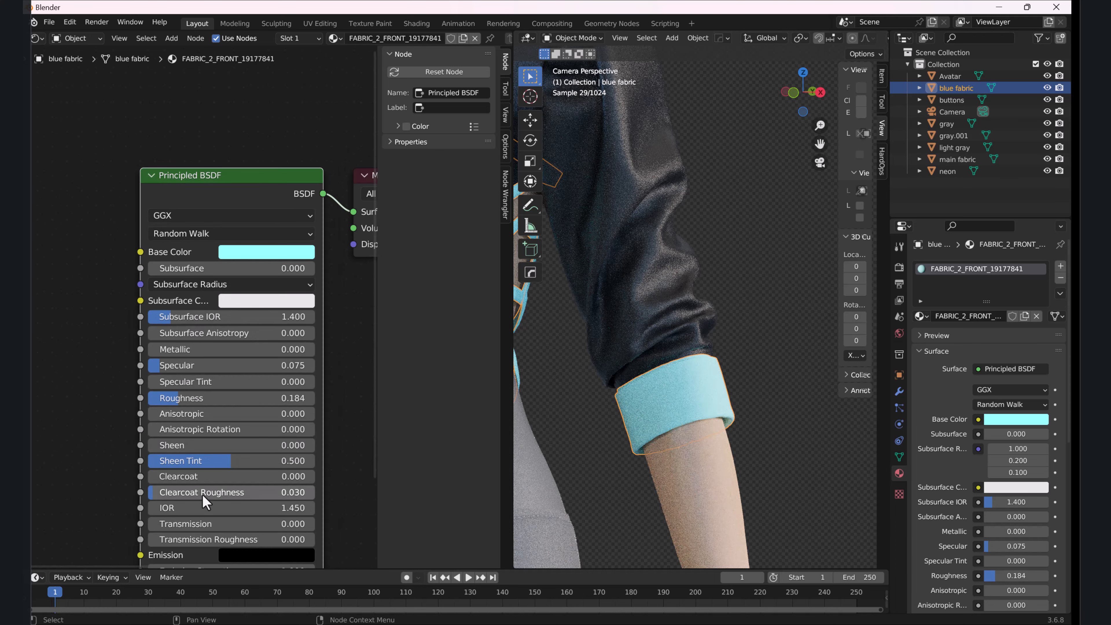
pyautogui.moveTo(226, 499); pyautogui.dragTo(236, 315, button='middle')
pyautogui.press('z')
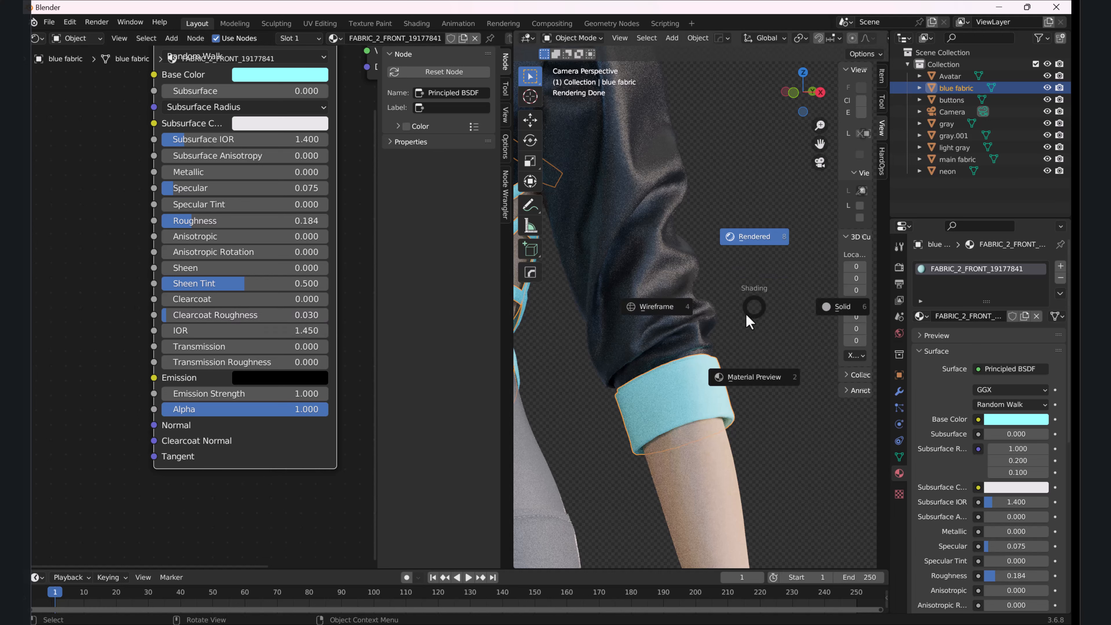
pyautogui.click(740, 378)
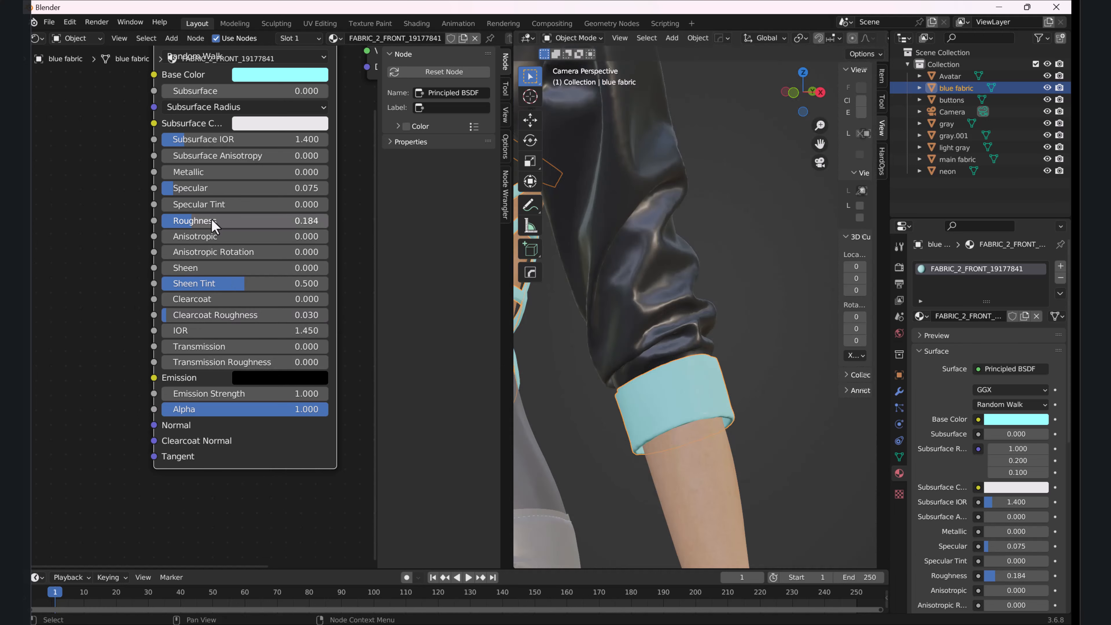
pyautogui.moveTo(195, 226)
pyautogui.mouseDown()
pyautogui.moveTo(179, 226)
pyautogui.moveTo(296, 221)
pyautogui.moveTo(166, 224)
pyautogui.moveTo(204, 224)
pyautogui.mouseUp()
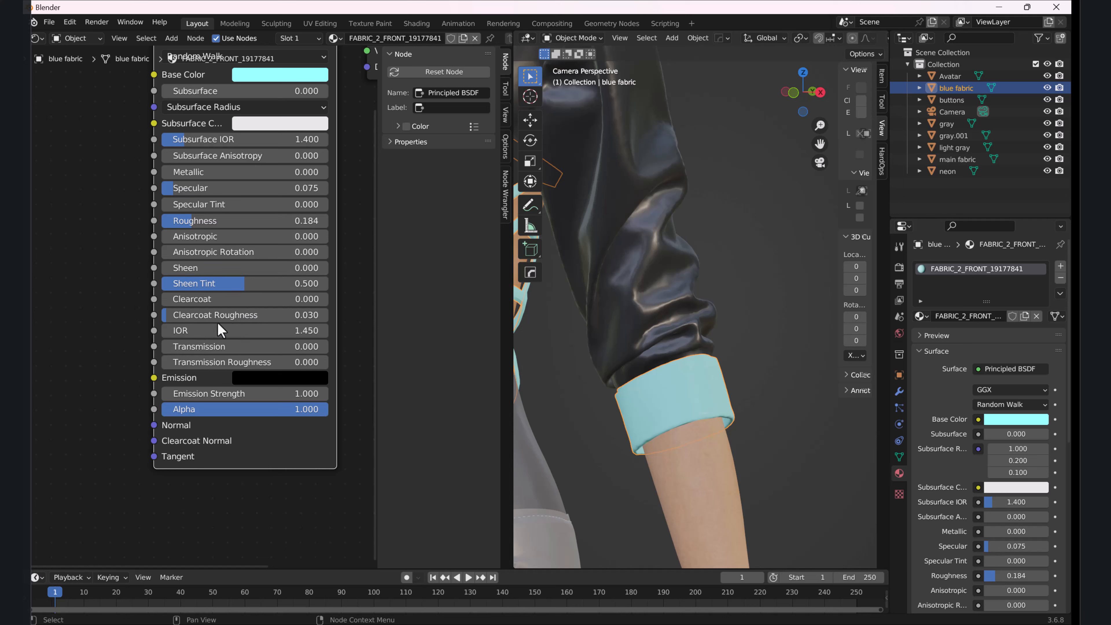
pyautogui.moveTo(198, 228); pyautogui.dragTo(226, 220)
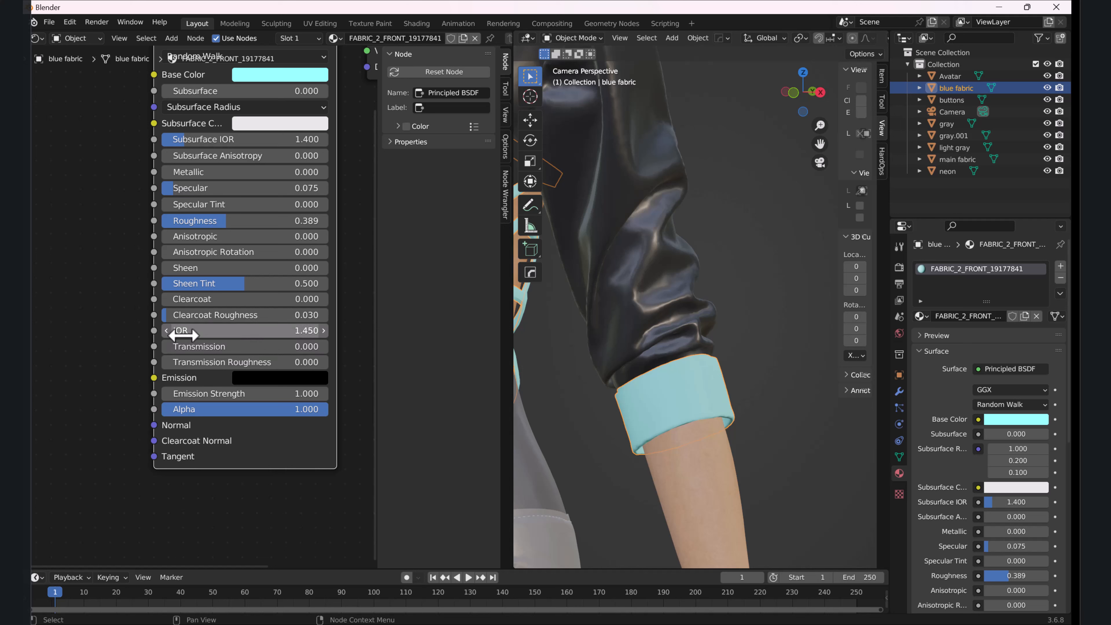
# Set the blue fabric's IOR to 7.750 and its Roughness to 0.259.
pyautogui.moveTo(232, 331); pyautogui.dragTo(272, 331)
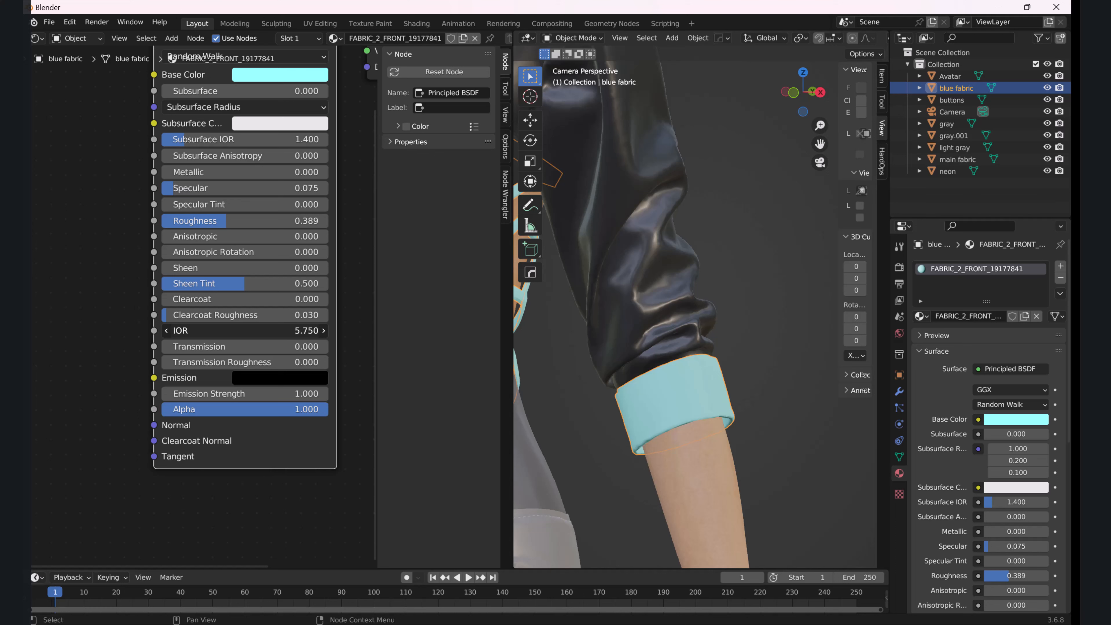
pyautogui.moveTo(271, 331); pyautogui.dragTo(284, 331)
pyautogui.moveTo(230, 221); pyautogui.dragTo(214, 220)
pyautogui.scroll(-5, 698, 355)
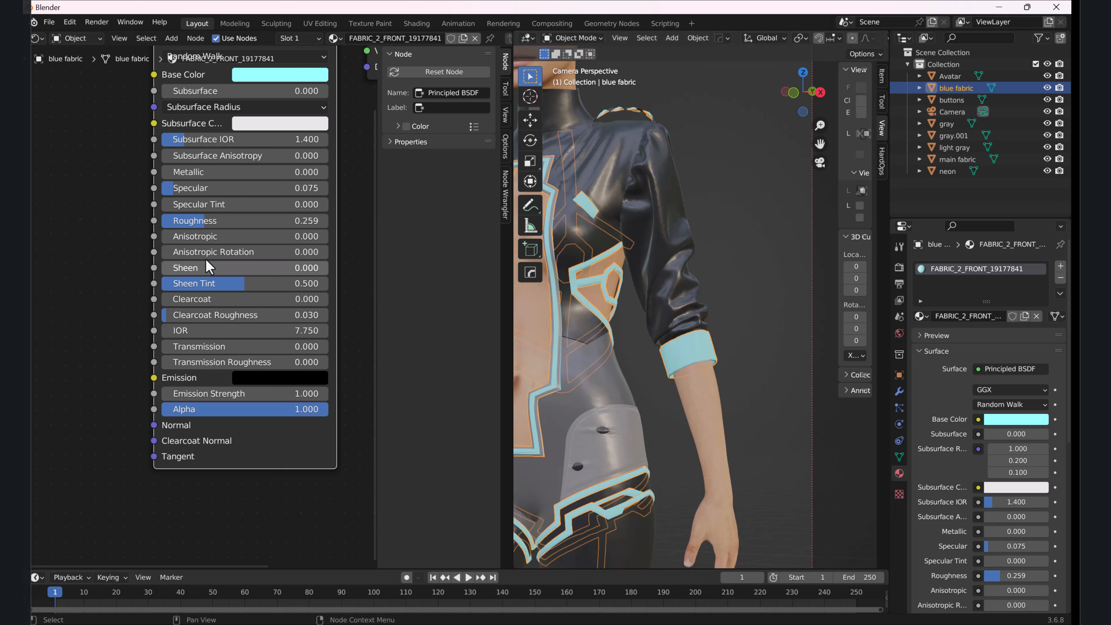
pyautogui.scroll(5, 702, 350)
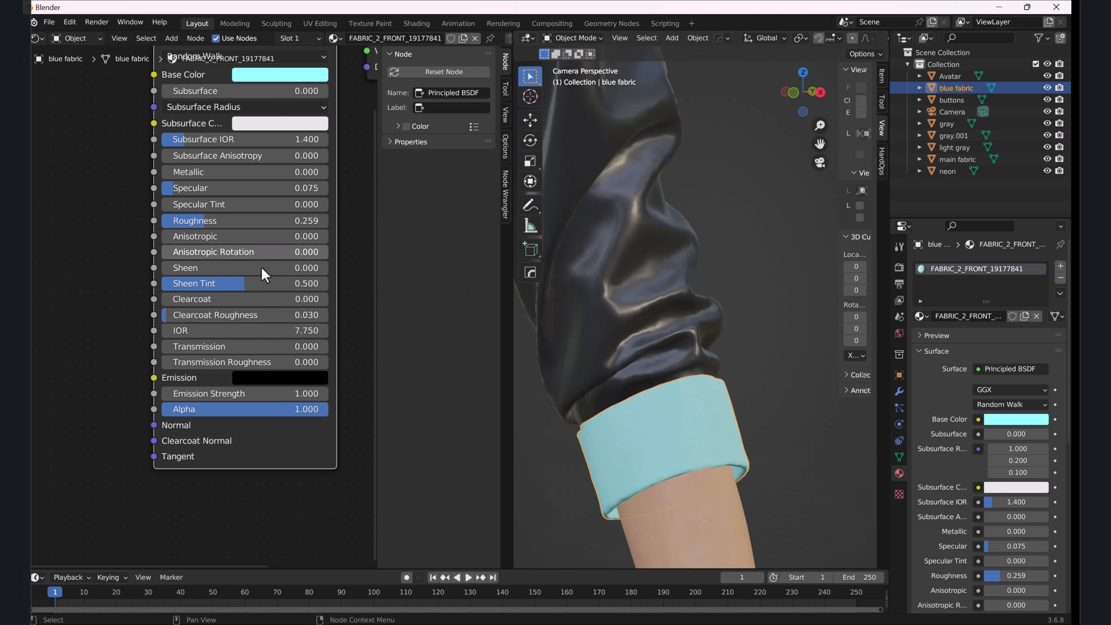
# Switch the viewport to Rendered shading and set the blue fabric's Roughness to 0.253.
pyautogui.press('z')
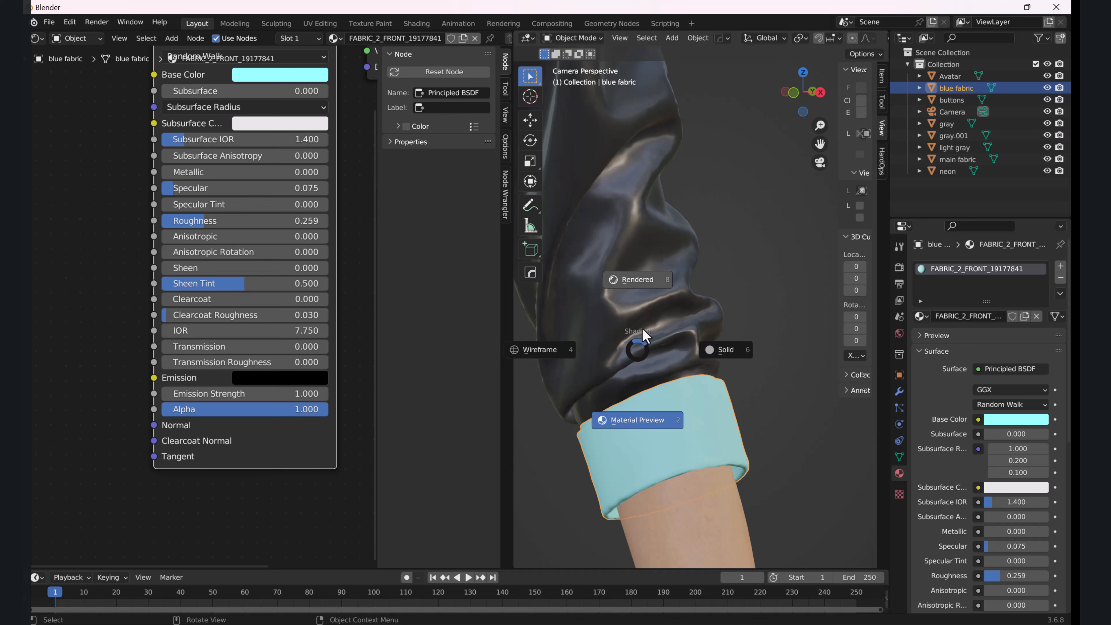
pyautogui.click(643, 285)
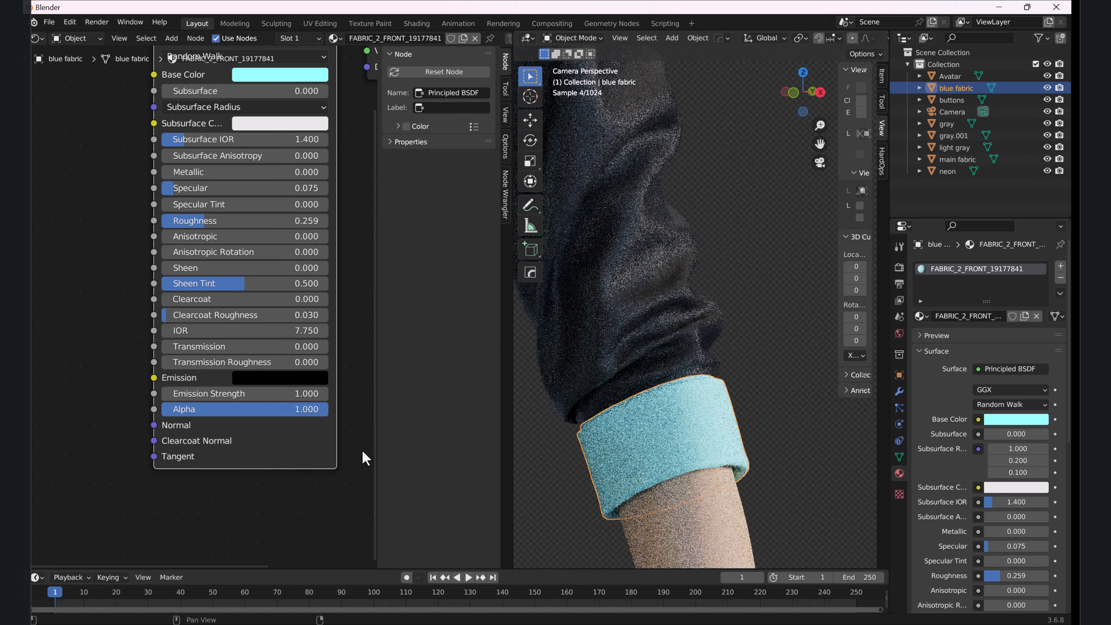
pyautogui.moveTo(191, 221); pyautogui.dragTo(171, 221)
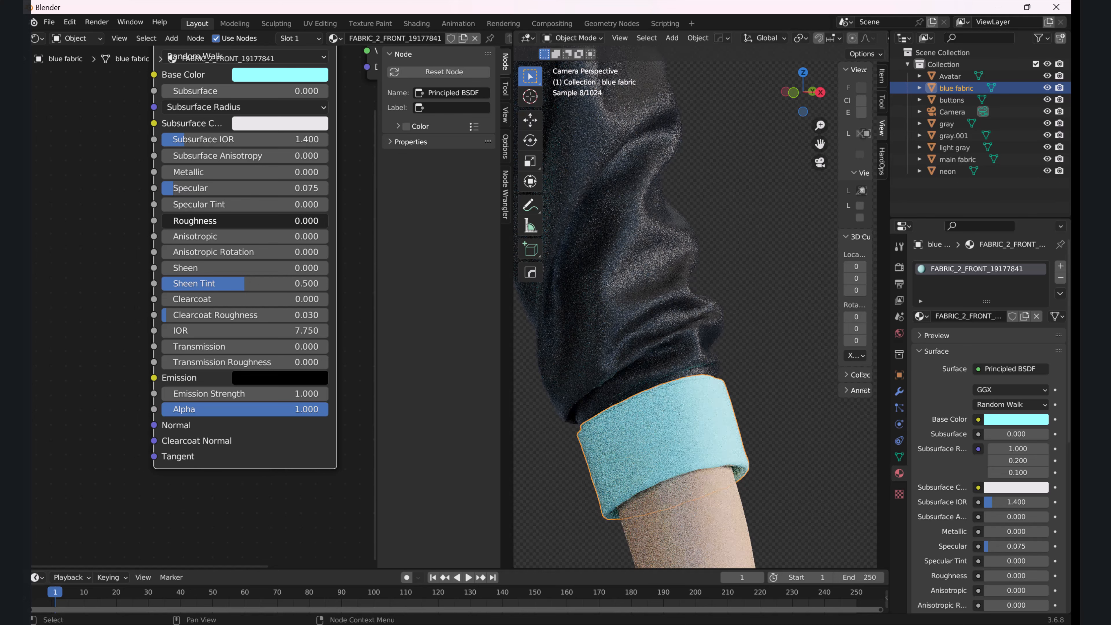
pyautogui.moveTo(195, 221); pyautogui.dragTo(204, 221)
pyautogui.click(101, 285)
# Select the buttons object on the bodysuit and switch the viewport to Material Preview.
pyautogui.scroll(-4, 590, 356)
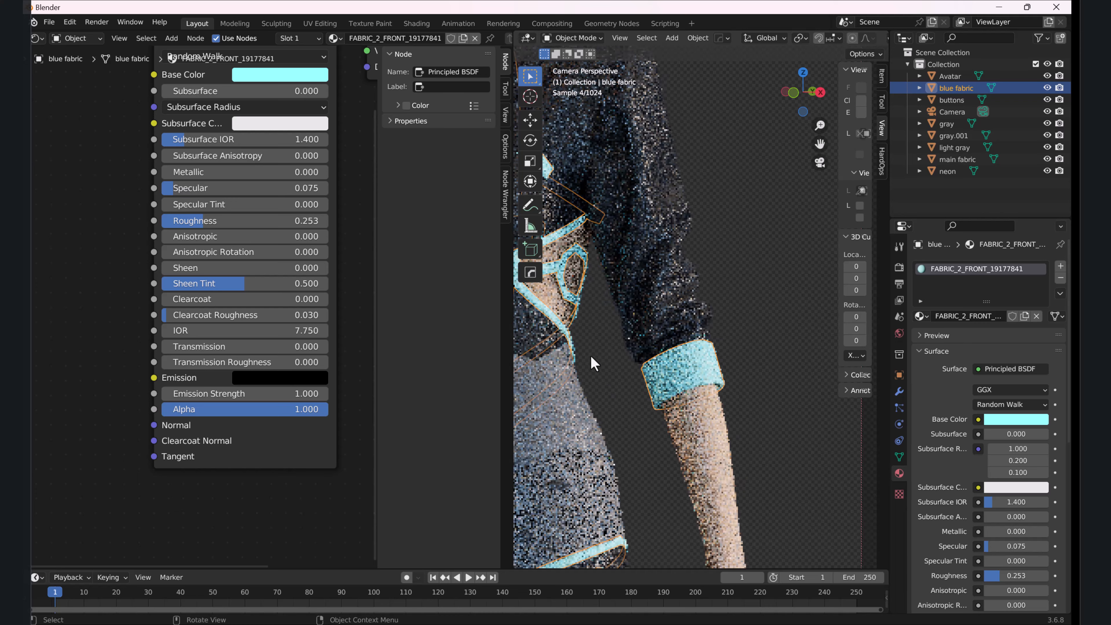
pyautogui.scroll(-6, 590, 356)
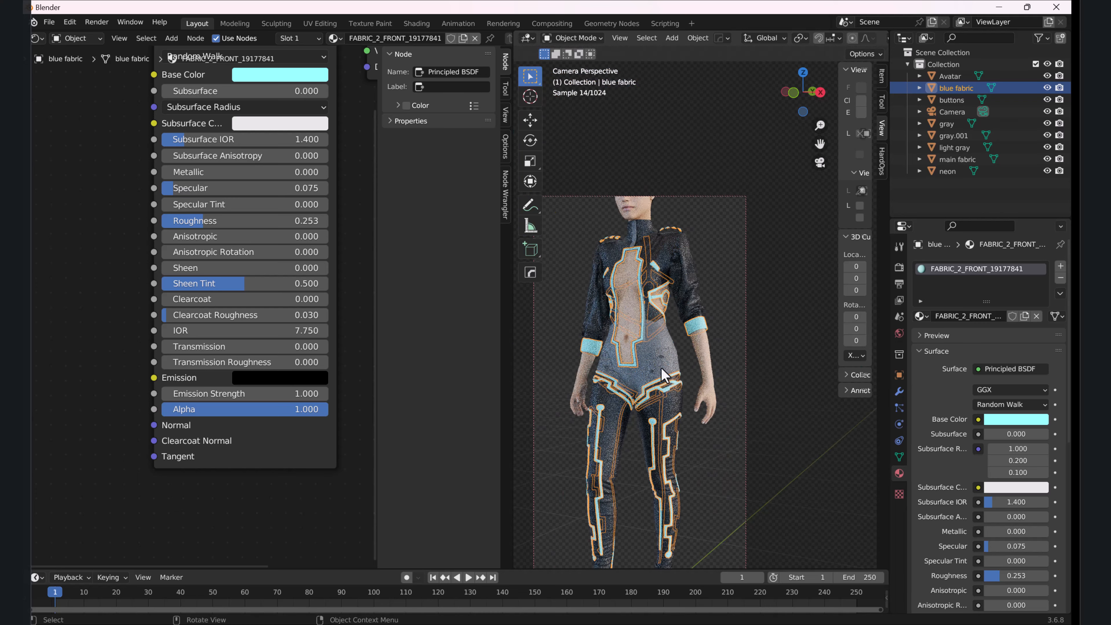
pyautogui.scroll(6, 663, 422)
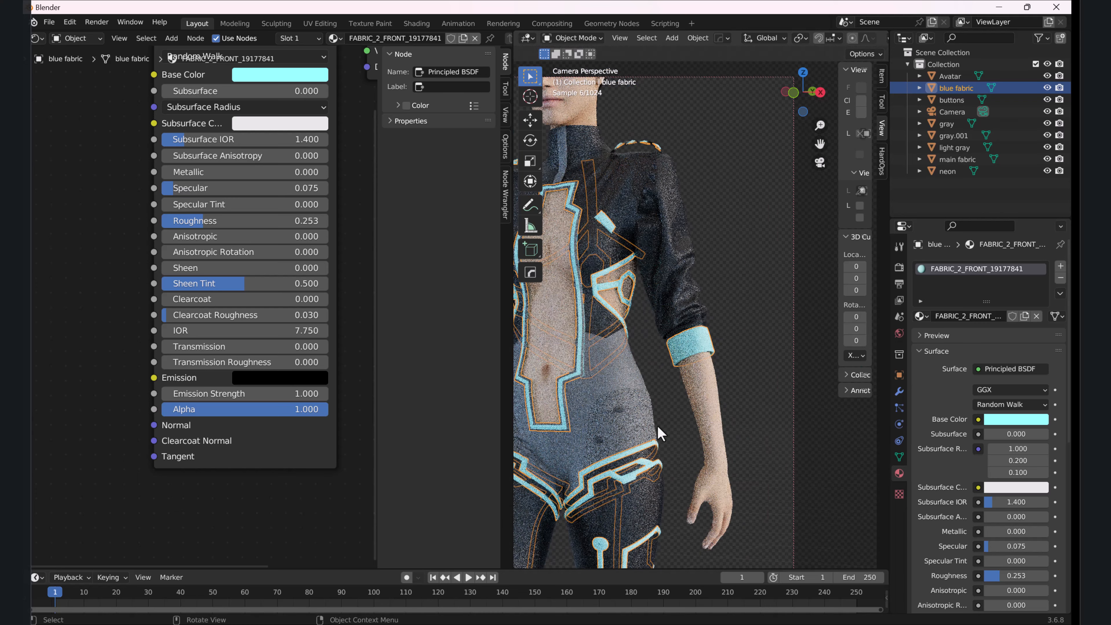
pyautogui.click(602, 433)
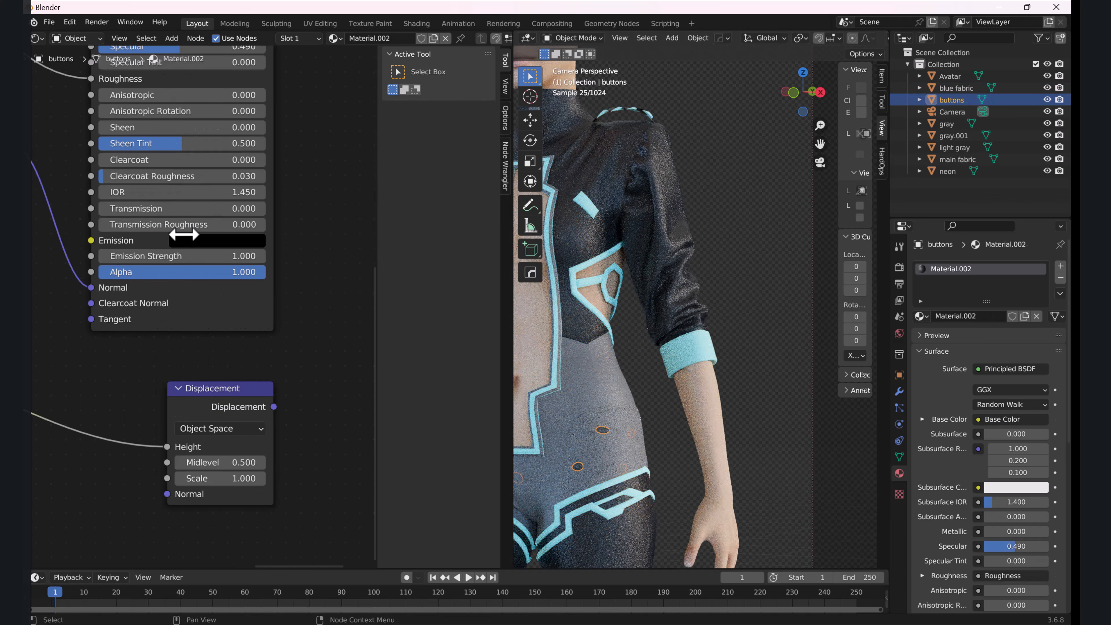
pyautogui.scroll(-2, 184, 110)
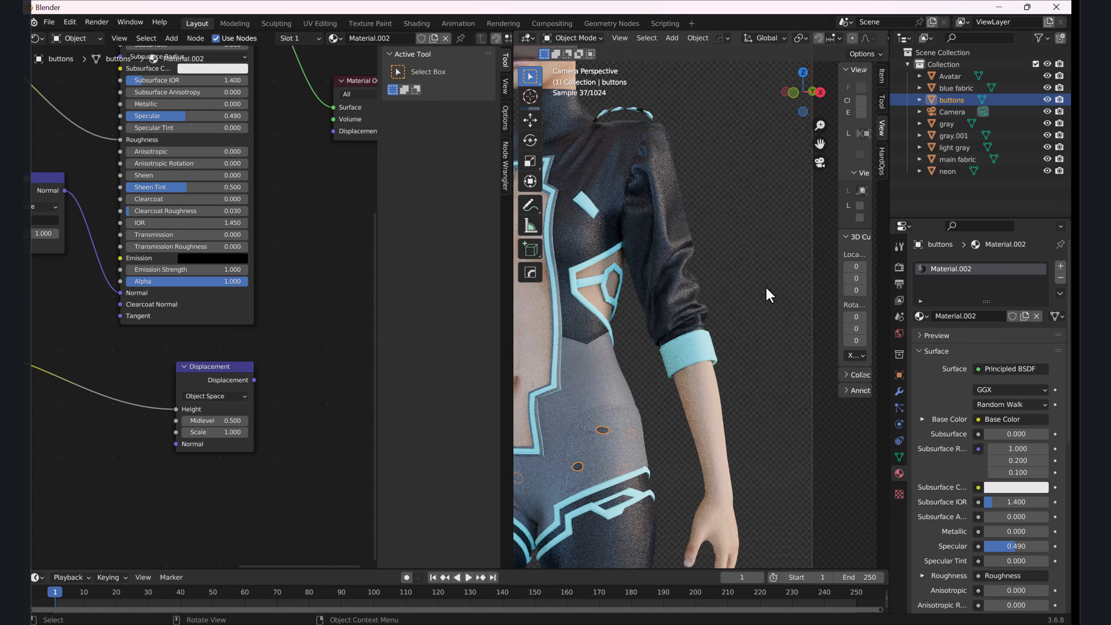
pyautogui.press('z')
pyautogui.press('z')
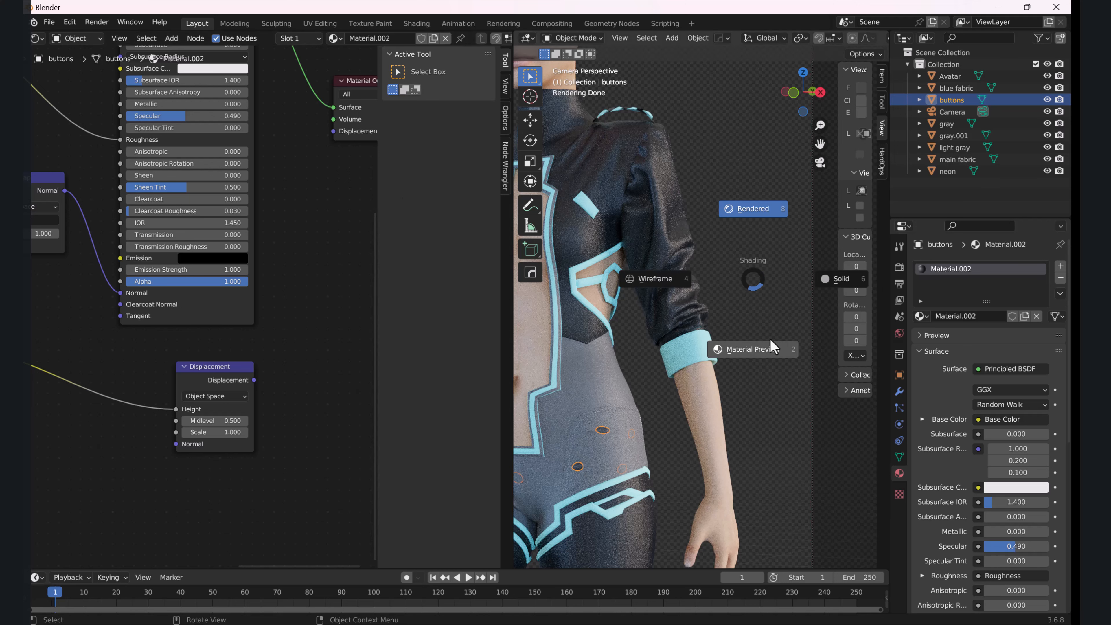
pyautogui.click(772, 348)
# Insert a Brightness/Contrast node between the Base Color texture and the Principled BSDF in the buttons' material.
pyautogui.moveTo(72, 243); pyautogui.dragTo(296, 321, button='middle')
pyautogui.scroll(-1, 158, 235)
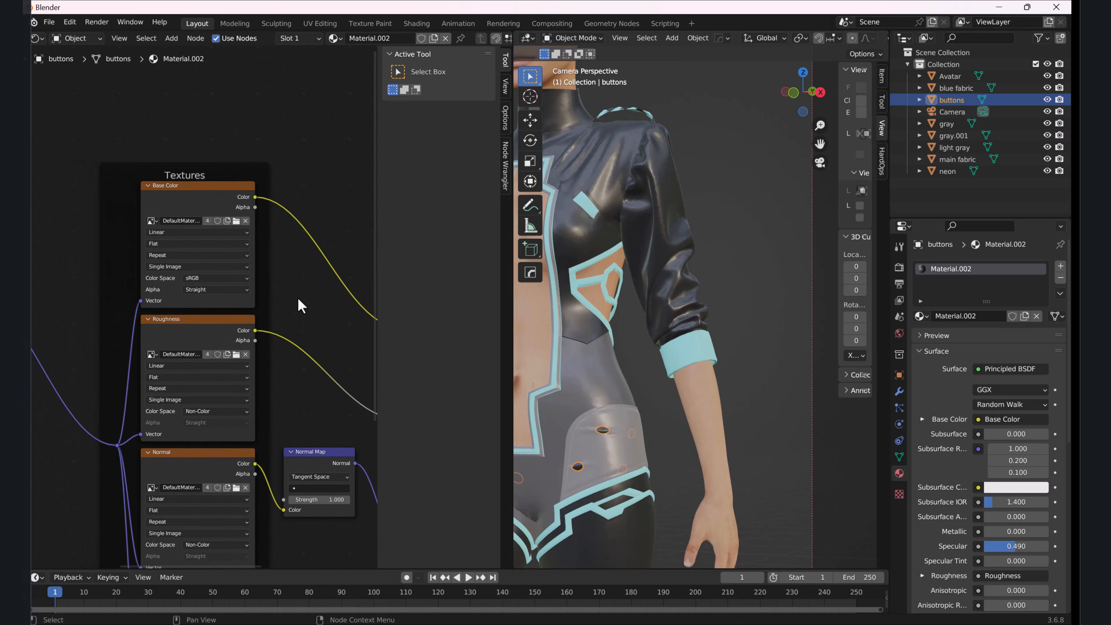
pyautogui.scroll(-3, 303, 297)
pyautogui.moveTo(320, 274); pyautogui.dragTo(248, 270, button='middle')
pyautogui.press('F3')
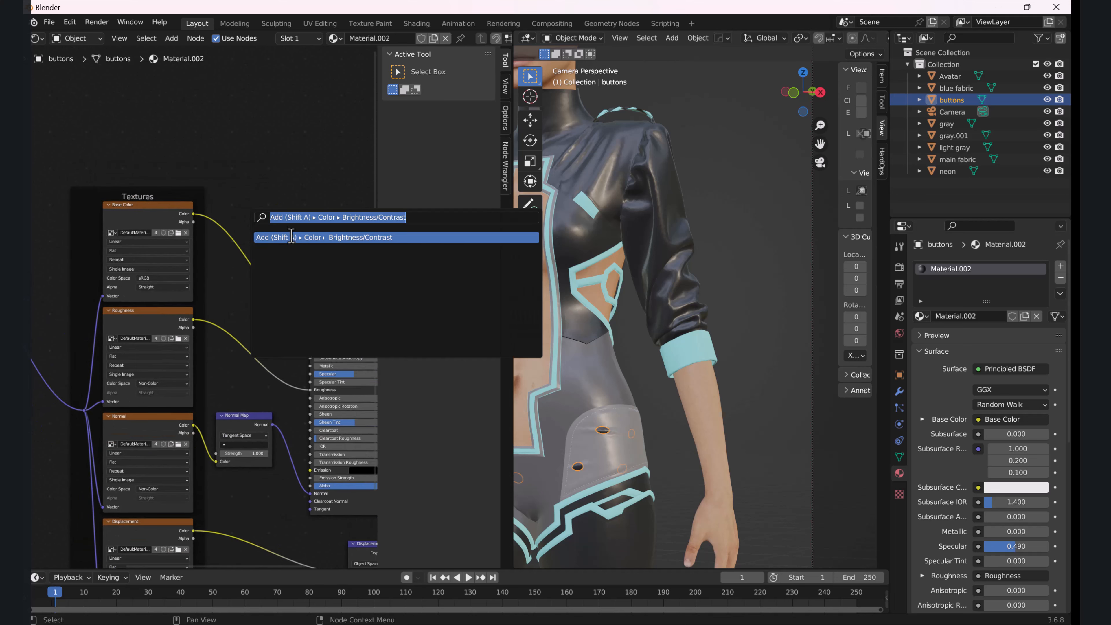
pyautogui.press('Return')
pyautogui.click(270, 249)
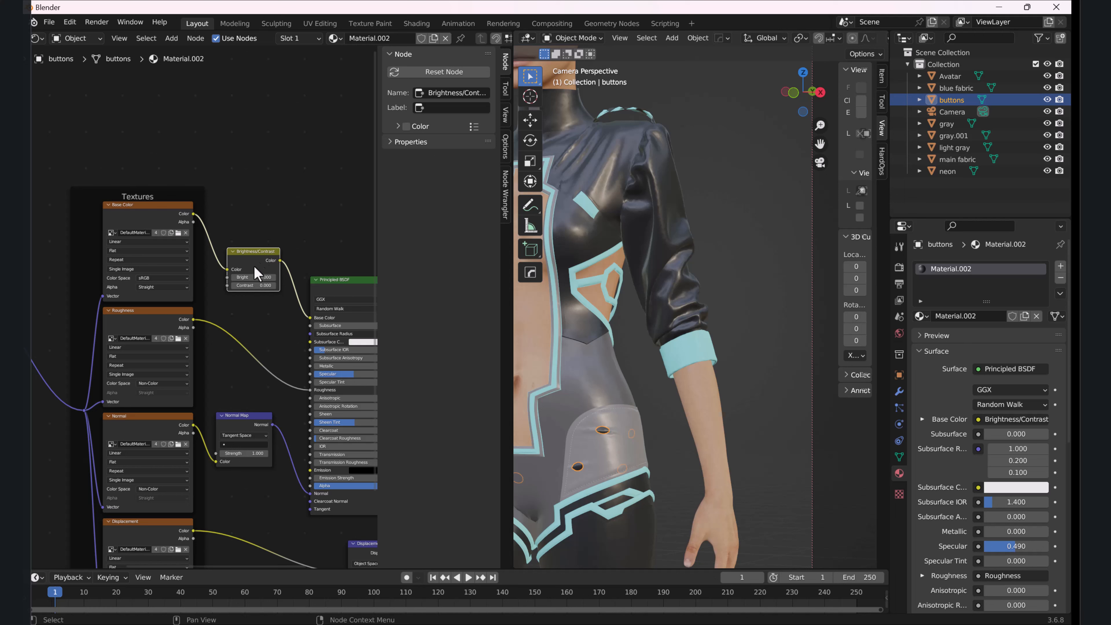
# Set the Brightness/Contrast node in the buttons' material to Bright -0.300 and Contrast 0.400.
pyautogui.scroll(6, 254, 265)
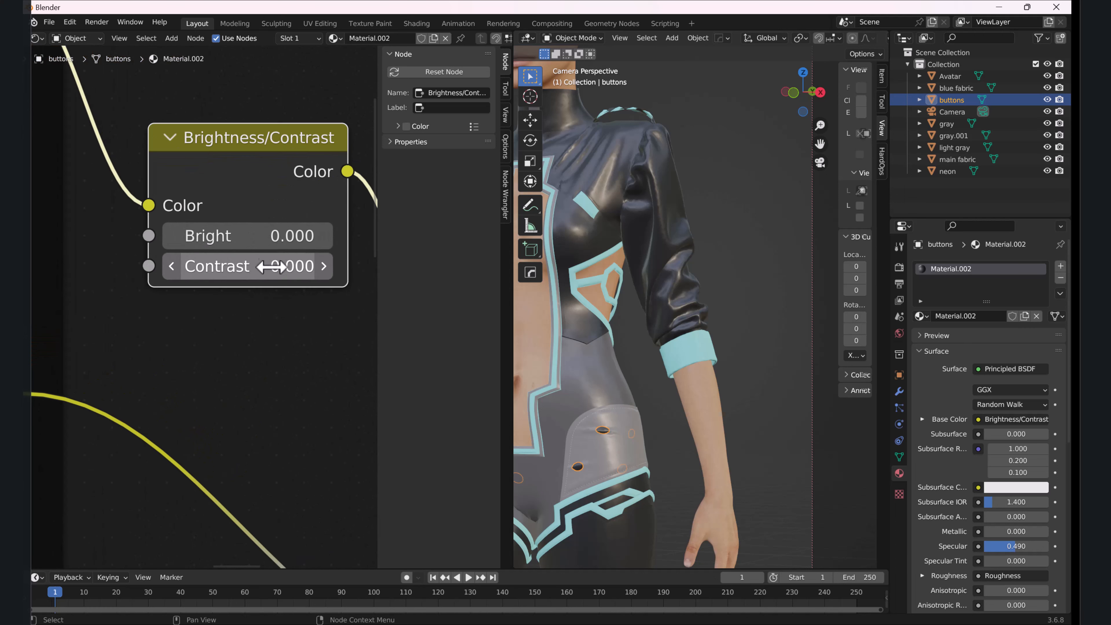
pyautogui.click(173, 237)
pyautogui.click(174, 237)
pyautogui.click(174, 237)
pyautogui.click(323, 267)
pyautogui.click(322, 267)
pyautogui.click(322, 266)
pyautogui.click(322, 266)
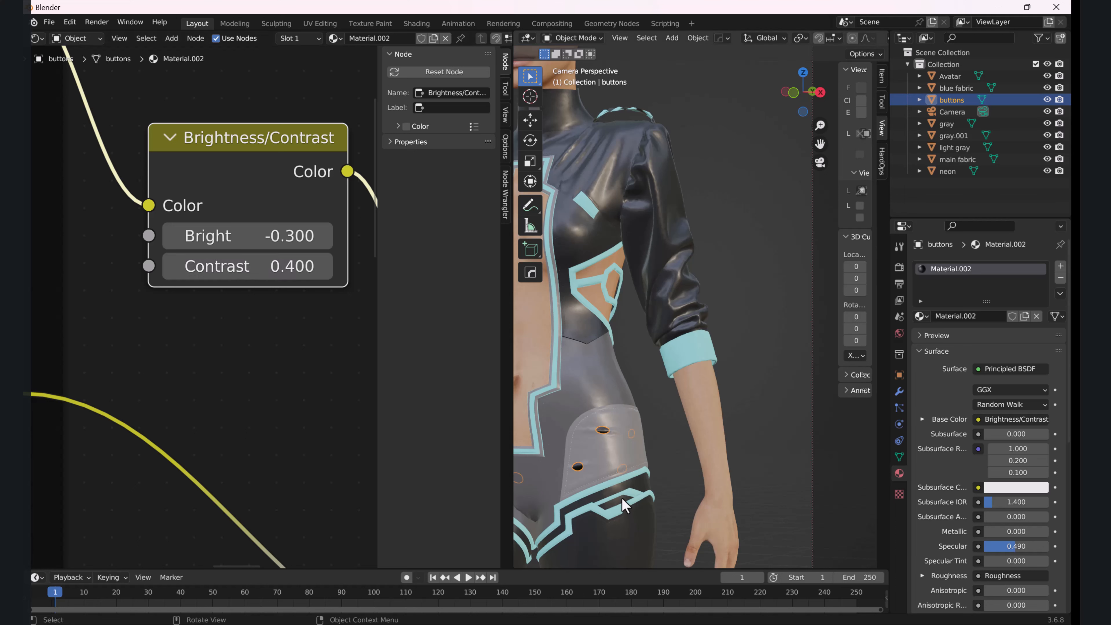
pyautogui.scroll(-3, 333, 390)
pyautogui.scroll(-4, 582, 447)
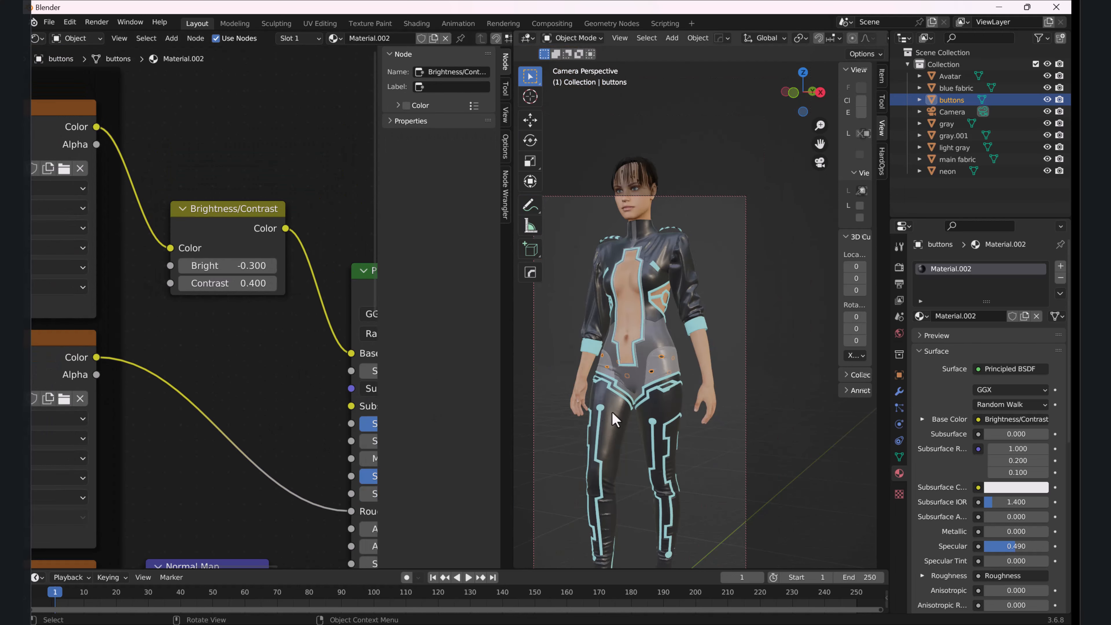
pyautogui.scroll(1, 652, 357)
pyautogui.scroll(2, 623, 283)
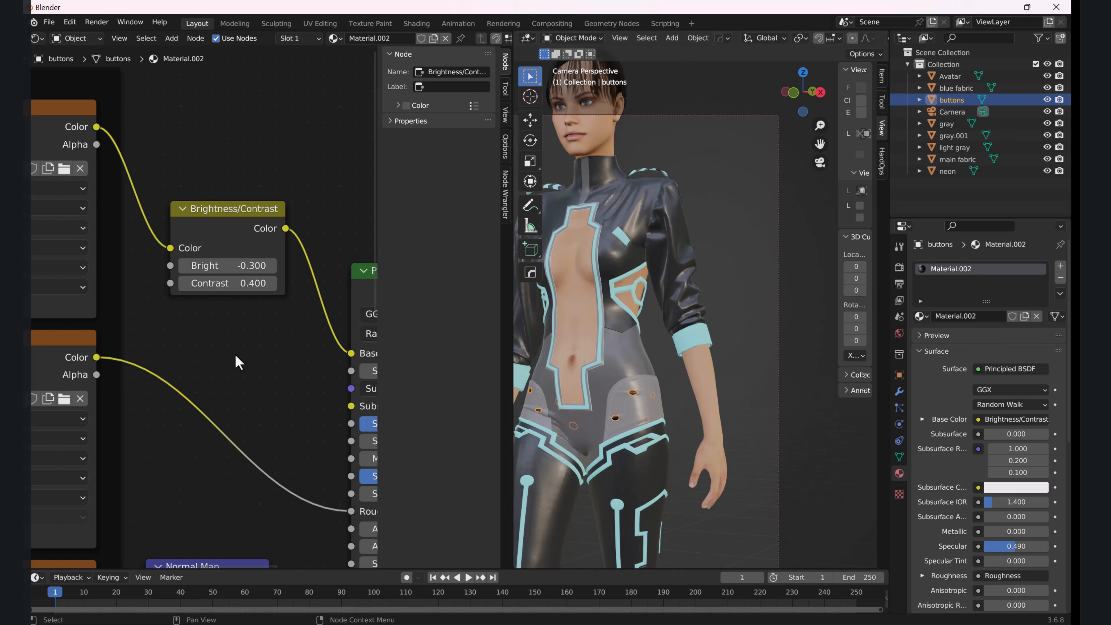
pyautogui.scroll(-2, 238, 363)
pyautogui.scroll(2, 594, 321)
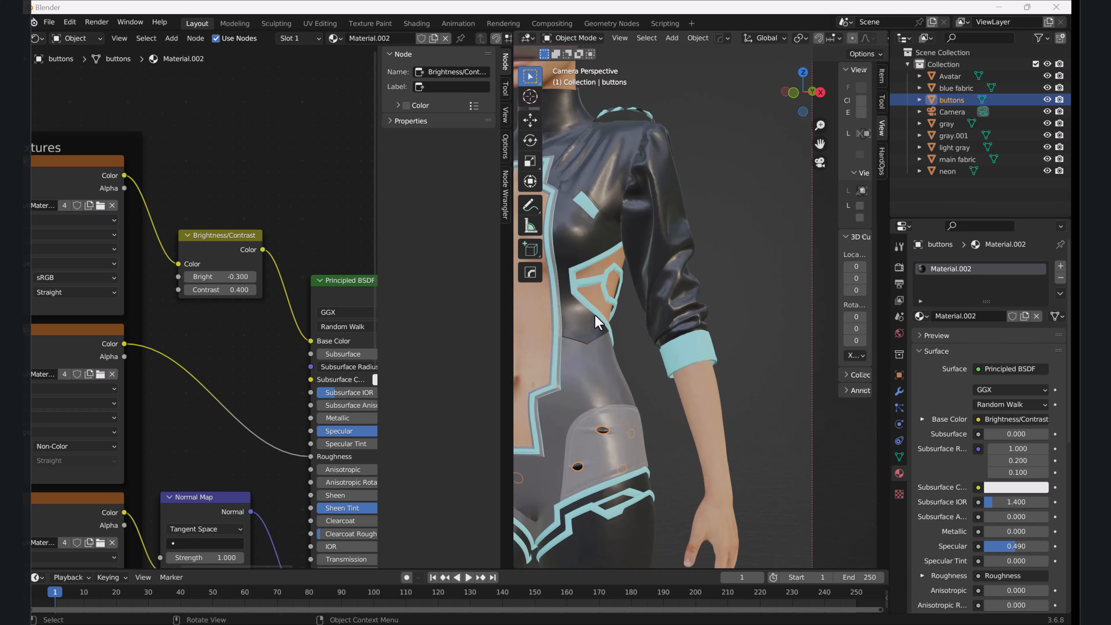
# Select the neon trim on the bodysuit, remove its existing material slot and give it a new material.
pyautogui.click(553, 319)
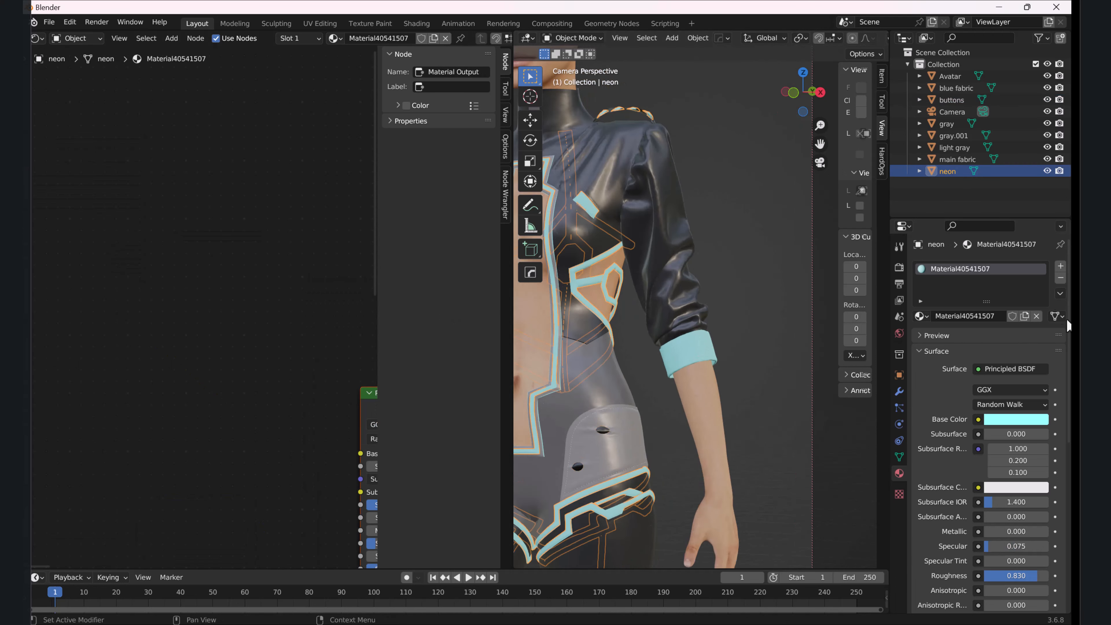
pyautogui.click(1062, 281)
pyautogui.click(1003, 318)
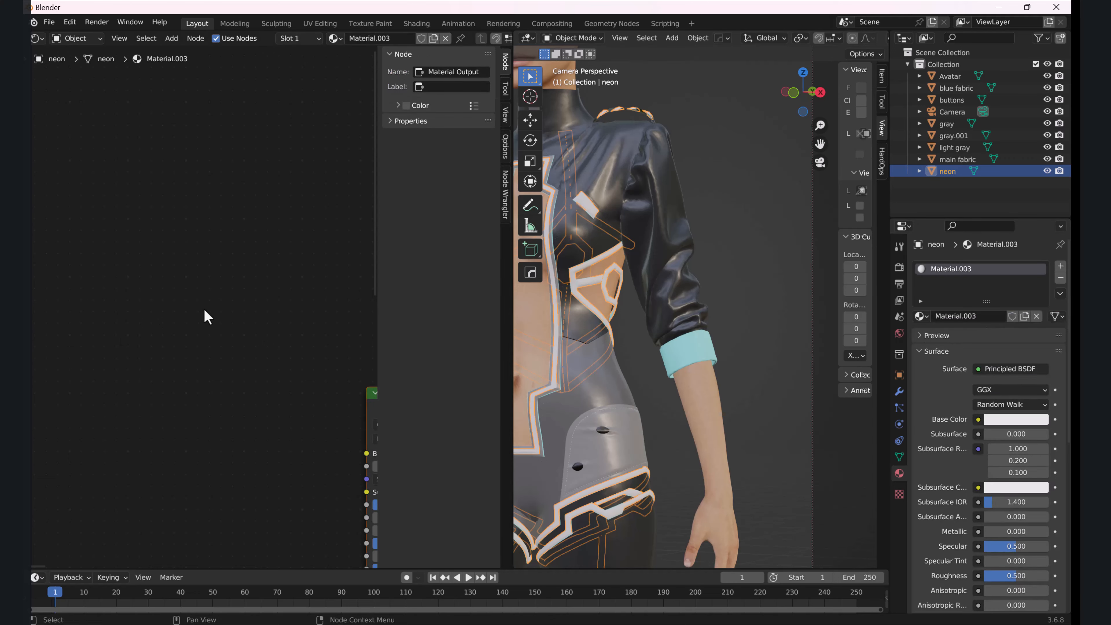
# Set the neon material's Base Color to cyan with hue 0.510, saturation 0.747 and value 0.800.
pyautogui.moveTo(203, 308); pyautogui.dragTo(225, 285, button='middle')
pyautogui.press('Home')
pyautogui.moveTo(378, 223); pyautogui.dragTo(491, 223)
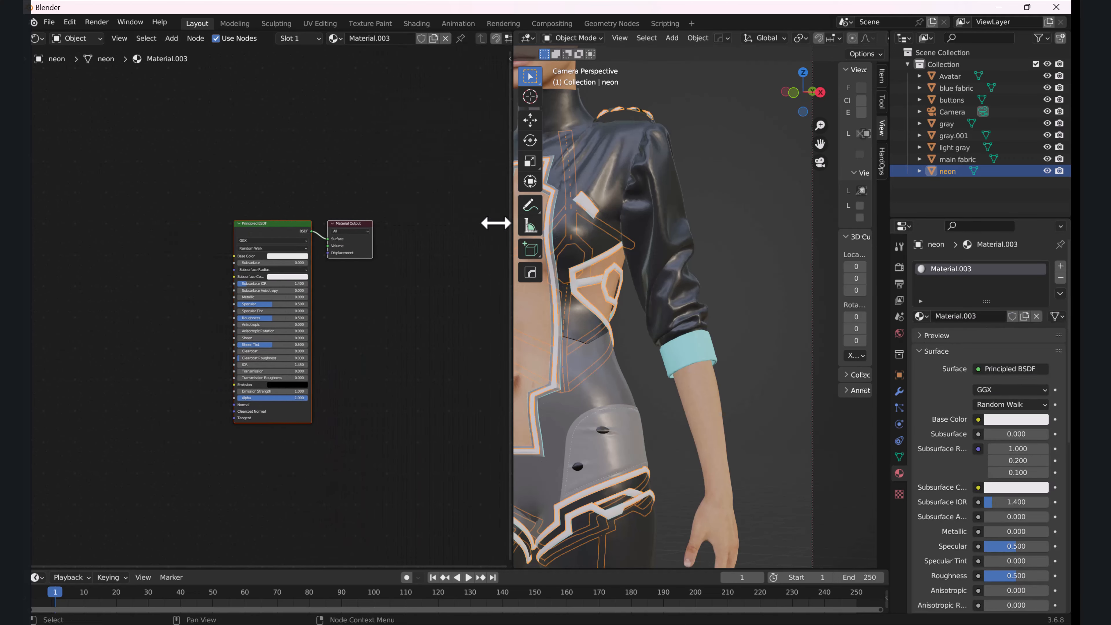
pyautogui.scroll(5, 258, 245)
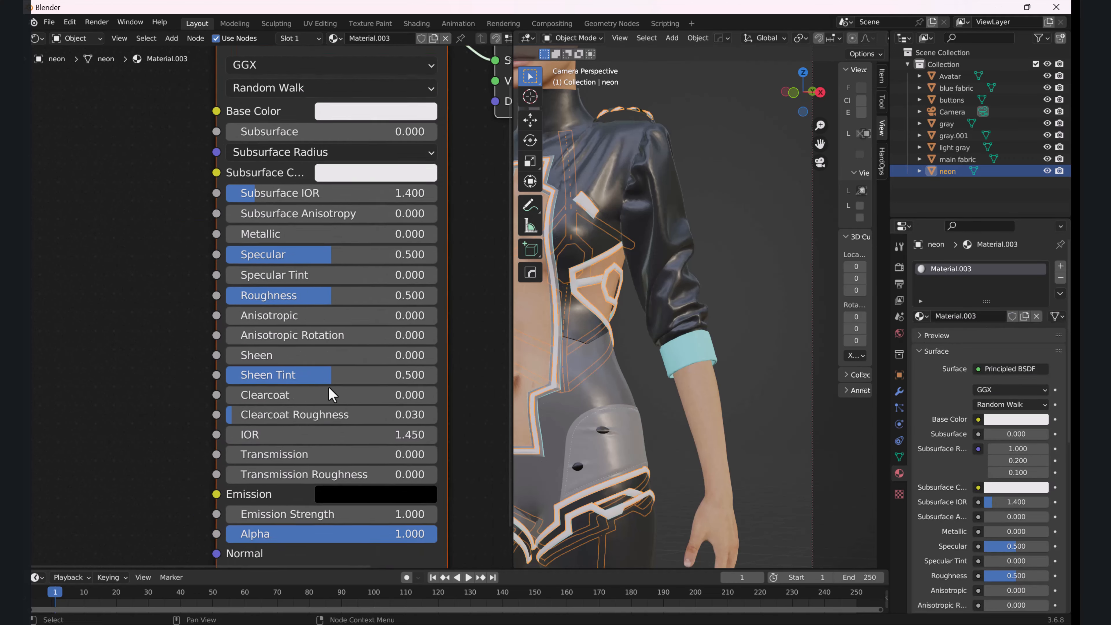
pyautogui.scroll(-2, 302, 252)
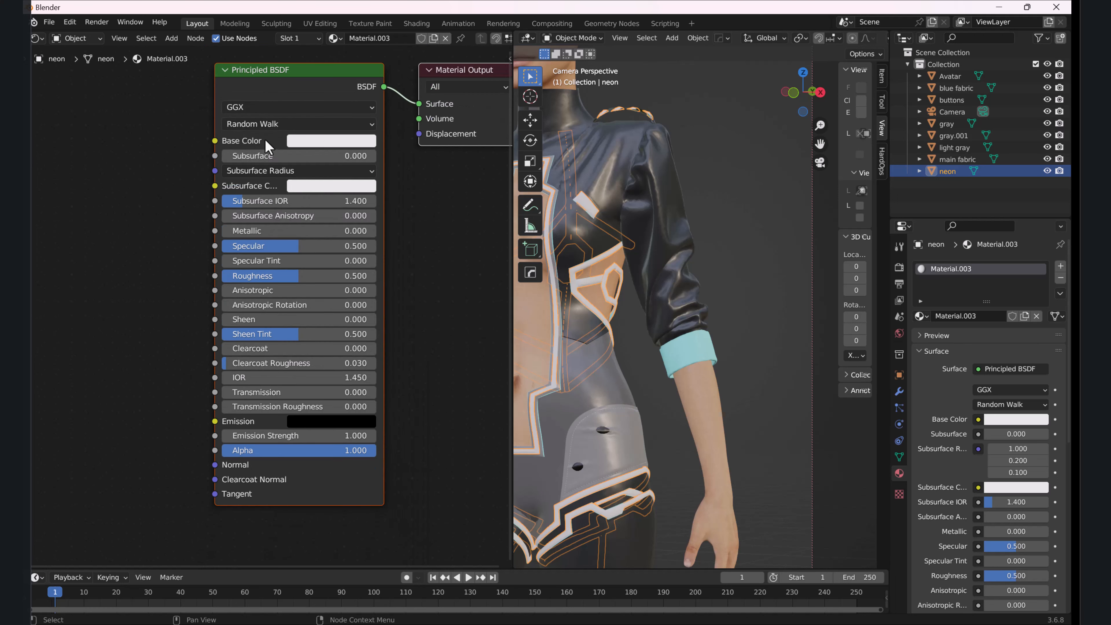
pyautogui.click(343, 141)
pyautogui.moveTo(335, 208)
pyautogui.mouseDown()
pyautogui.moveTo(349, 210)
pyautogui.moveTo(341, 228)
pyautogui.mouseUp()
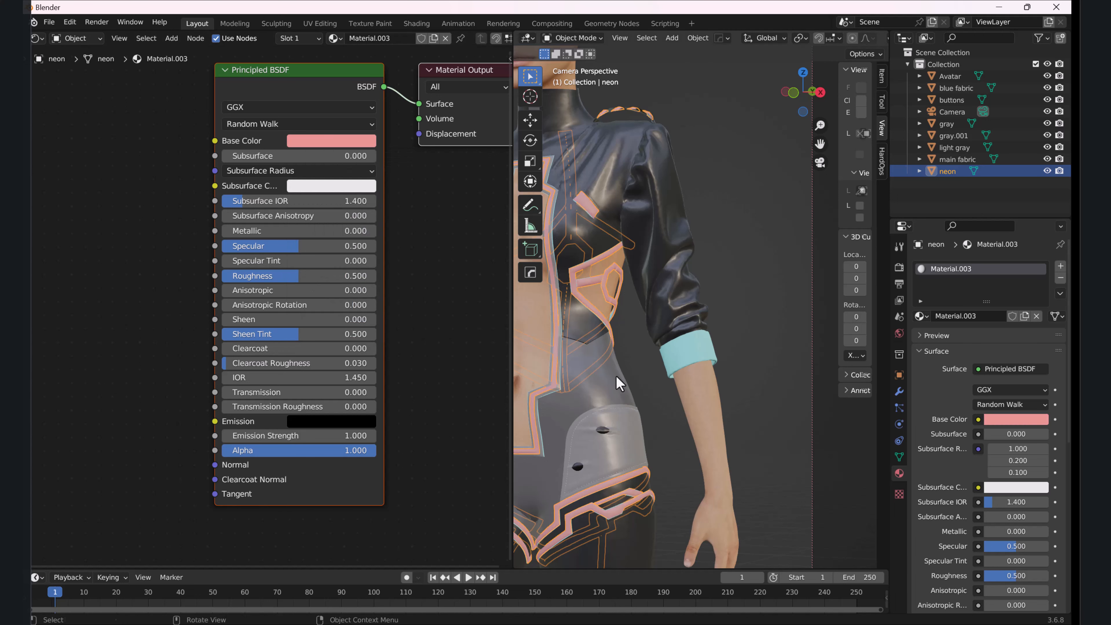
pyautogui.moveTo(622, 390); pyautogui.dragTo(611, 396)
pyautogui.click(336, 141)
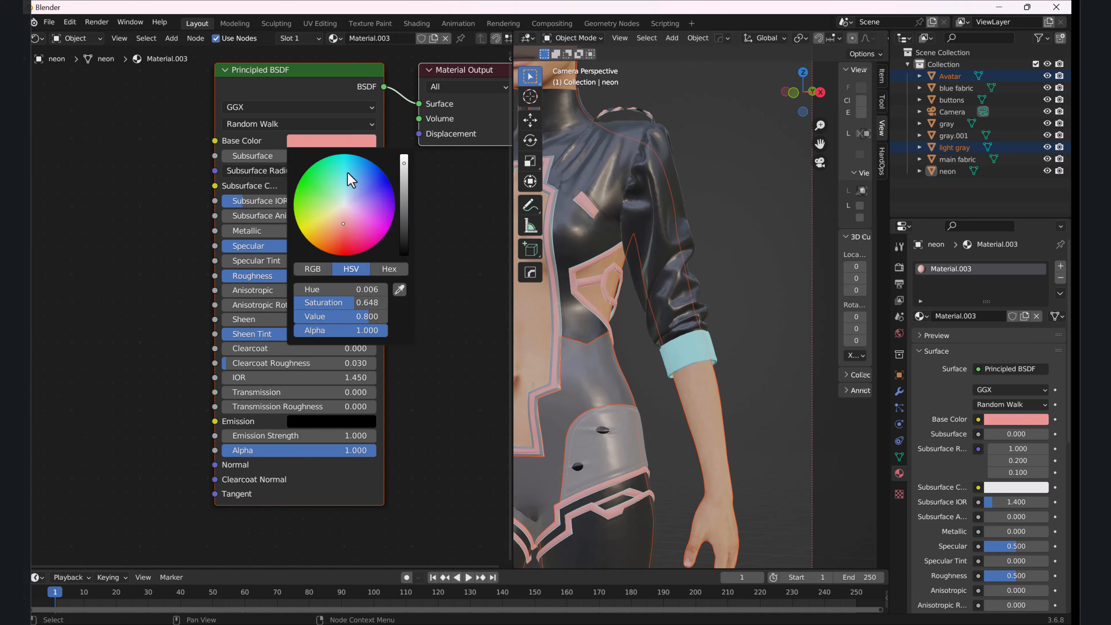
pyautogui.moveTo(352, 178)
pyautogui.mouseDown()
pyautogui.moveTo(325, 201)
pyautogui.moveTo(376, 226)
pyautogui.moveTo(341, 204)
pyautogui.moveTo(369, 223)
pyautogui.moveTo(343, 172)
pyautogui.mouseUp()
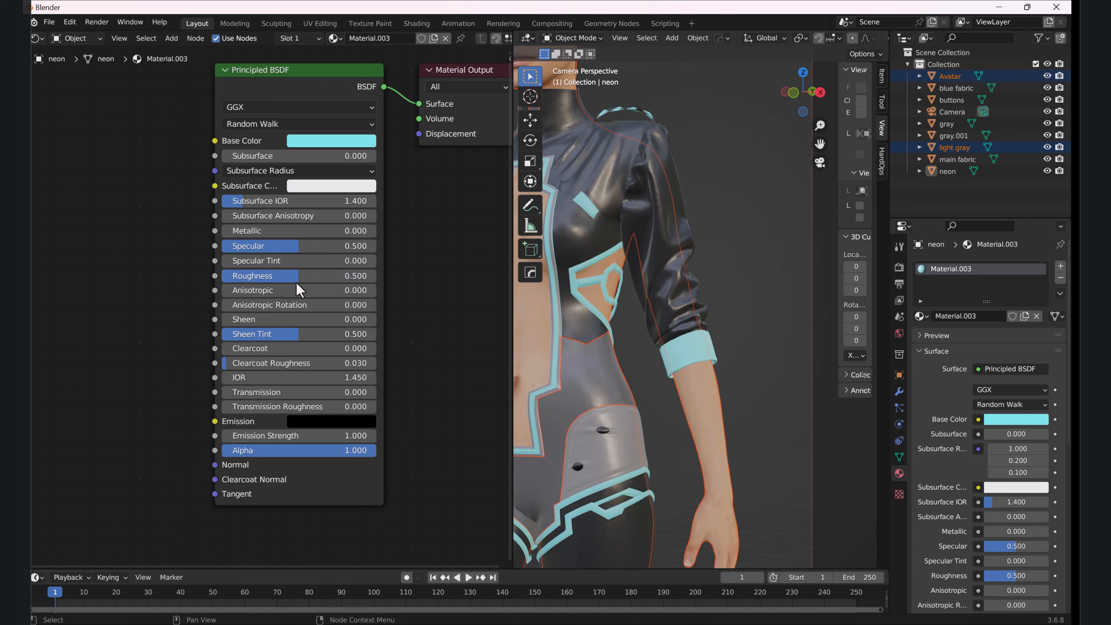
# Set the neon material's Roughness to 0.397 and its Emission color to cyan with hue 0.493, saturation 0.981 and value 0.787.
pyautogui.moveTo(298, 277)
pyautogui.mouseDown()
pyautogui.moveTo(259, 275)
pyautogui.moveTo(308, 276)
pyautogui.moveTo(253, 276)
pyautogui.moveTo(282, 276)
pyautogui.mouseUp()
pyautogui.click(320, 423)
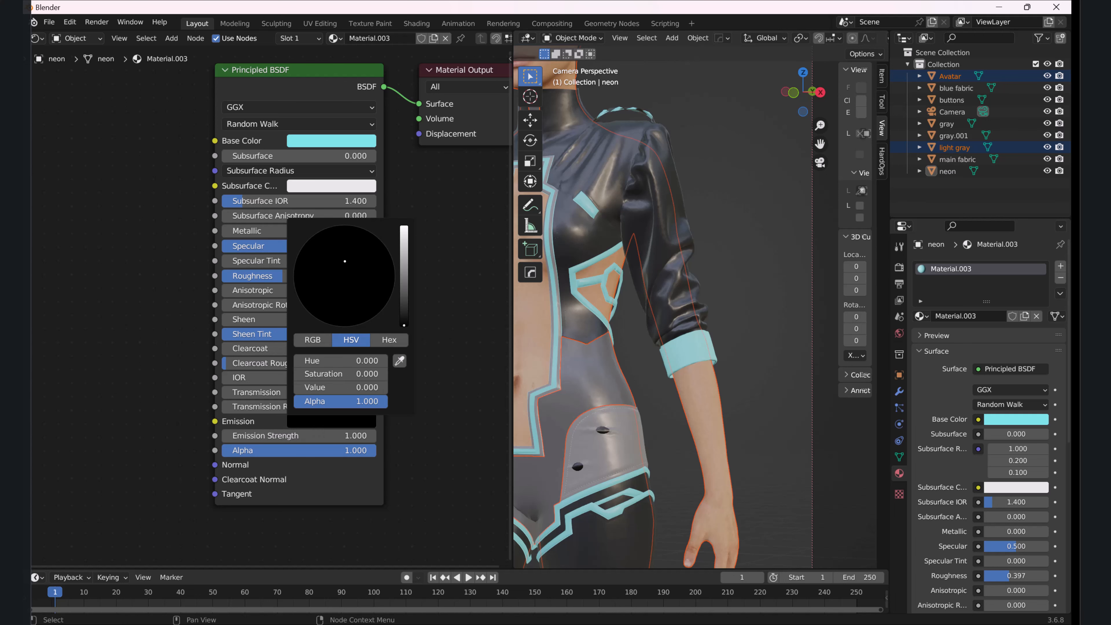
pyautogui.moveTo(404, 309); pyautogui.dragTo(405, 237)
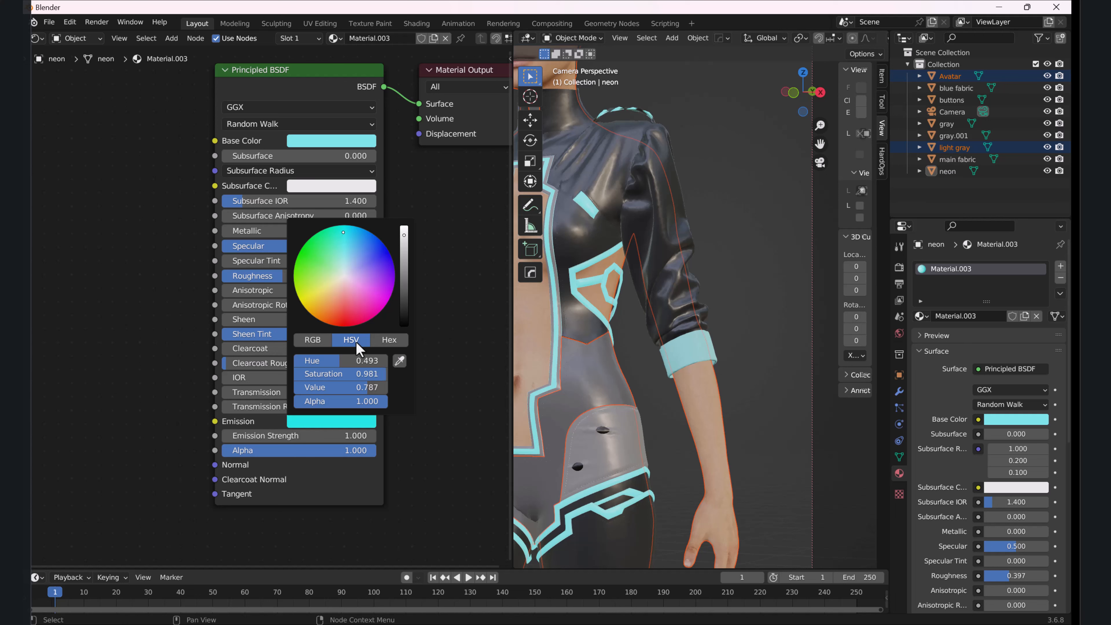
# Return to the camera view of the avatar and switch the viewport to Rendered shading.
pyautogui.scroll(-2, 615, 415)
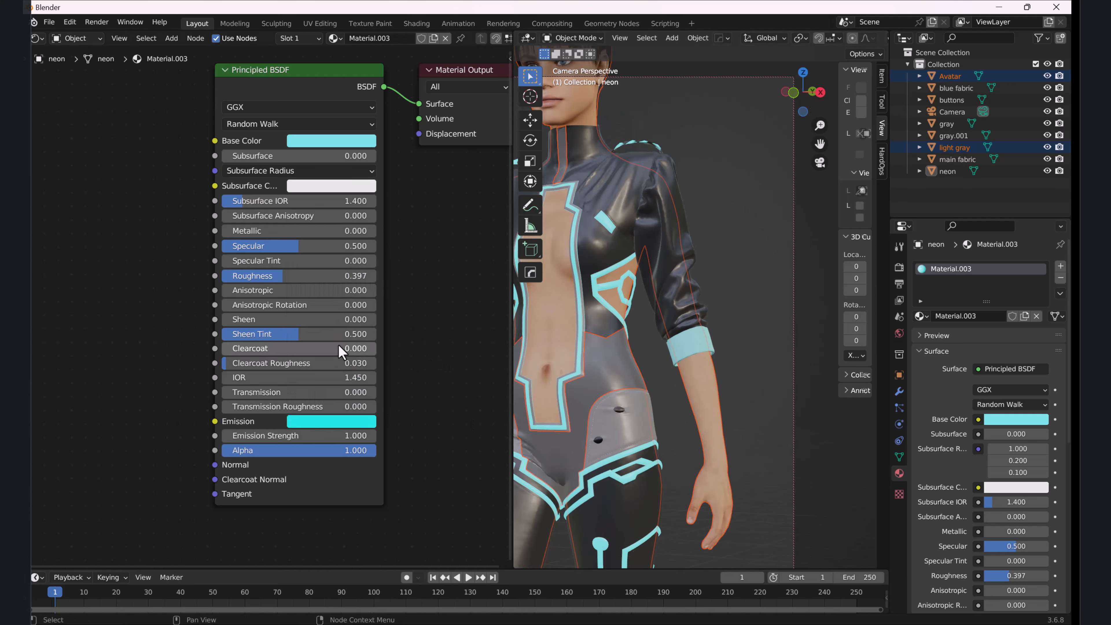
pyautogui.moveTo(336, 347); pyautogui.dragTo(286, 306, button='middle')
pyautogui.press('KP_0')
pyautogui.moveTo(609, 401); pyautogui.dragTo(667, 363, button='middle')
pyautogui.press('KP_0')
pyautogui.scroll(-5, 646, 377)
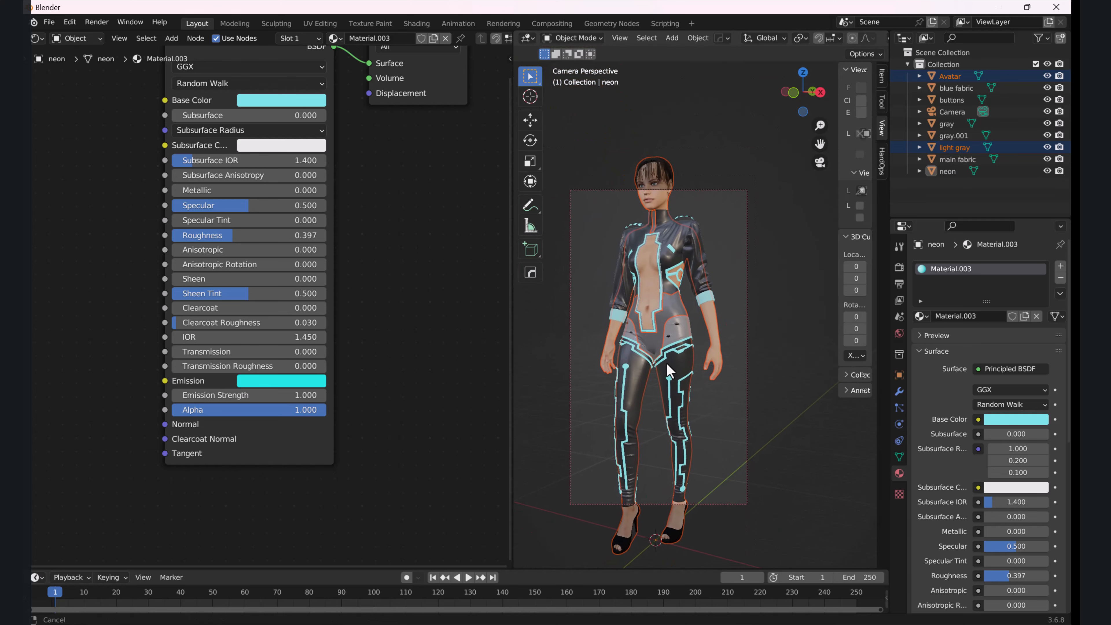
pyautogui.scroll(4, 667, 363)
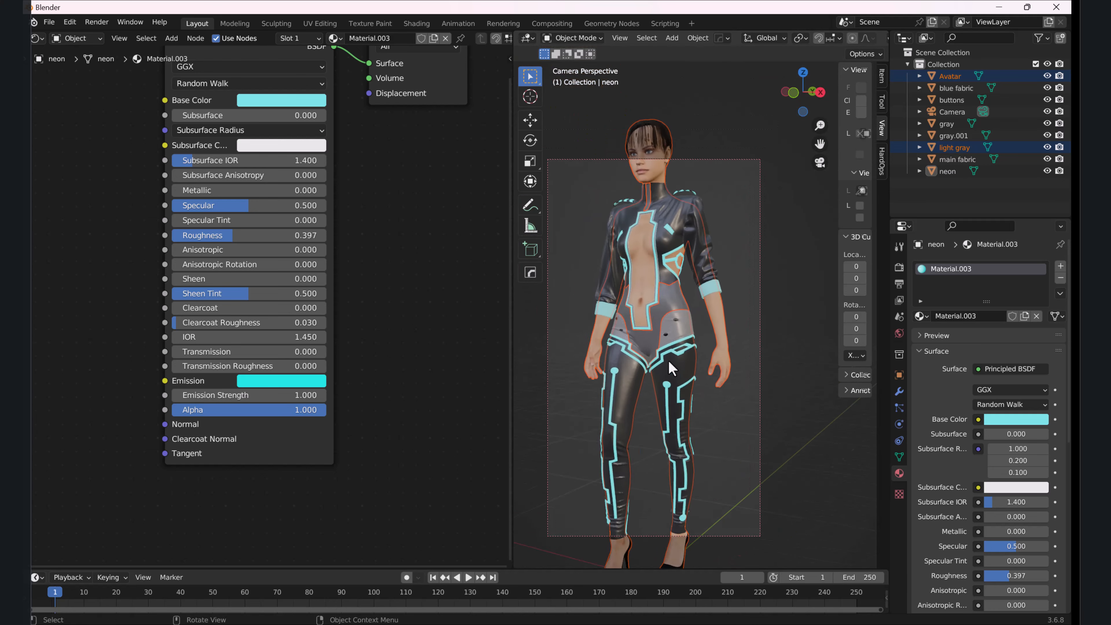
pyautogui.press('z')
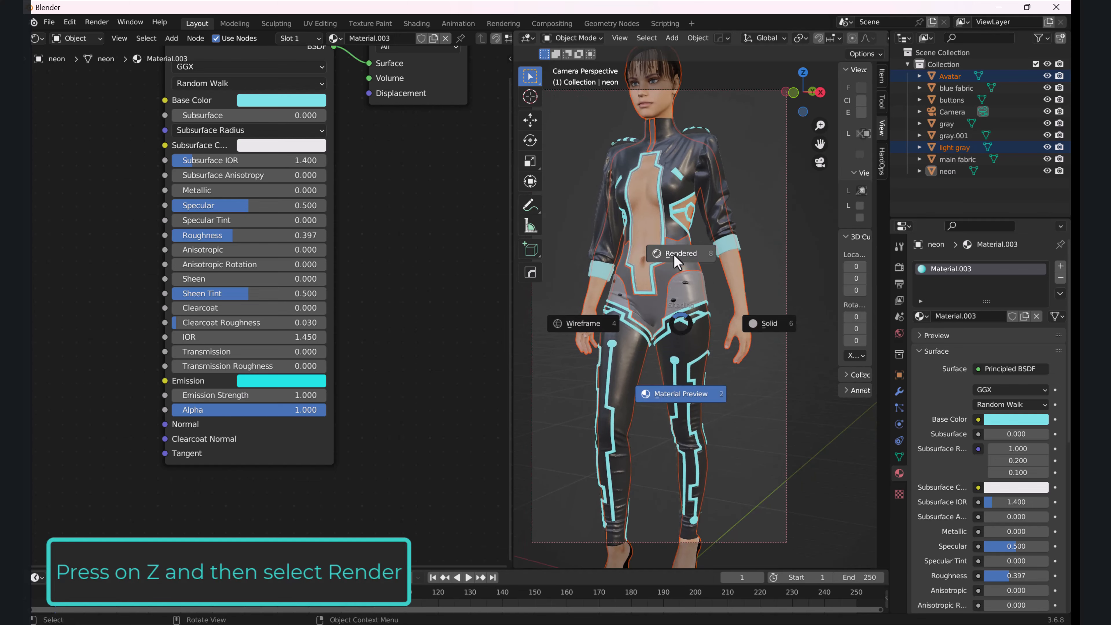
pyautogui.click(679, 253)
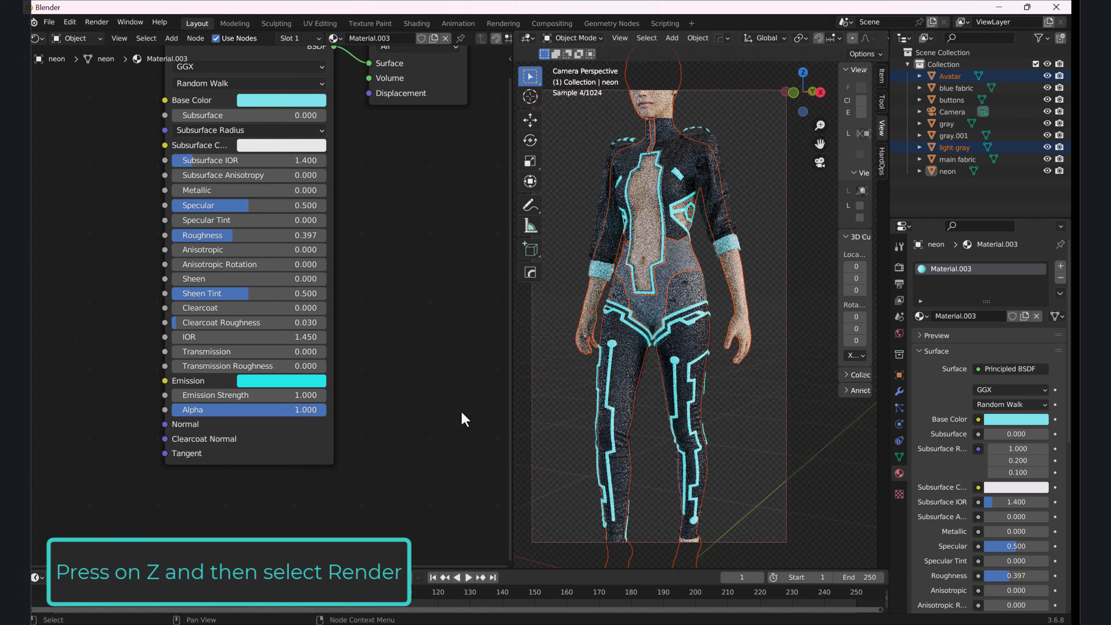
pyautogui.scroll(2, 646, 348)
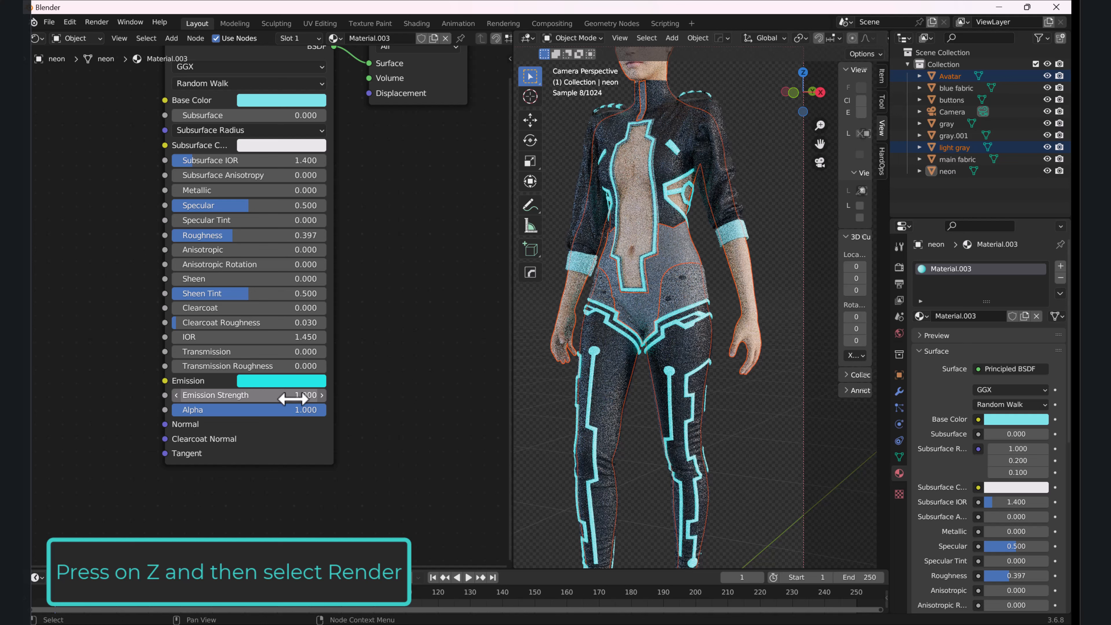
# Brighten the neon material's cyan Emission color and make its Base Color a more saturated turquoise.
pyautogui.click(291, 389)
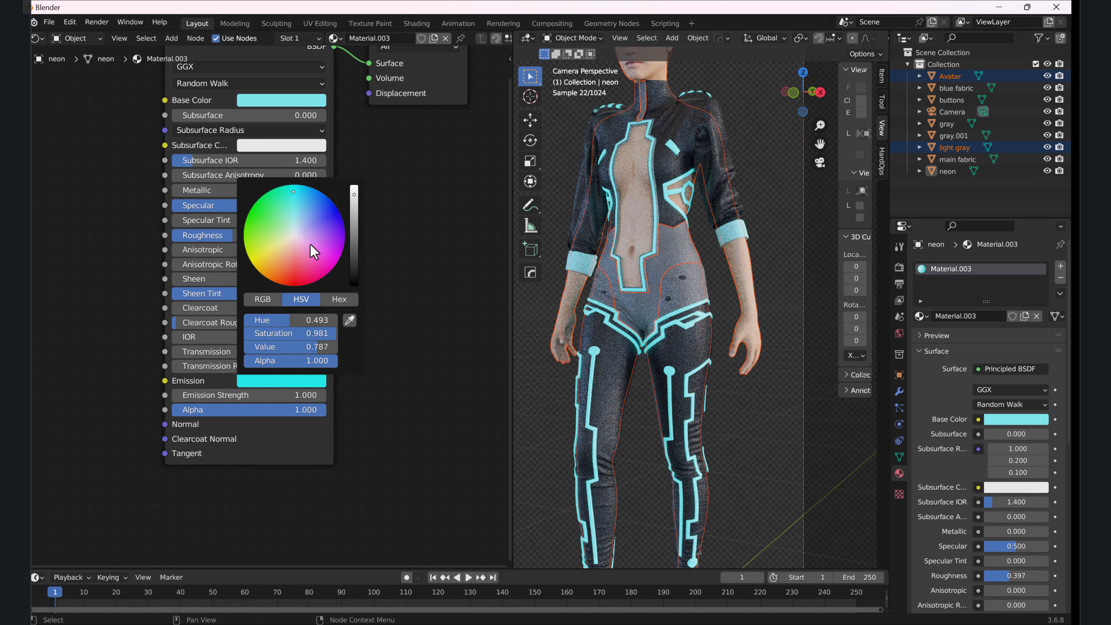
pyautogui.moveTo(294, 193); pyautogui.dragTo(355, 188)
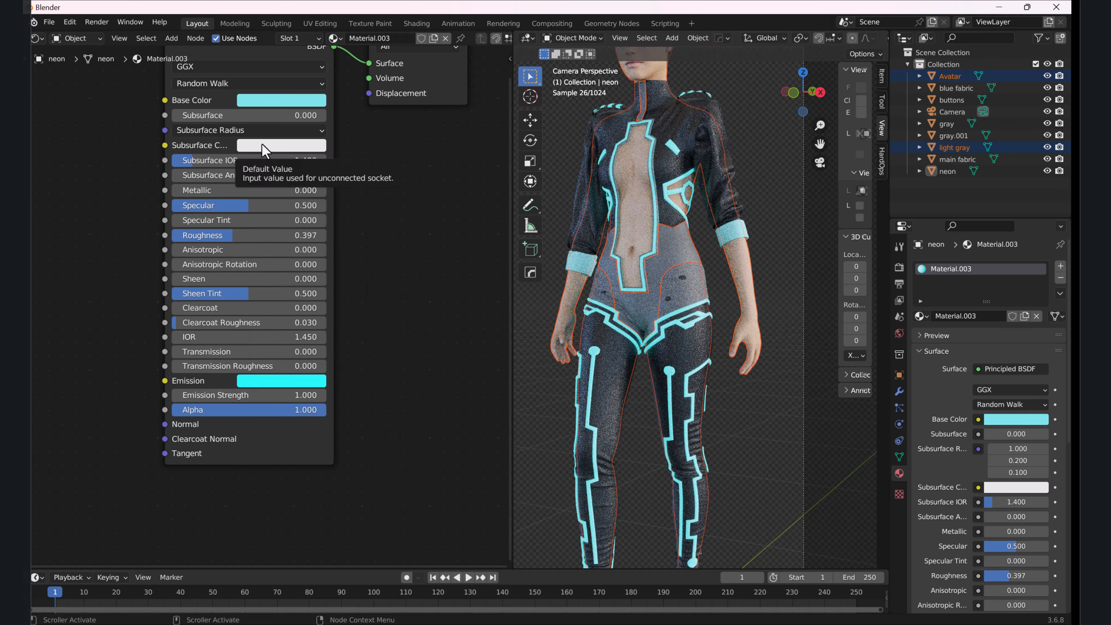
pyautogui.click(281, 105)
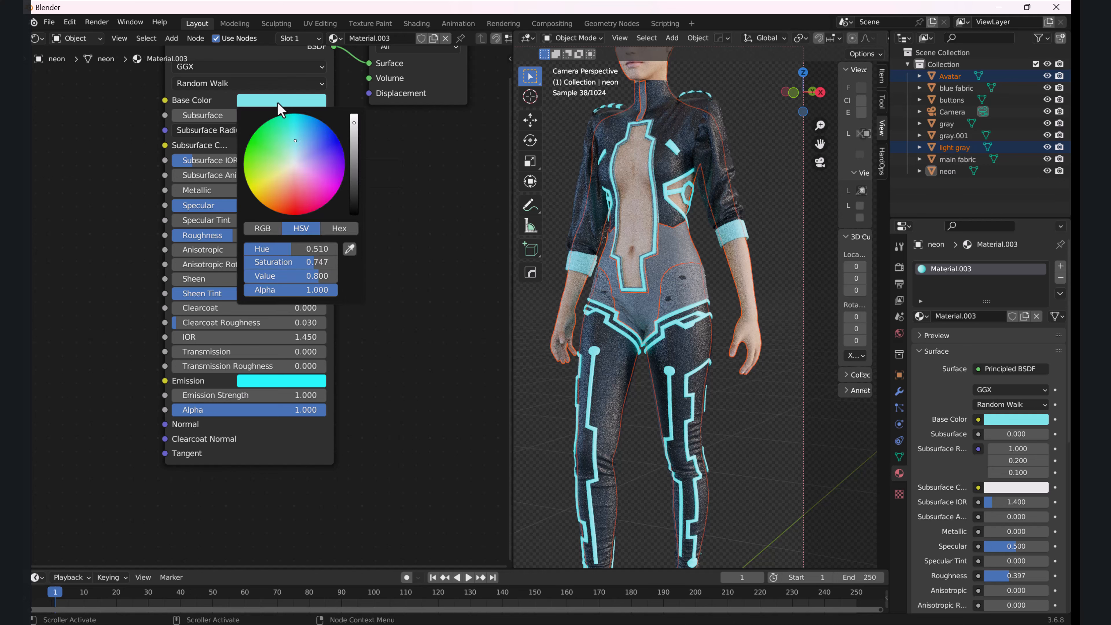
pyautogui.moveTo(296, 139); pyautogui.dragTo(291, 128)
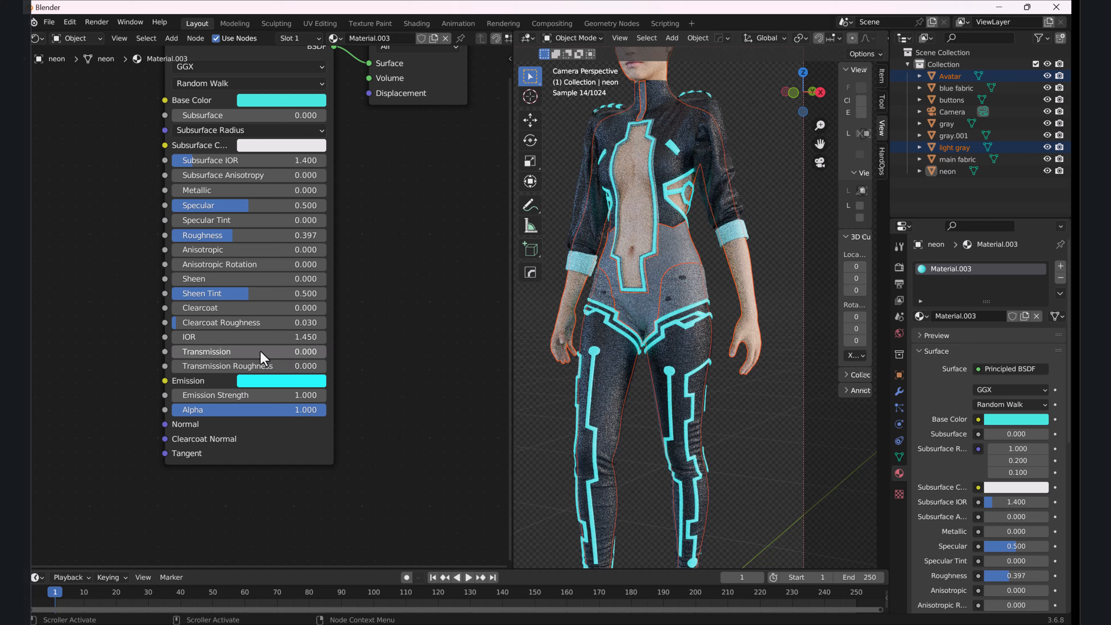
# Set the neon material's Emission Strength to 3.5, and reduce it in small steps to 2.700.
pyautogui.click(267, 399)
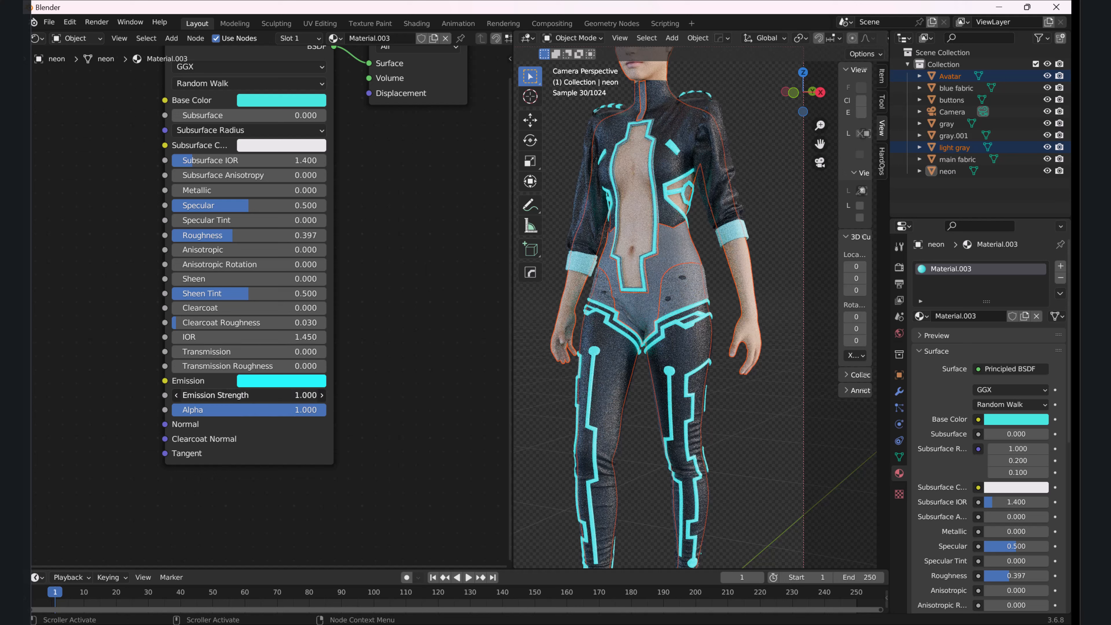
pyautogui.write('3.5')
pyautogui.press('Return')
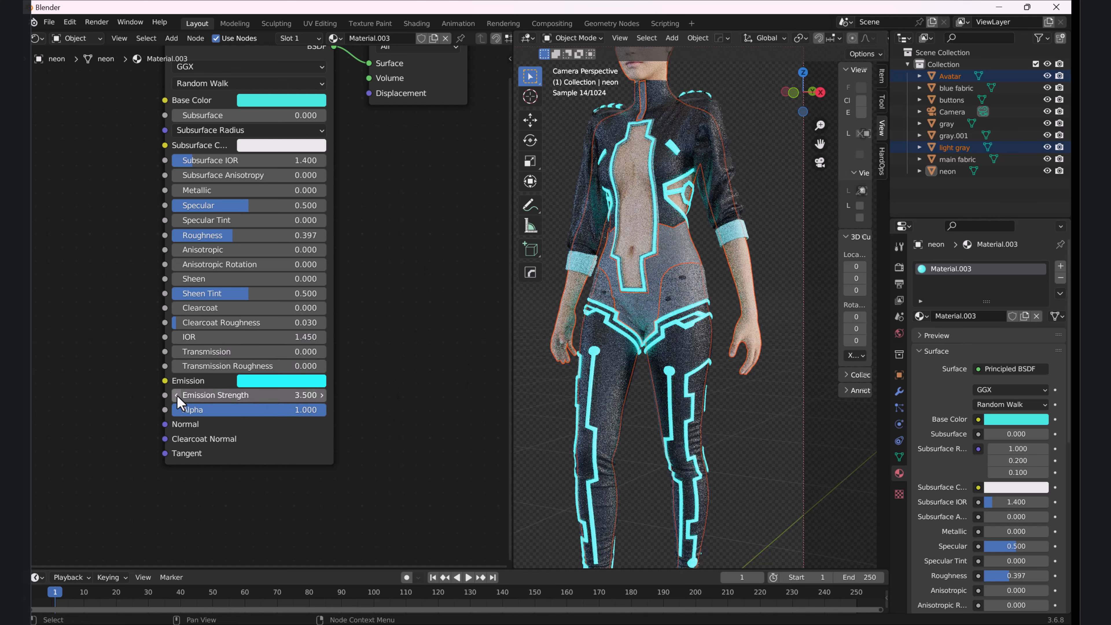
pyautogui.click(177, 395)
pyautogui.click(177, 395)
pyautogui.click(177, 395)
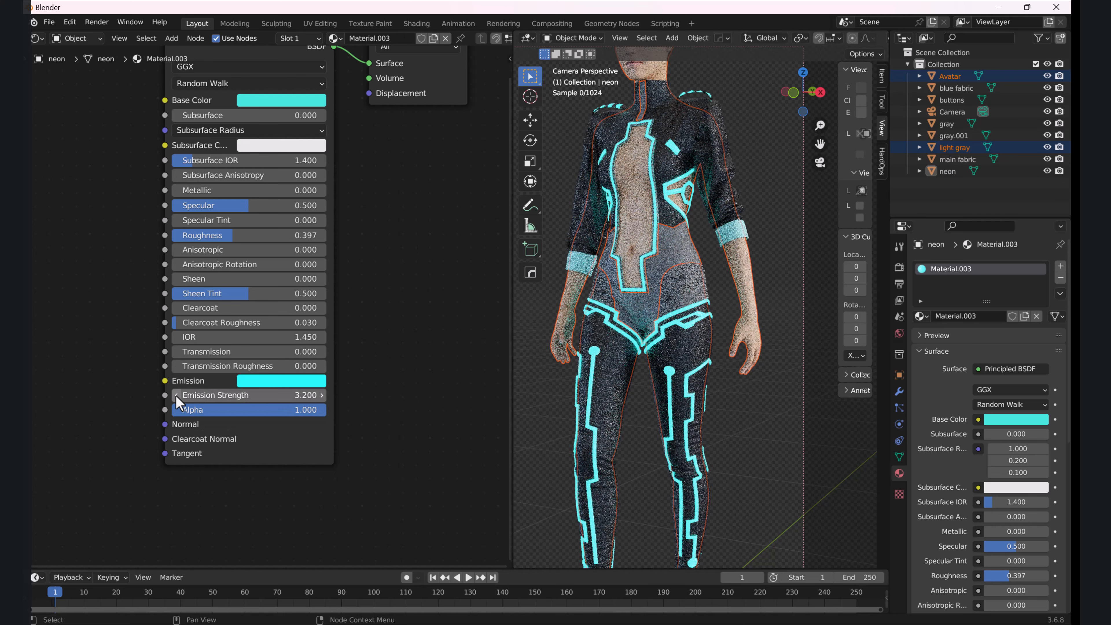
pyautogui.click(176, 396)
pyautogui.click(176, 395)
pyautogui.click(176, 395)
pyautogui.click(176, 395)
pyautogui.click(176, 395)
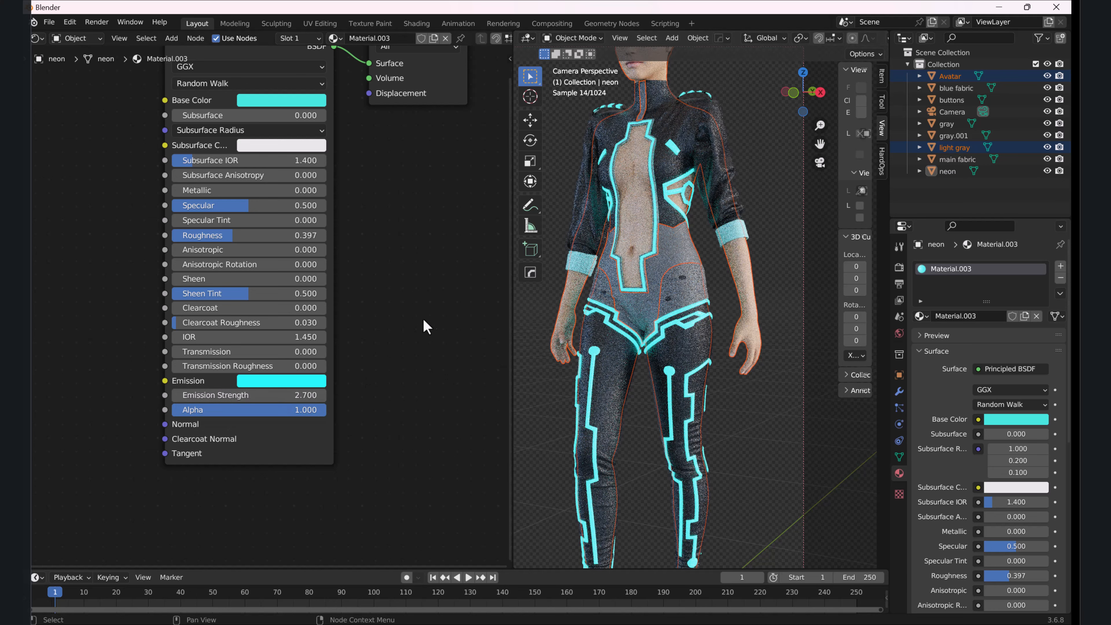
# Select the gray.001 panels and set their material's Brightness/Contrast node to Bright 0.500 and Contrast -0.400.
pyautogui.scroll(-2, 722, 250)
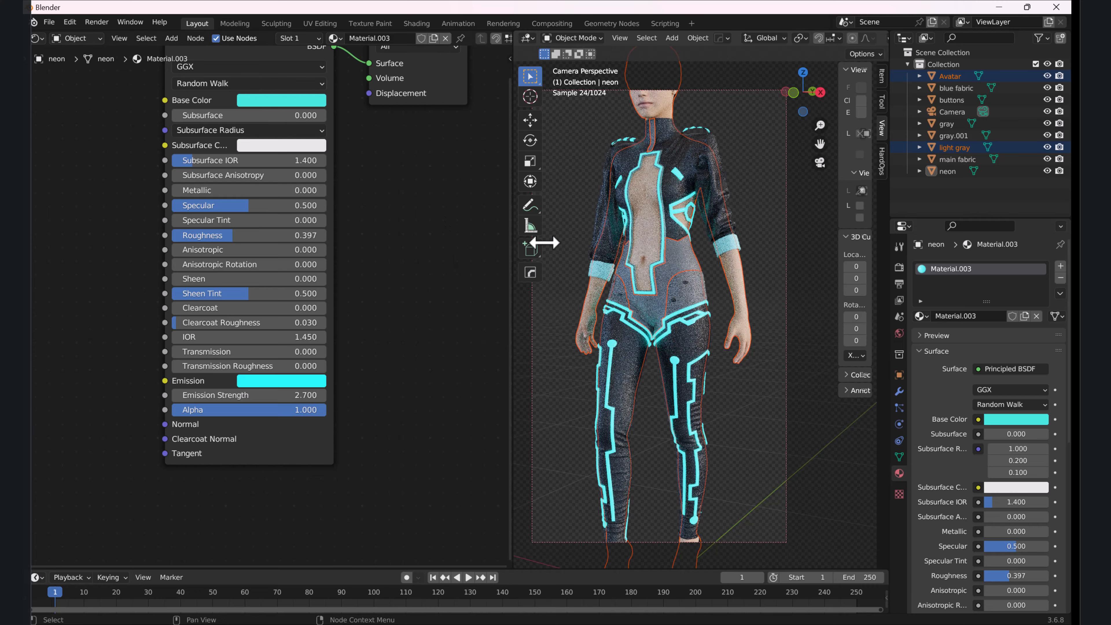
pyautogui.click(698, 302)
pyautogui.moveTo(317, 219); pyautogui.dragTo(479, 565, button='middle')
pyautogui.scroll(-1, 245, 193)
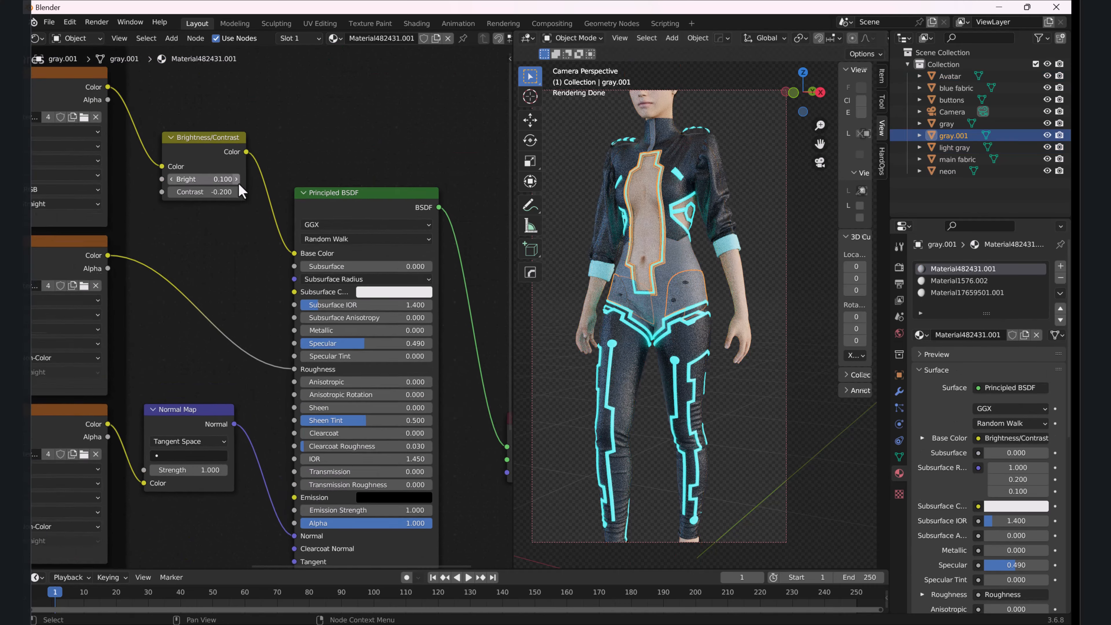
pyautogui.moveTo(239, 183); pyautogui.dragTo(348, 345, button='middle')
pyautogui.scroll(10, 350, 350)
pyautogui.click(365, 374)
pyautogui.click(365, 374)
pyautogui.click(365, 374)
pyautogui.click(365, 374)
pyautogui.click(225, 373)
pyautogui.click(225, 372)
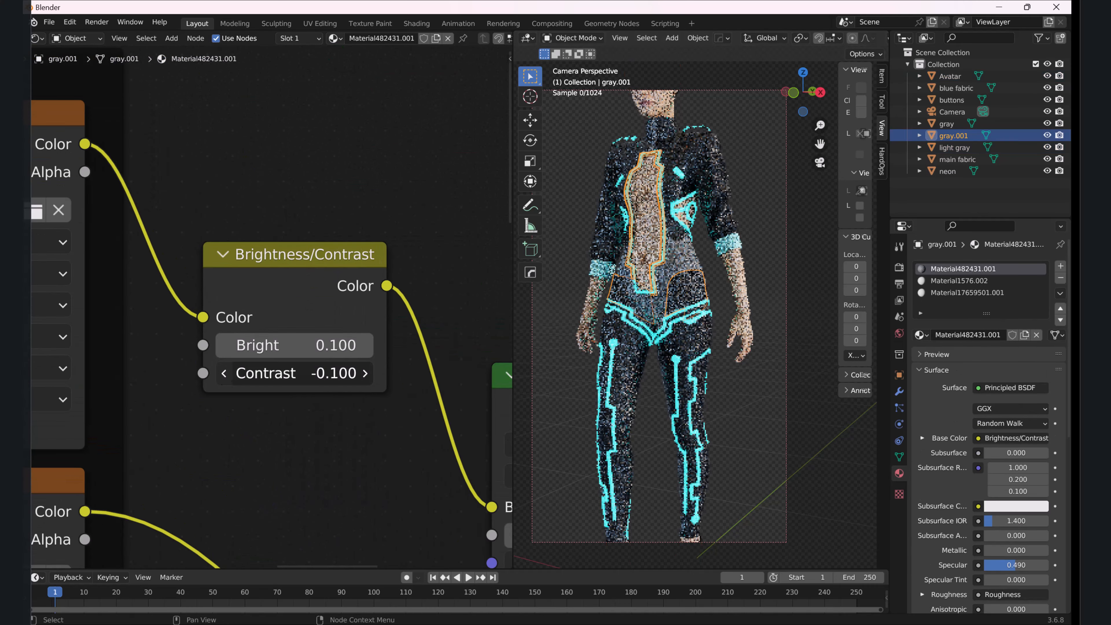
pyautogui.click(225, 372)
pyautogui.click(225, 372)
pyautogui.click(225, 372)
pyautogui.click(365, 345)
pyautogui.click(365, 345)
pyautogui.click(365, 345)
pyautogui.click(365, 345)
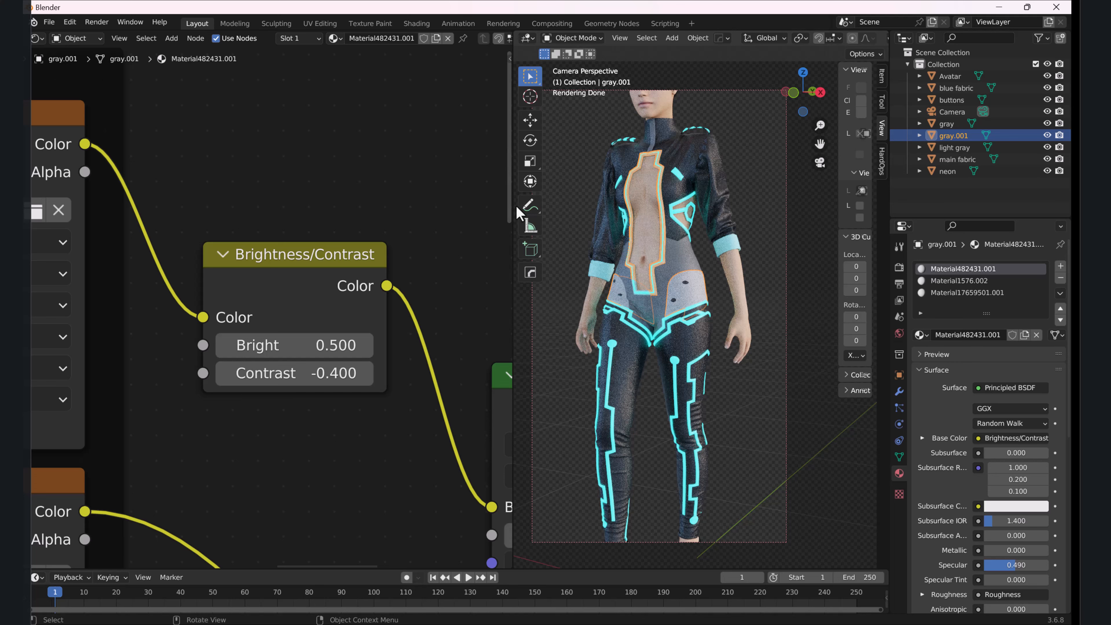
# Join the shader editor and 3D viewport areas so the viewport takes over the shader editor's space.
pyautogui.rightClick(510, 256)
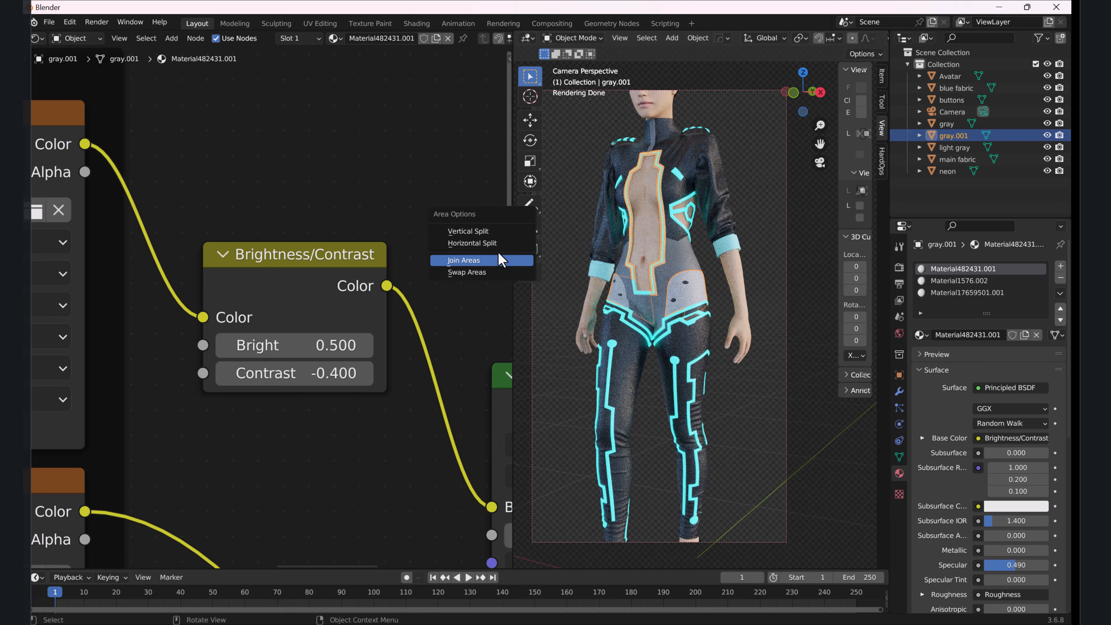
pyautogui.click(496, 261)
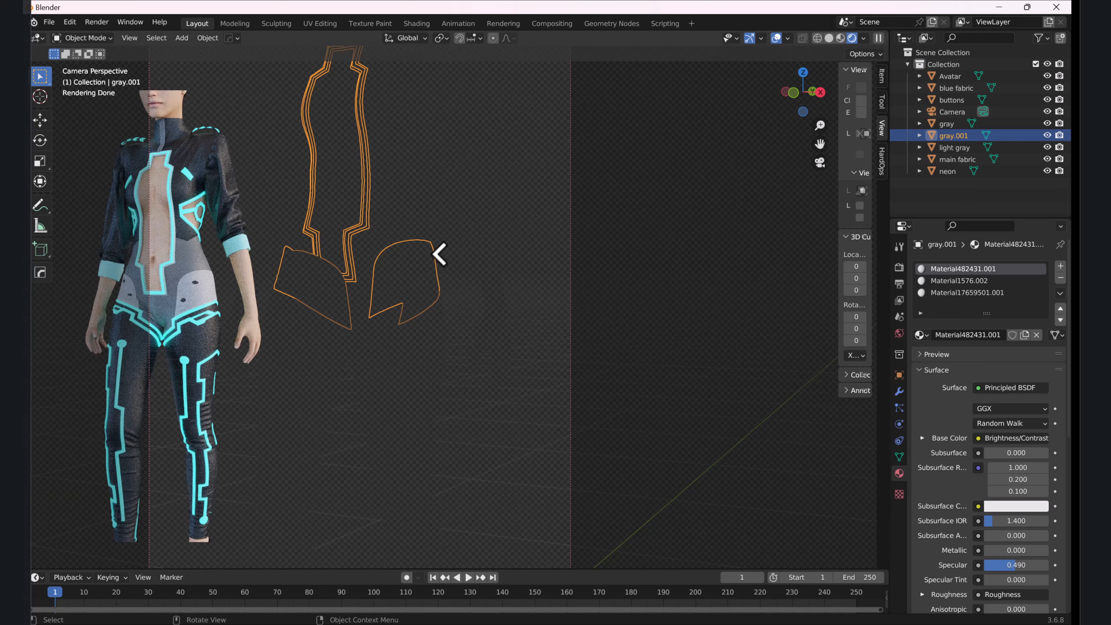
# Enable viewport denoising in the scene's Cycles sampling settings.
pyautogui.click(439, 250)
pyautogui.scroll(-3, 438, 273)
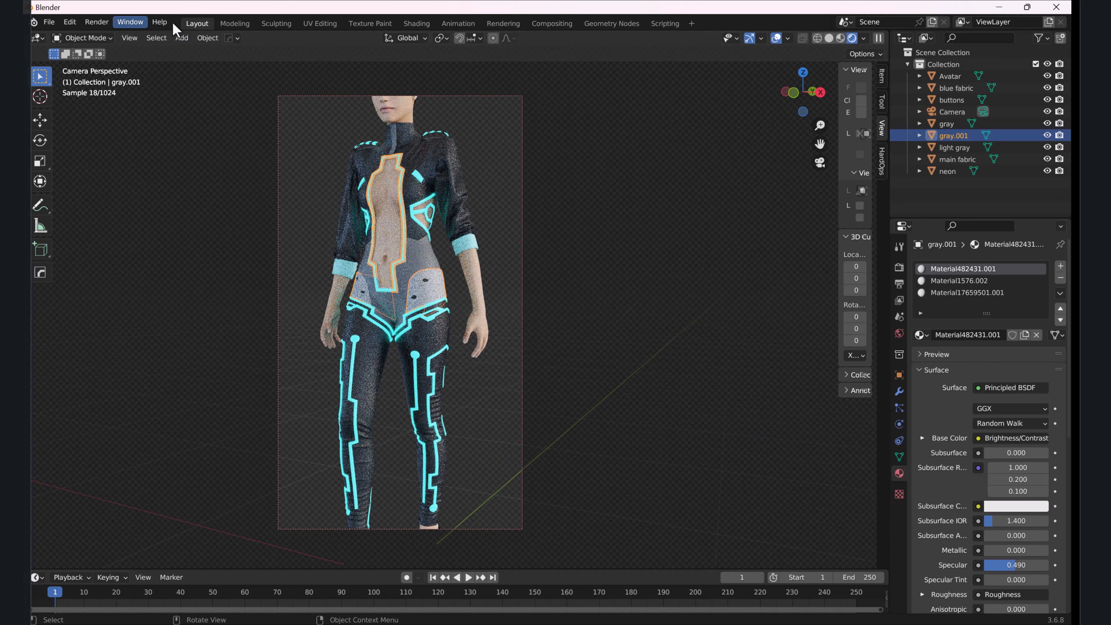
pyautogui.click(898, 268)
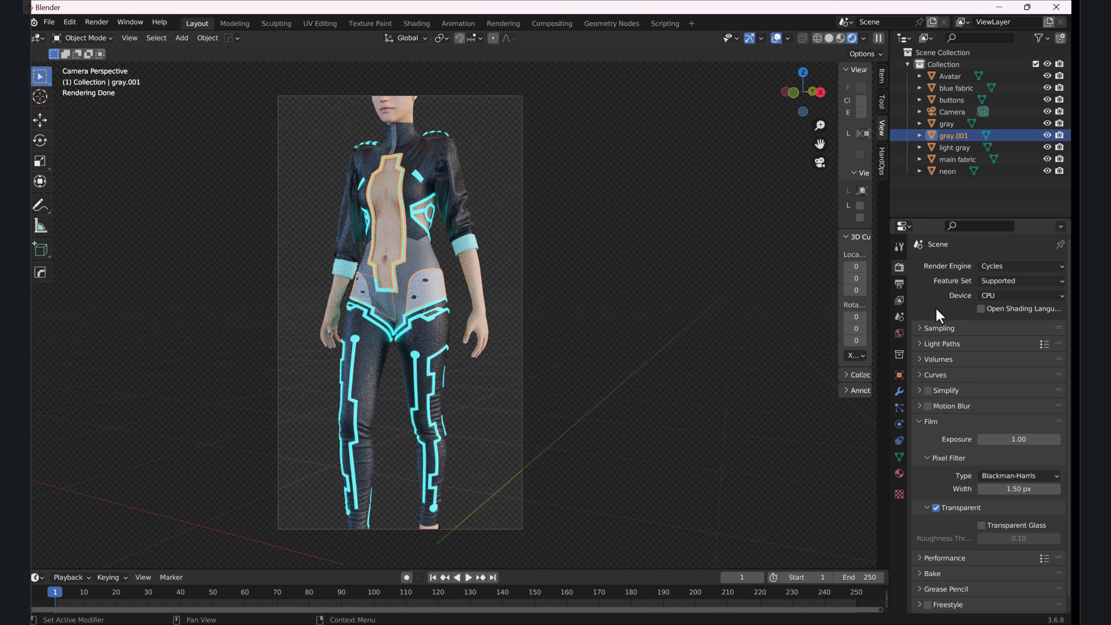
pyautogui.click(920, 329)
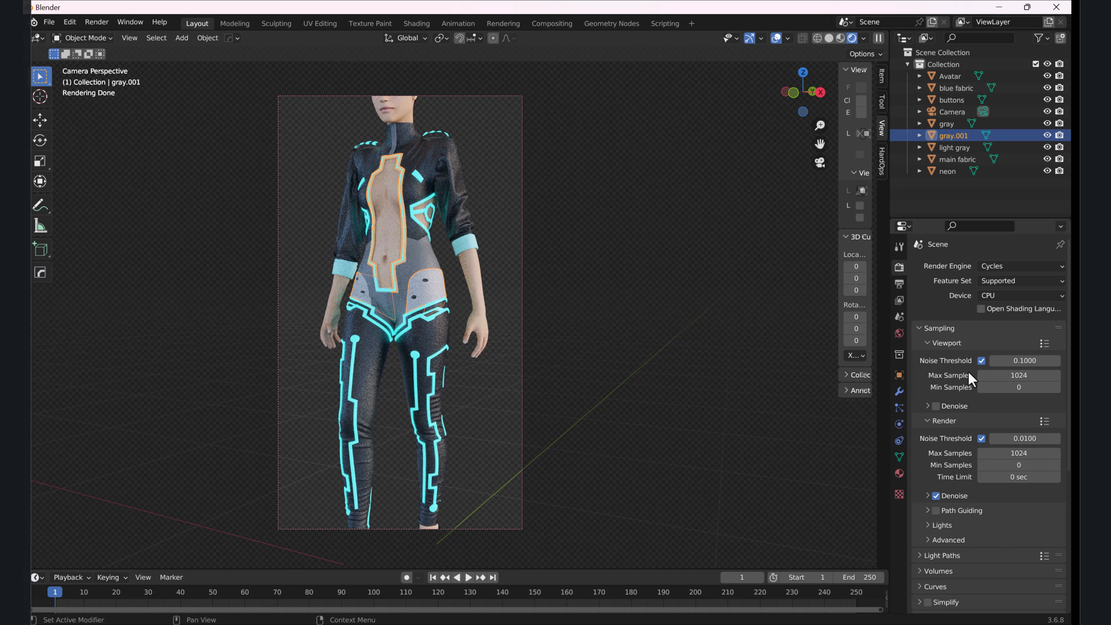
pyautogui.click(925, 343)
pyautogui.click(925, 343)
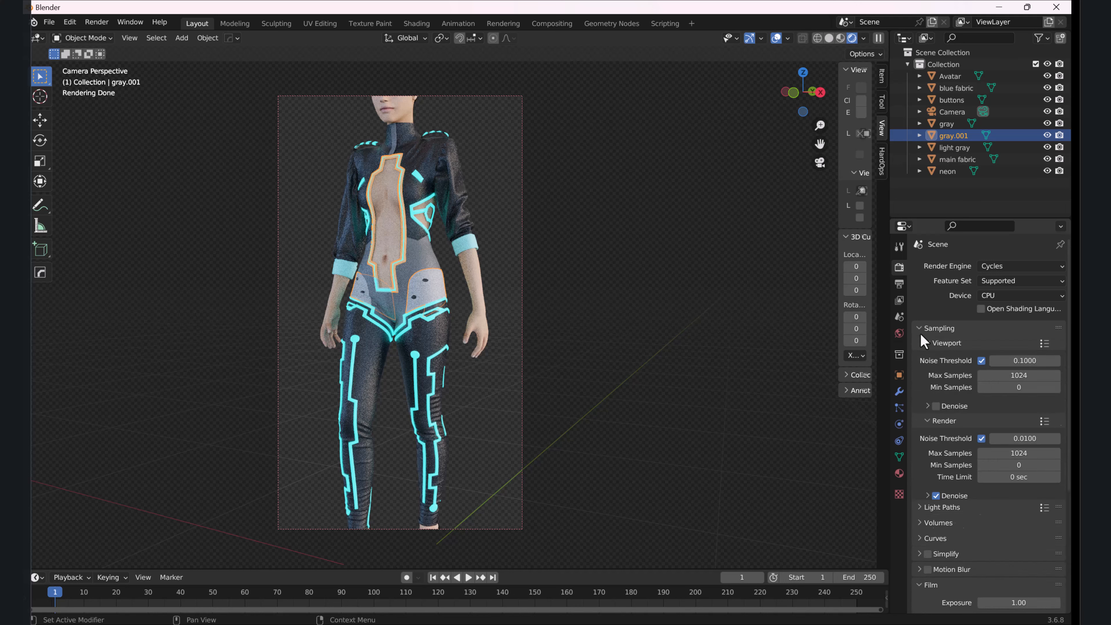
pyautogui.click(926, 344)
pyautogui.click(926, 345)
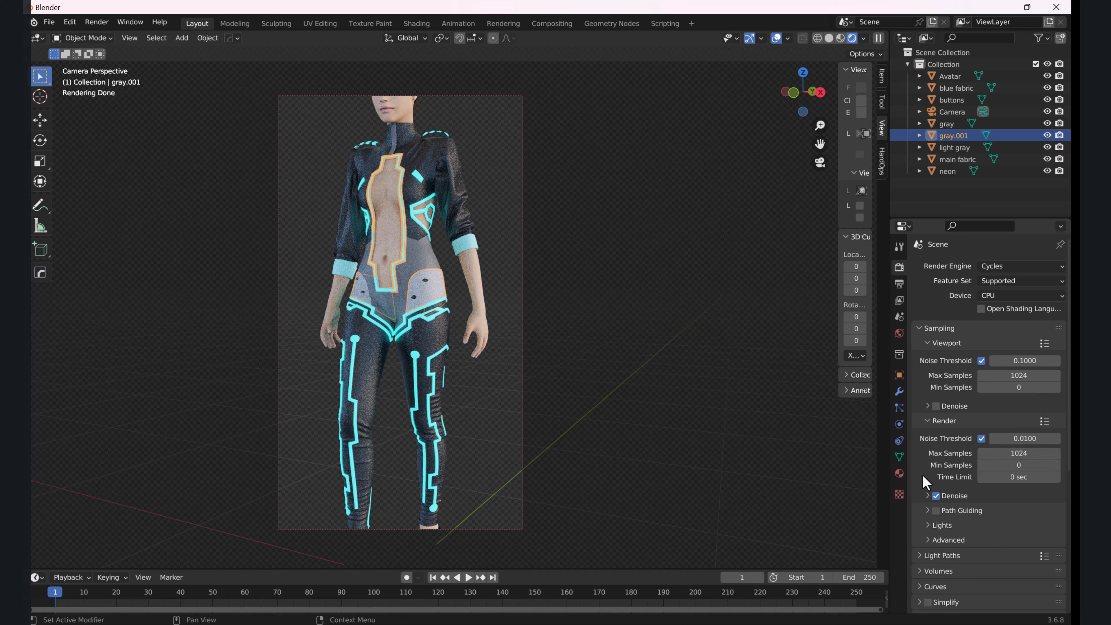
pyautogui.scroll(-2, 939, 464)
pyautogui.click(936, 373)
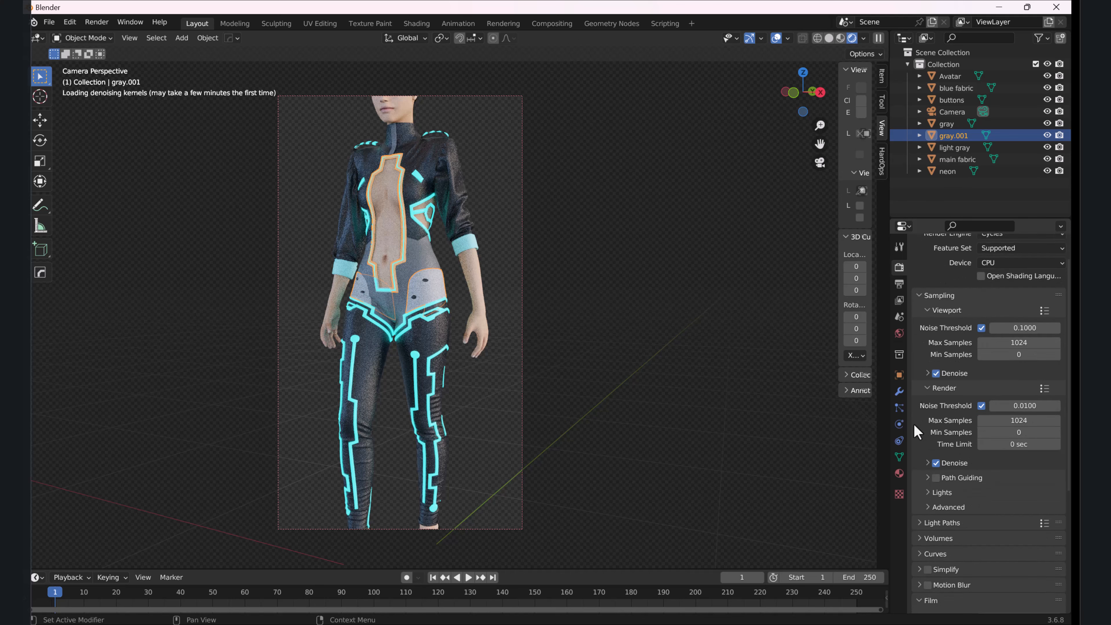
# Review the transparent Film setting, the output resolution and format settings, and the view layer passes before rendering.
pyautogui.scroll(-10, 923, 481)
pyautogui.scroll(-1, 920, 486)
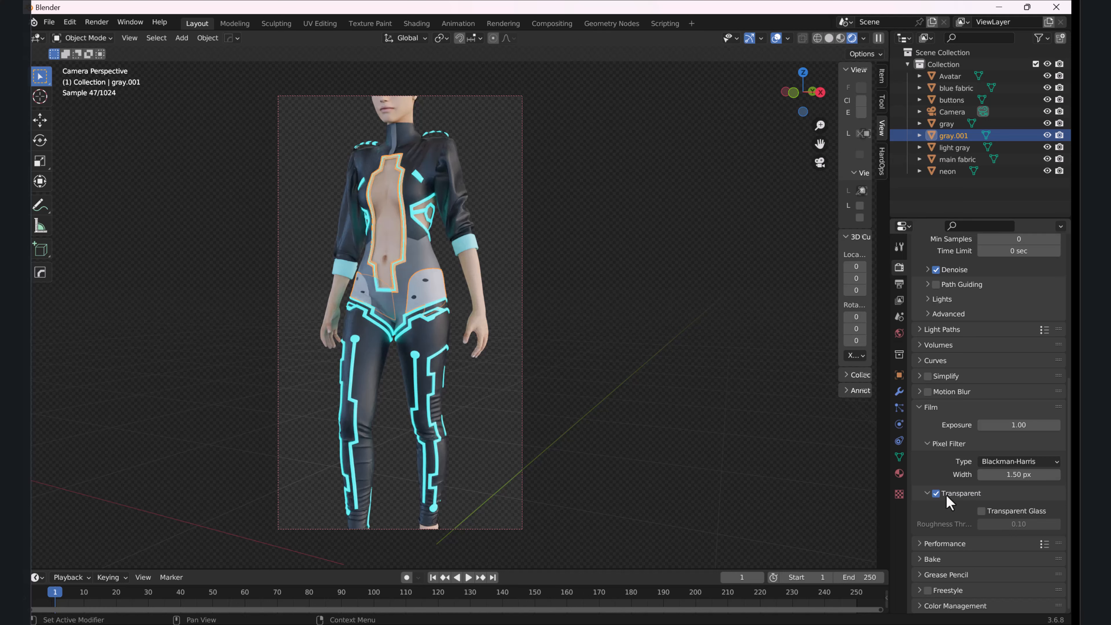
pyautogui.click(919, 407)
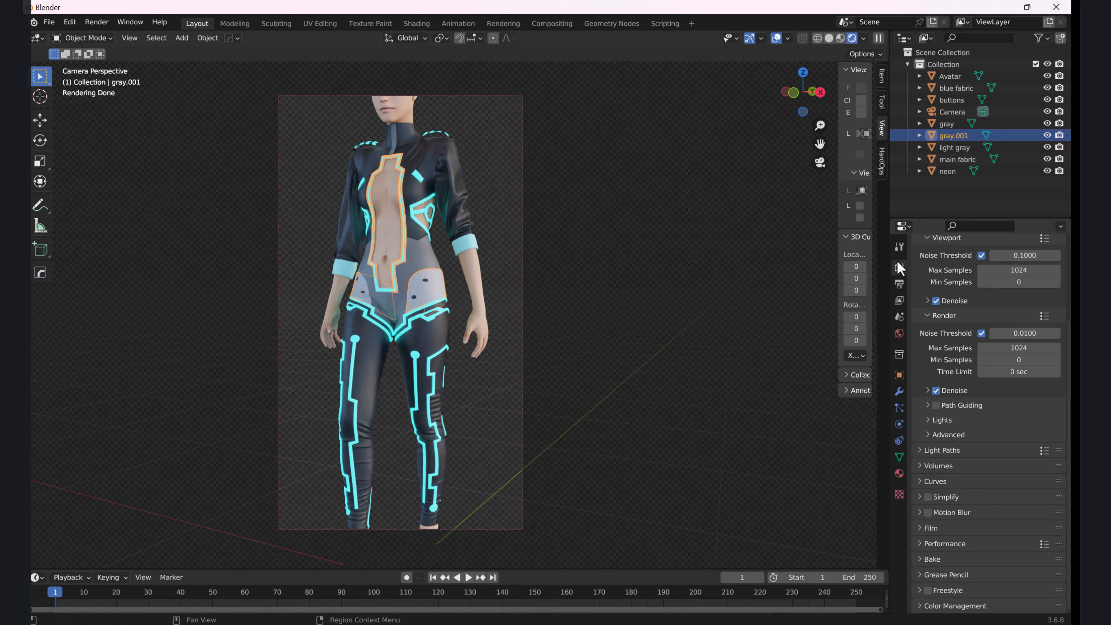
pyautogui.click(900, 284)
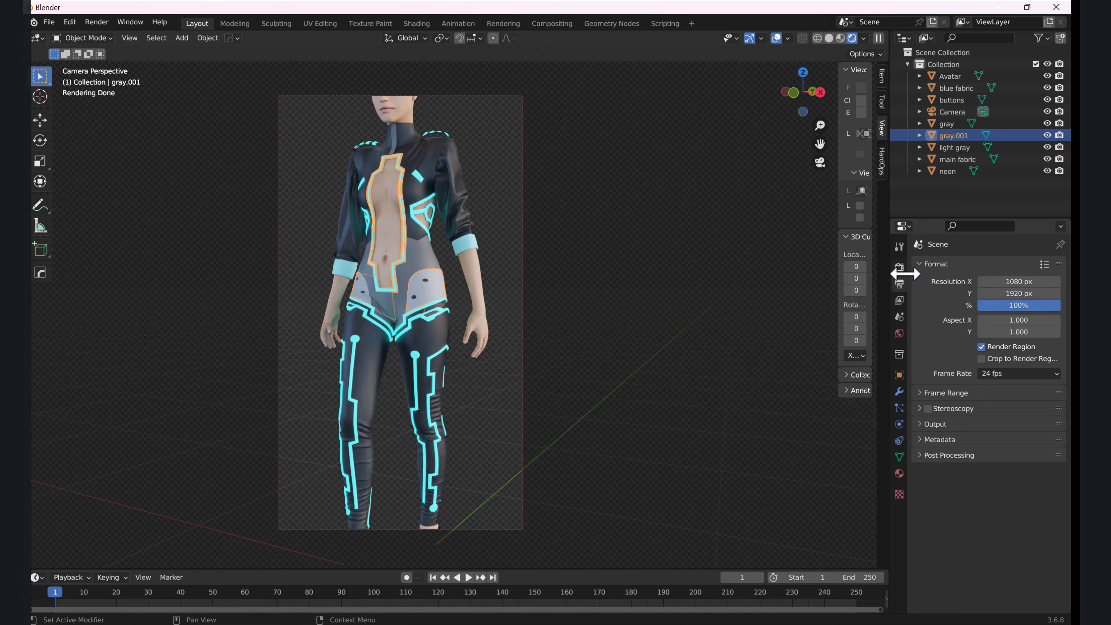
pyautogui.click(899, 300)
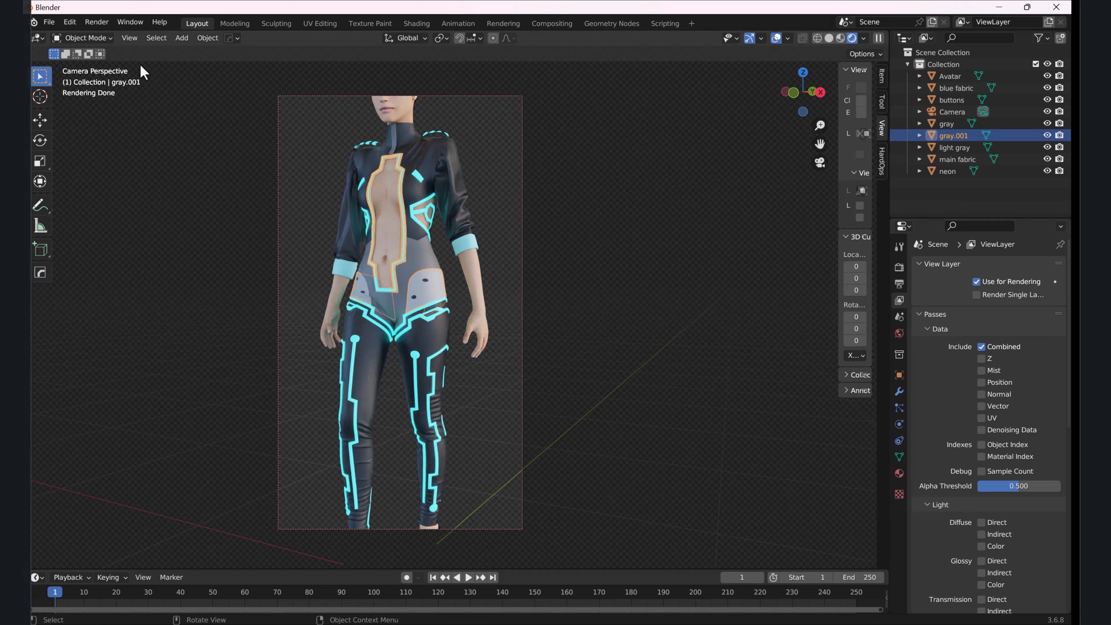
# Render the avatar as a still image and bring up the save options for the render result.
pyautogui.click(97, 22)
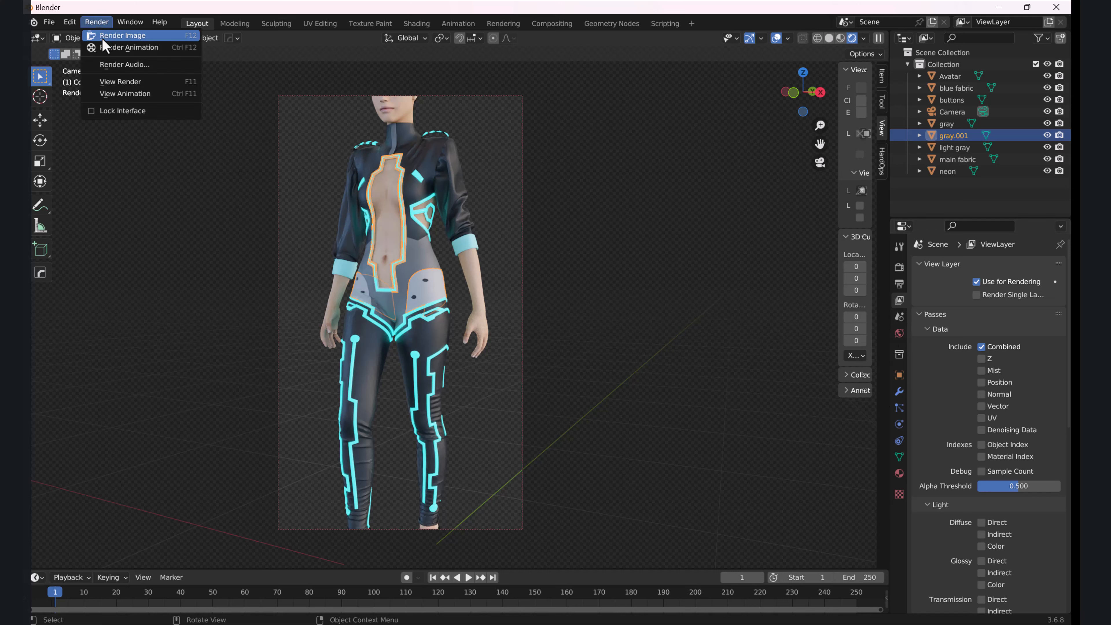
pyautogui.click(103, 33)
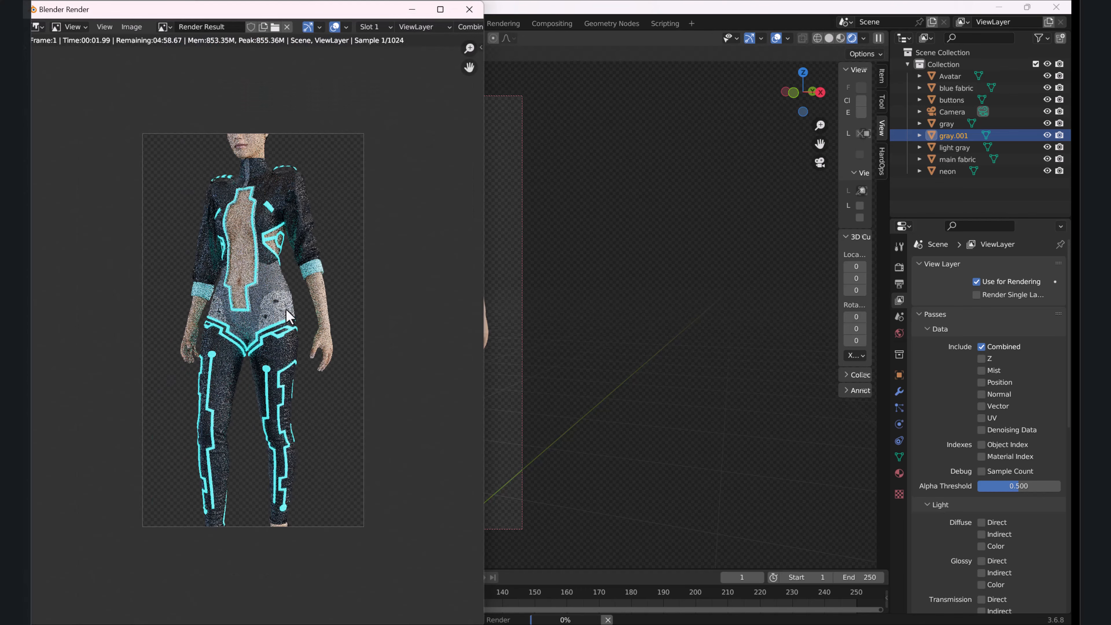
pyautogui.click(129, 29)
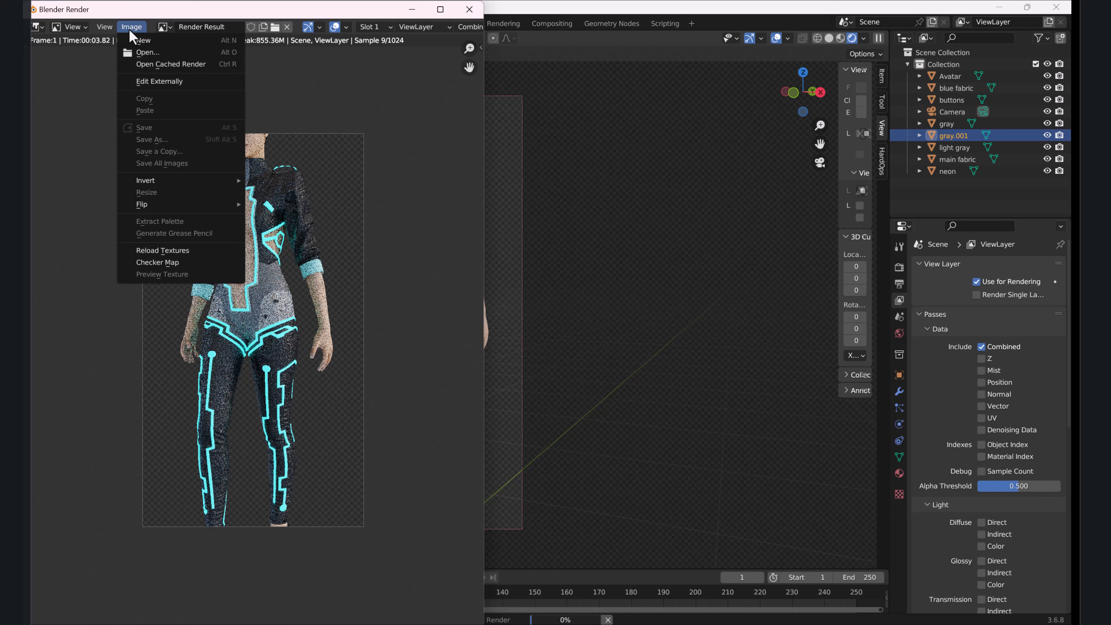